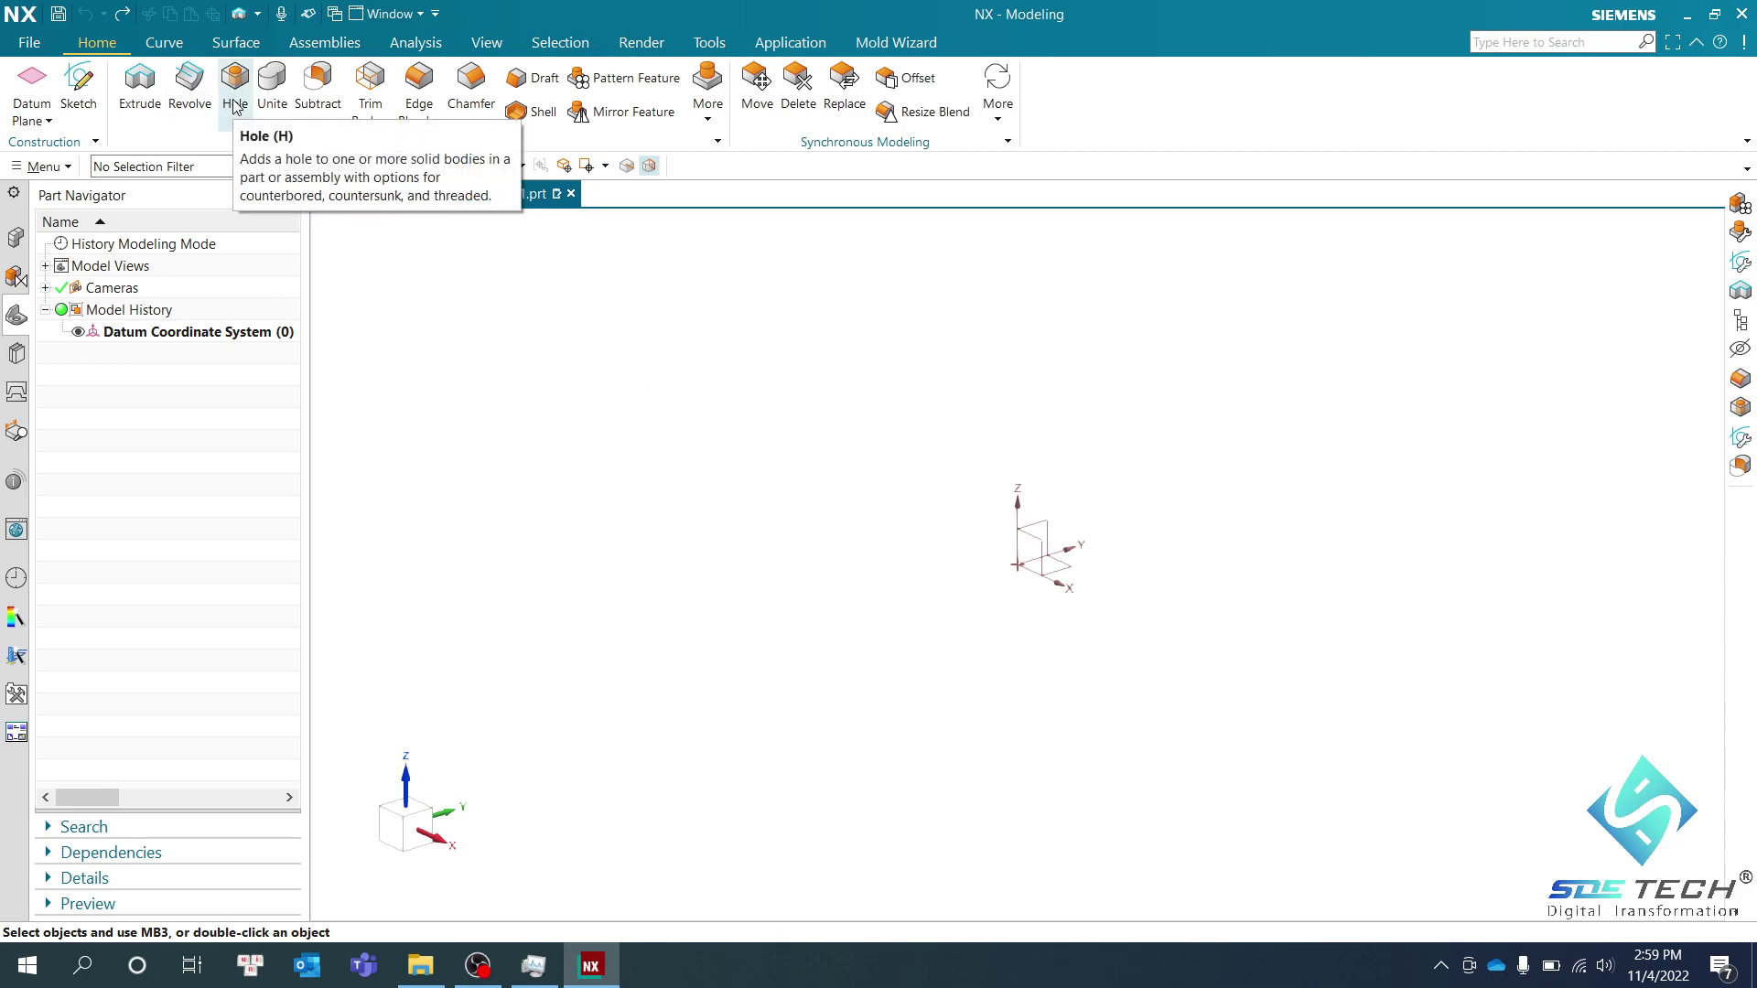
Sketch a rectangle about 60 mm wide on the Top plane, centred on the origin
left_click(78, 86)
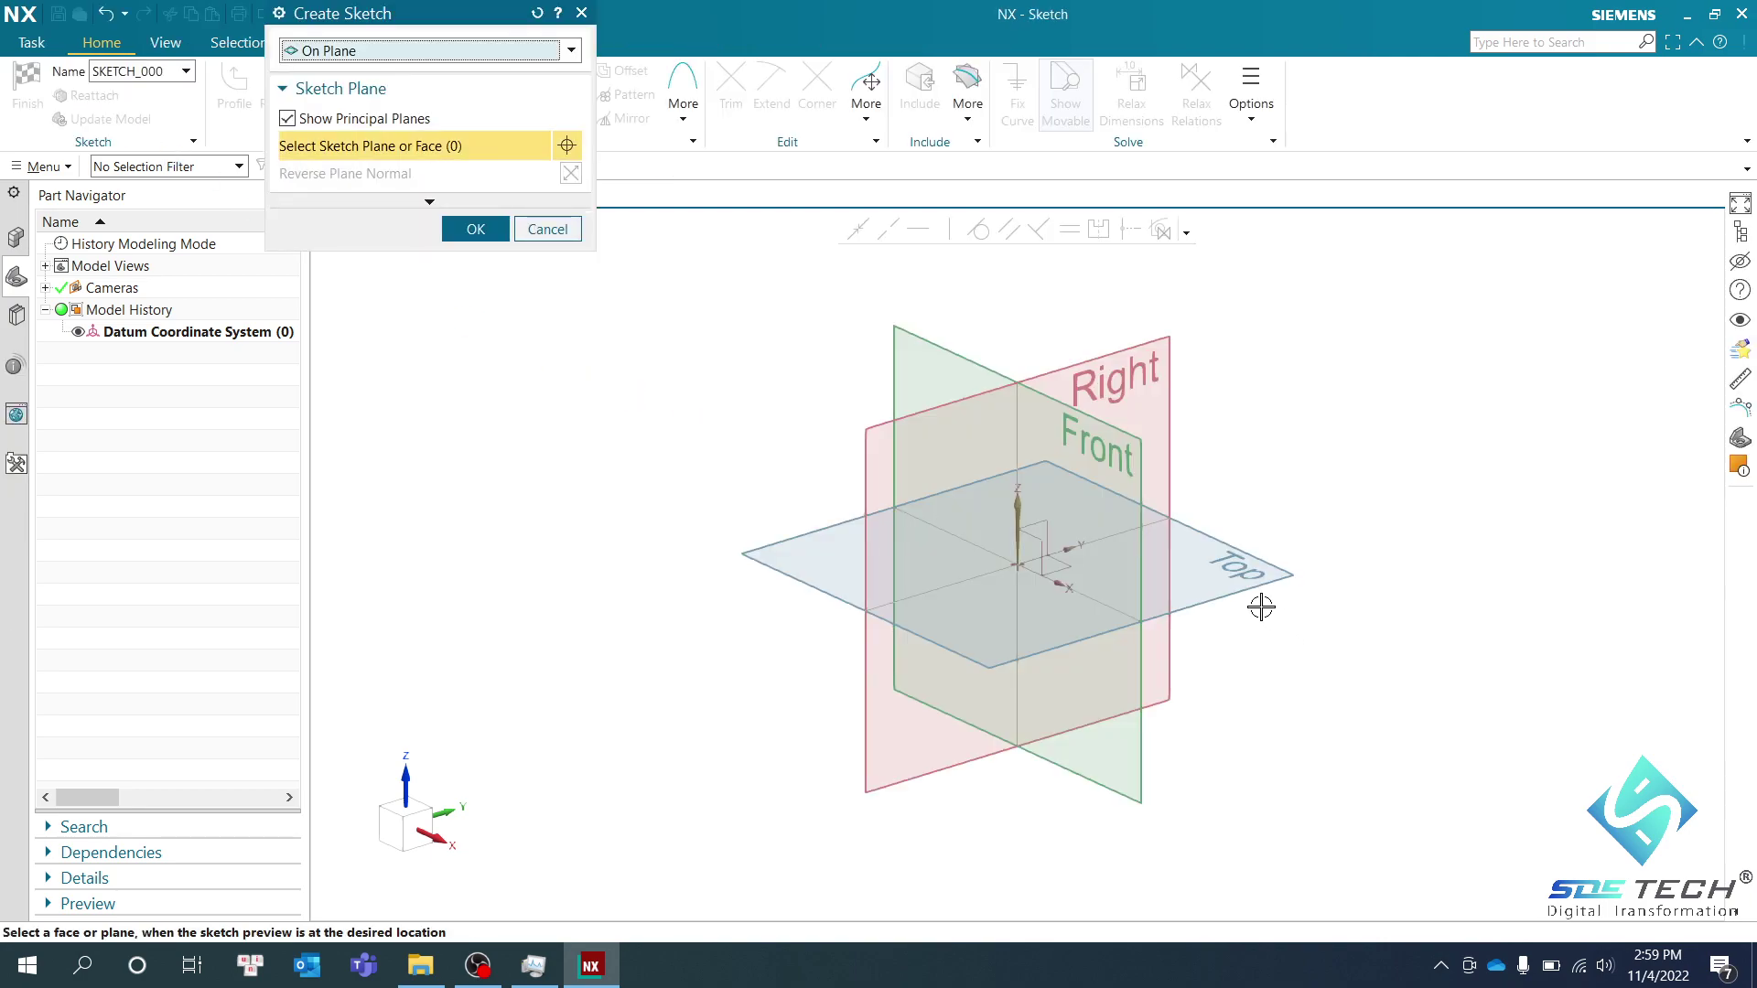
left_click(476, 229)
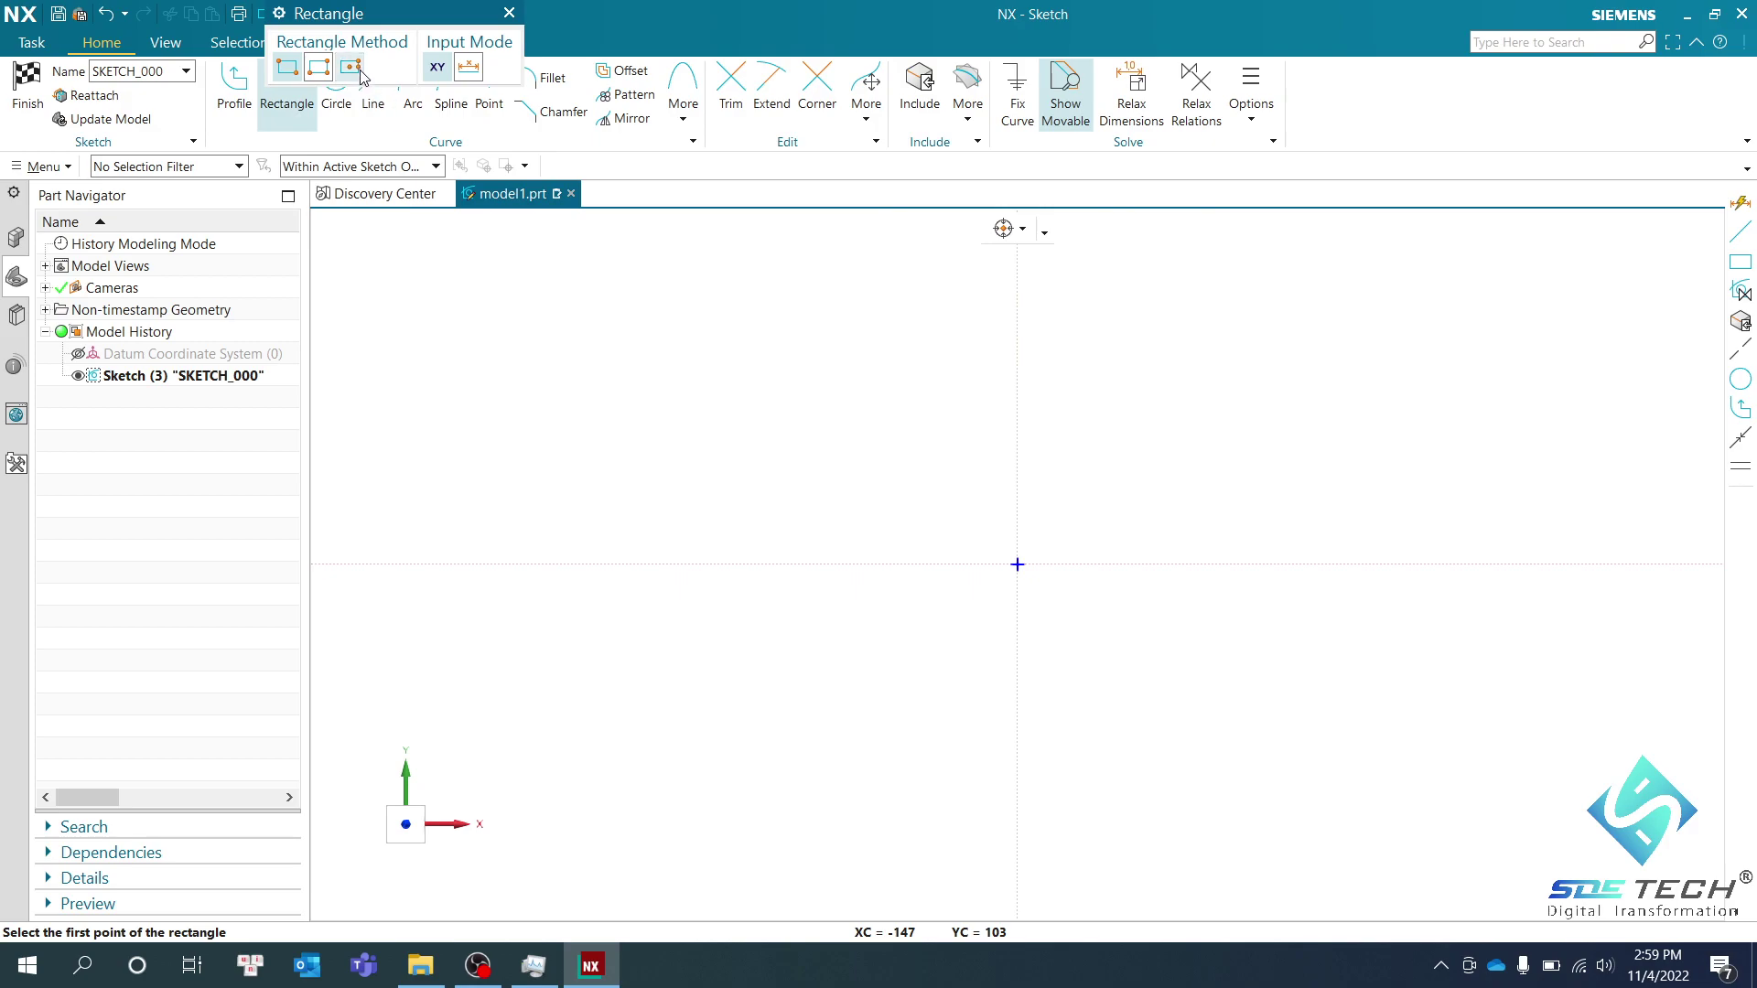
left_click(1016, 564)
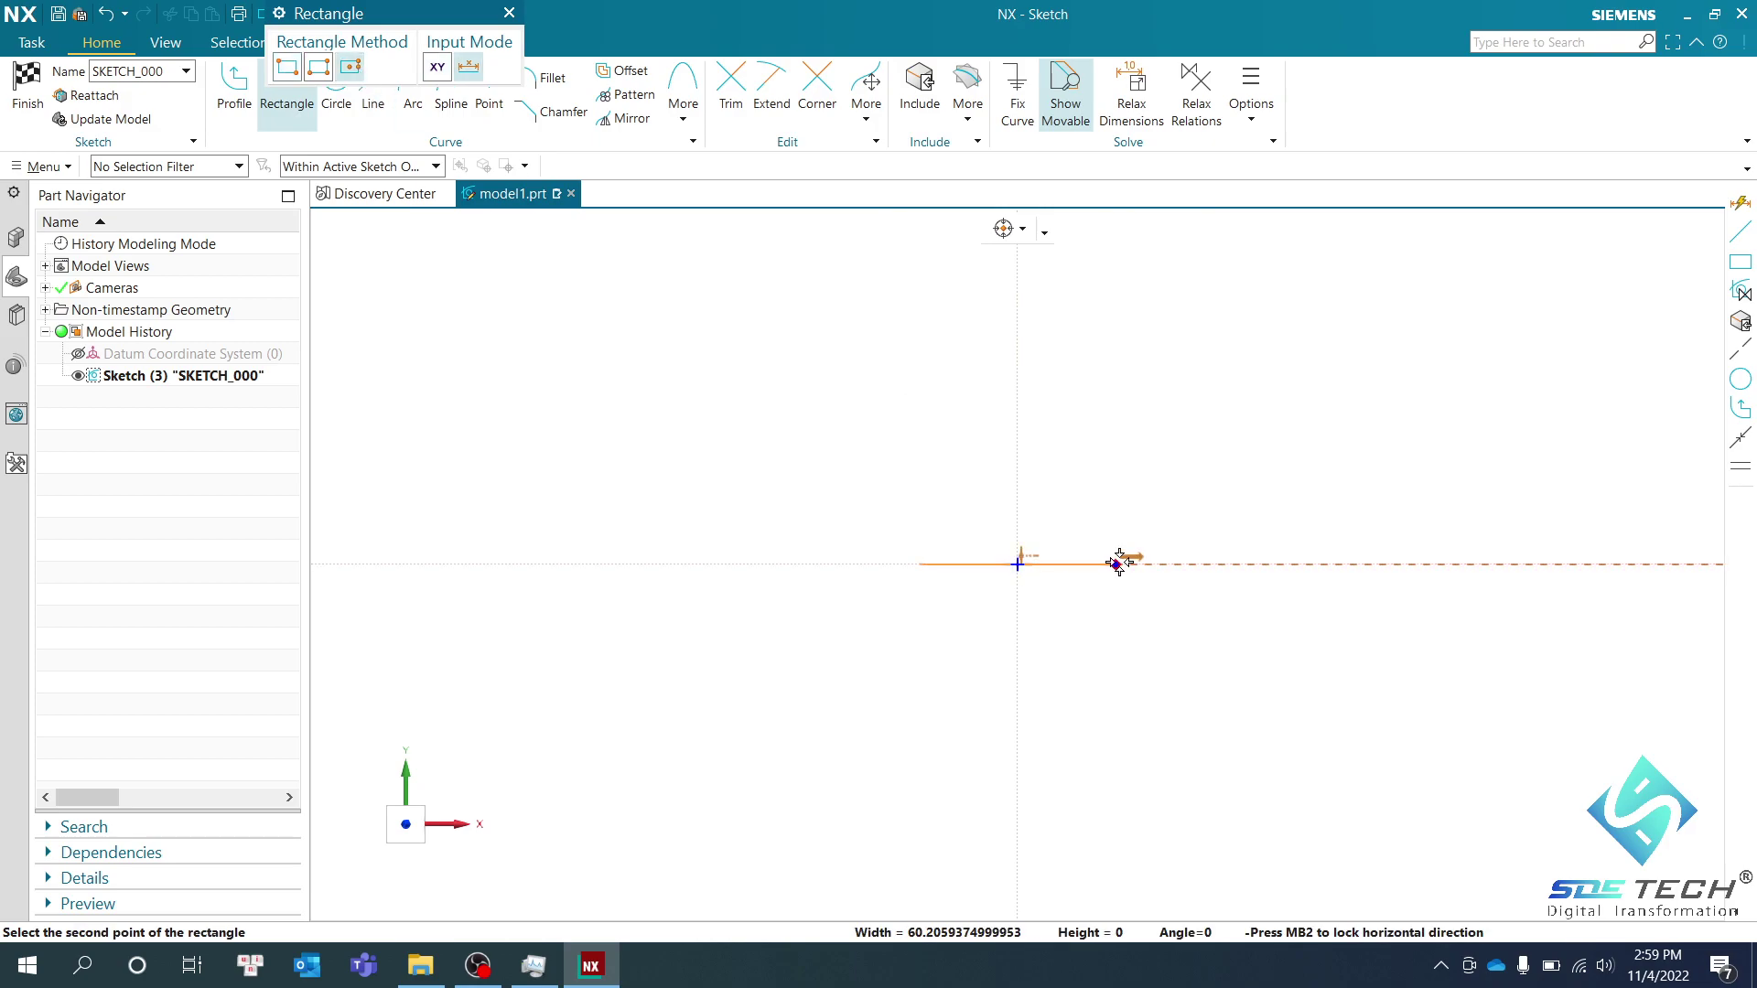
left_click(1119, 563)
left_click(1131, 443)
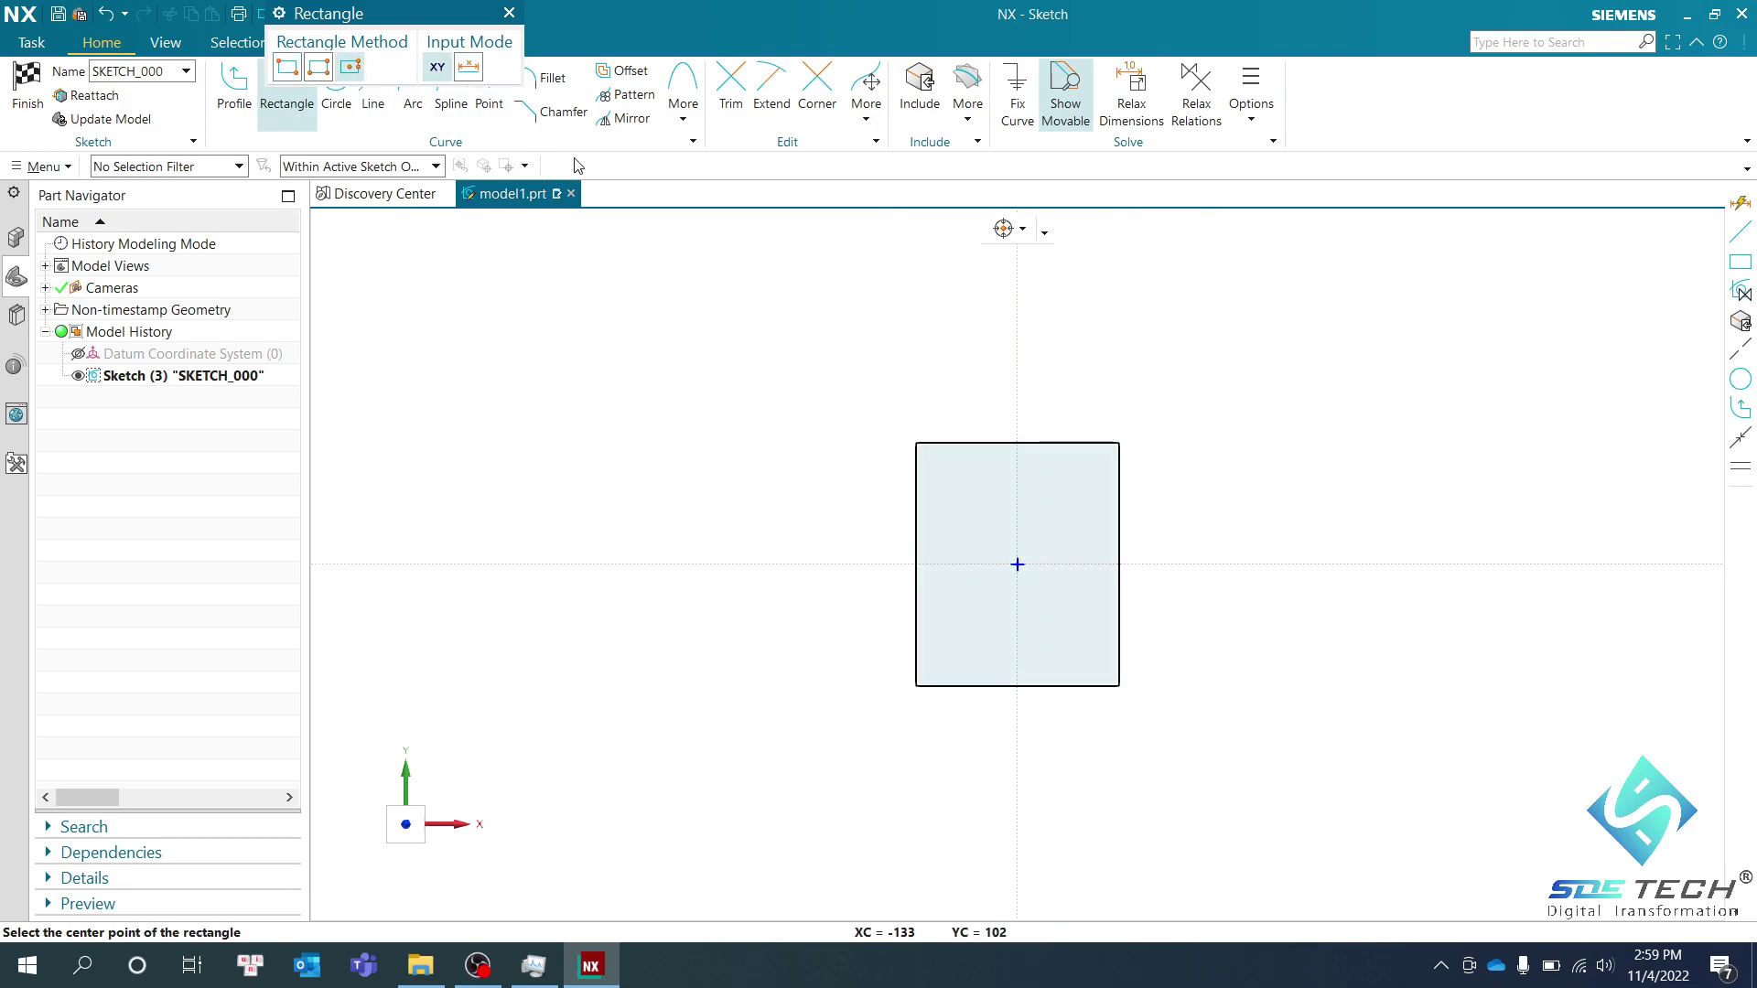
key("Escape")
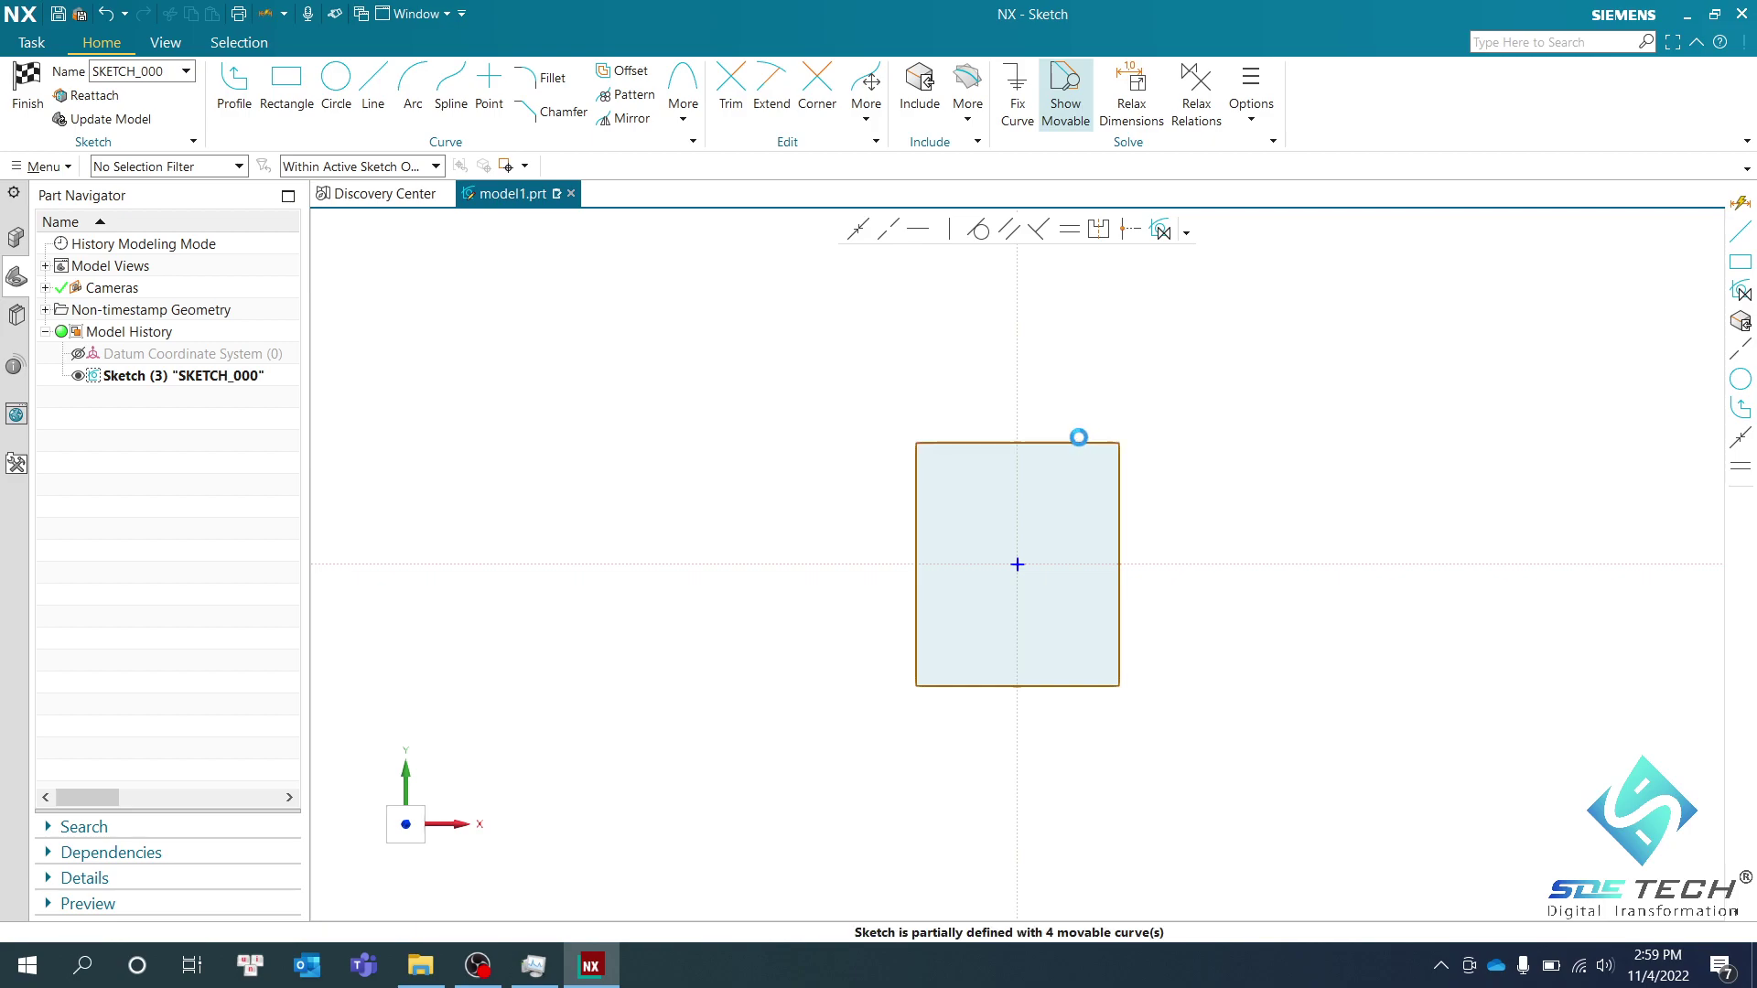
Dimension the rectangle's upper edge and set its width to 50 mm, scaling the entire sketch to match
key("d")
left_click(1074, 441)
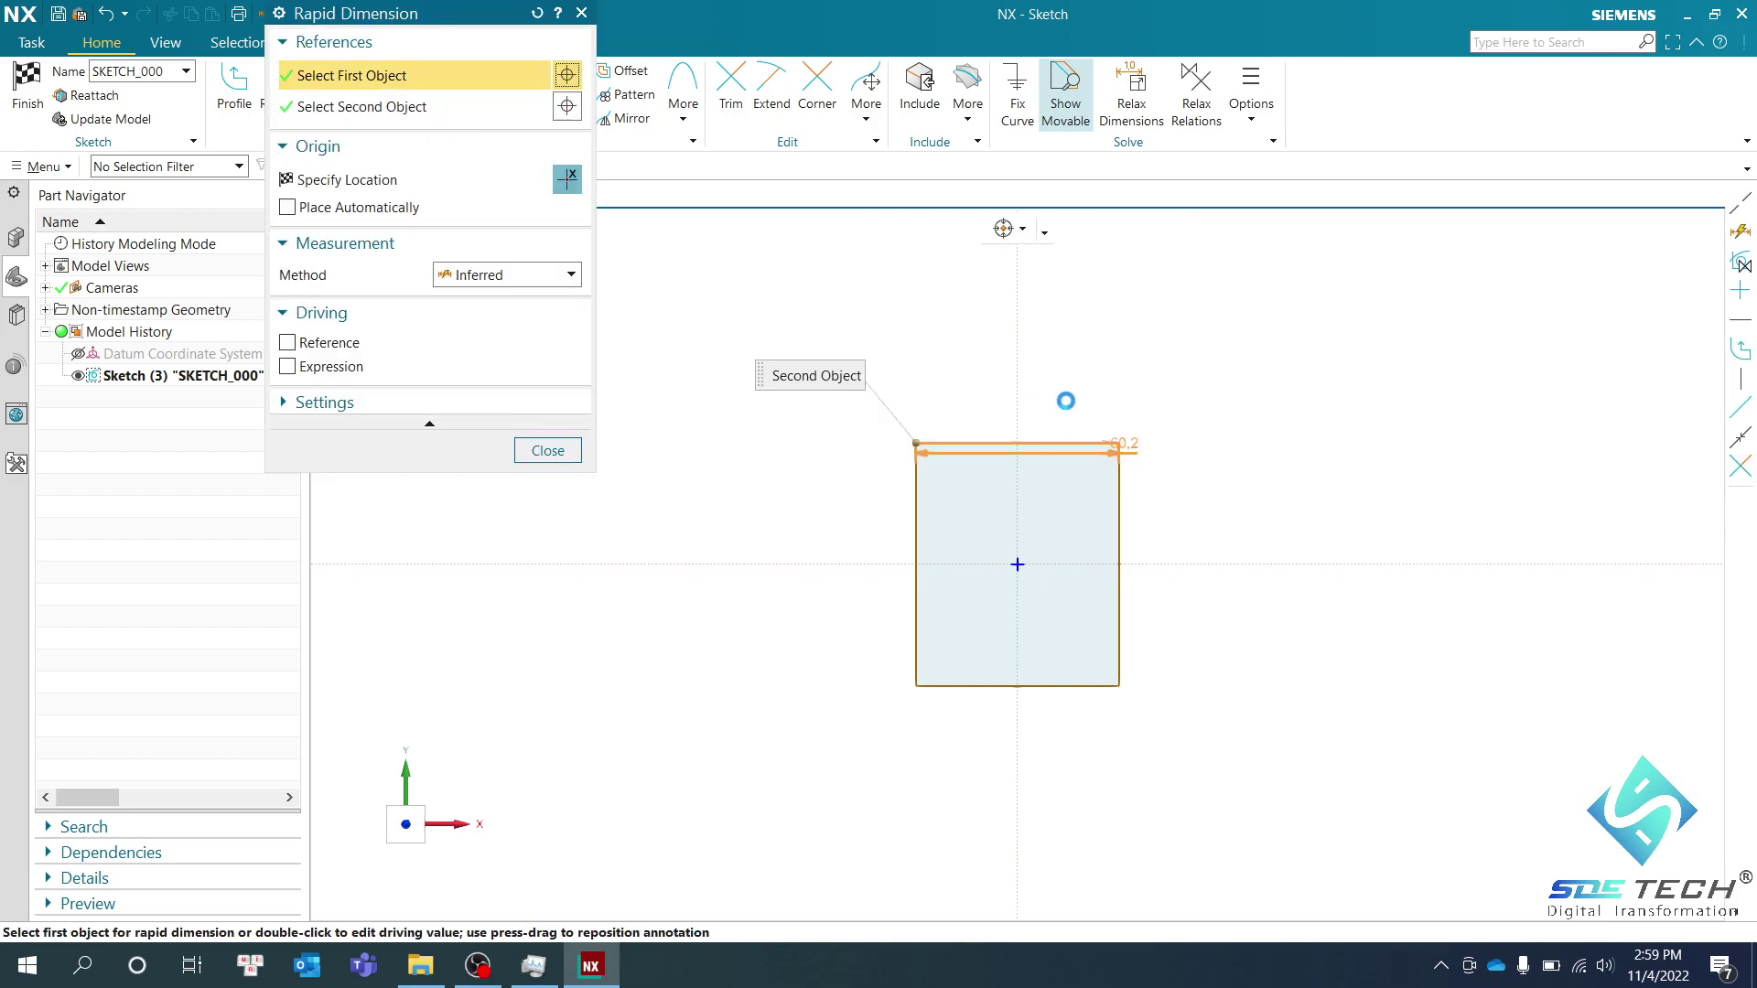
left_click(1098, 377)
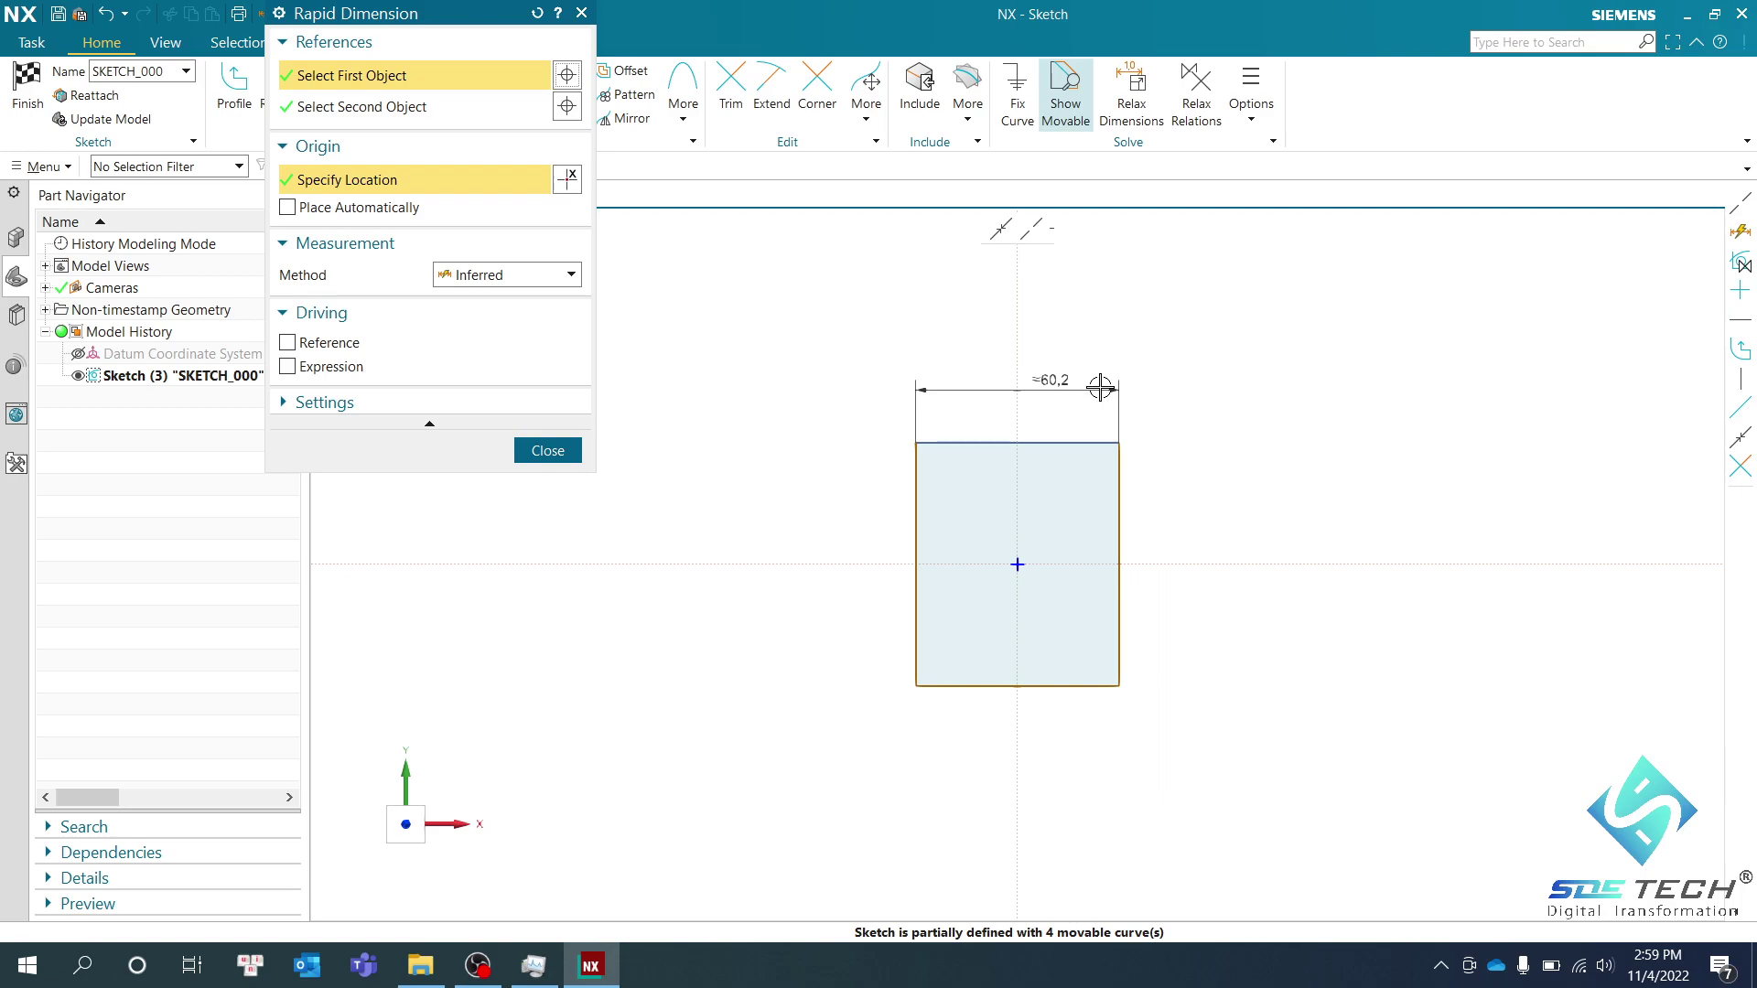
key("Escape")
double_click(1059, 382)
type("50")
key("Return")
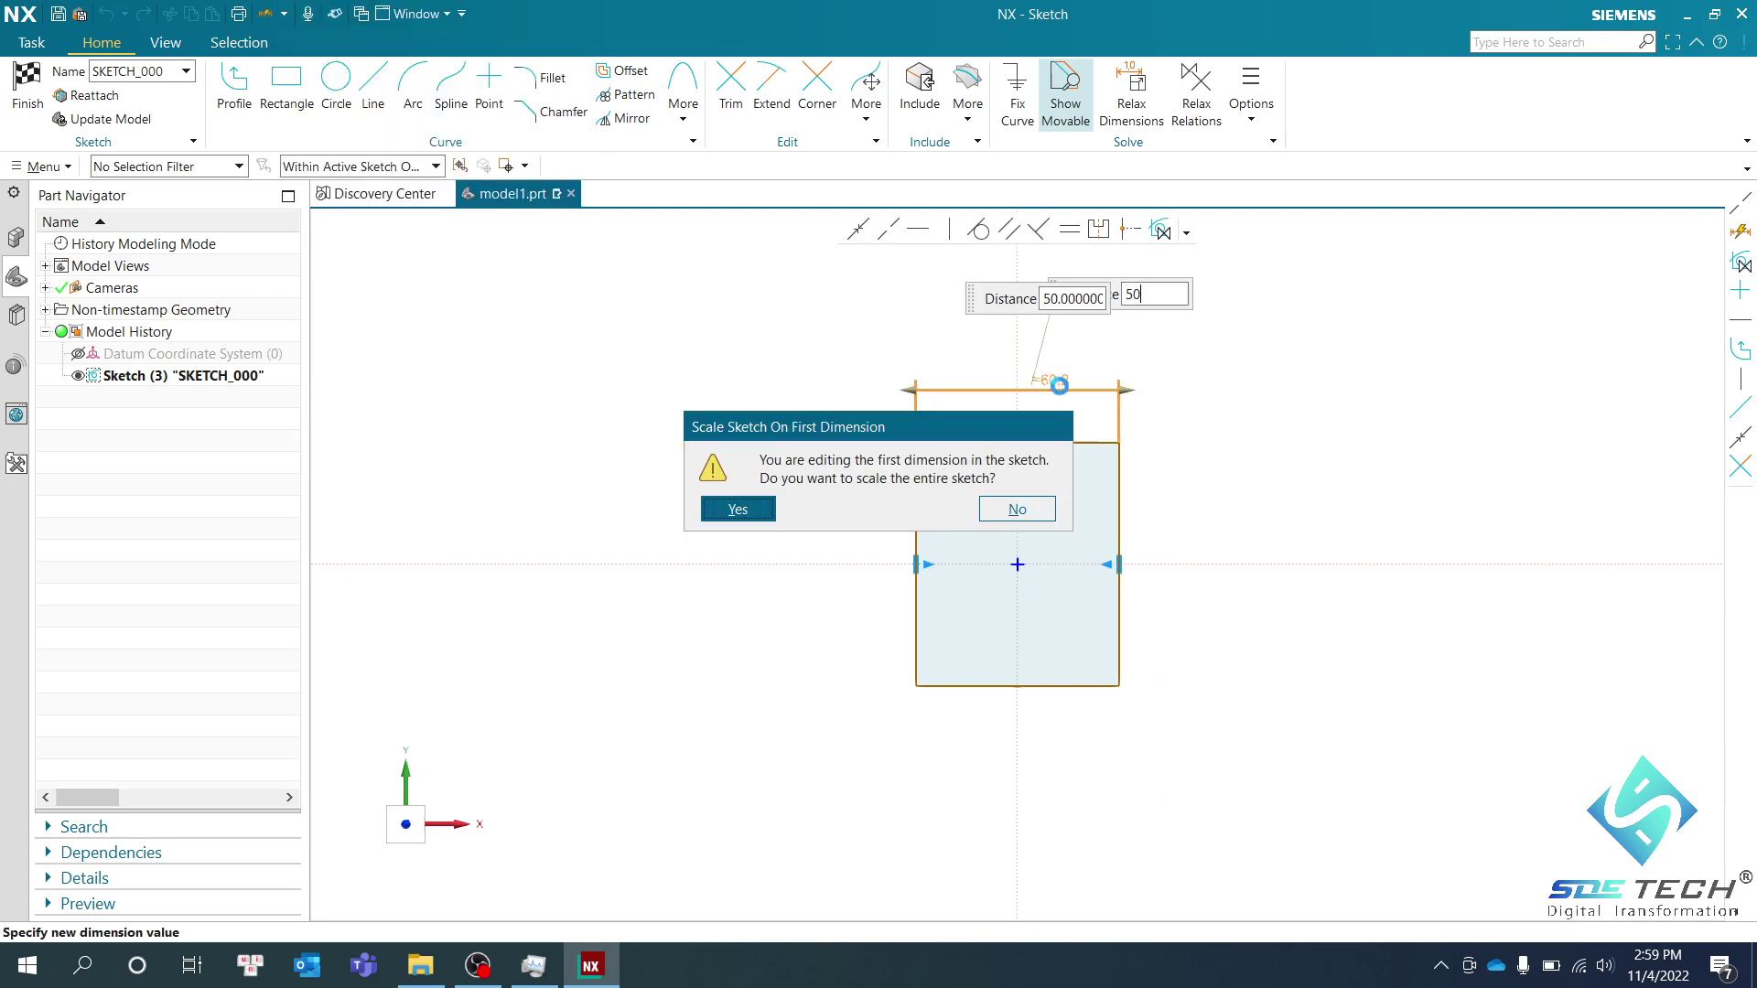
left_click(766, 512)
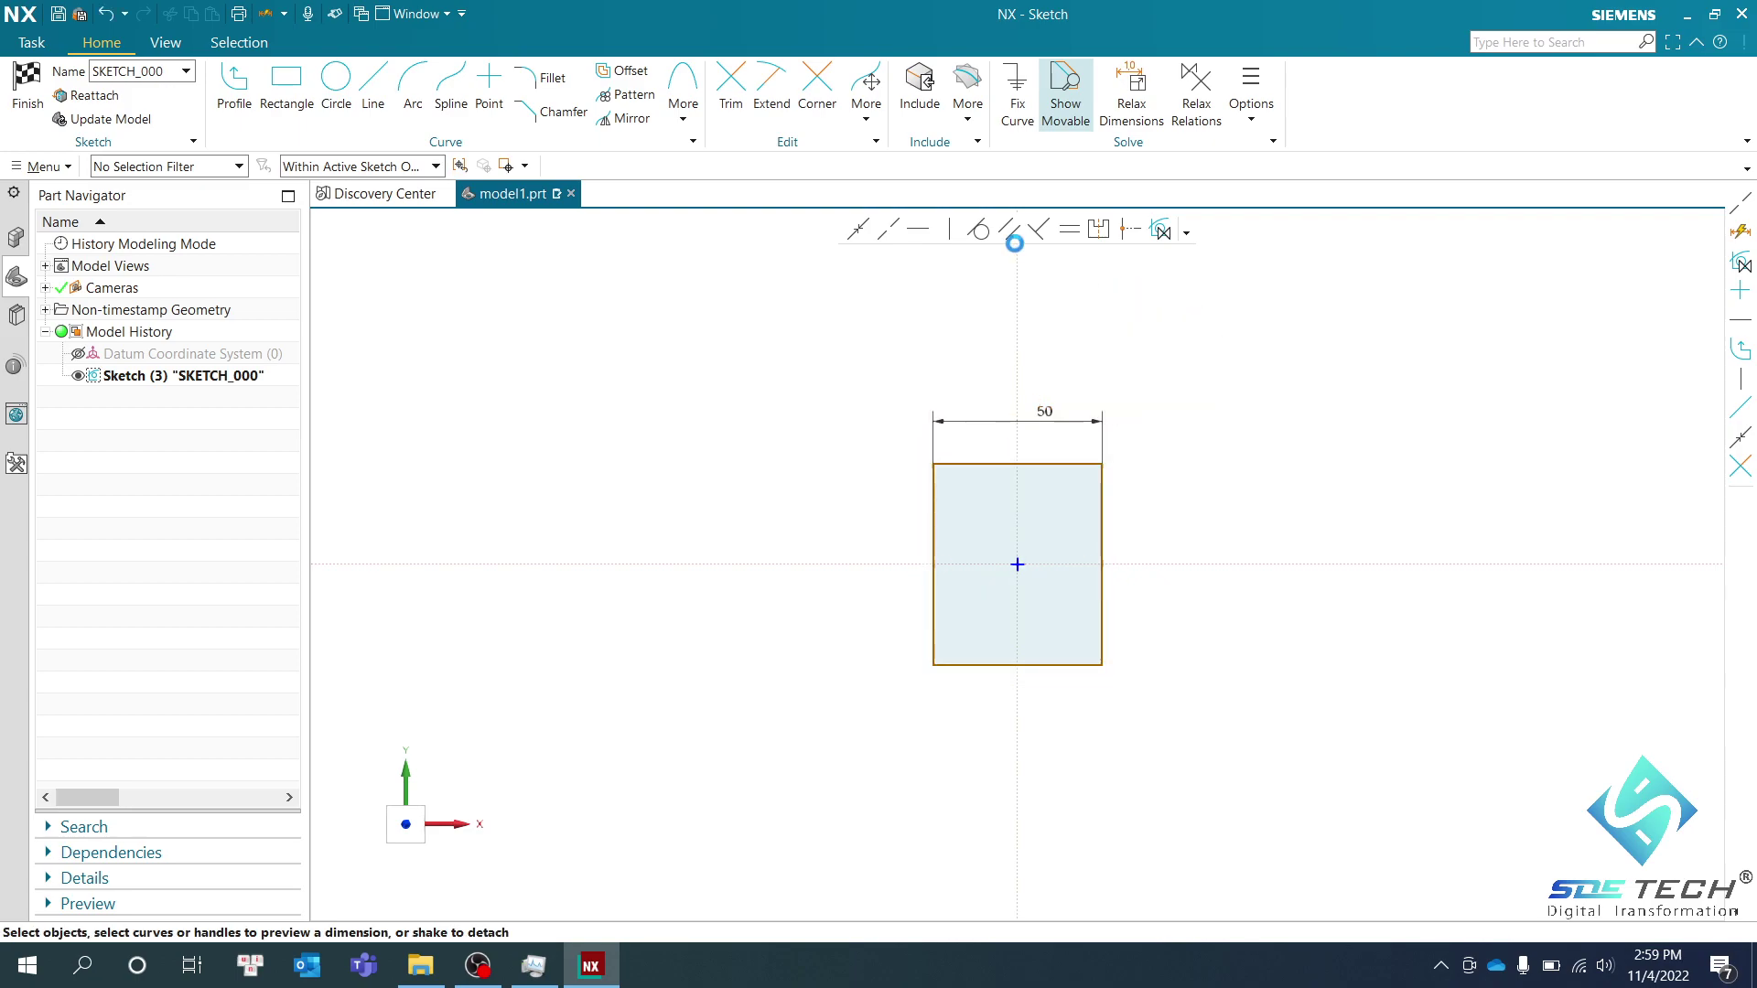
Make two adjacent edges of the rectangle equal in length so that it becomes a square
left_click(1053, 466)
left_click(1102, 491)
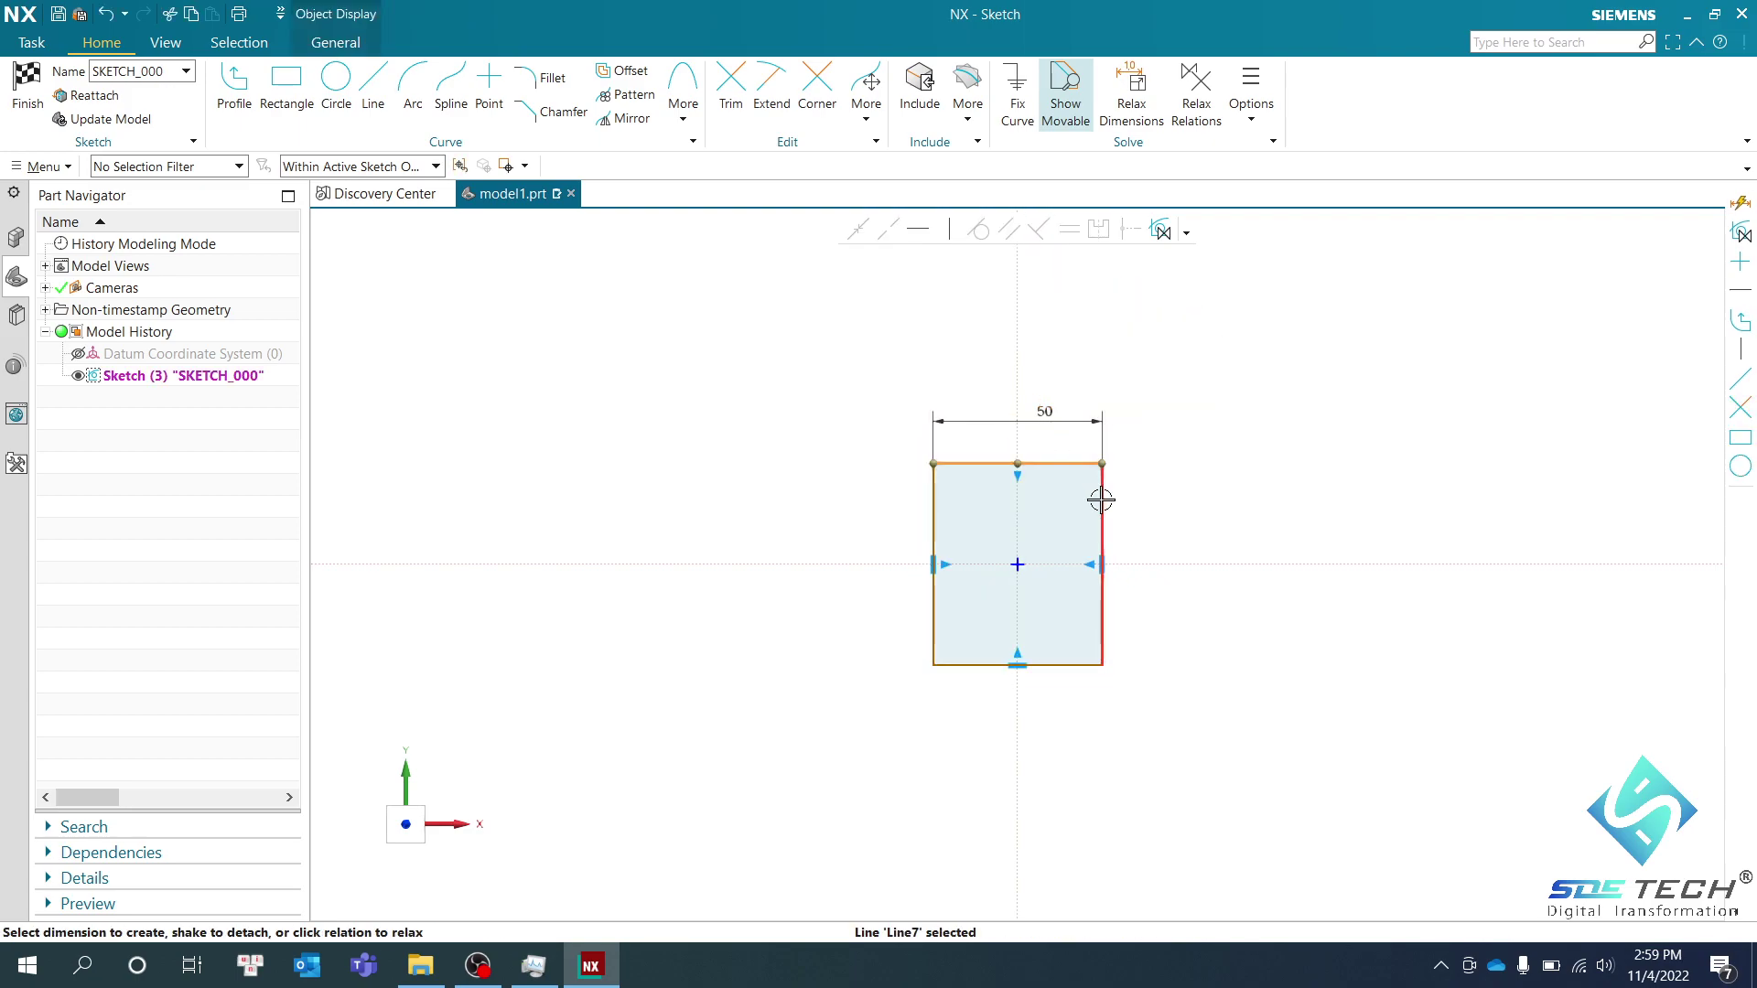
left_click(1069, 229)
Finish the sketch and extrude the square profile into a solid block
left_click(27, 102)
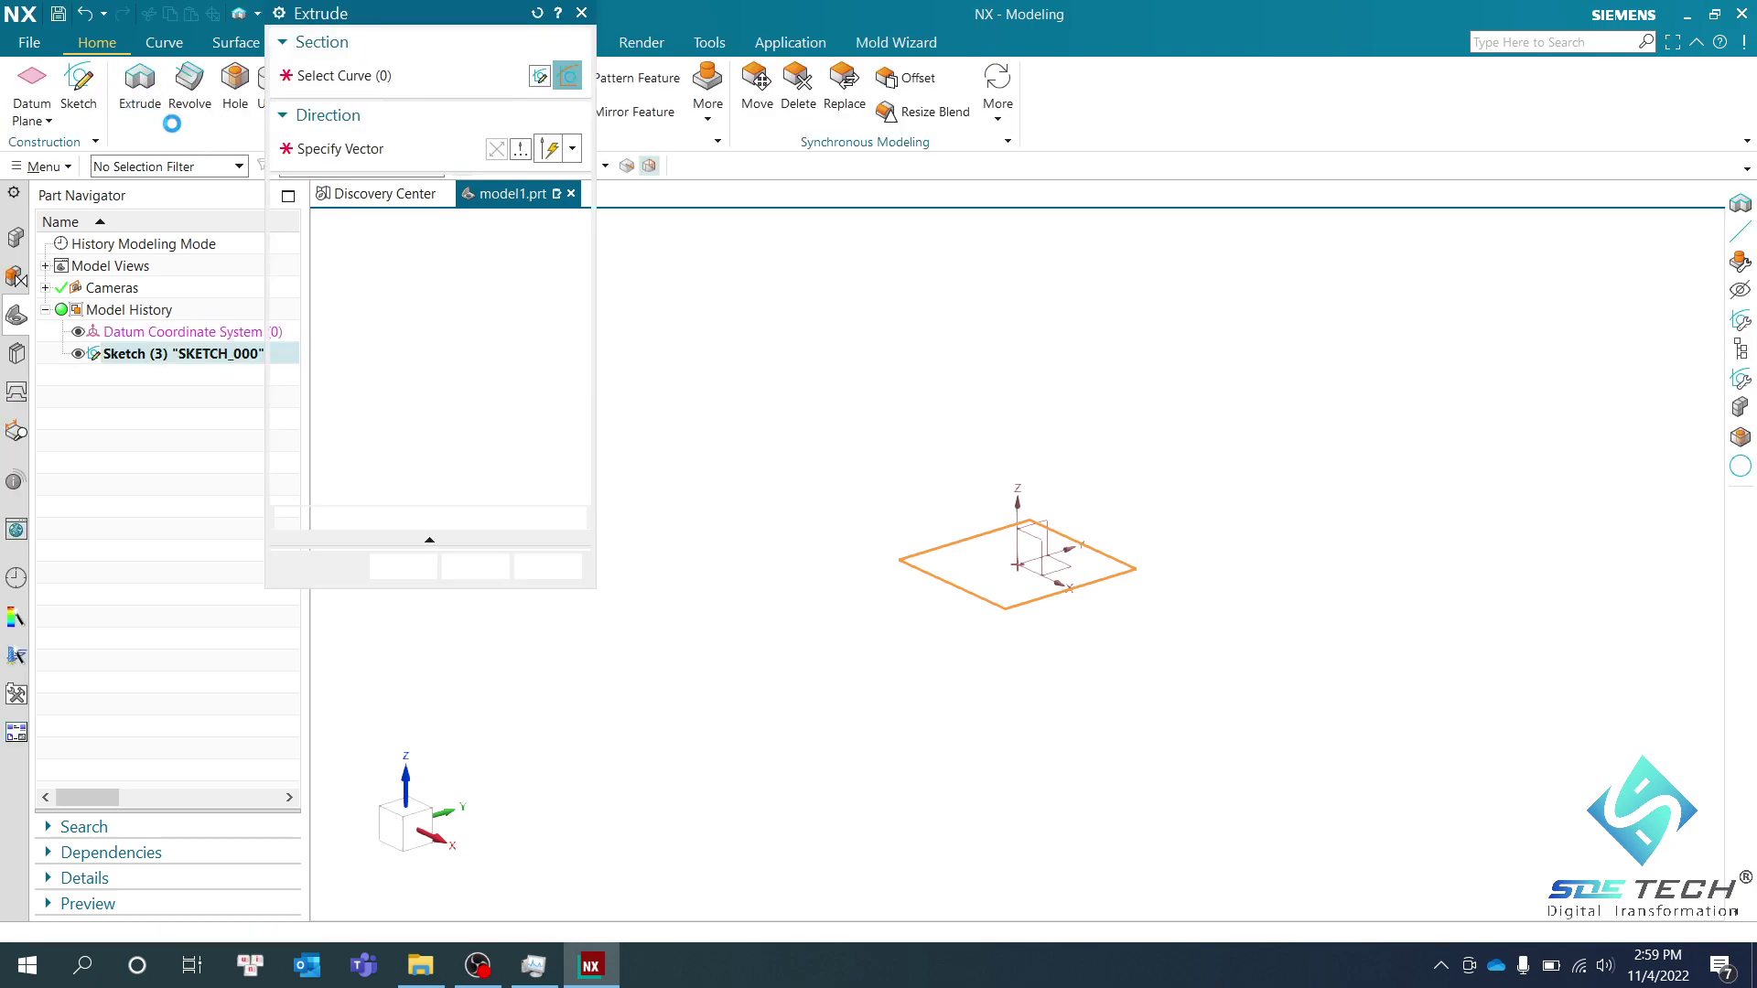
left_click(403, 567)
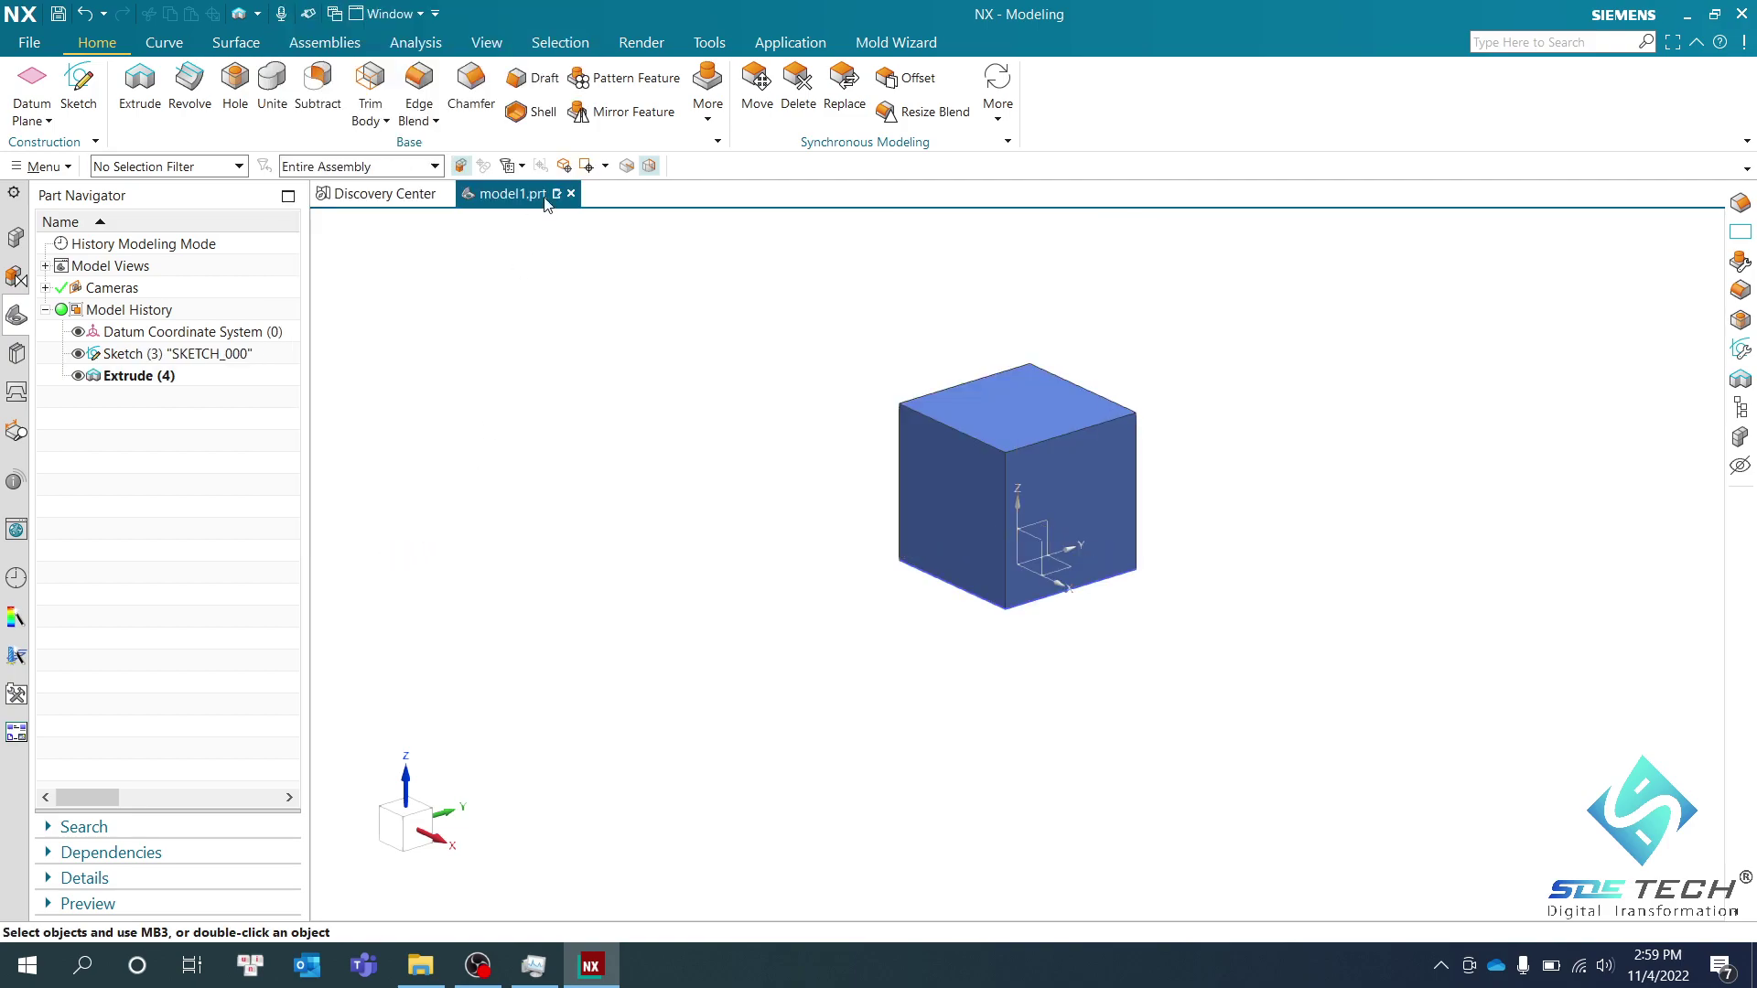
Start a hole feature on the block with the Simple hole type
left_click(271, 108)
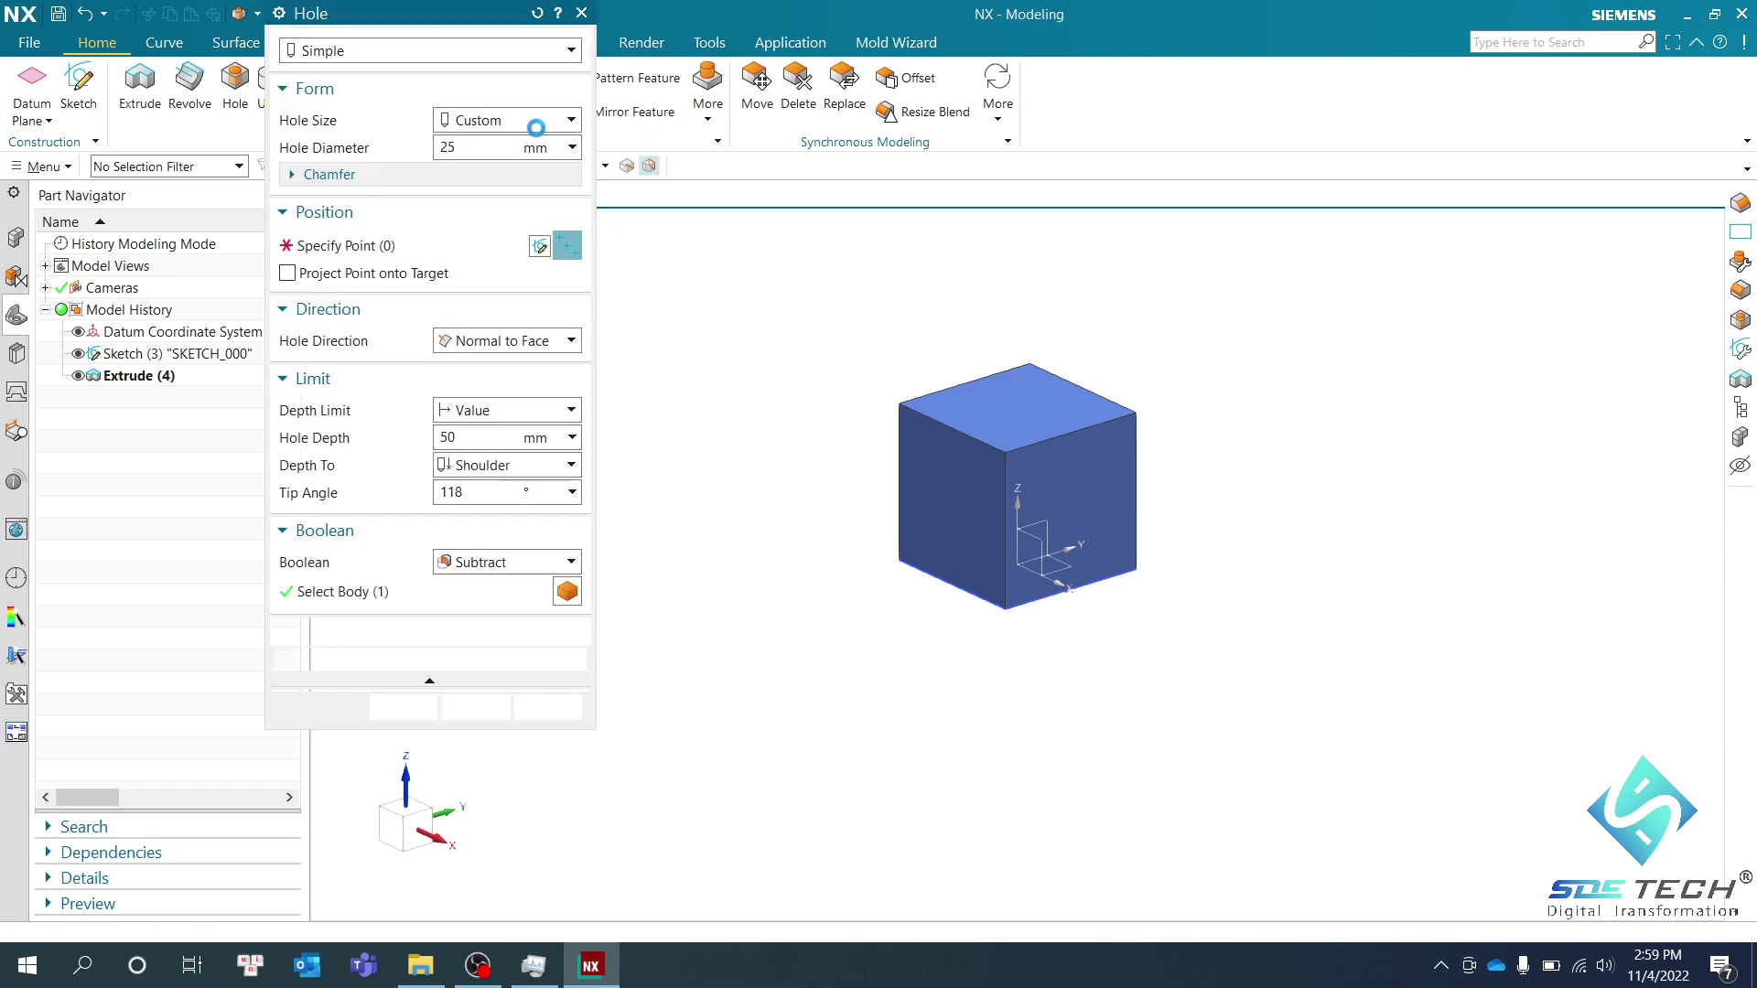
left_click_drag(451, 28, 607, 169)
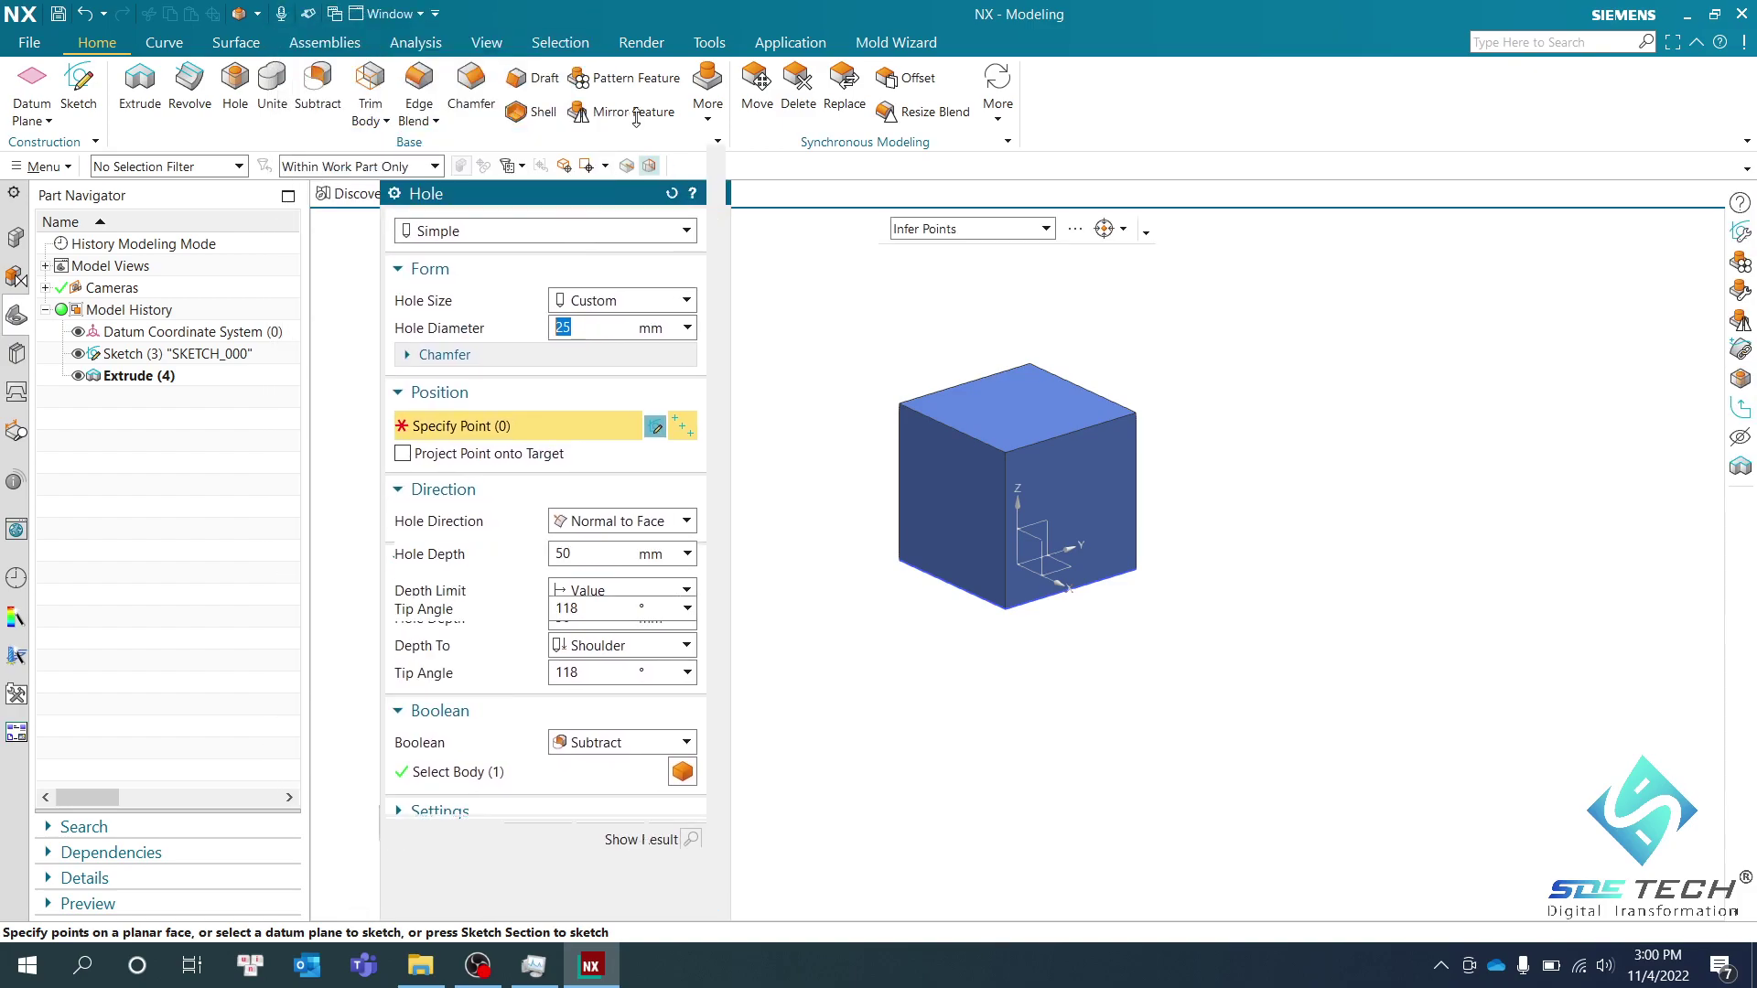
left_click(592, 165)
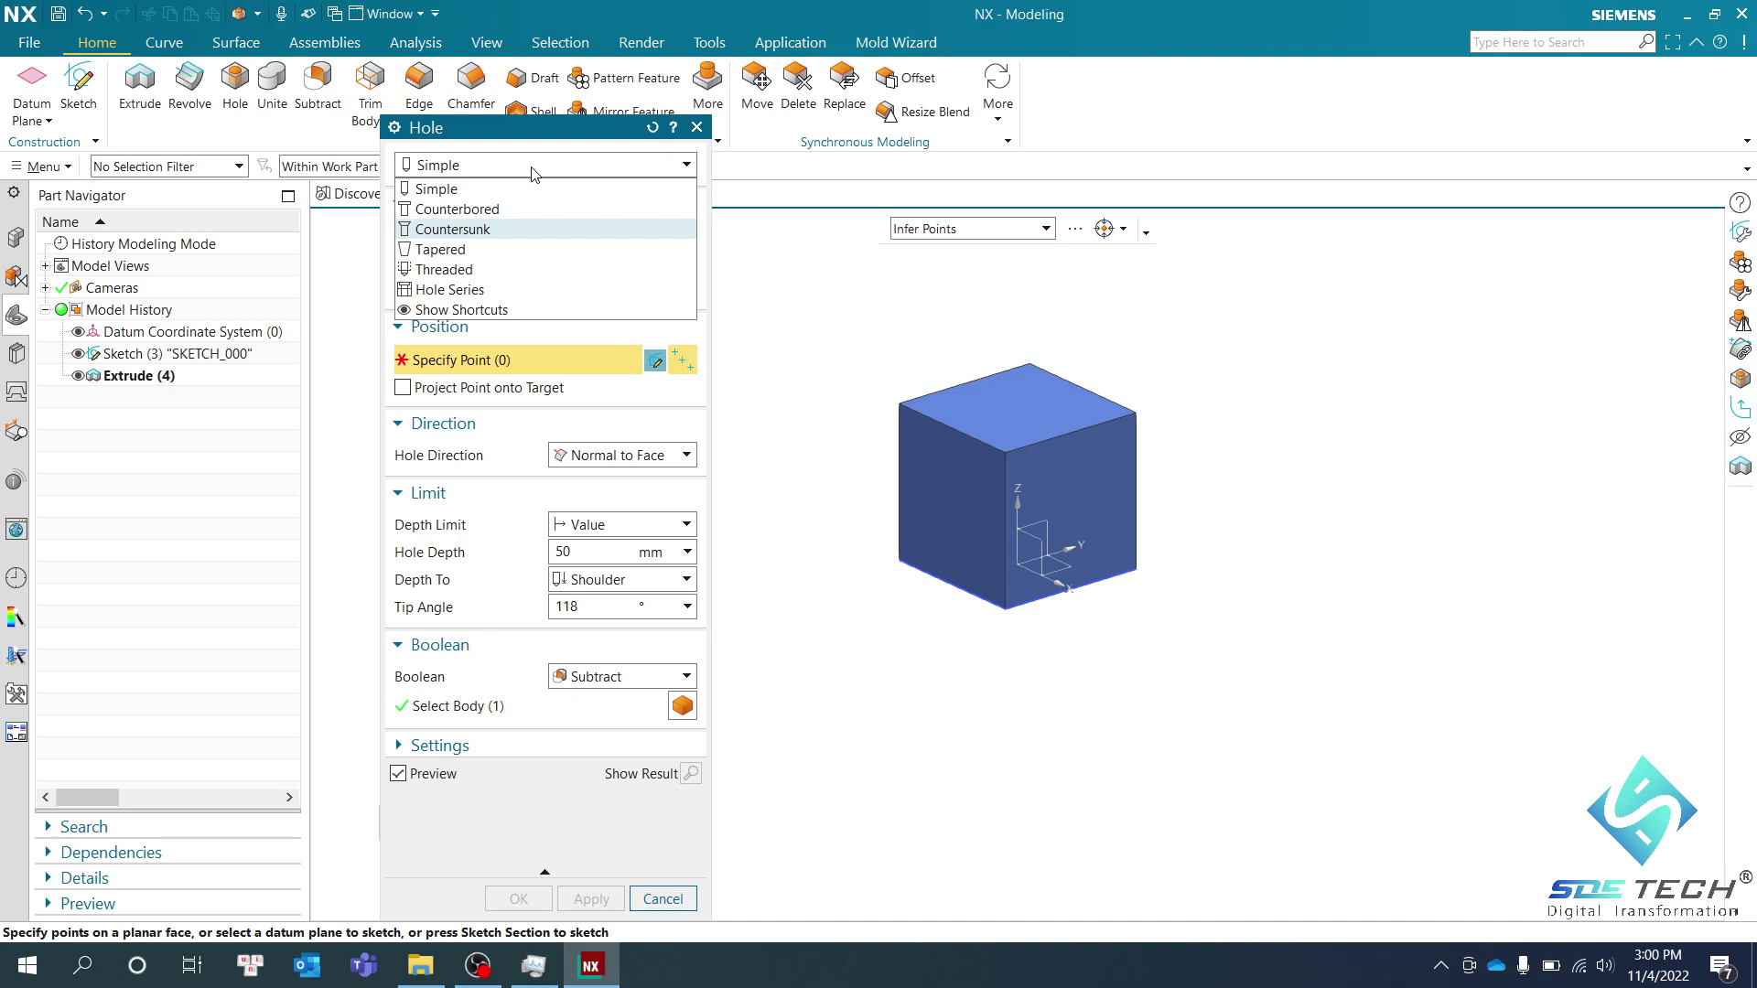
left_click(426, 194)
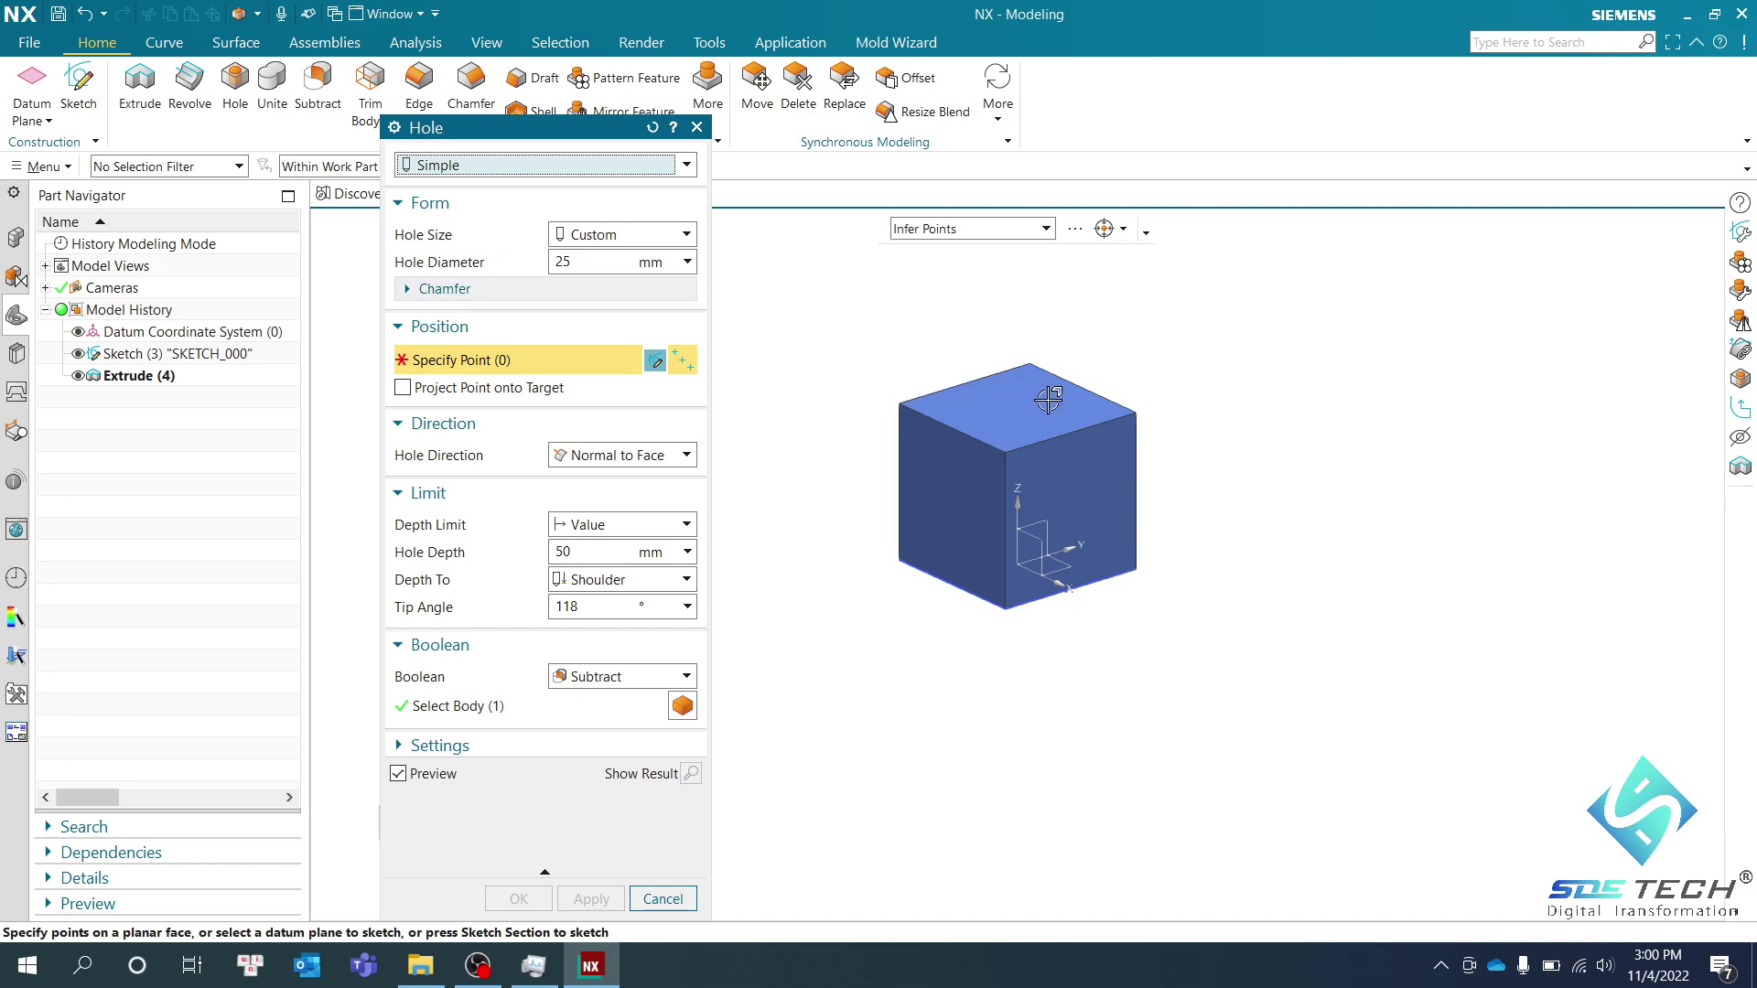
Set the simple hole's size option to Screw Clearance
scroll(1007, 393, "up", 1)
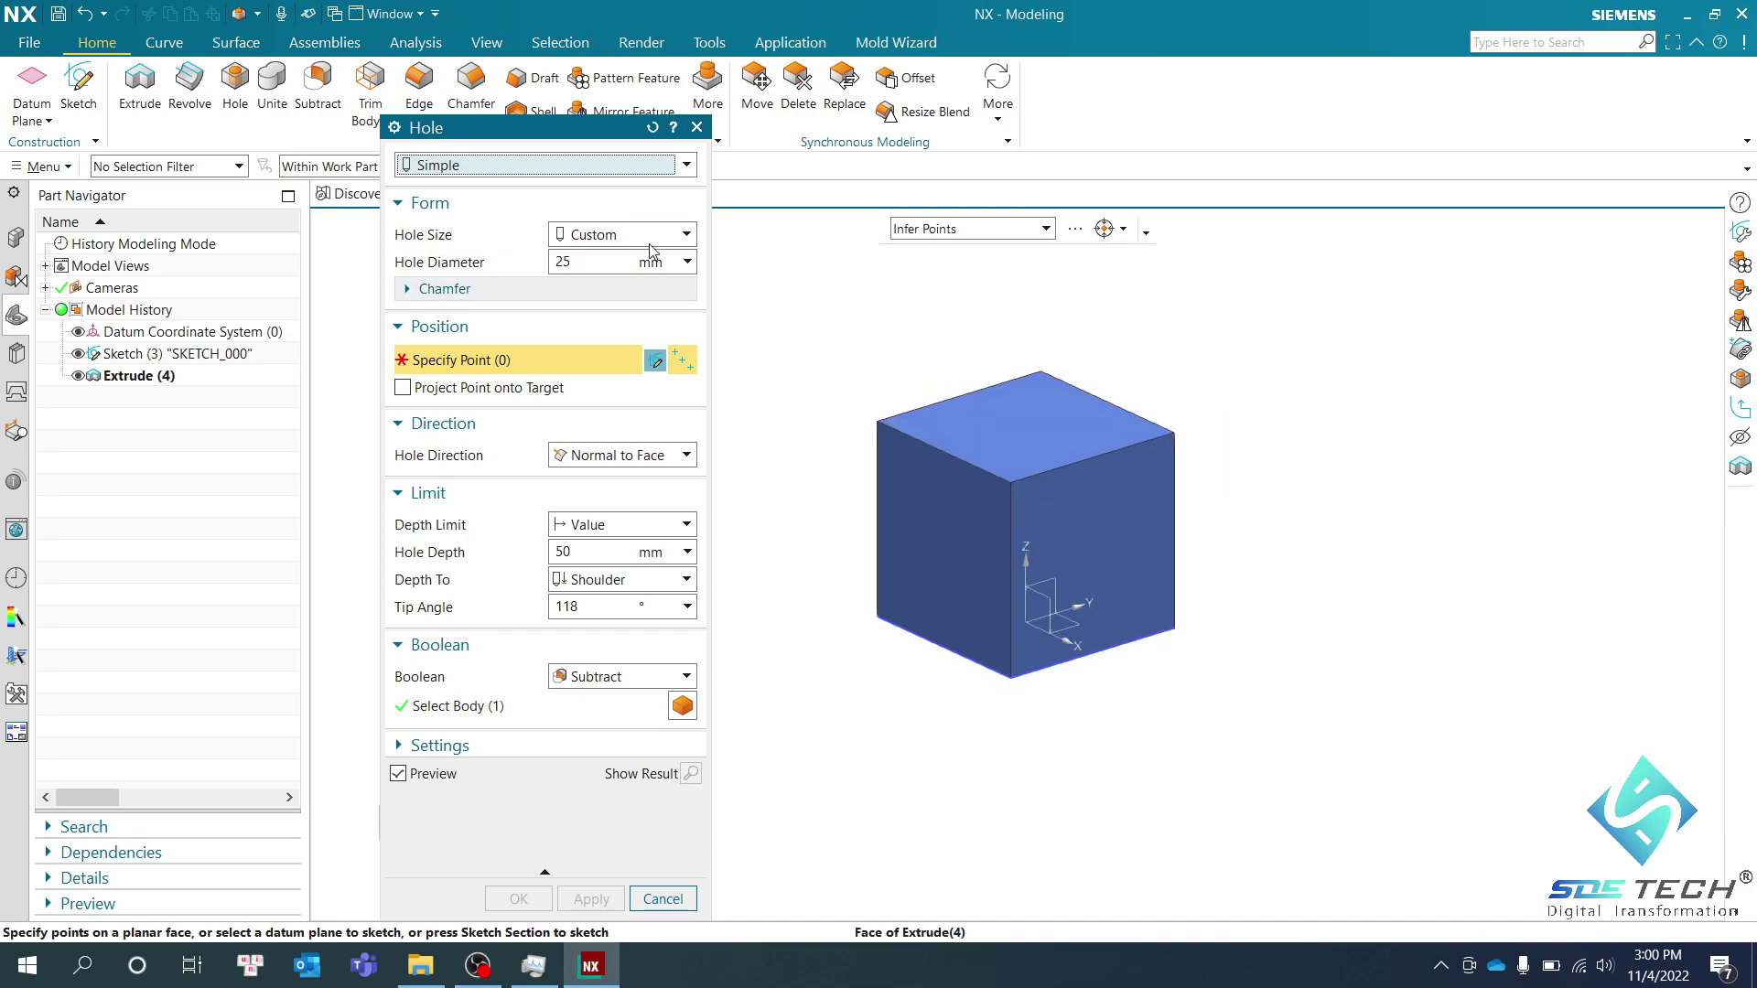
left_click(603, 240)
left_click(603, 239)
left_click(603, 240)
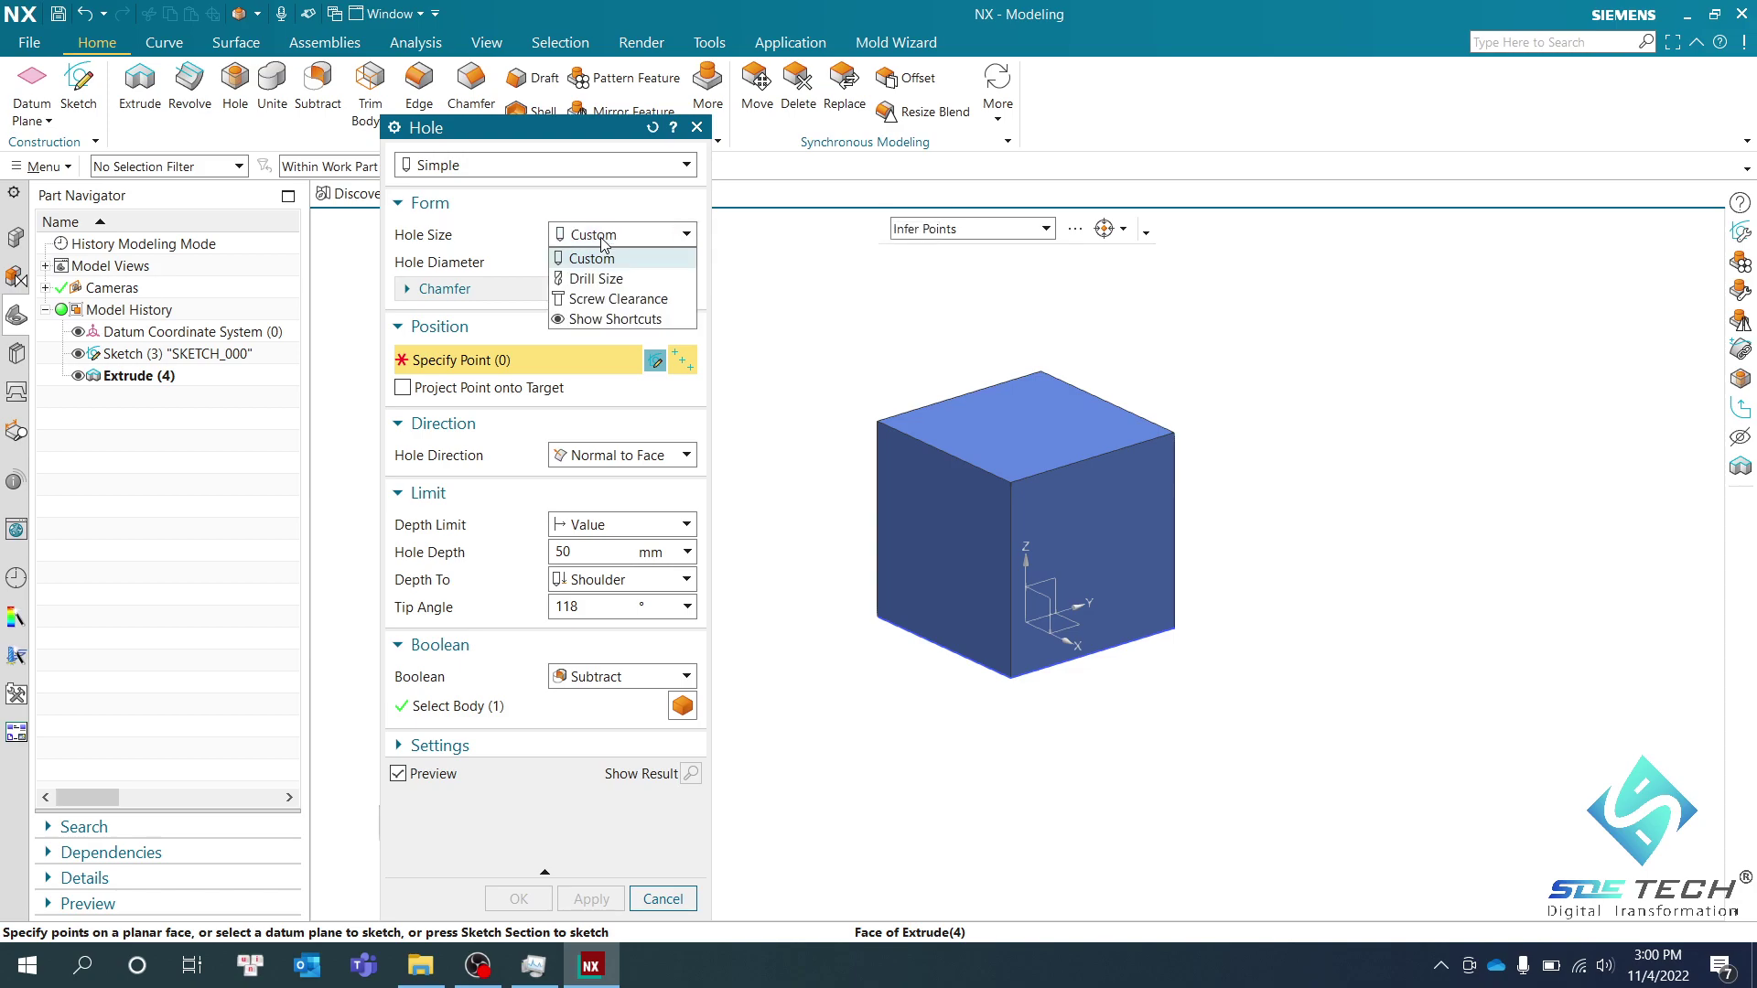
left_click(589, 300)
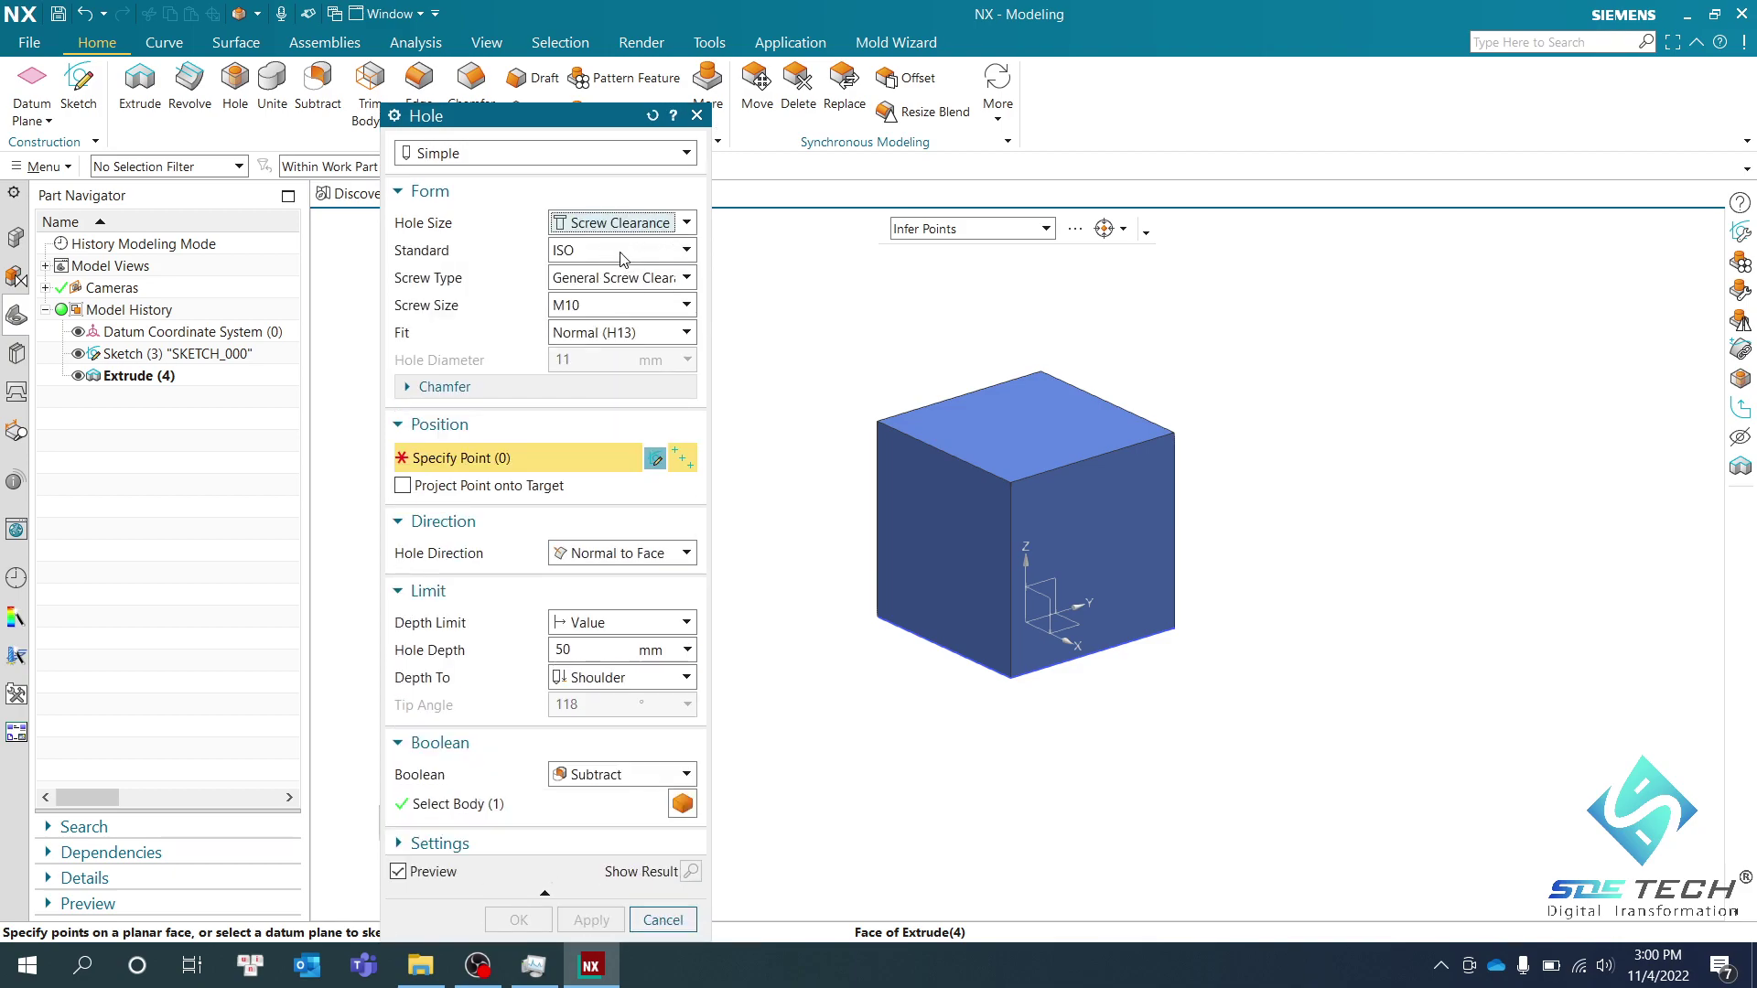
Set the screw clearance standard to ISO and the screw size to M10
left_click(632, 251)
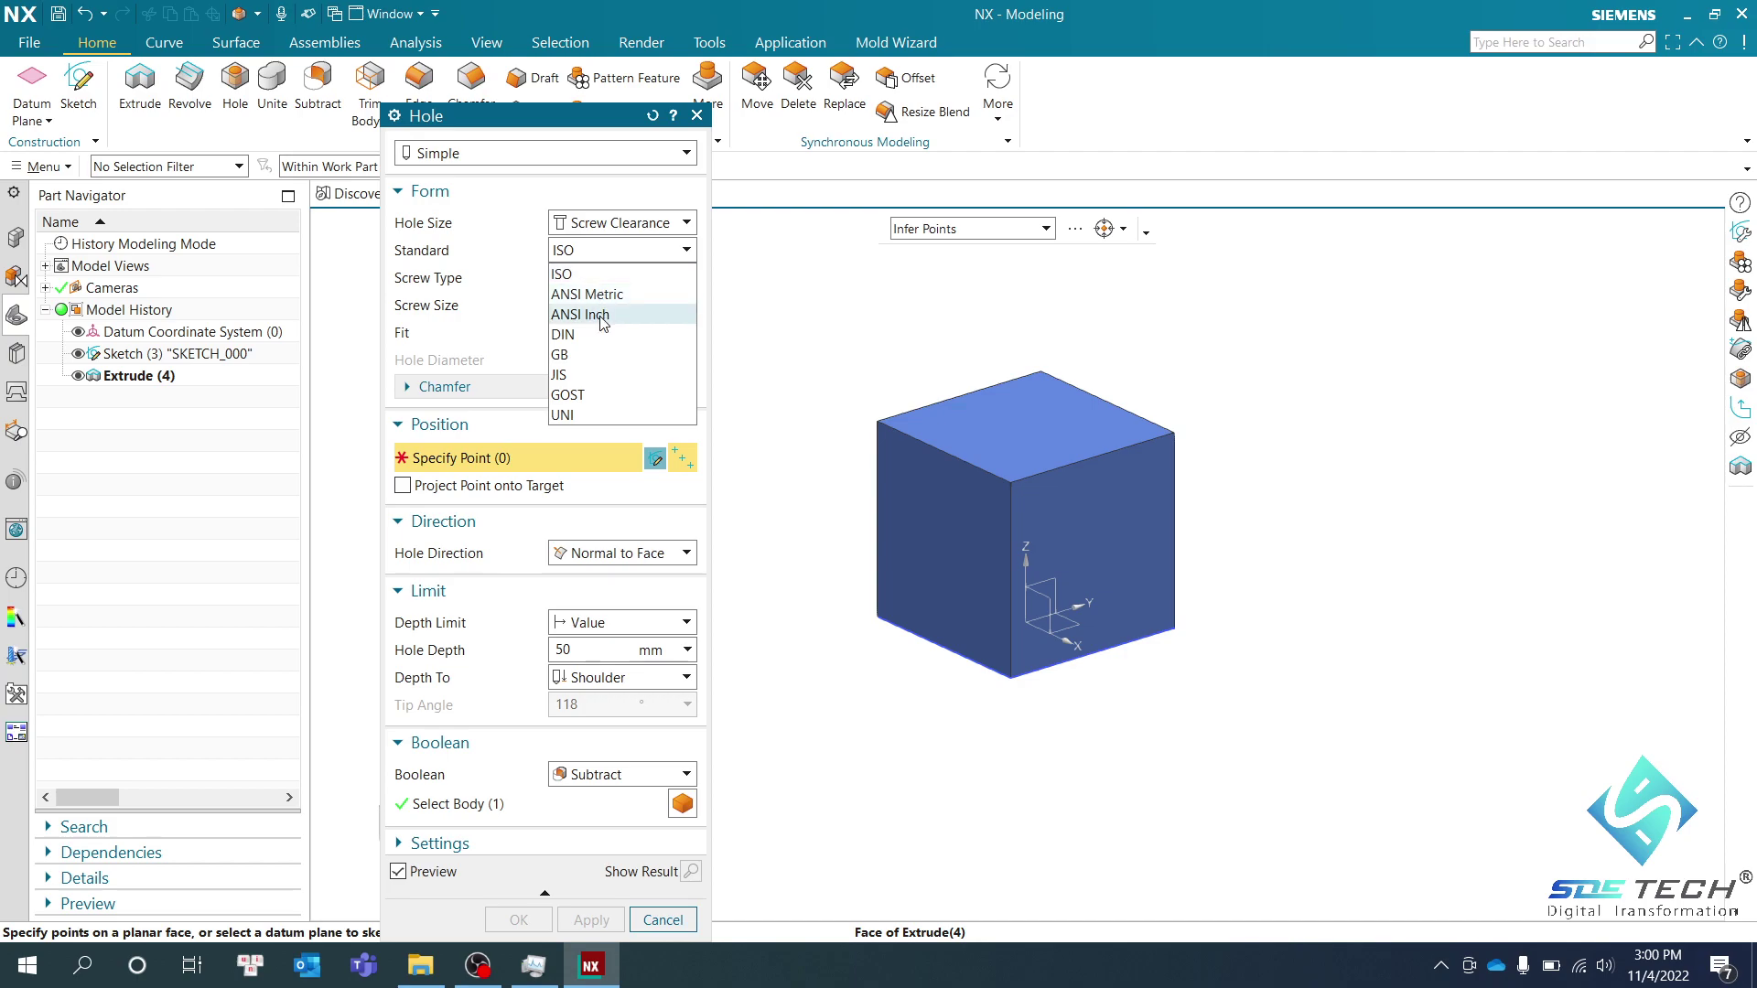
left_click(606, 273)
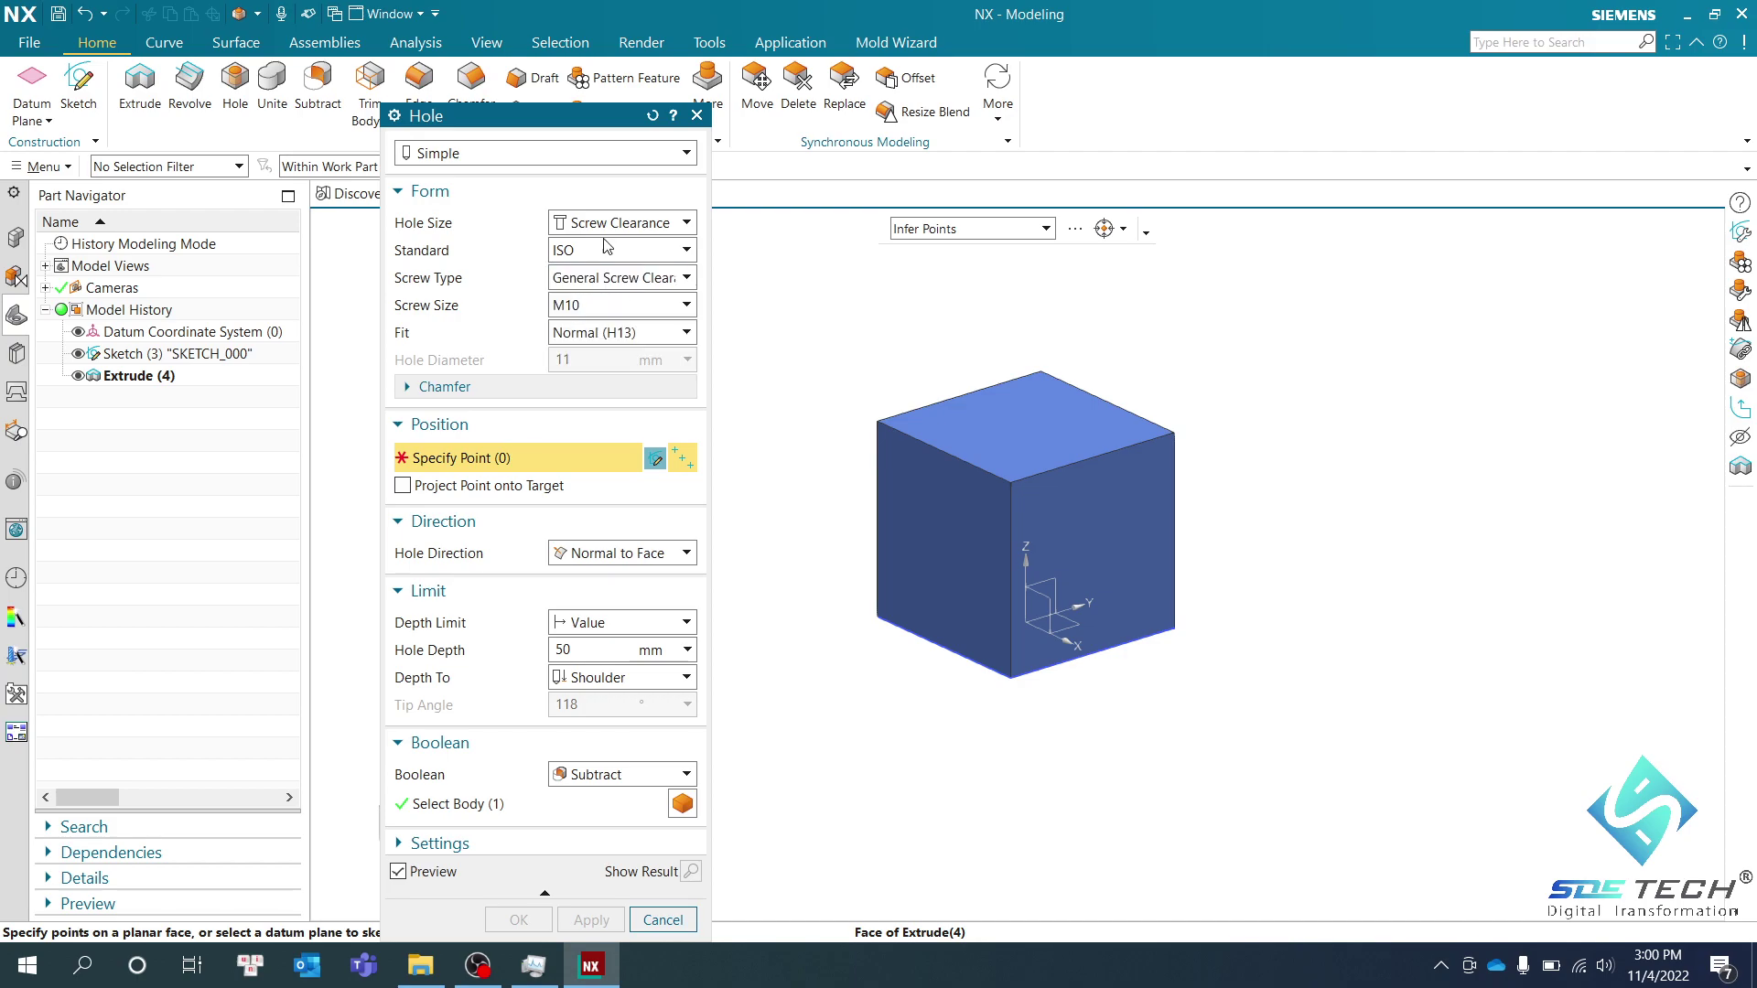
left_click(595, 304)
scroll(576, 439, "up", 3)
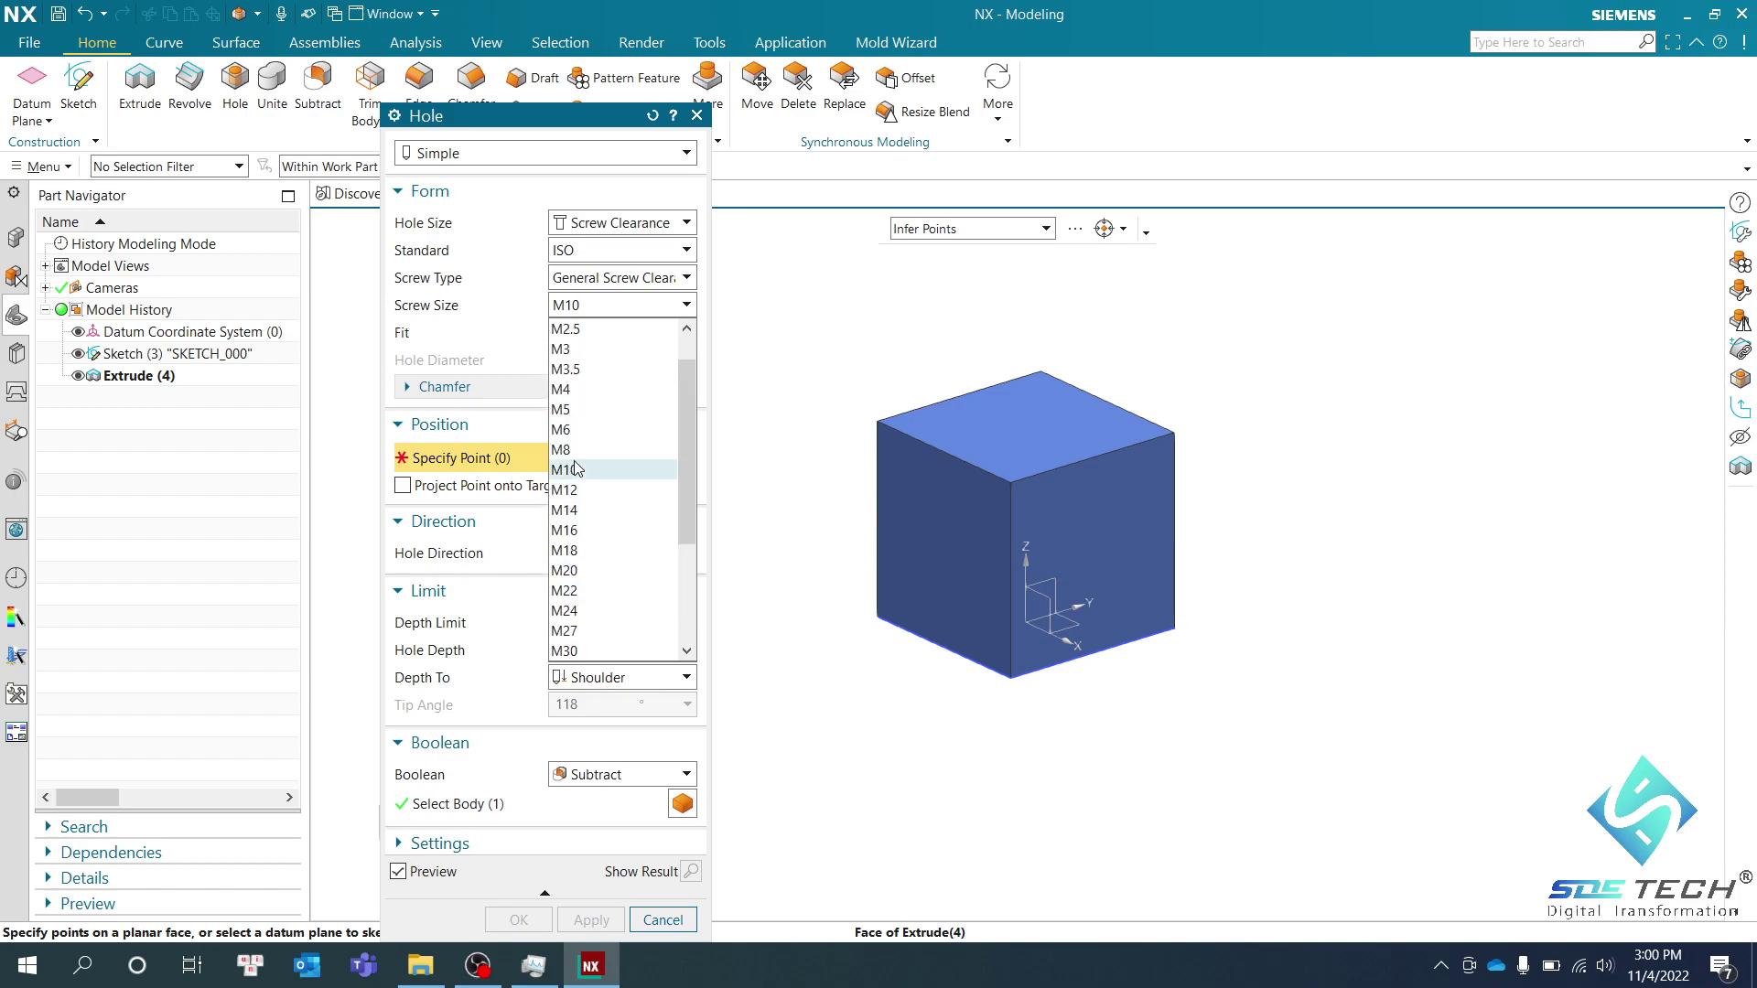
left_click(575, 466)
Set the fit of the M10 clearance hole to Normal (H13)
left_click(611, 334)
left_click(611, 336)
left_click(612, 334)
left_click(611, 336)
left_click(615, 336)
left_click(623, 336)
left_click(622, 335)
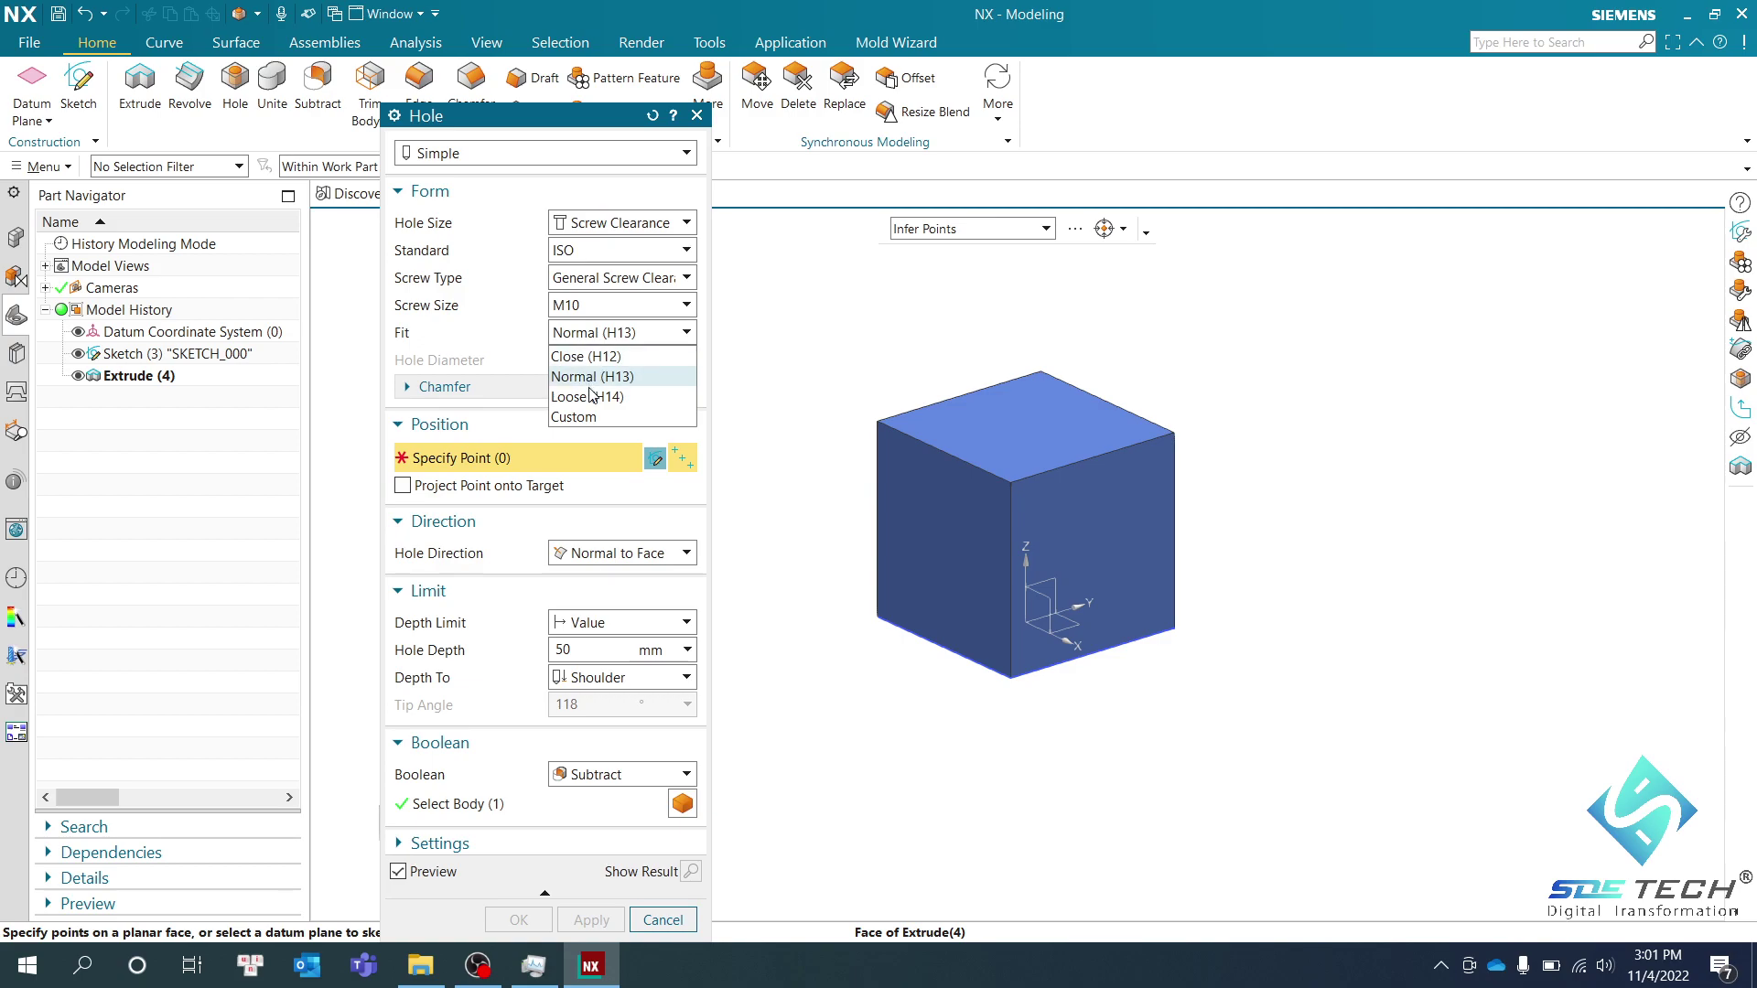
left_click(592, 341)
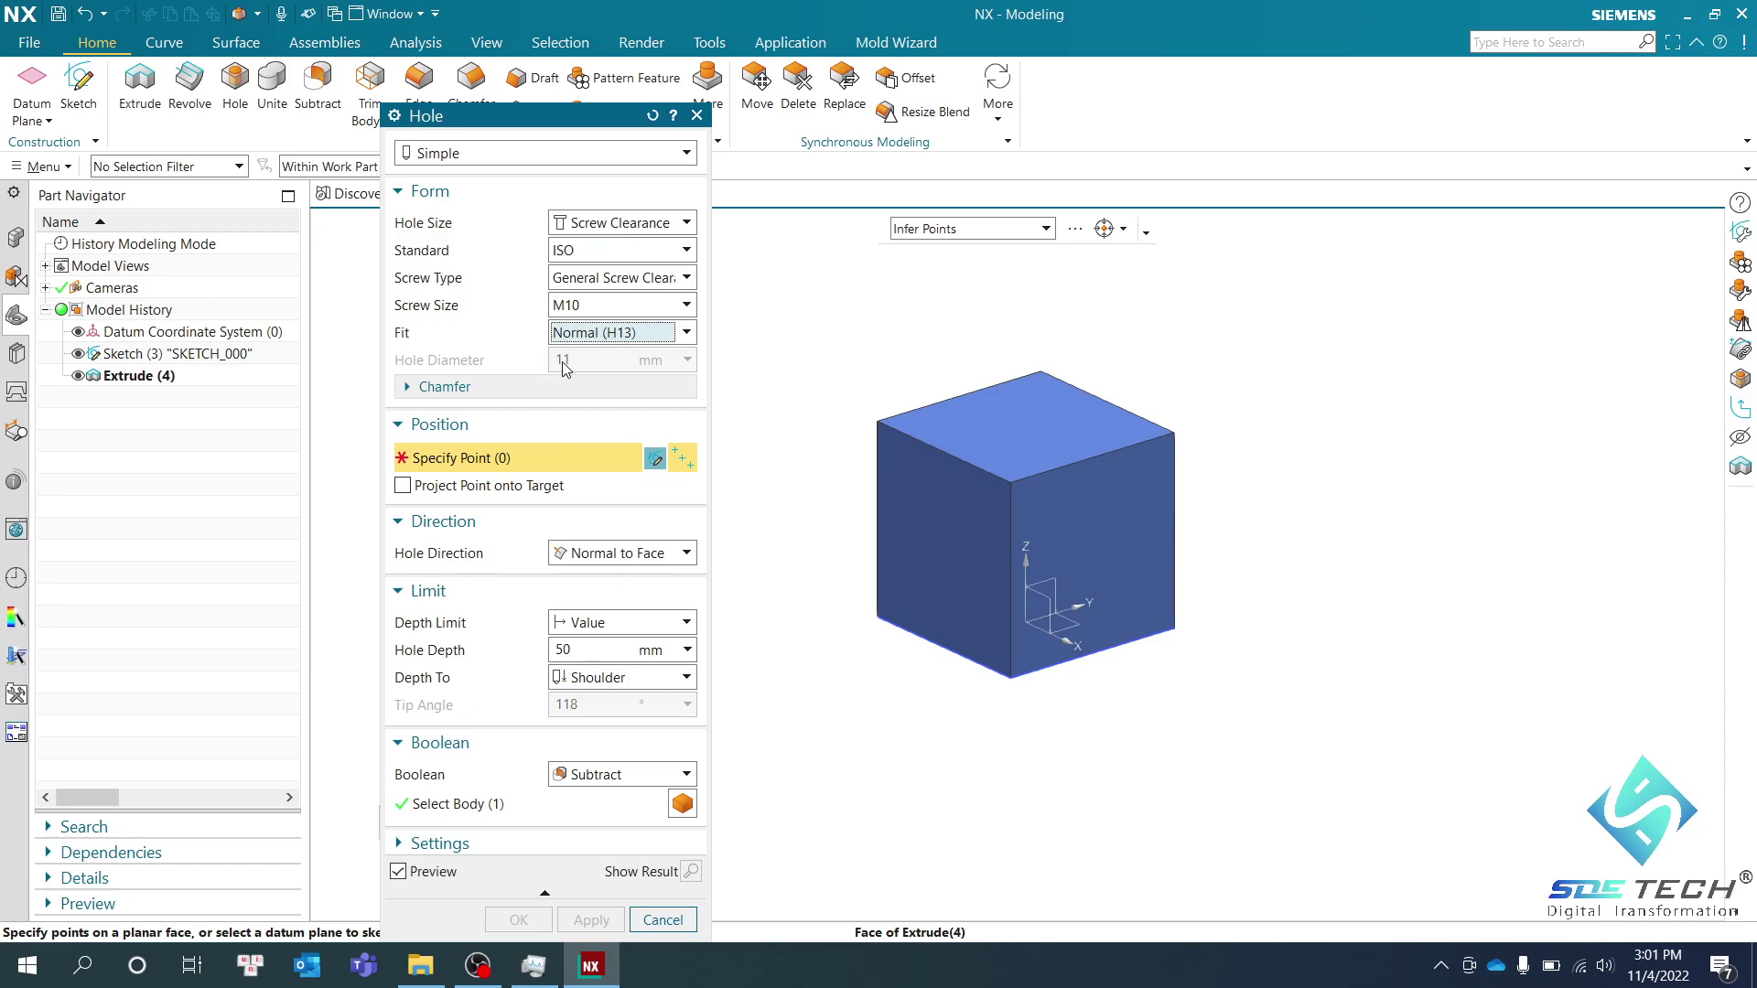
Try the Close (H12) and Loose (H14) fits to compare their hole diameters, and restore Normal (H13)
left_click(620, 335)
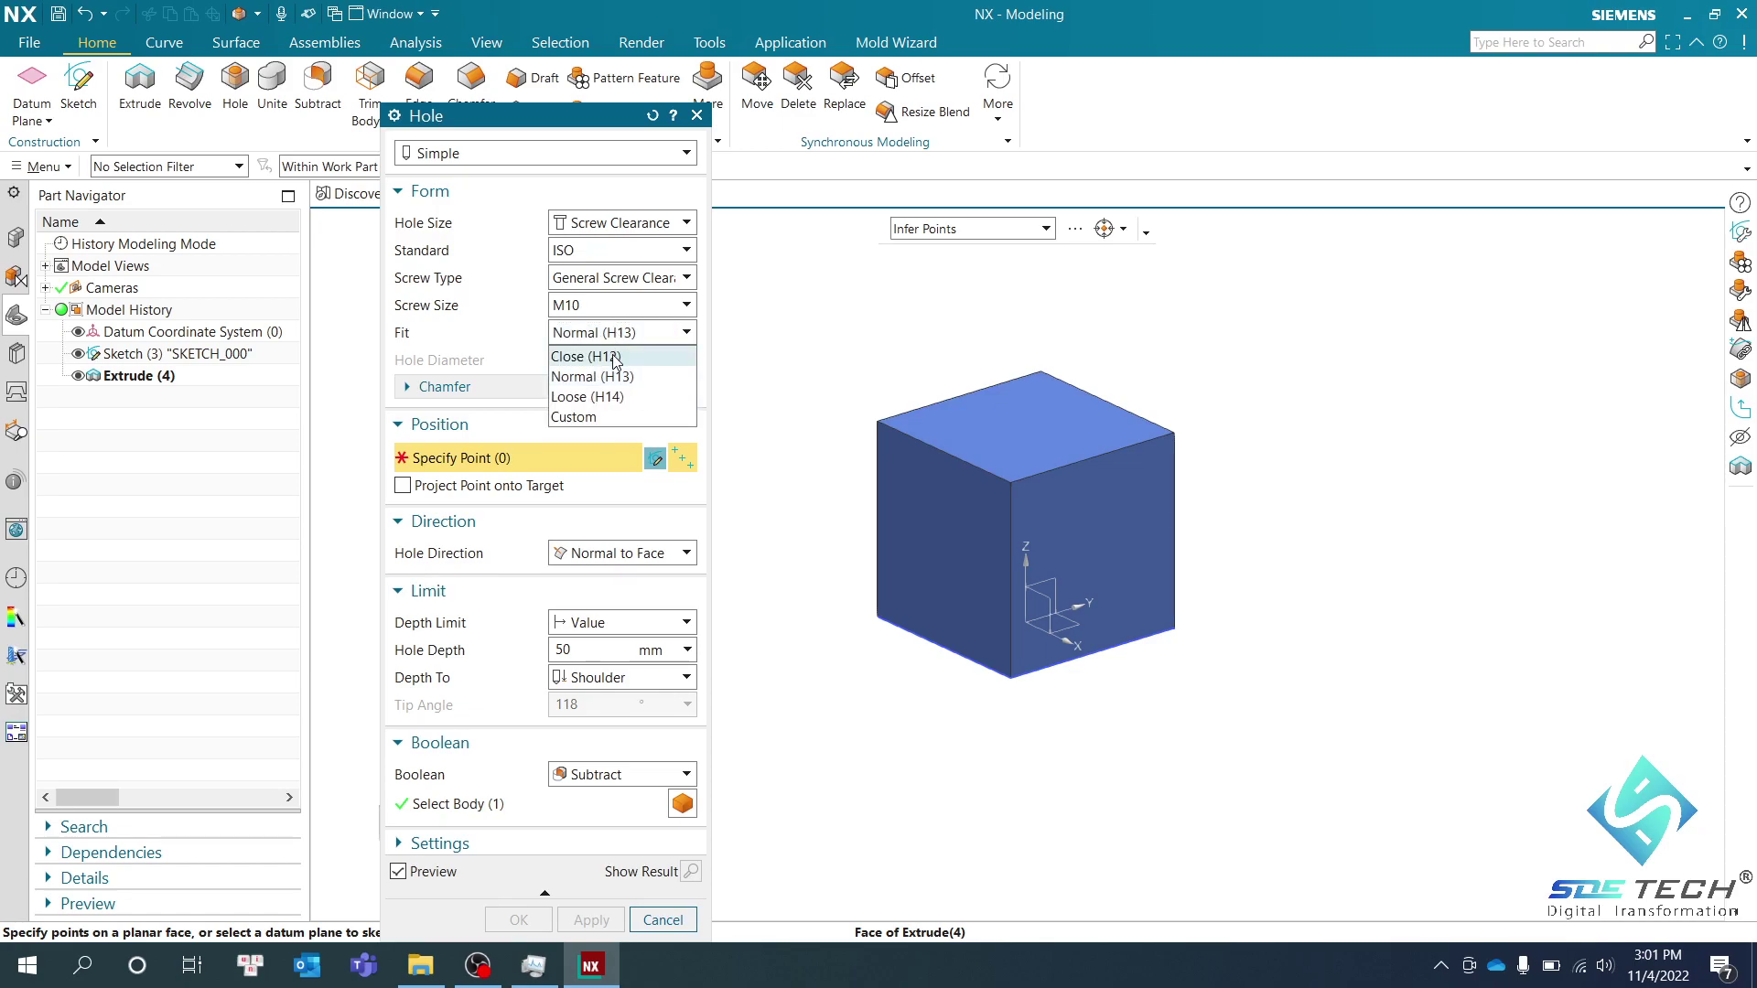
left_click(615, 359)
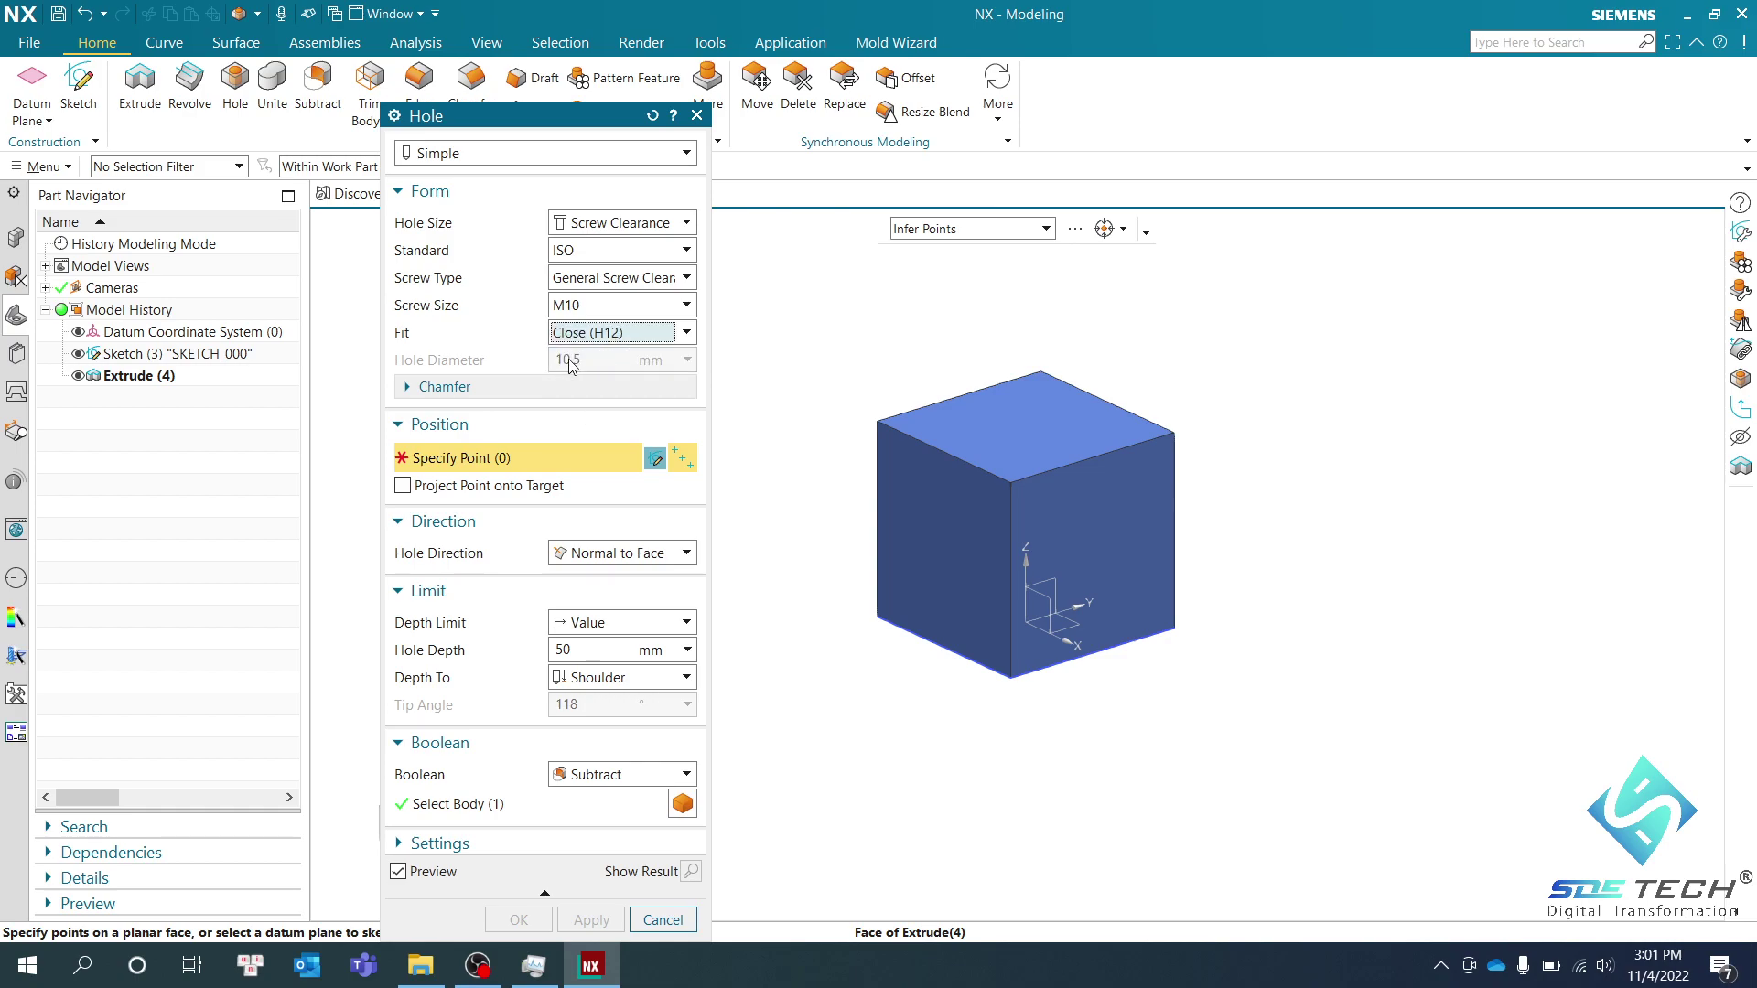
left_click(611, 335)
left_click(608, 388)
left_click(633, 341)
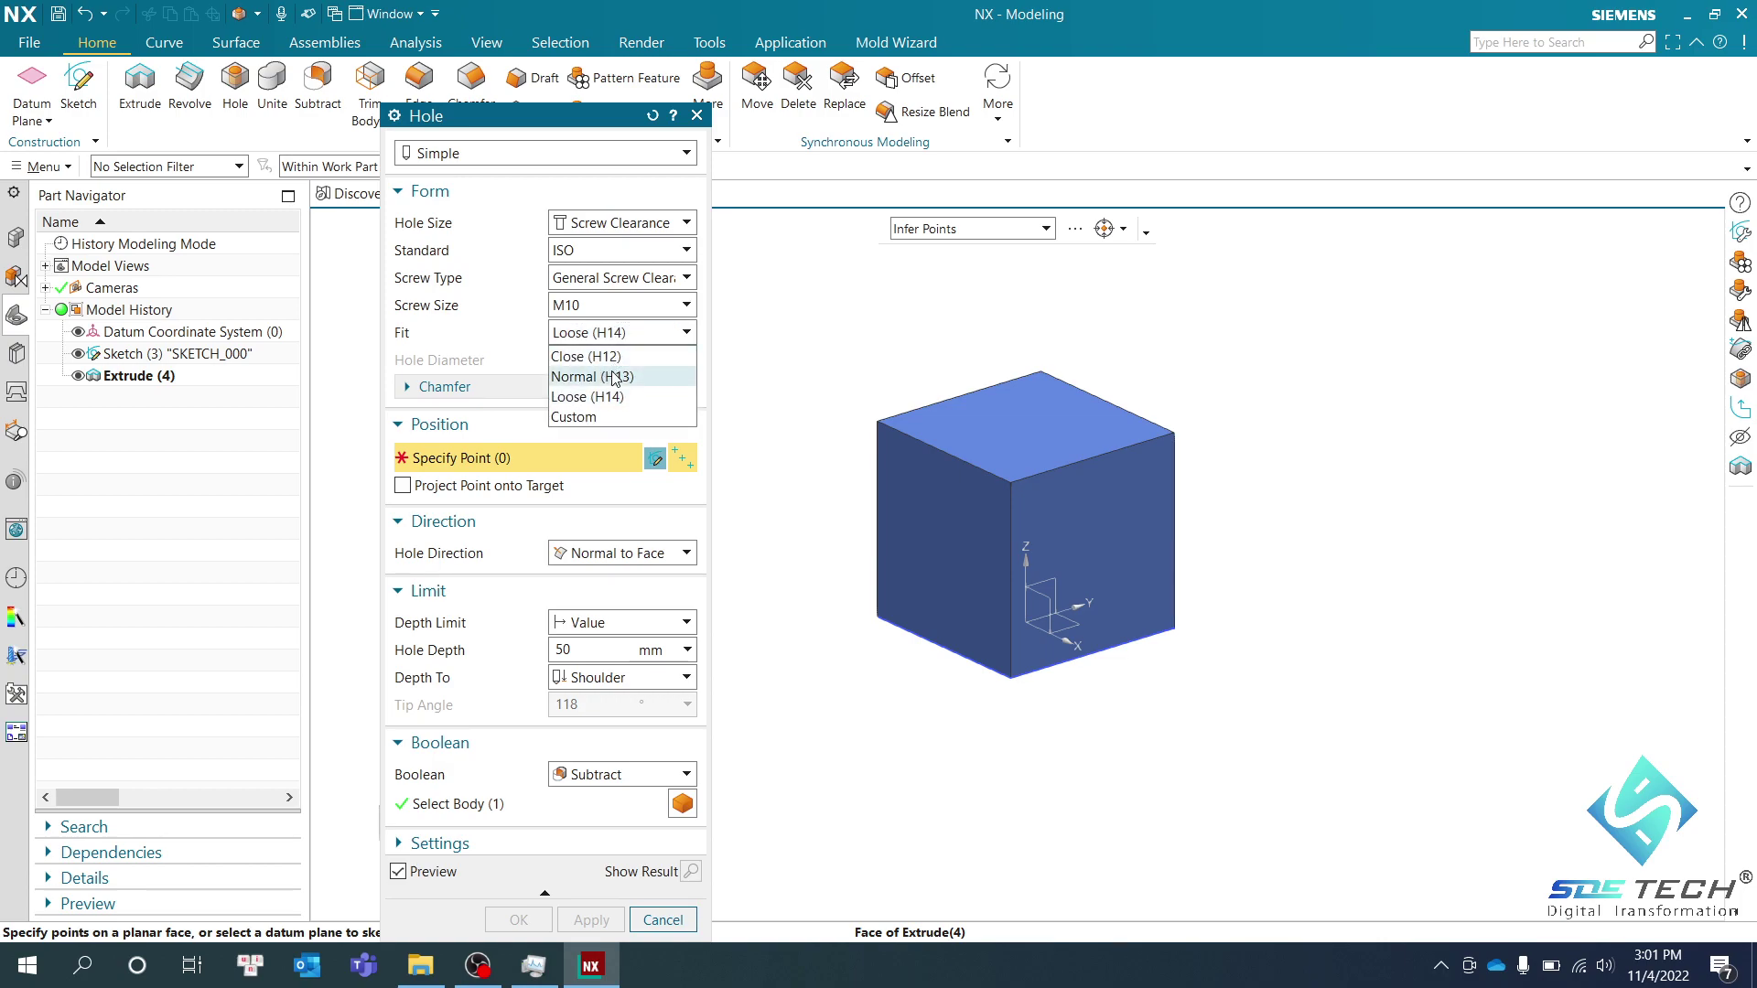
left_click(614, 377)
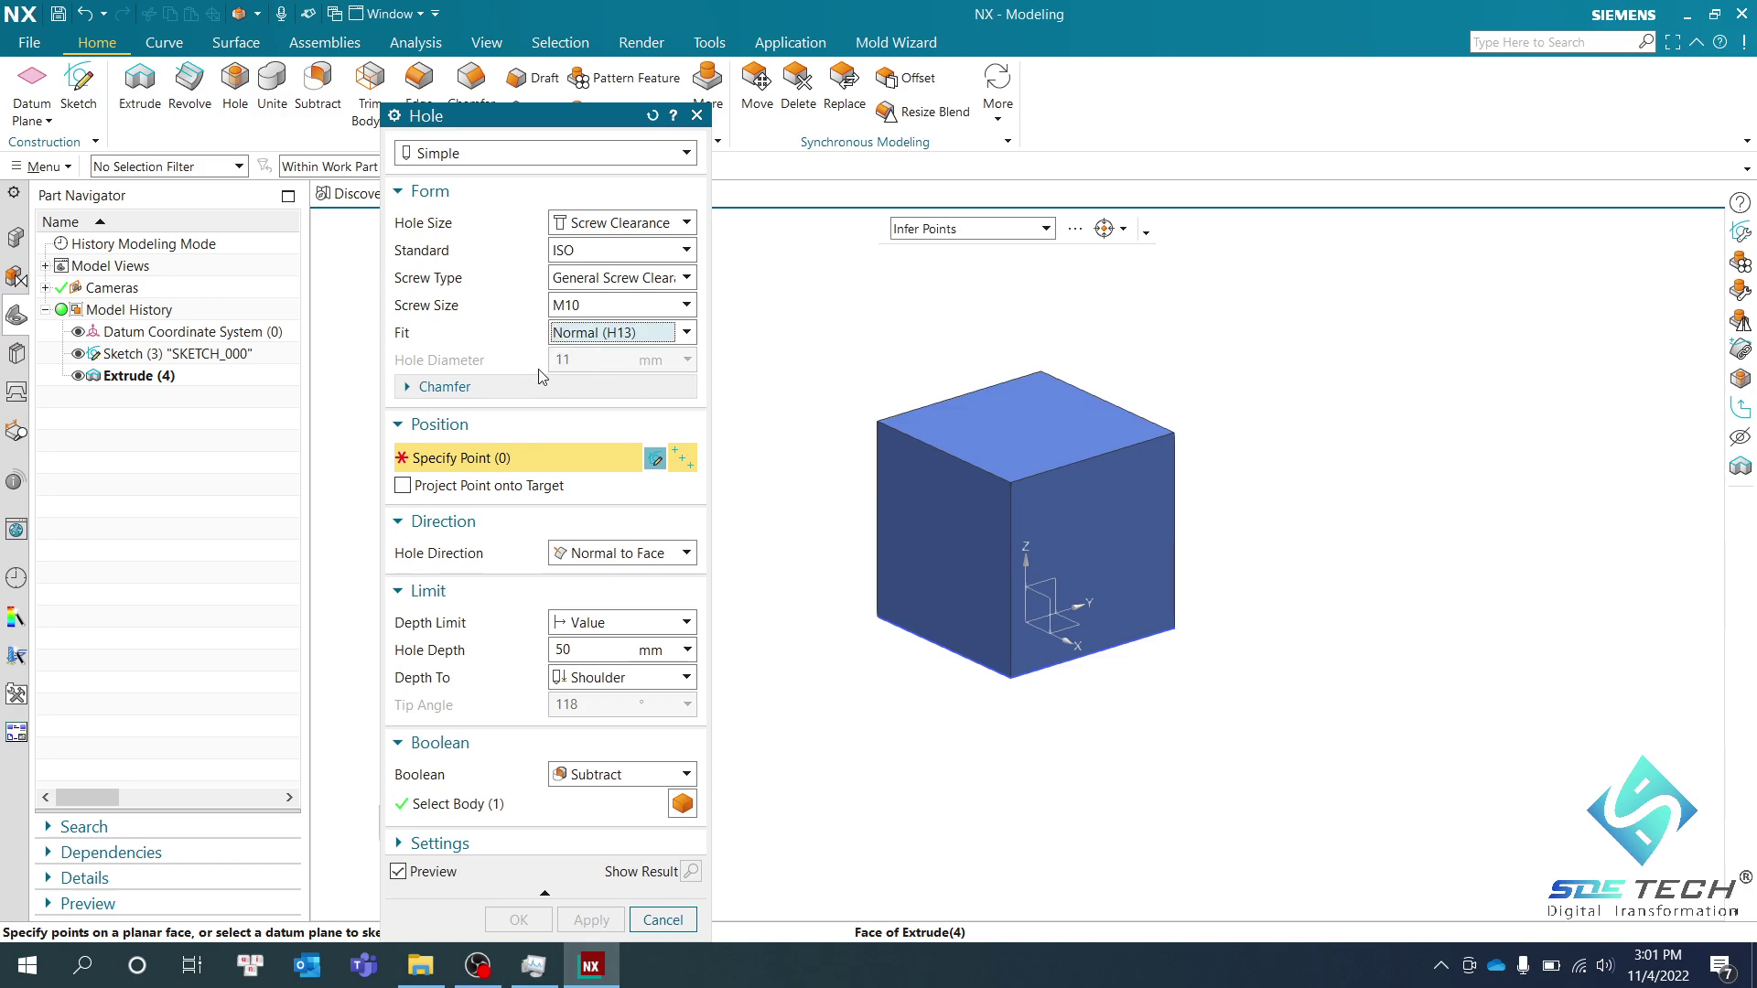
Disable both the start chamfer and the end chamfer of the hole
left_click(453, 386)
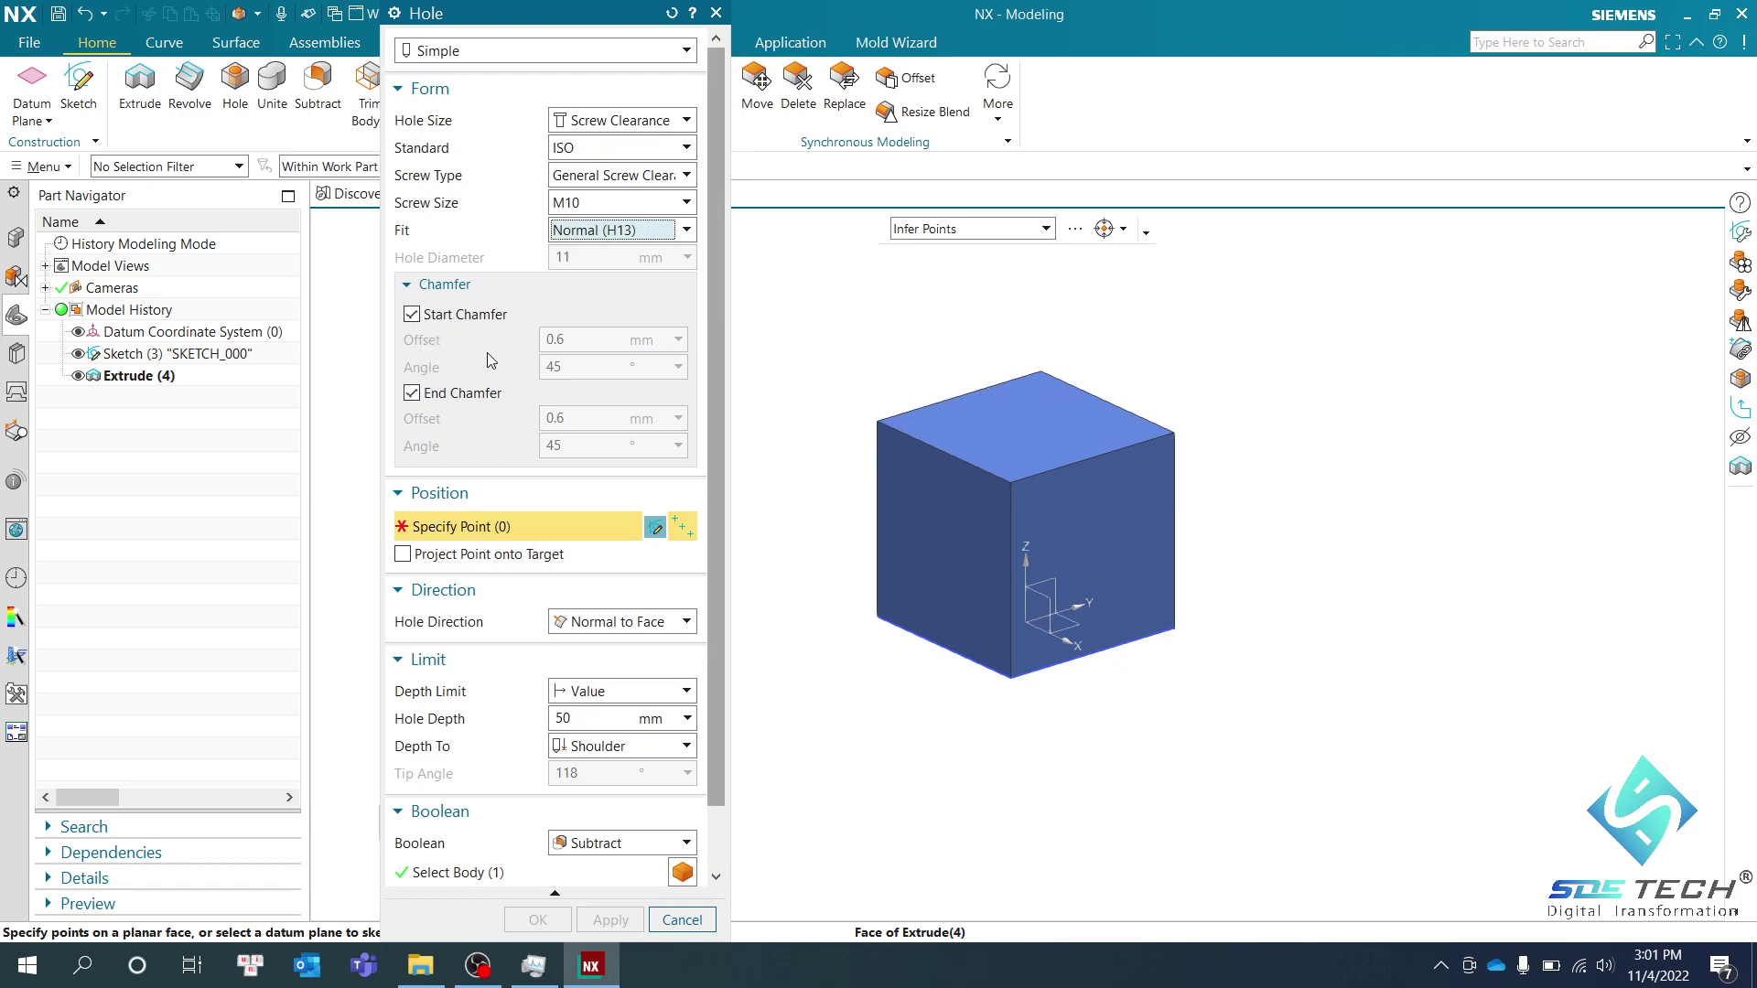
left_click(411, 316)
left_click(411, 338)
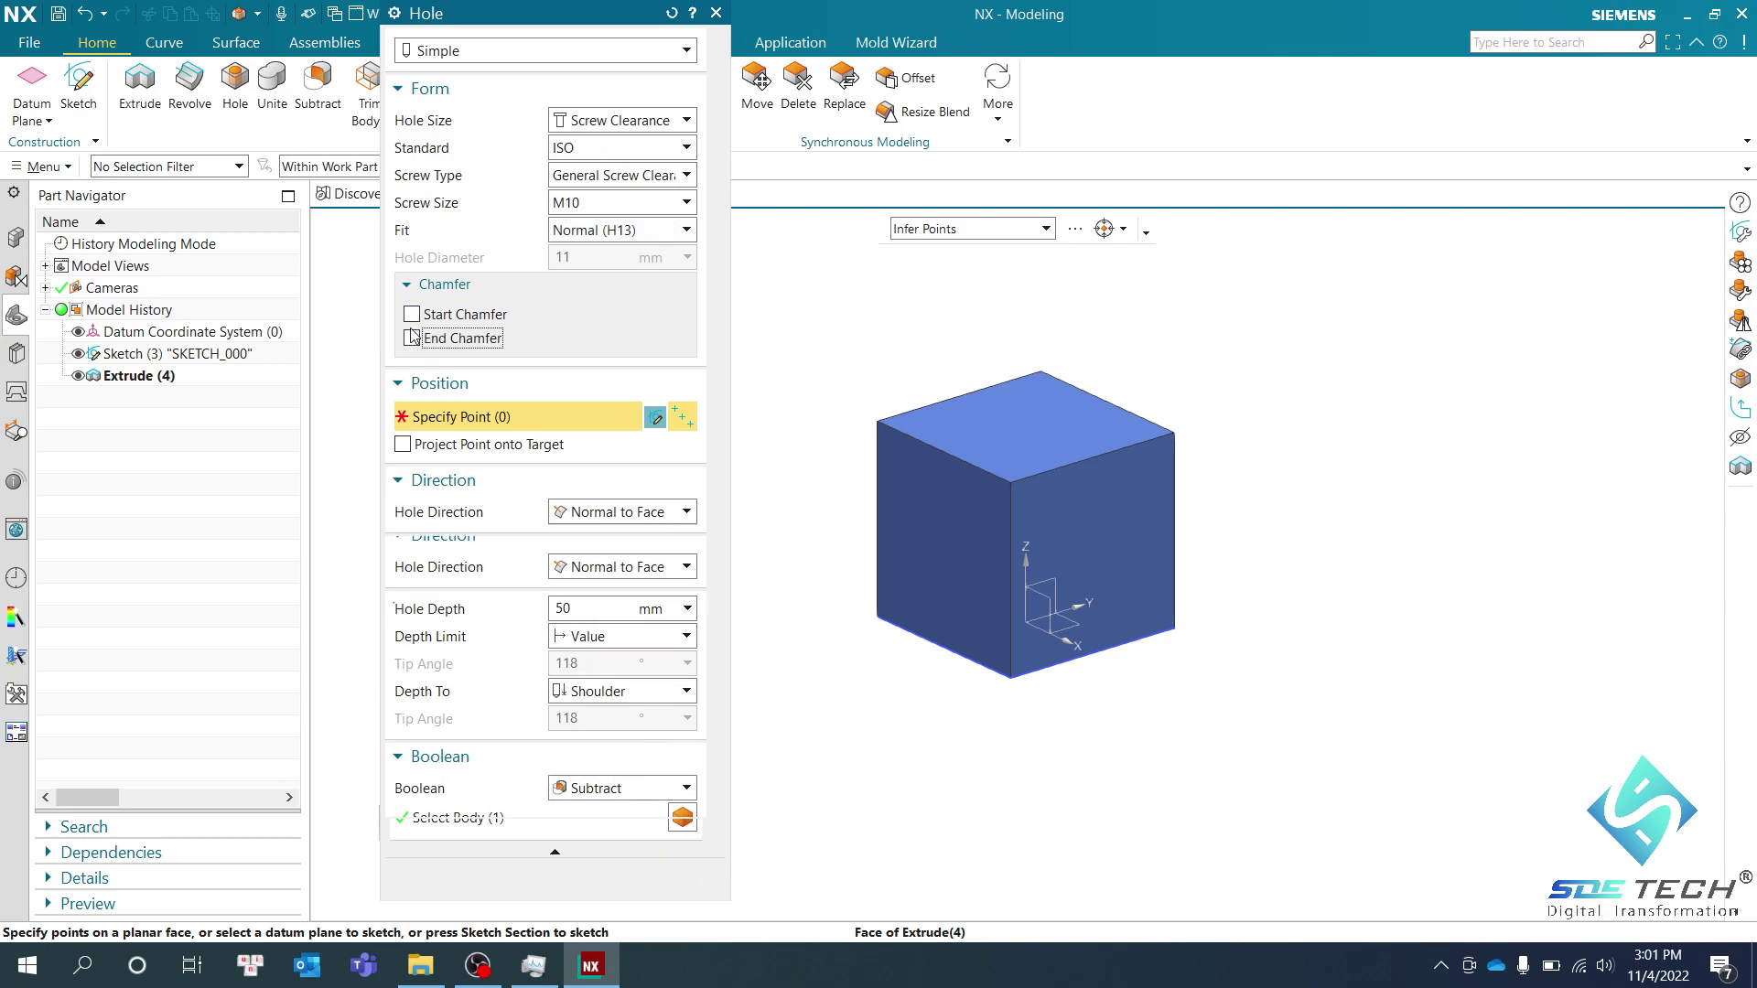
left_click(458, 285)
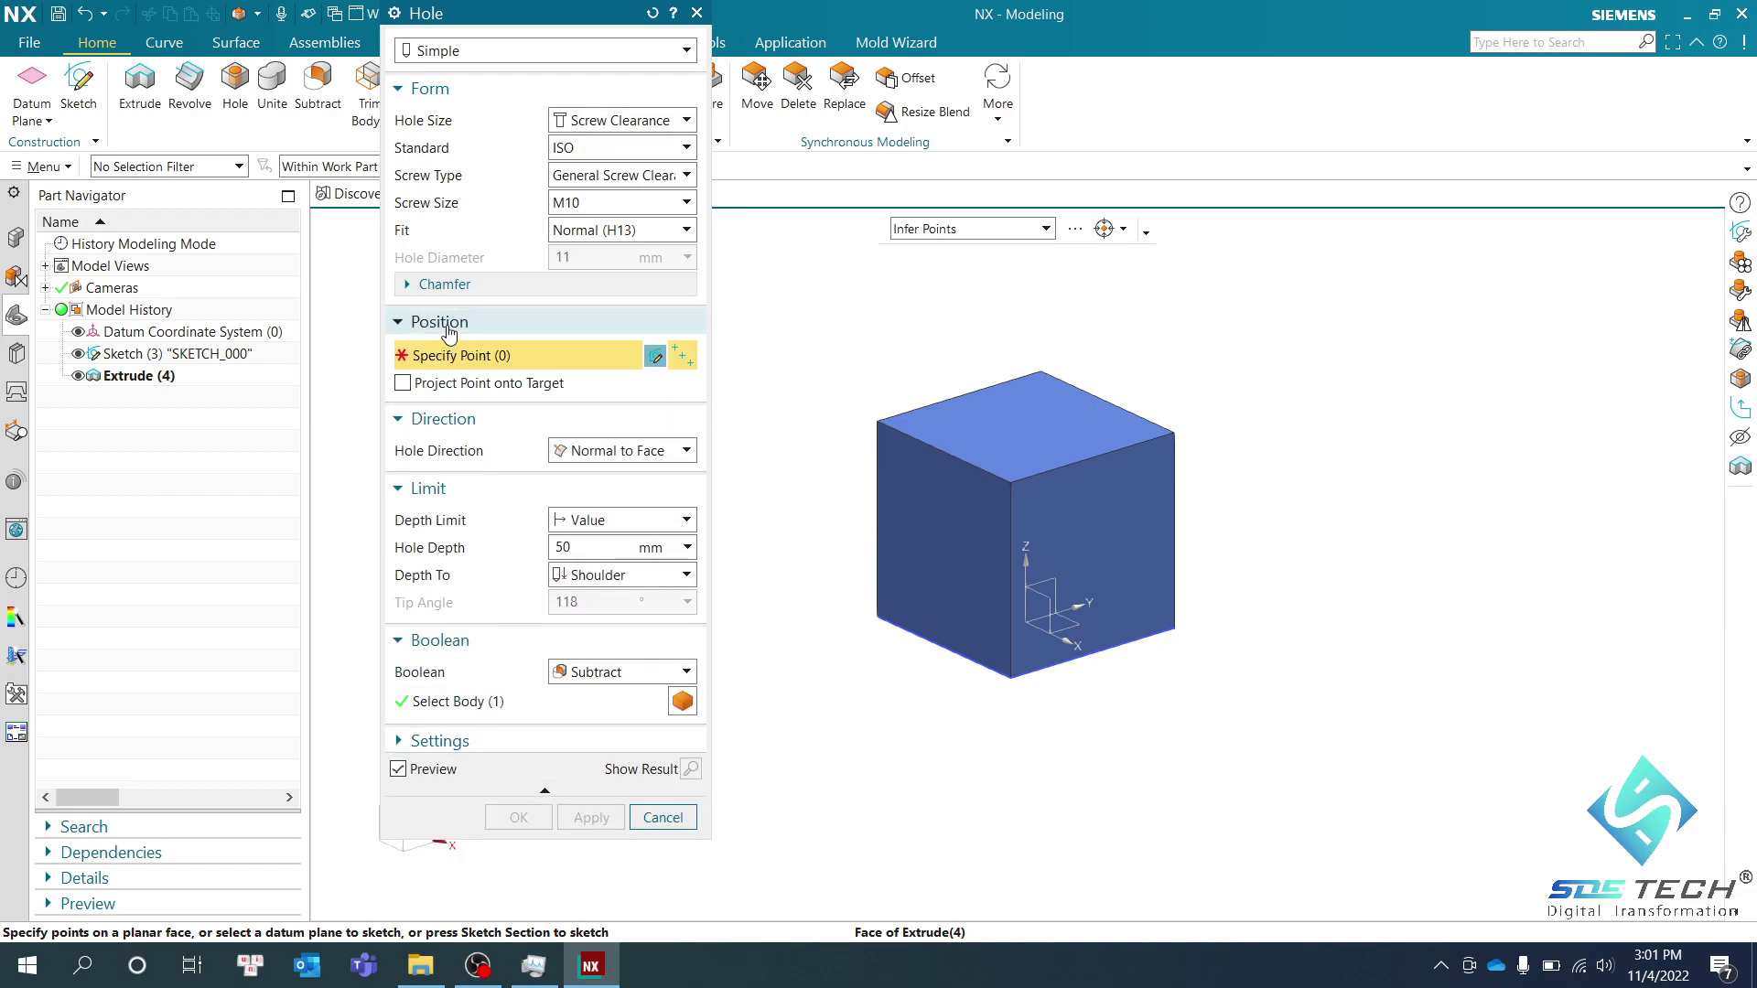
Place the hole's position point on the block's top face, about 12.9 mm and 15.1 mm from its edges
scroll(962, 408, "down", 5)
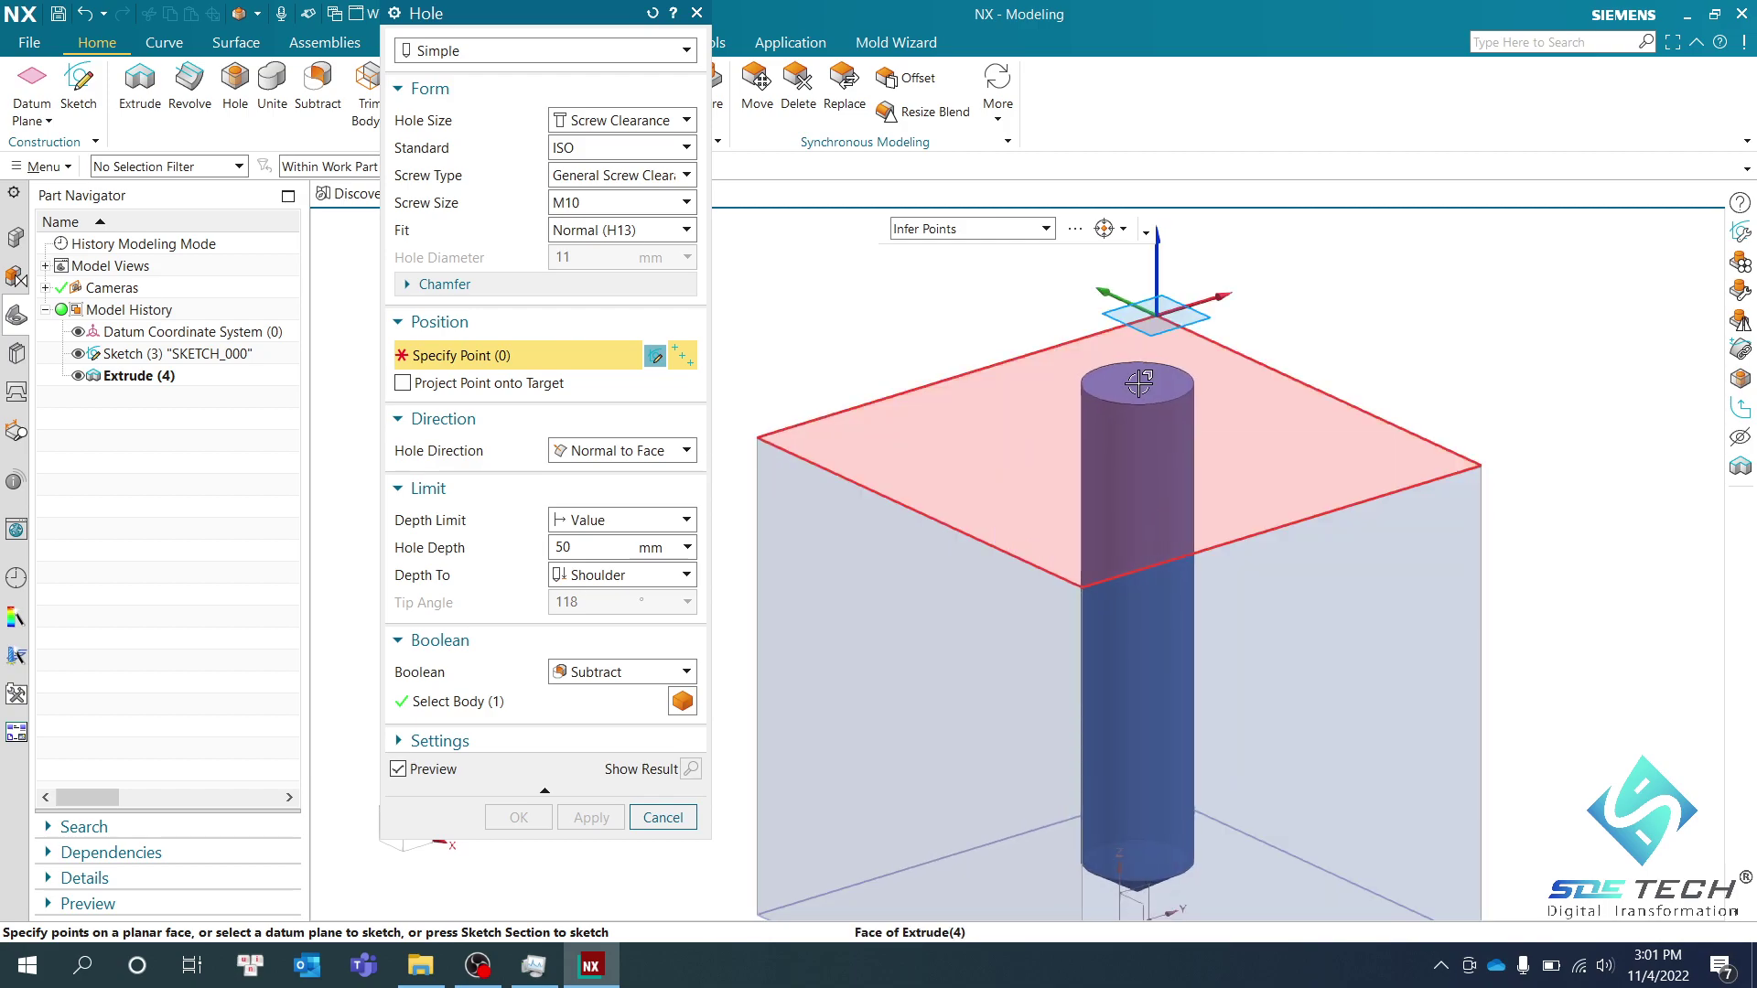
scroll(1143, 381, "down", 2)
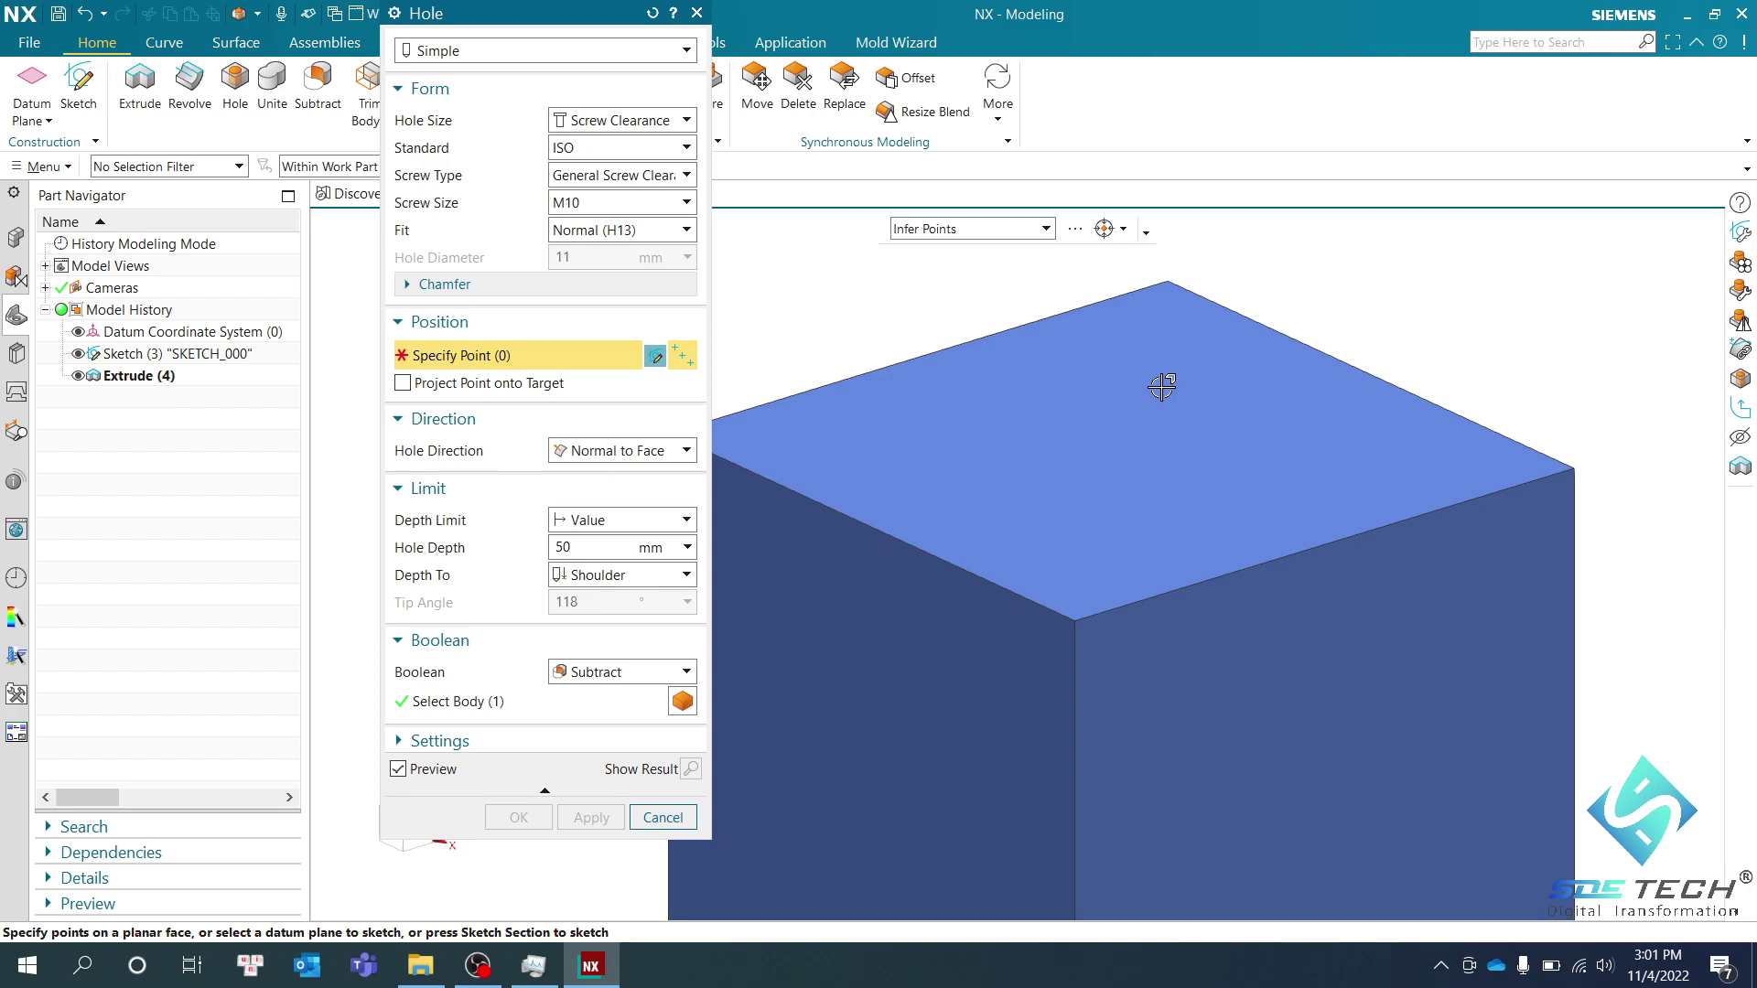
left_click(1163, 376)
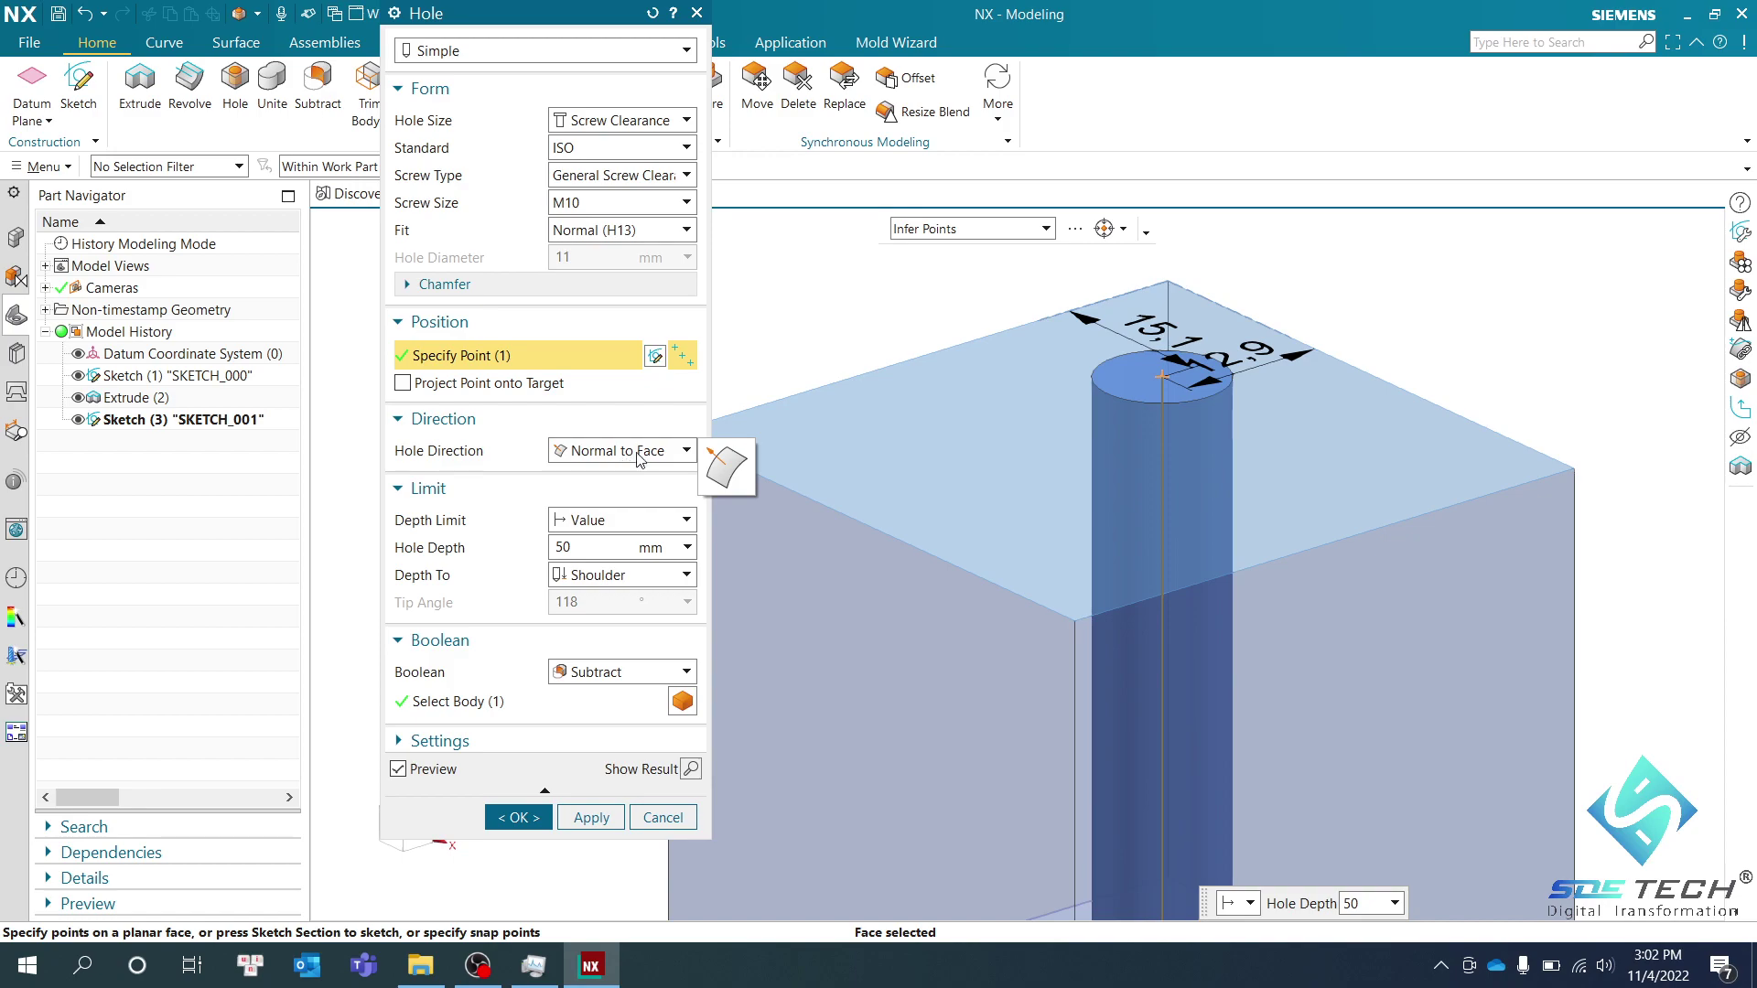
Set the hole direction to Along Vector and use the -ZC axis as its vector
left_click(685, 452)
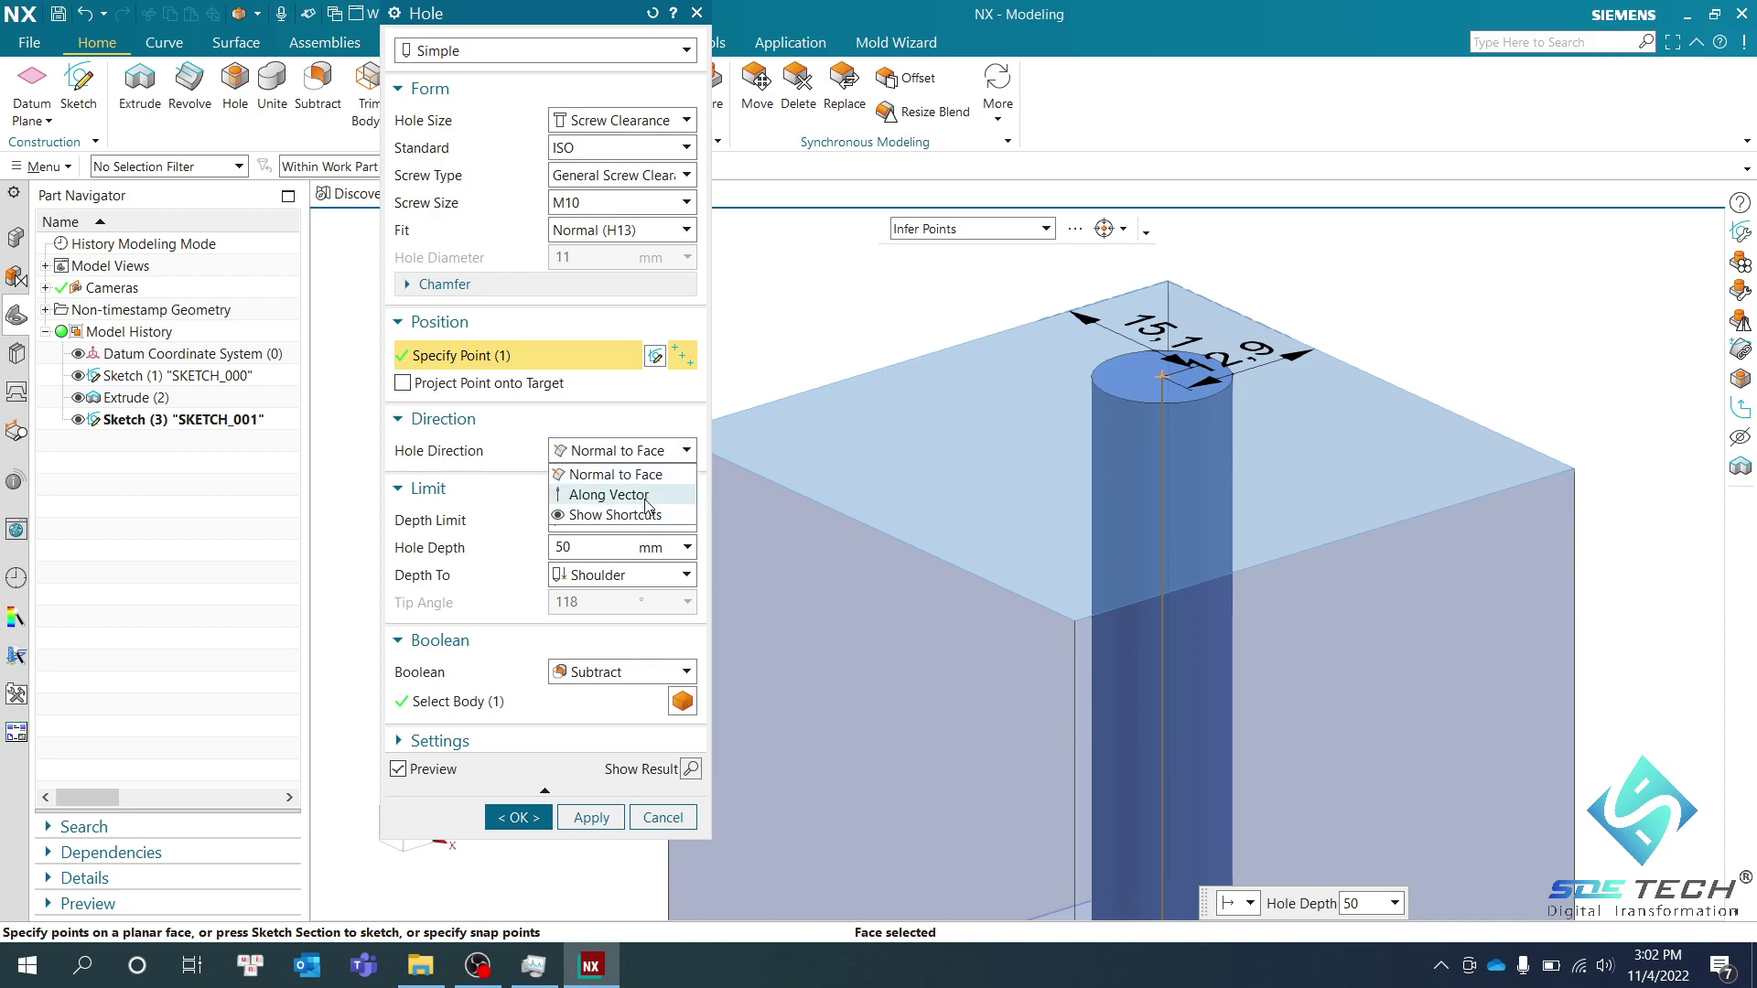
left_click(618, 494)
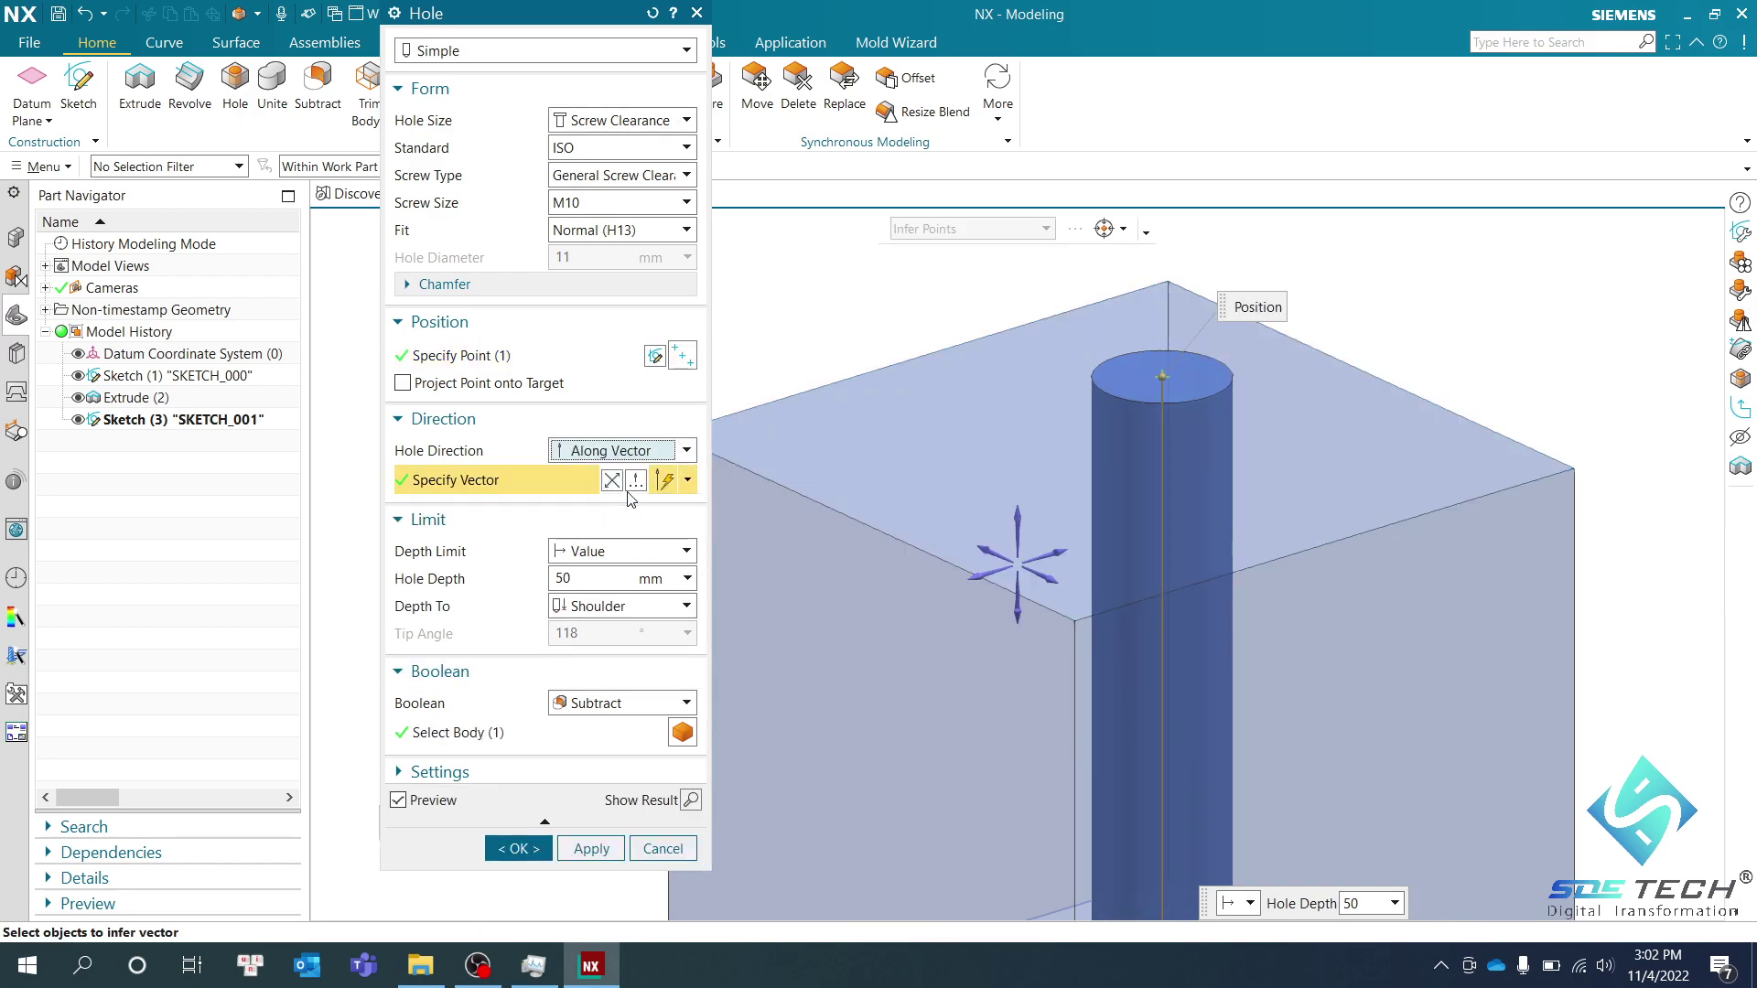
scroll(991, 530, "down", 1)
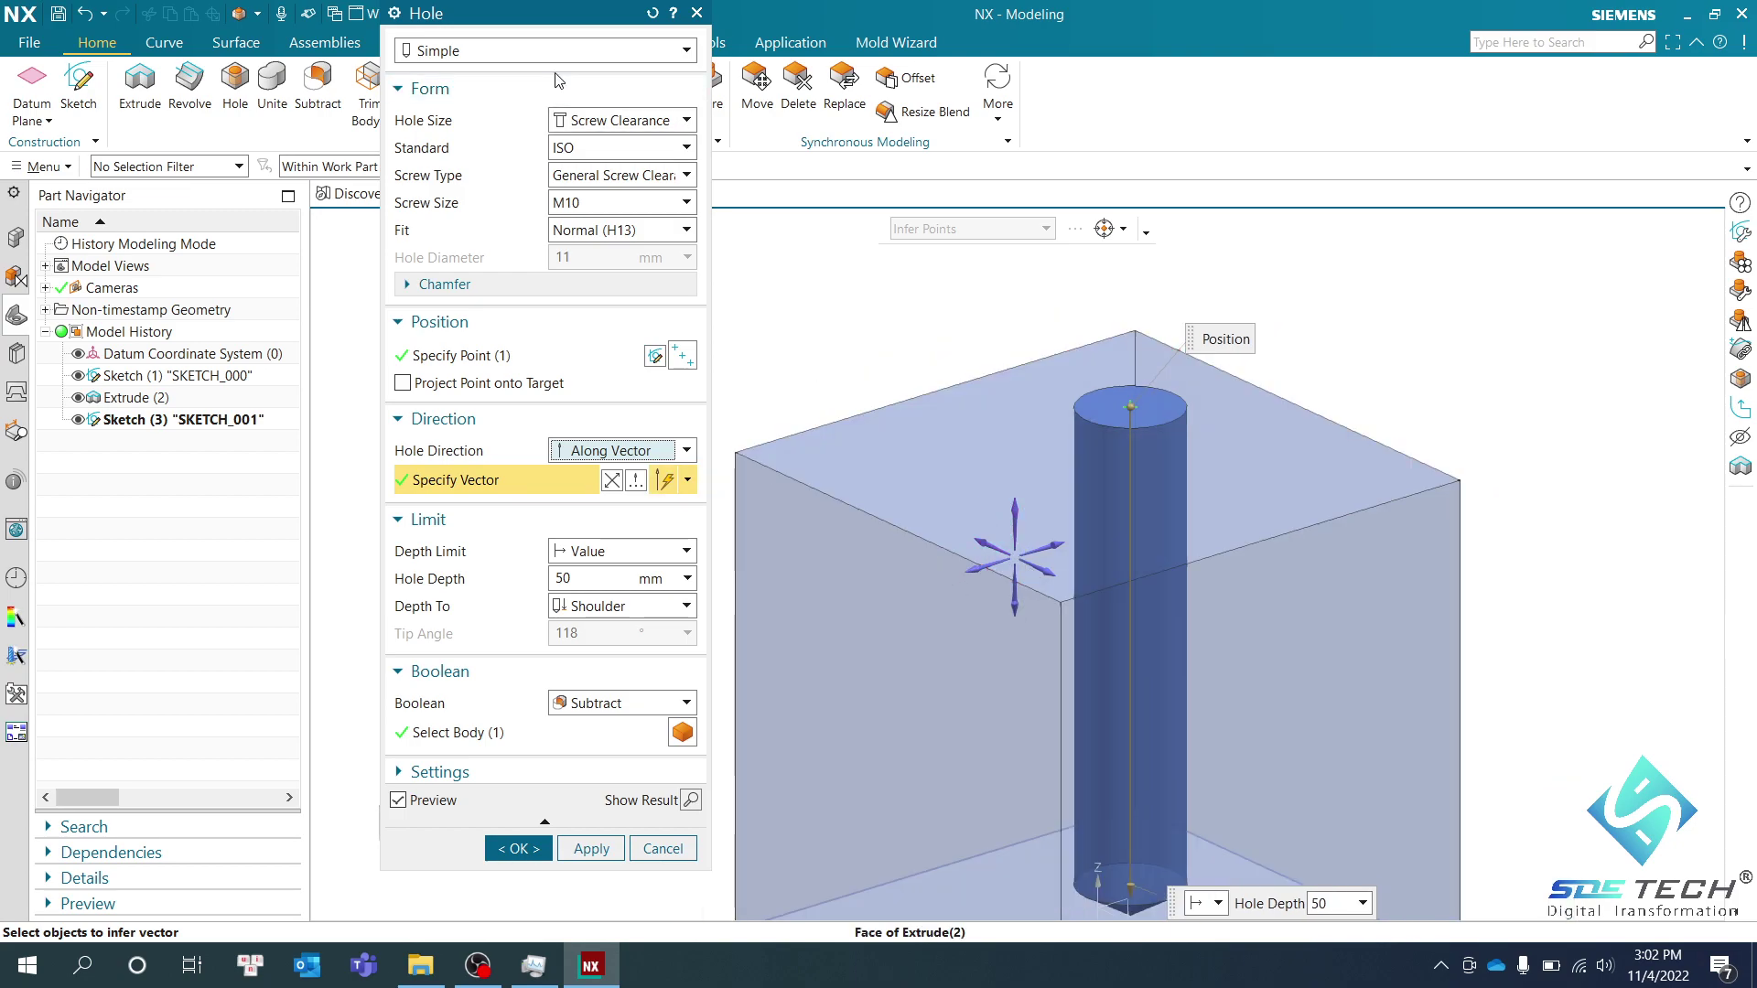
left_click_drag(483, 23, 327, 53)
left_click_drag(220, 35, 300, 201)
left_click(462, 236)
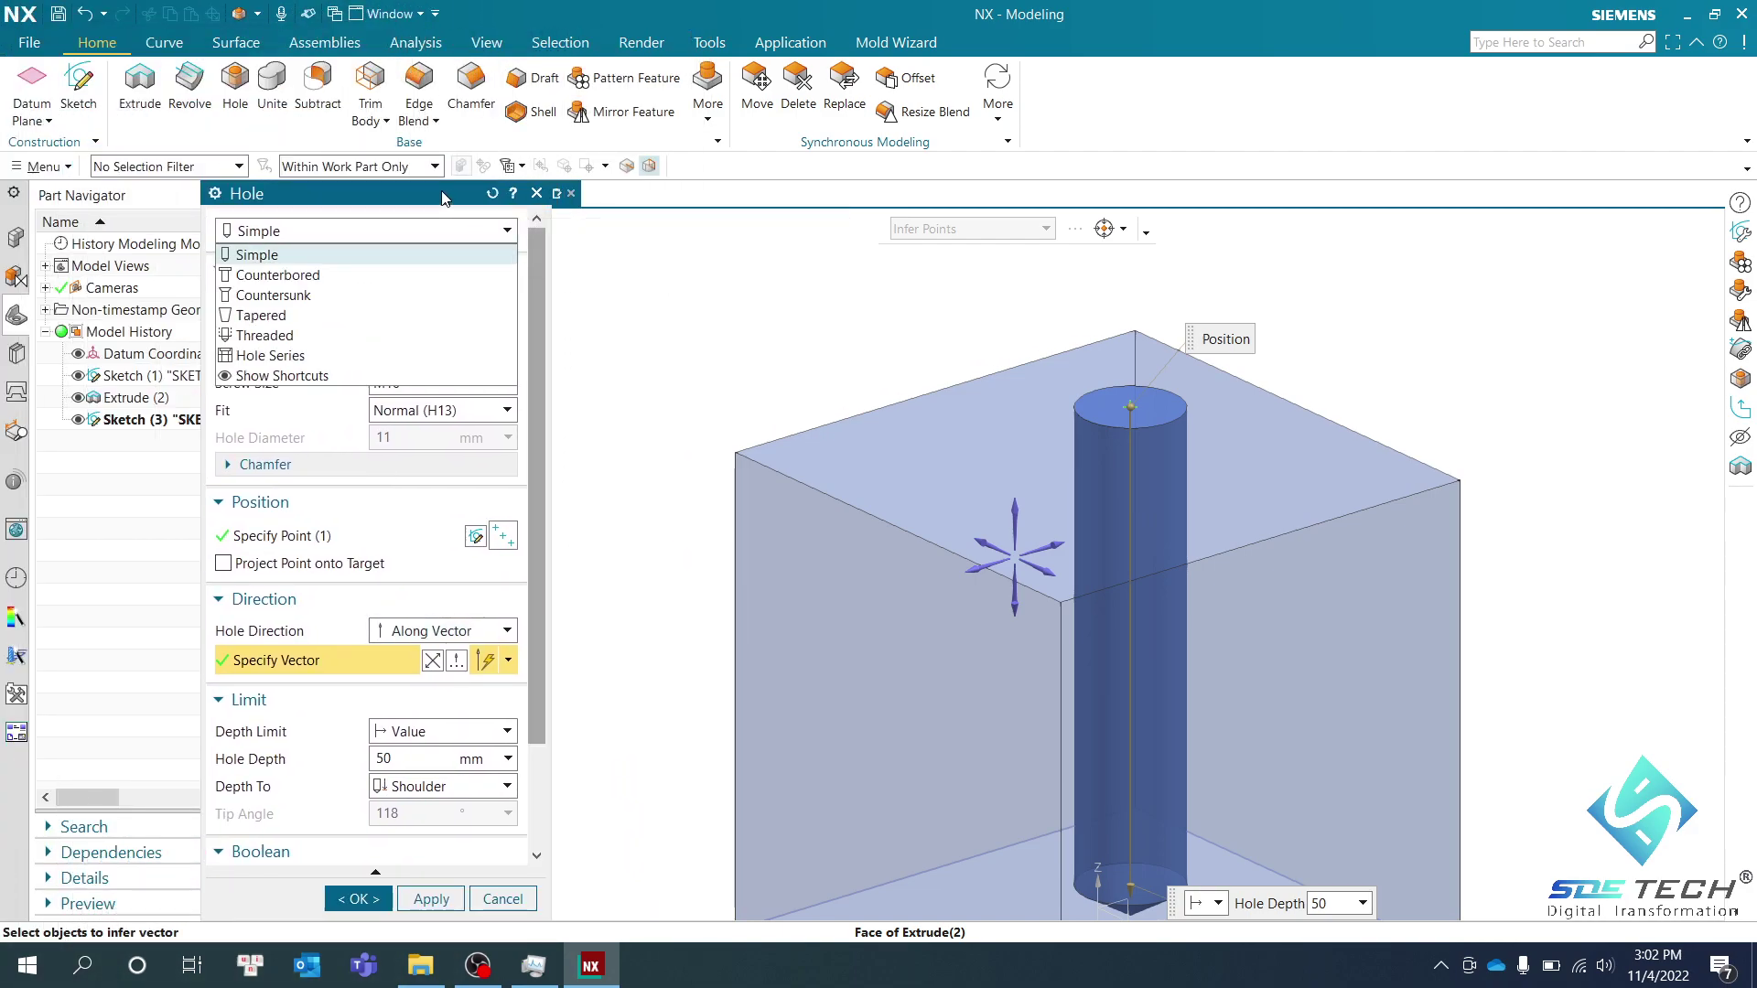
left_click(462, 251)
left_click_drag(439, 193, 549, 113)
scroll(771, 357, "down", 2)
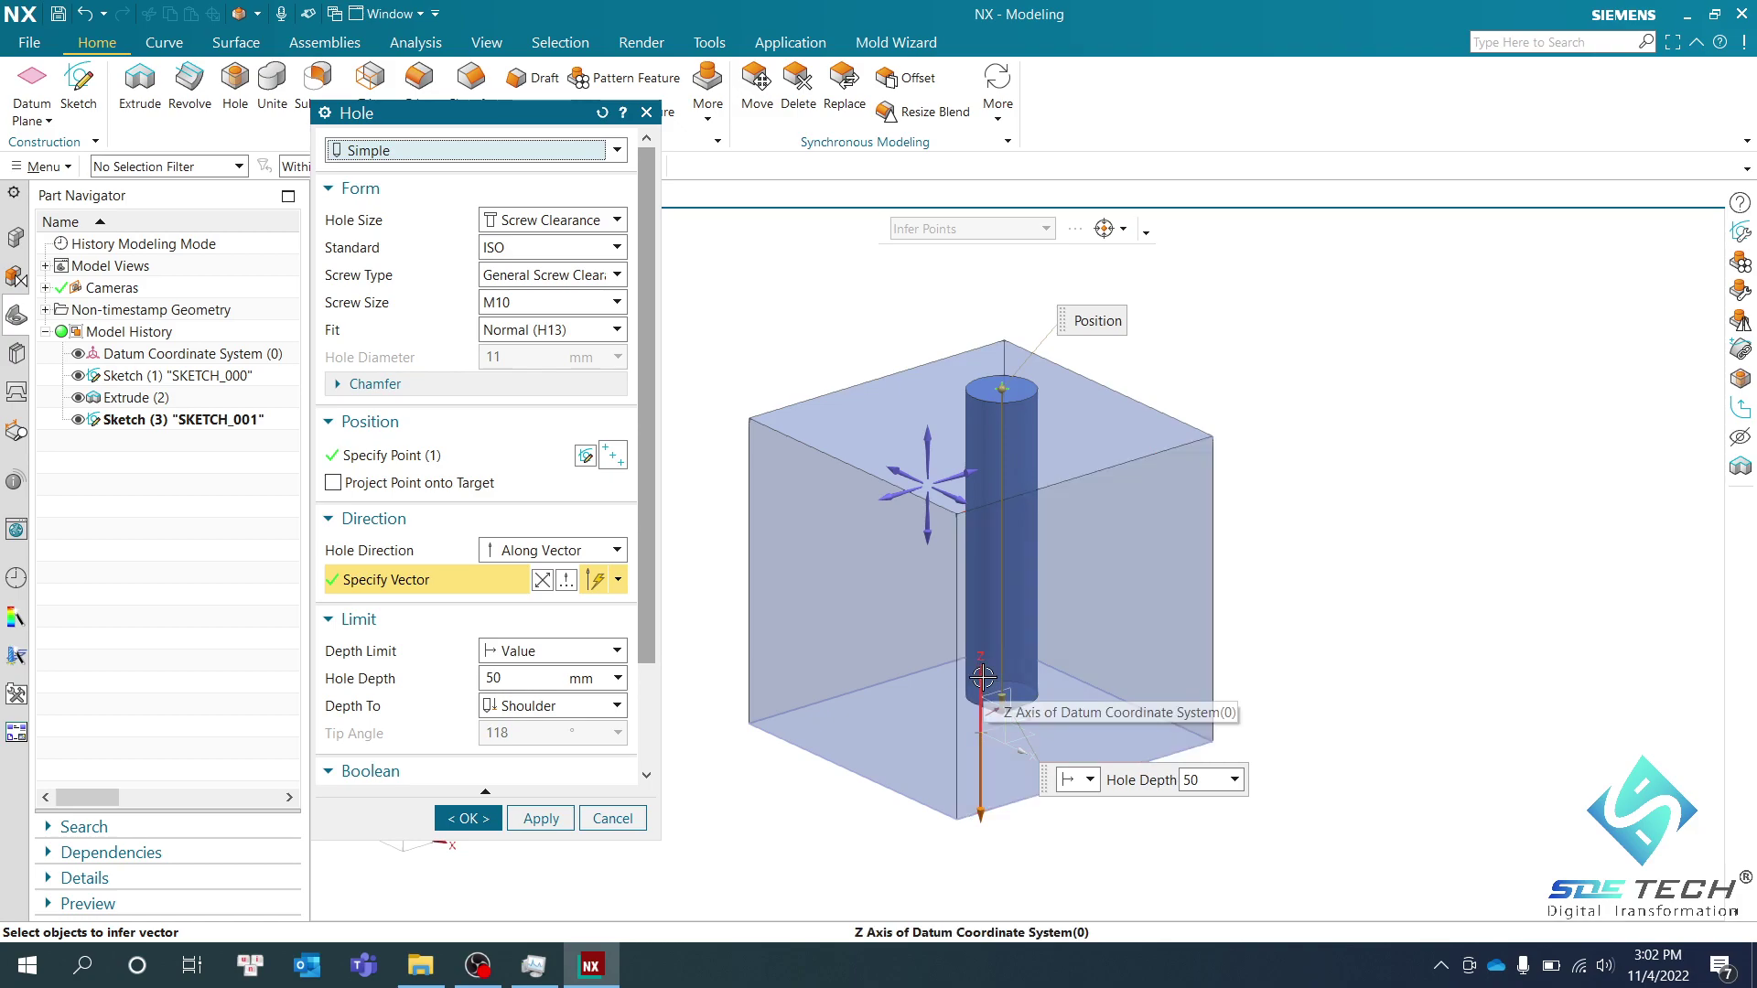
left_click(619, 579)
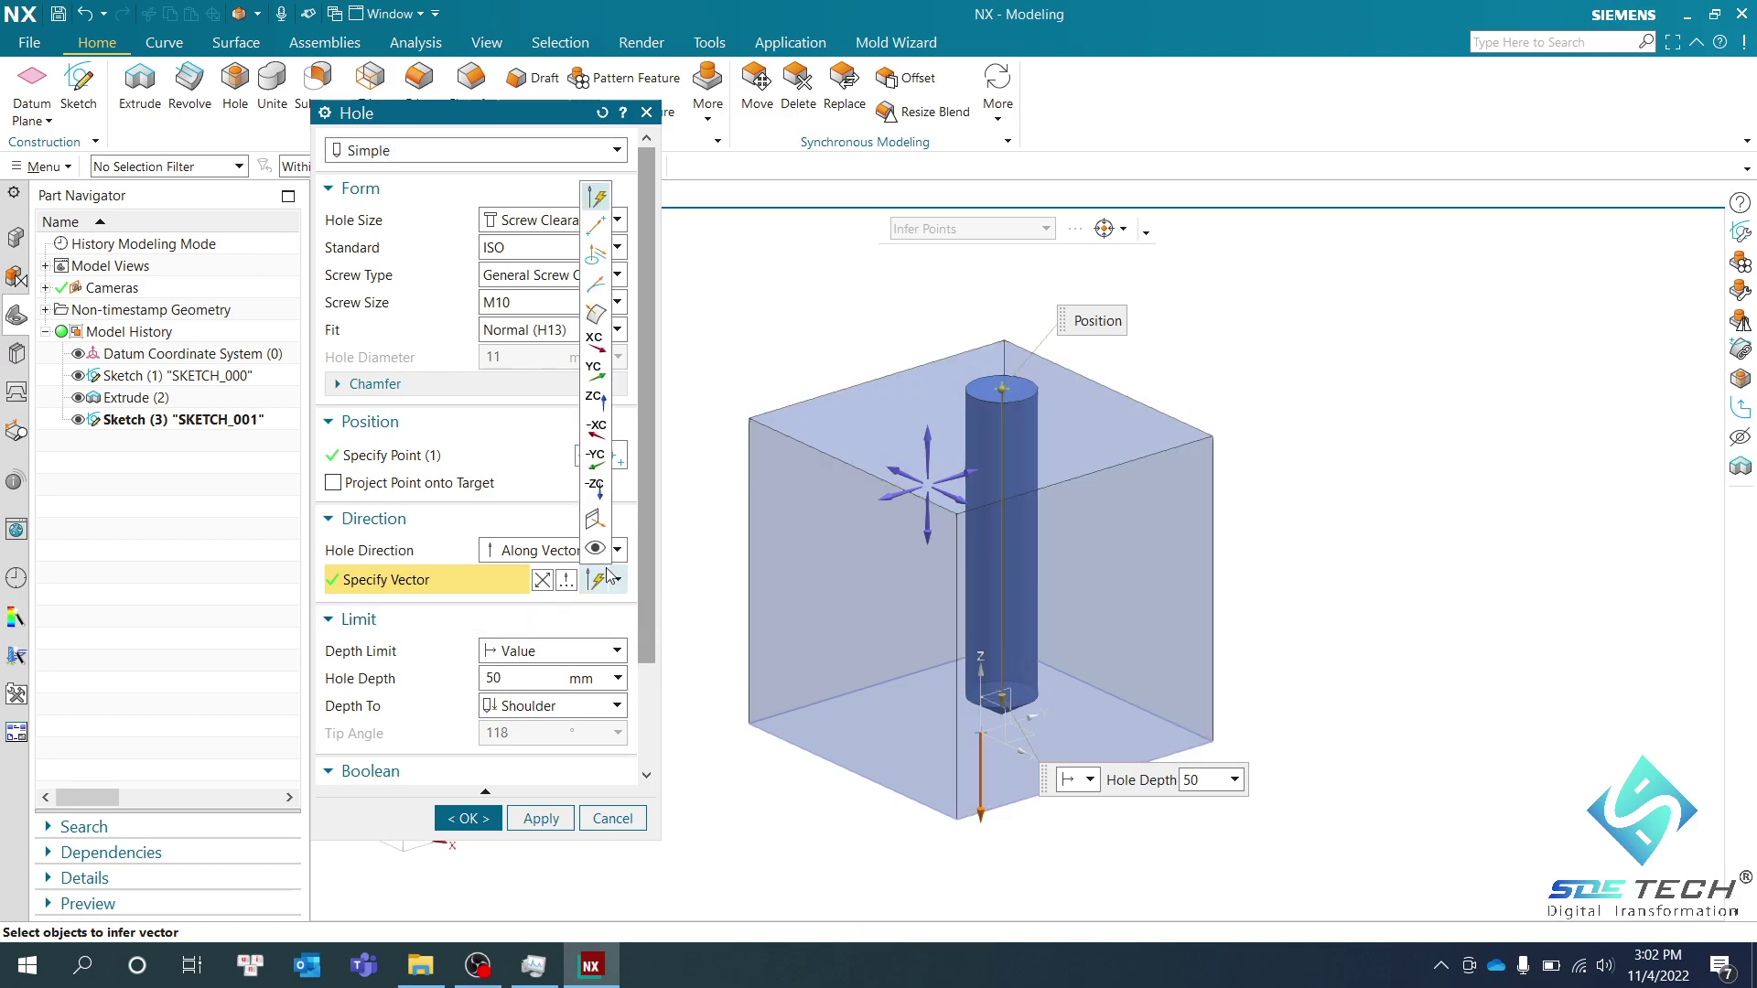
left_click(596, 485)
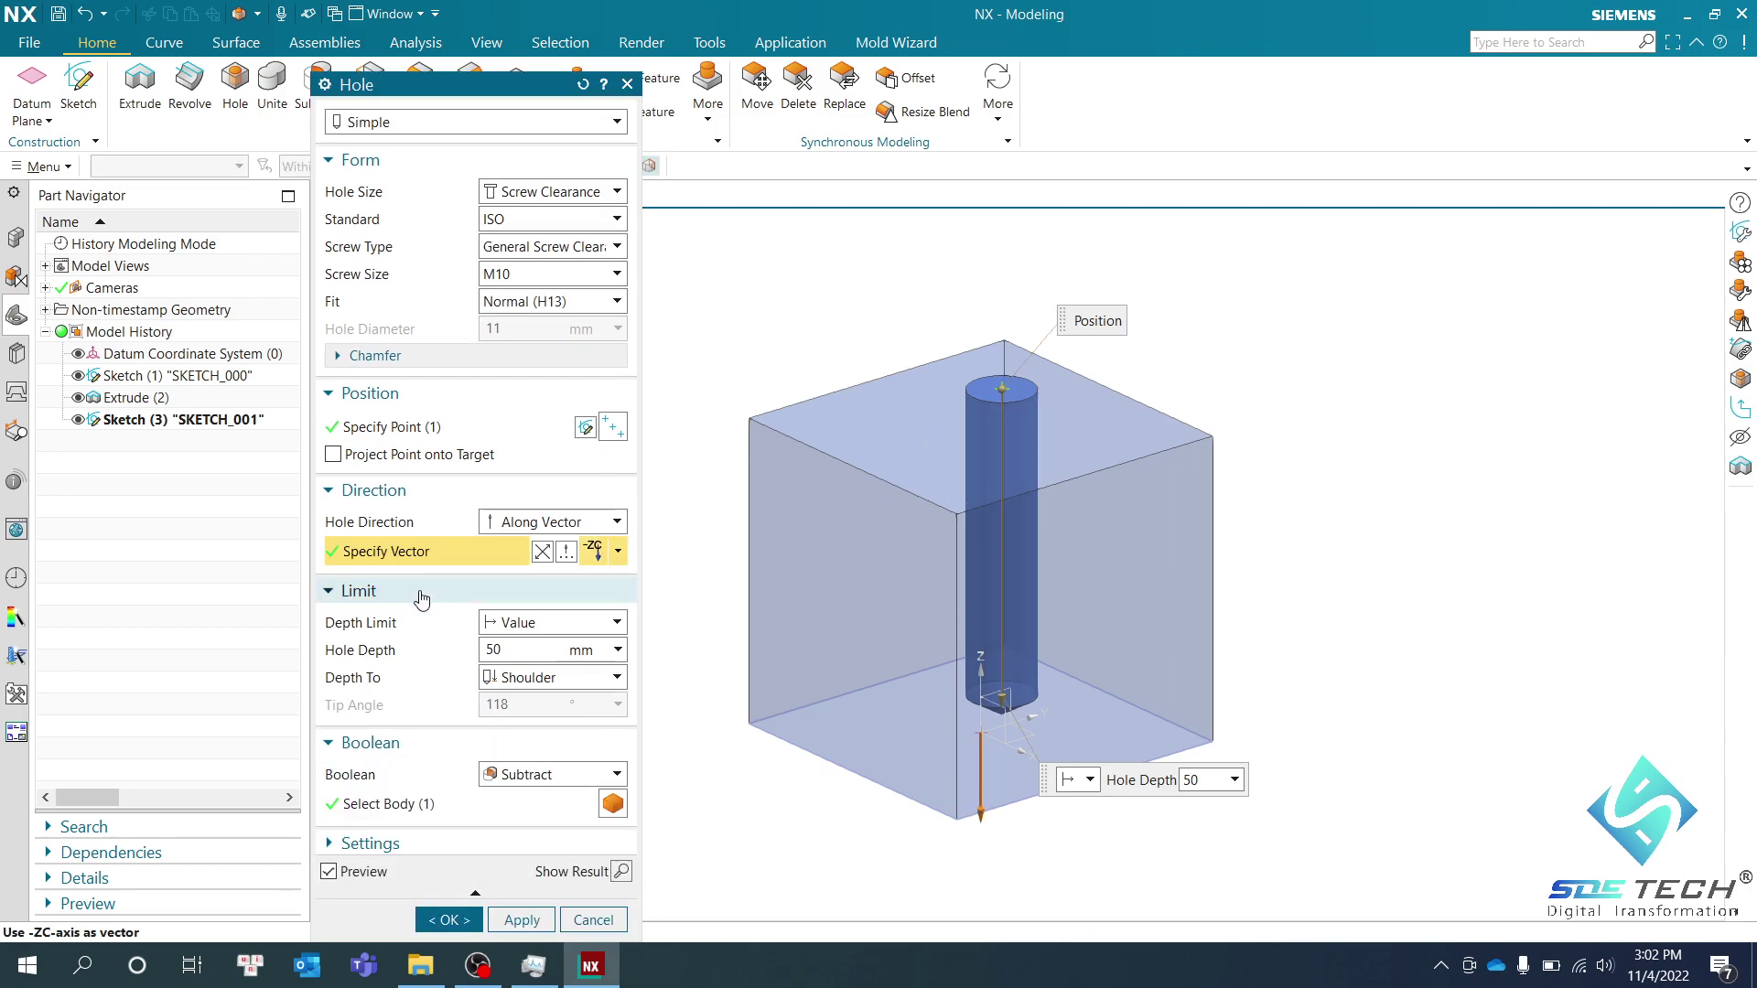
Review the available depth limit options for the hole and keep Value
left_click(532, 630)
left_click(534, 645)
left_click(533, 626)
left_click(531, 646)
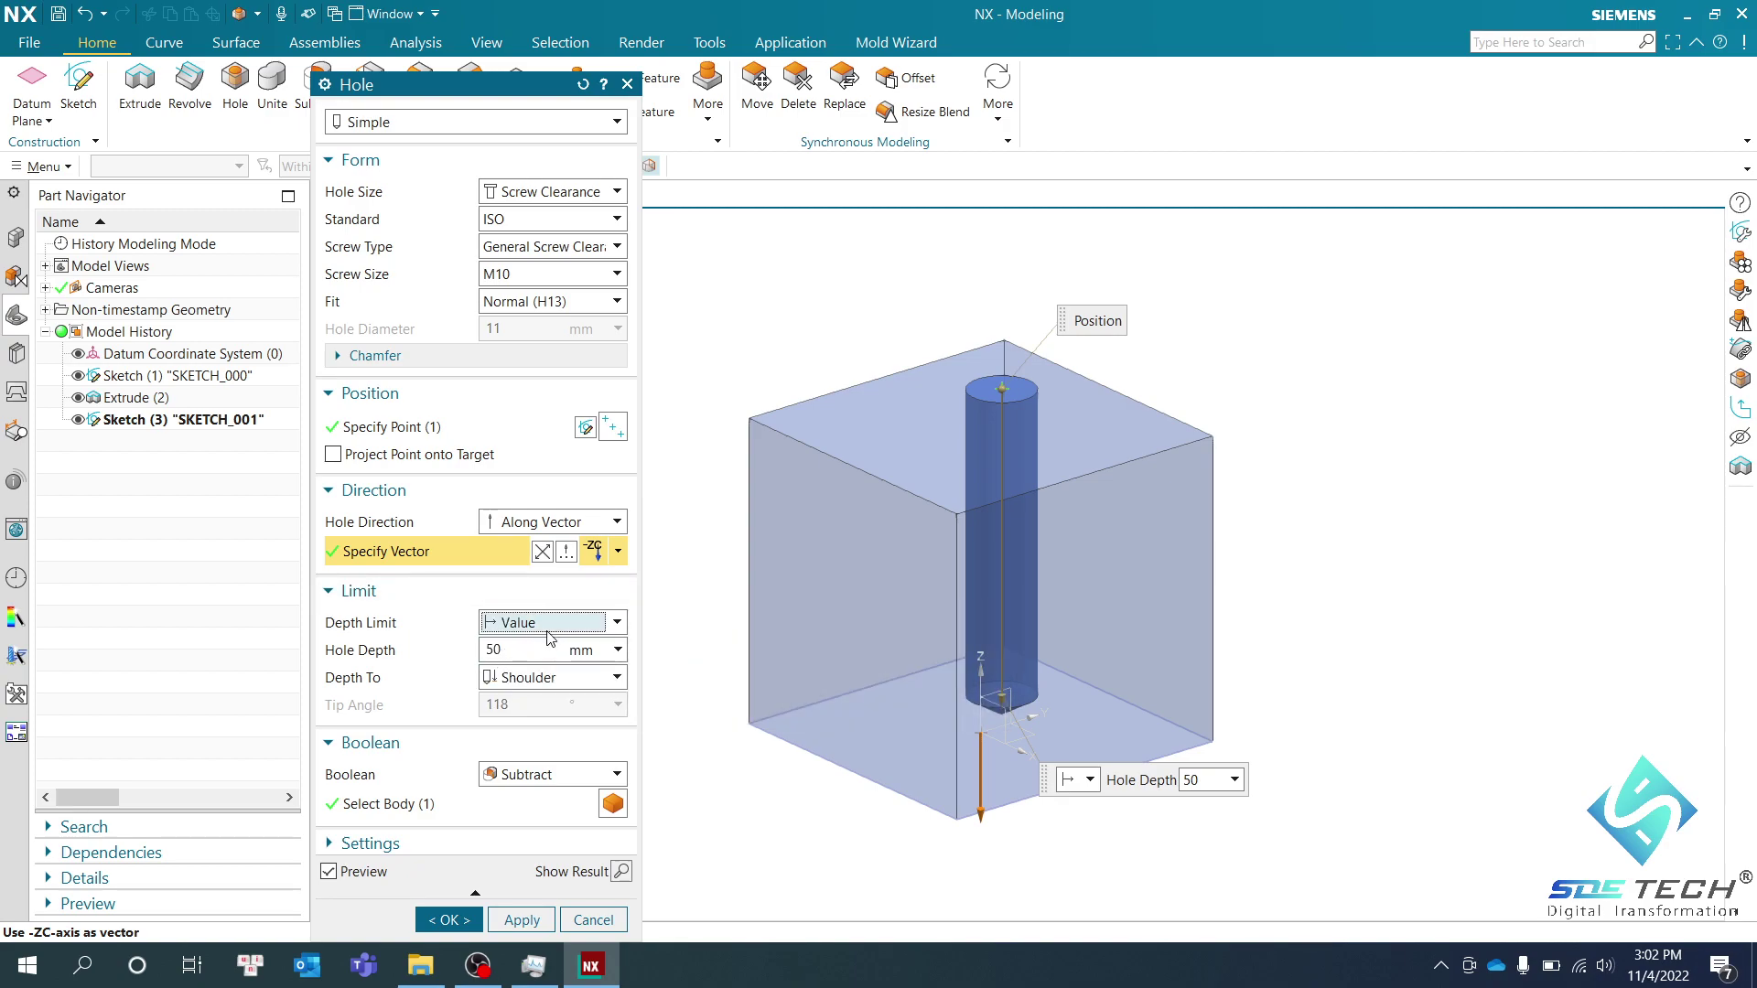
left_click(547, 630)
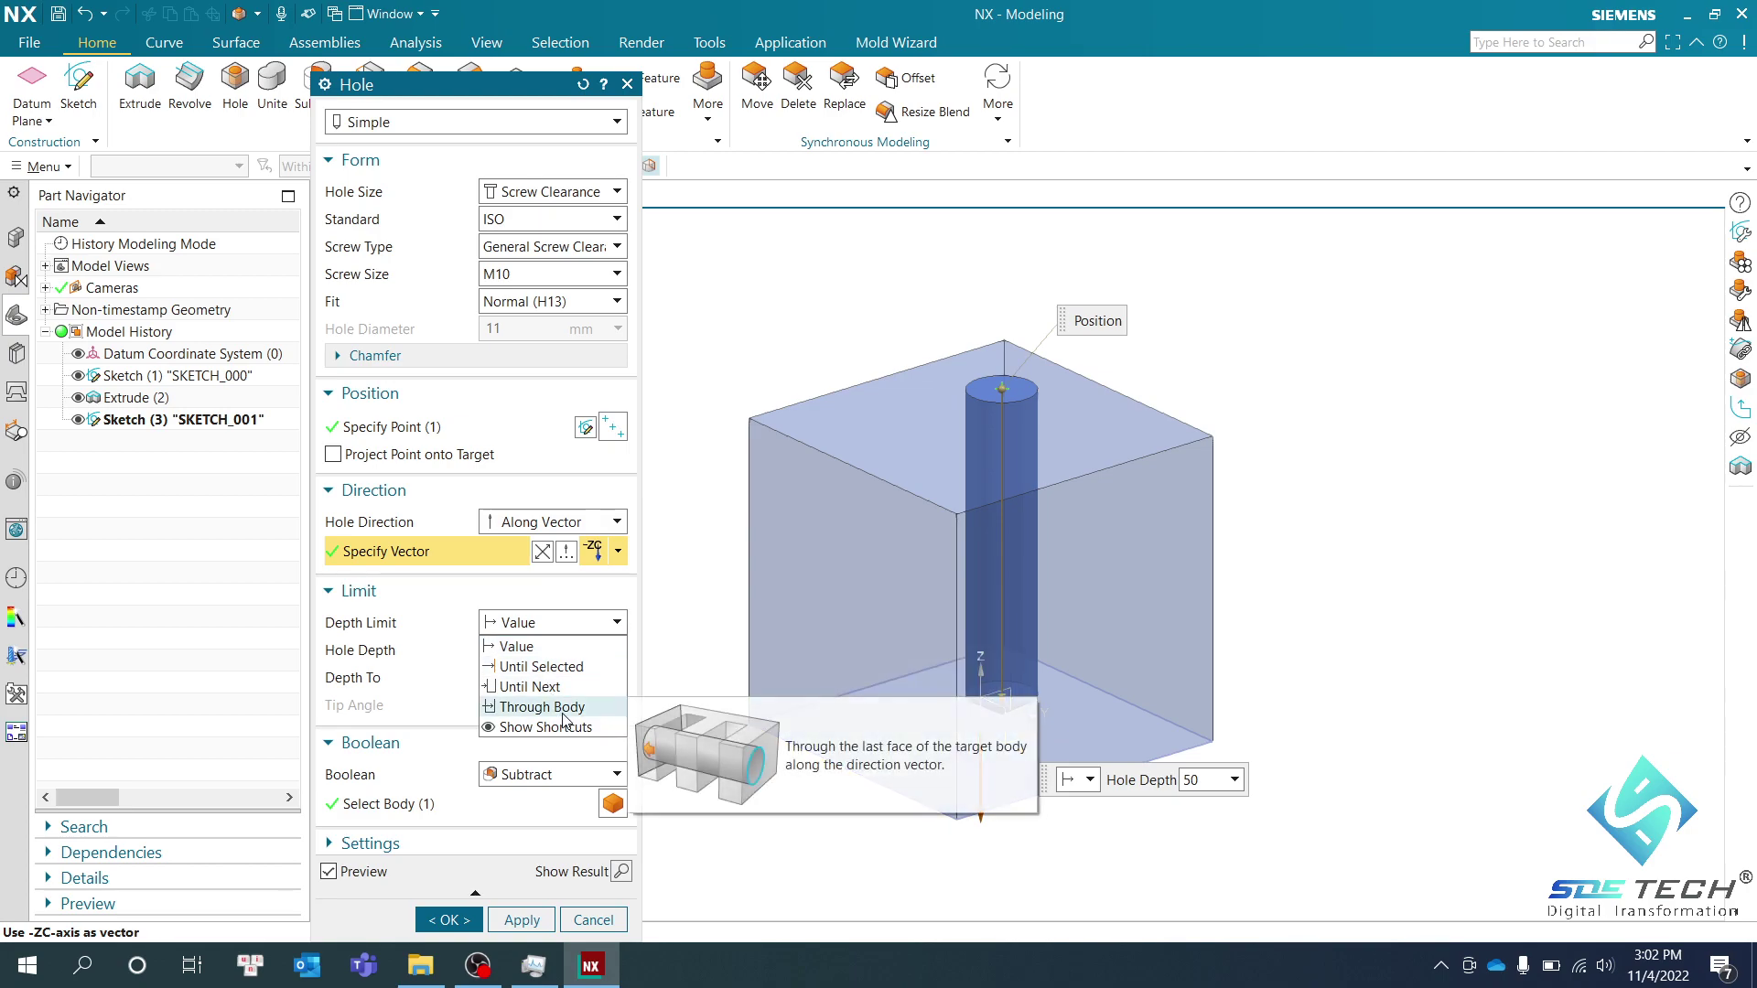
left_click(568, 631)
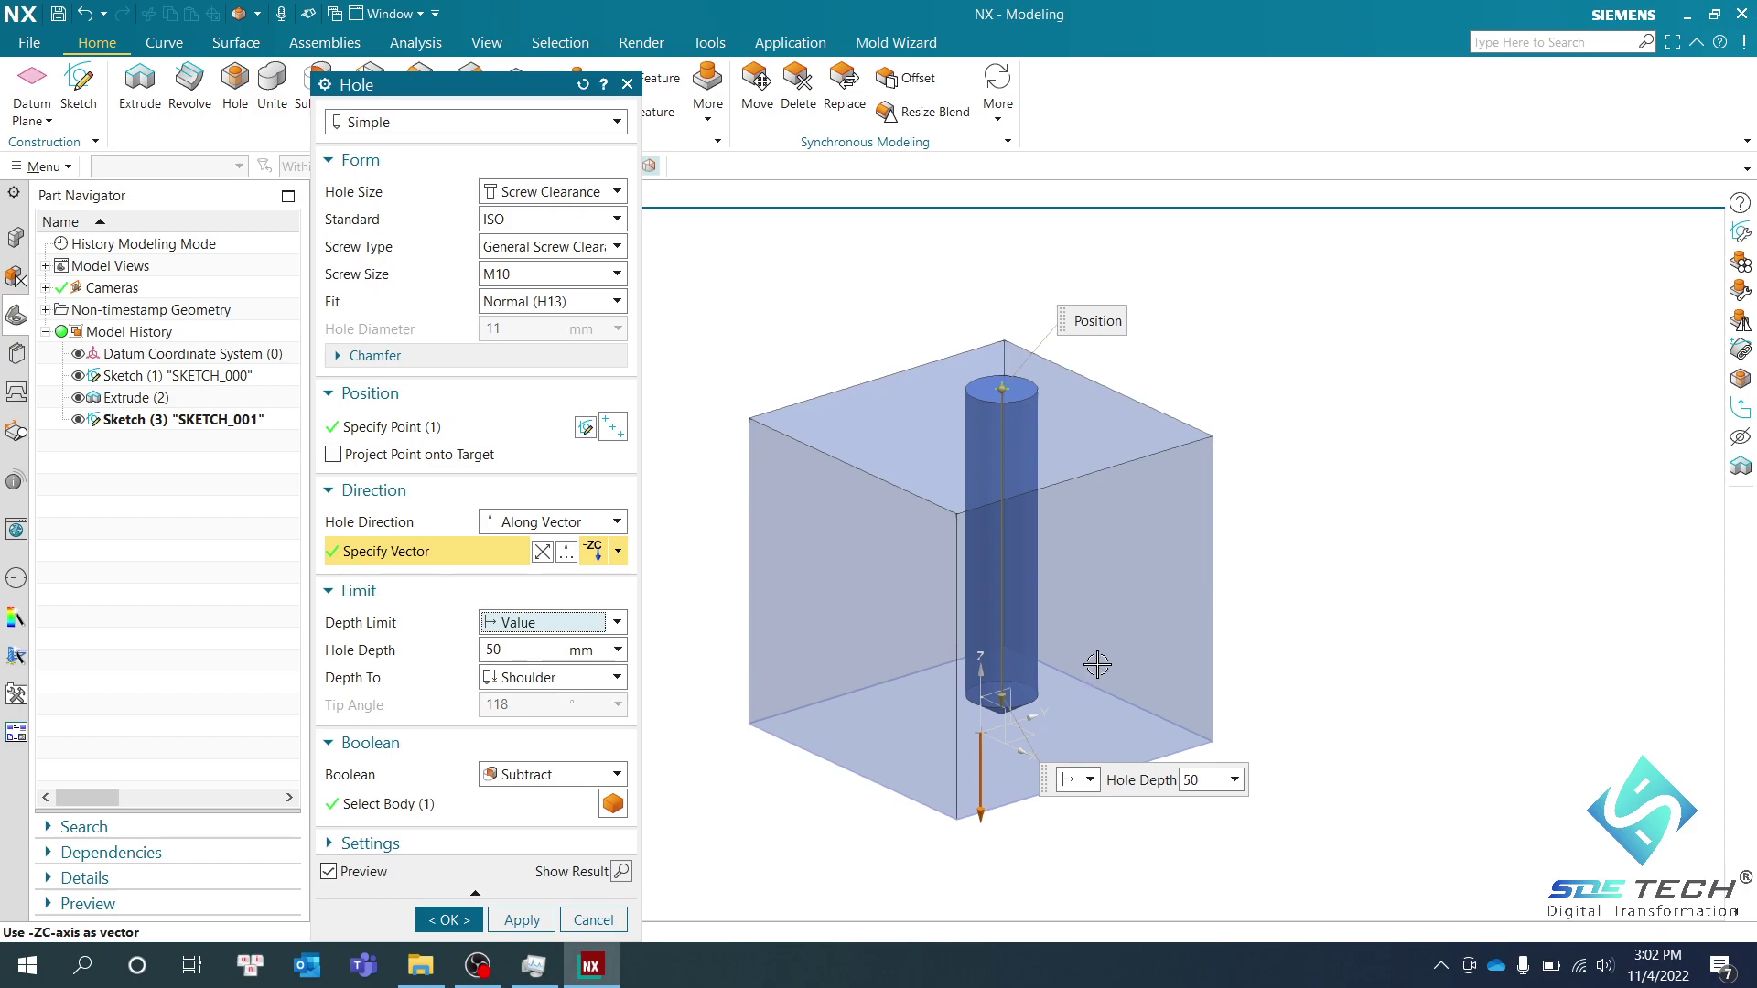
Keep the hole depth referenced to the Shoulder and set the depth to 40 mm
scroll(1102, 663, "up", 3)
middle_click_drag(1034, 702, 915, 705)
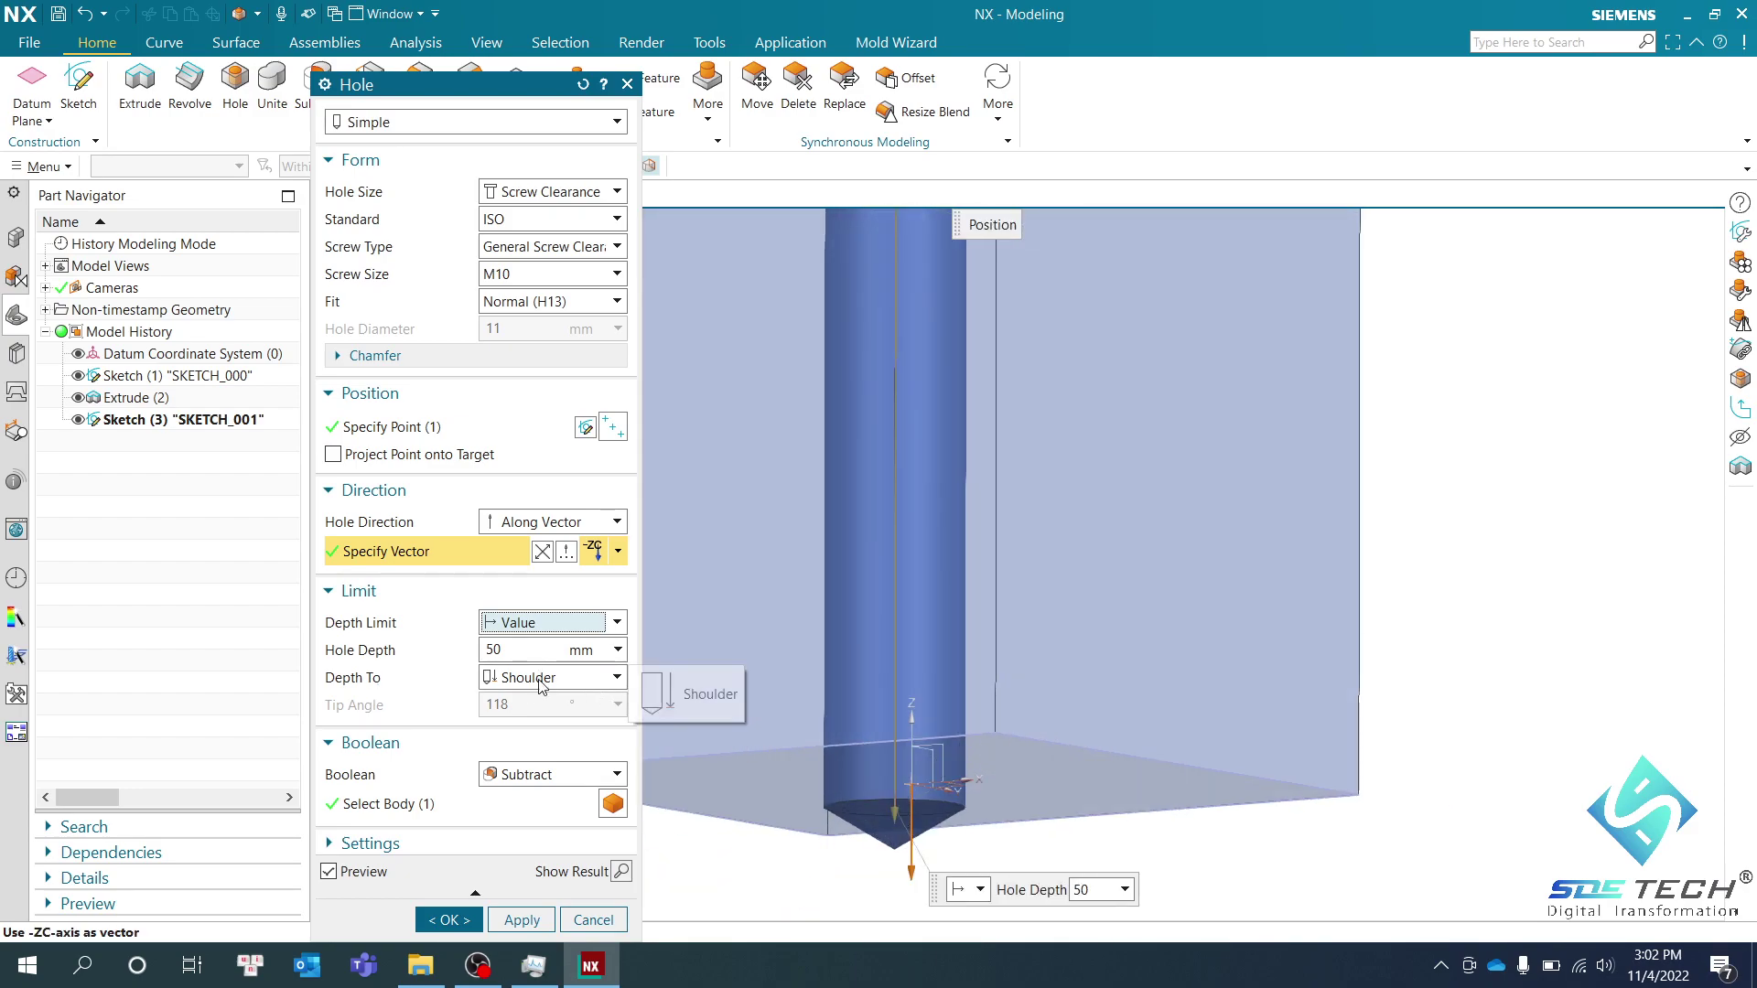
left_click(616, 682)
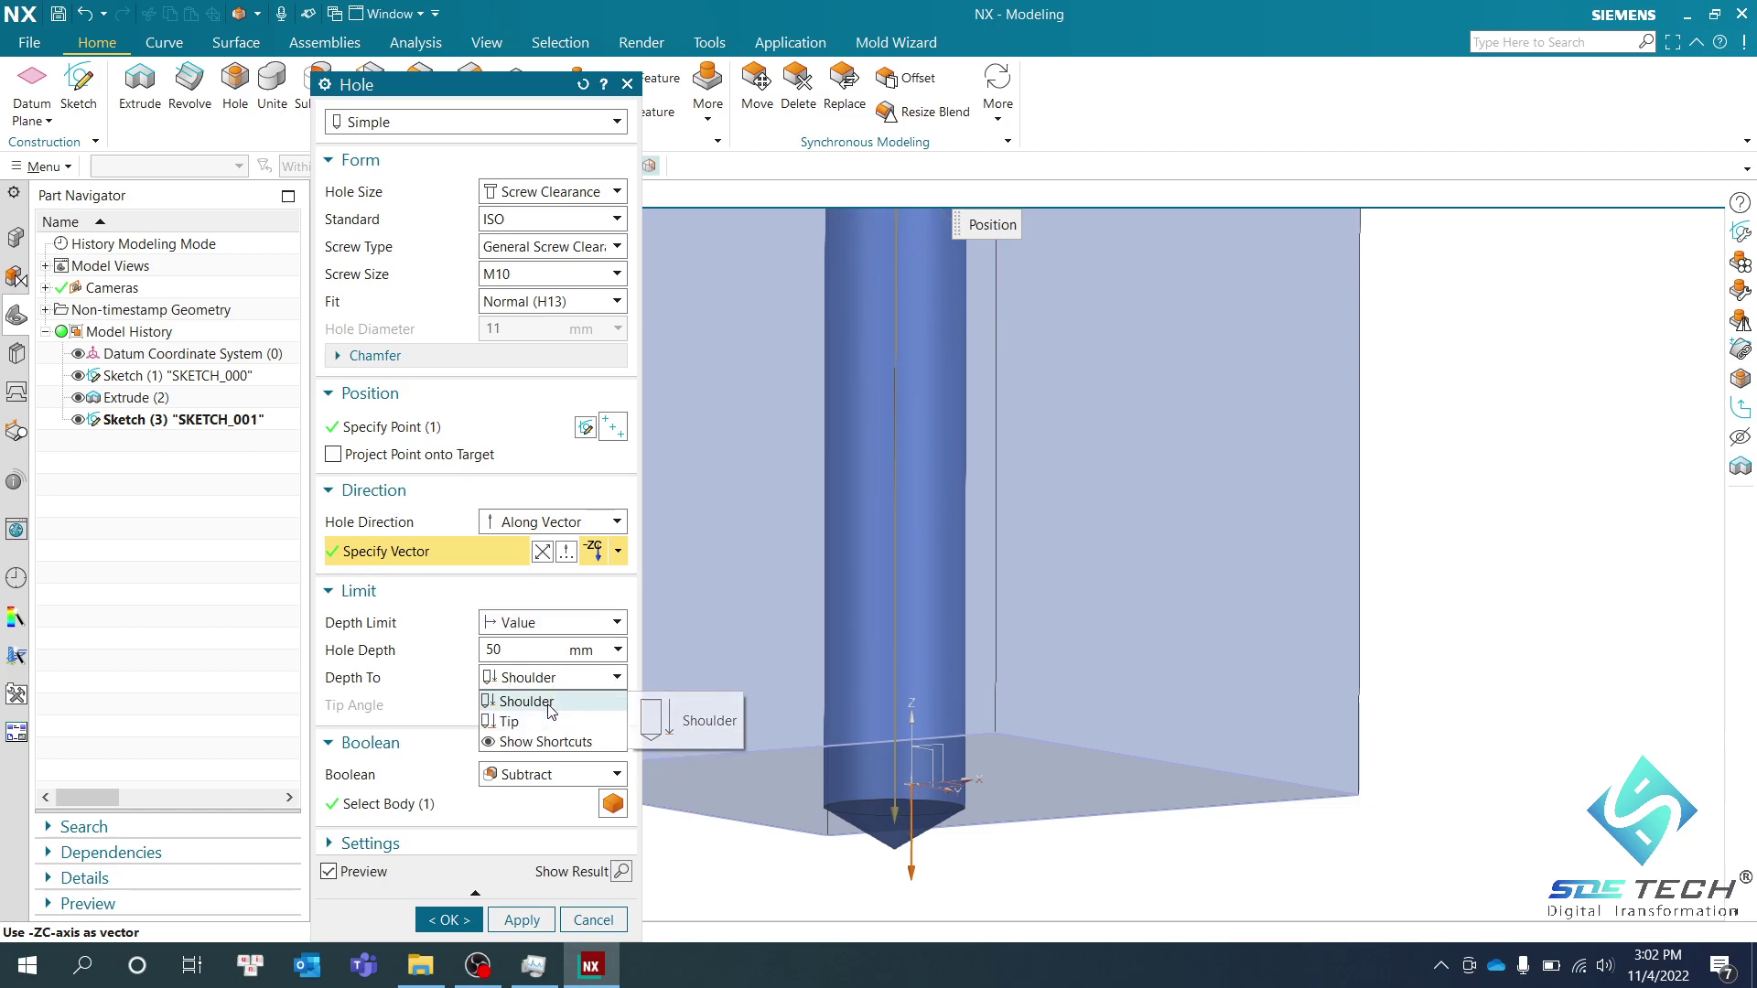
left_click(526, 701)
key("Home")
double_click(507, 651)
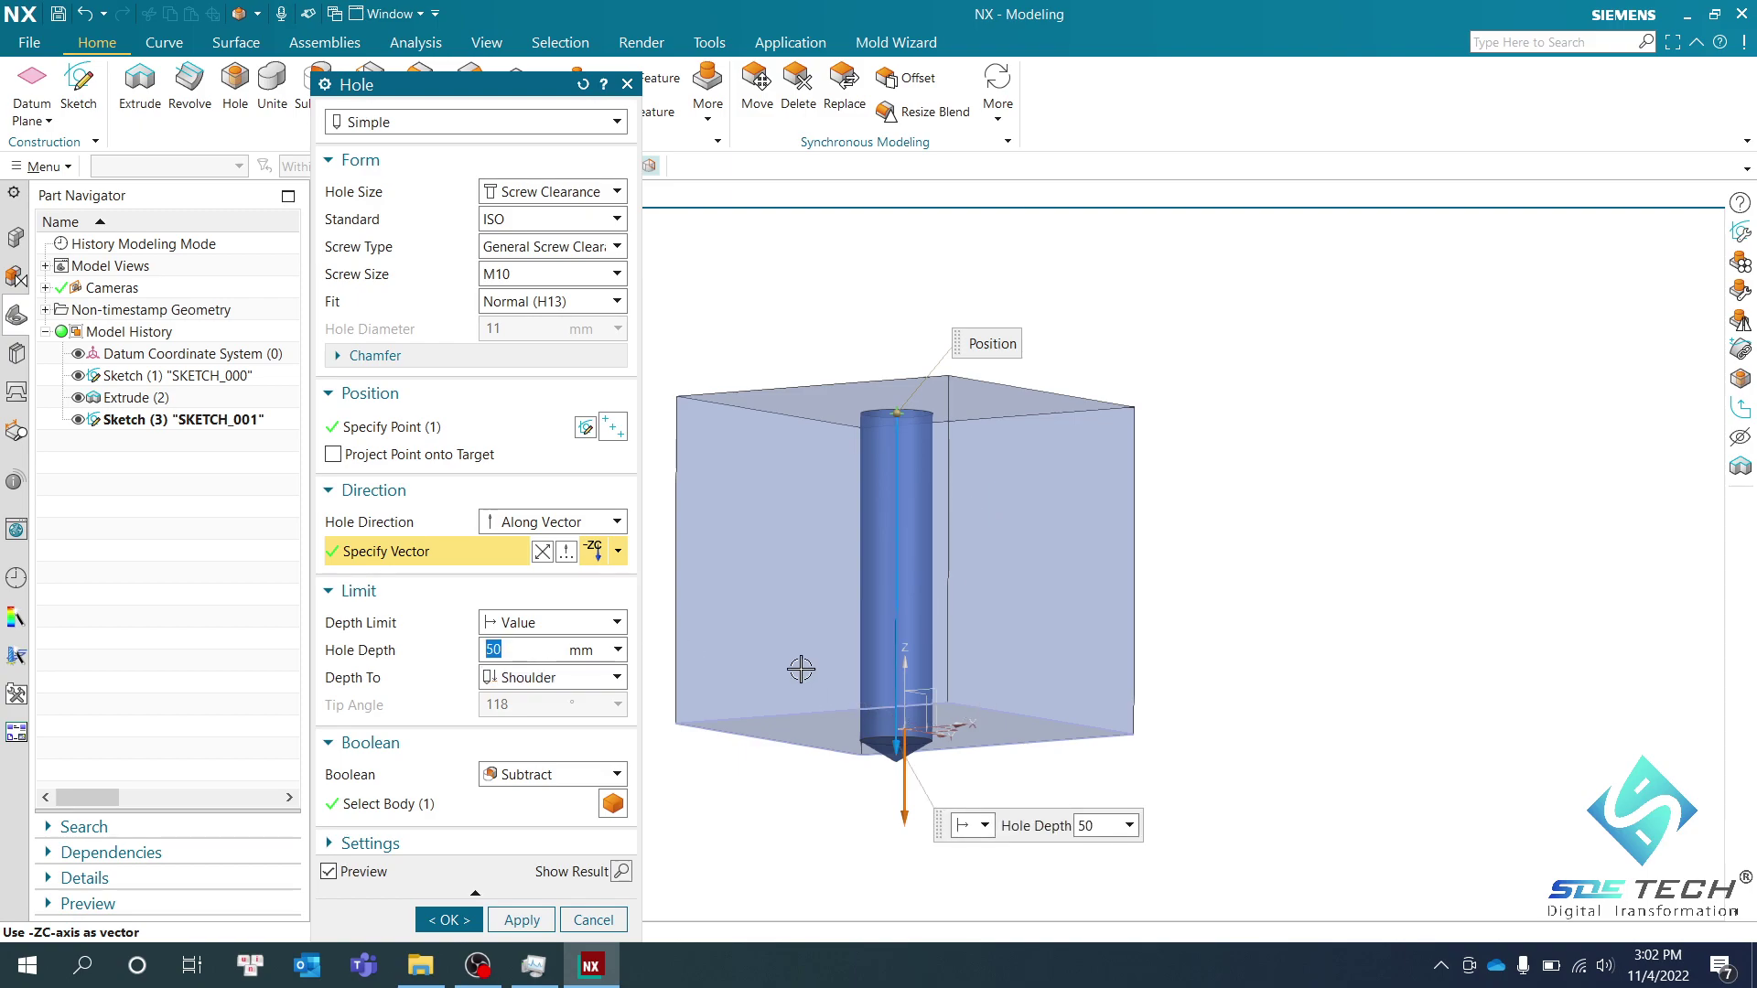
type("40")
key("Return")
middle_click_drag(1172, 636, 1208, 647)
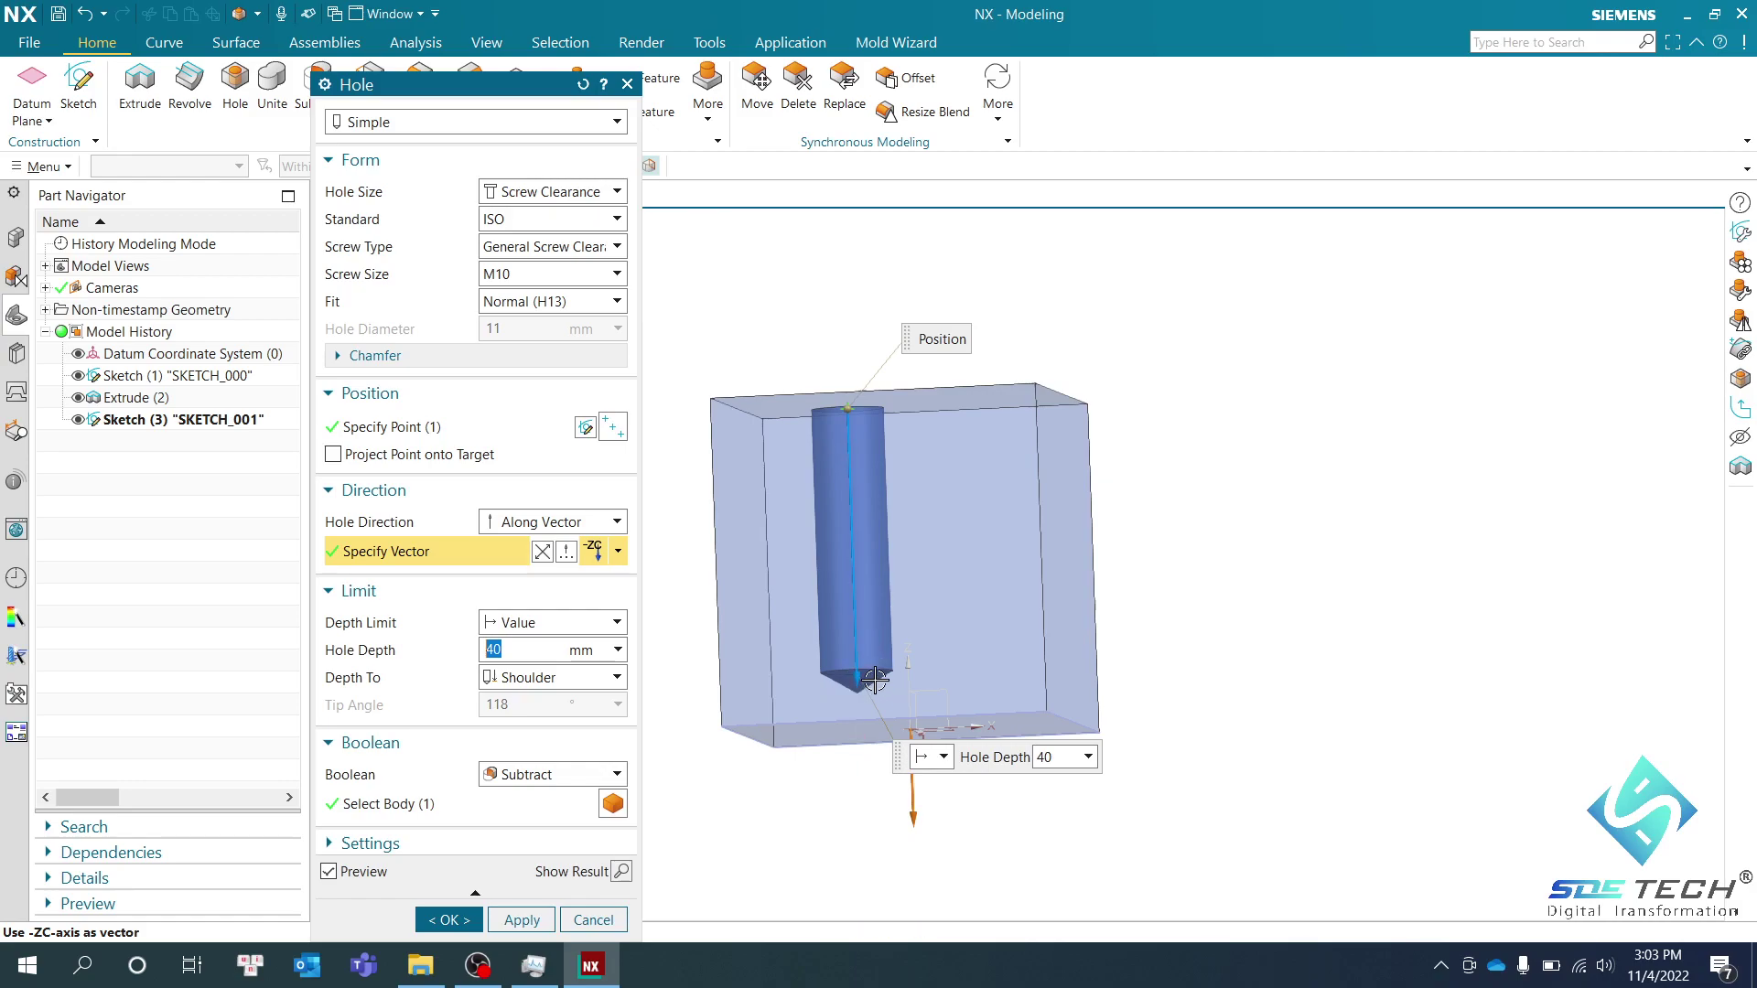
Try the Tip depth reference to compare where the hole ends, and restore Shoulder
left_click(604, 678)
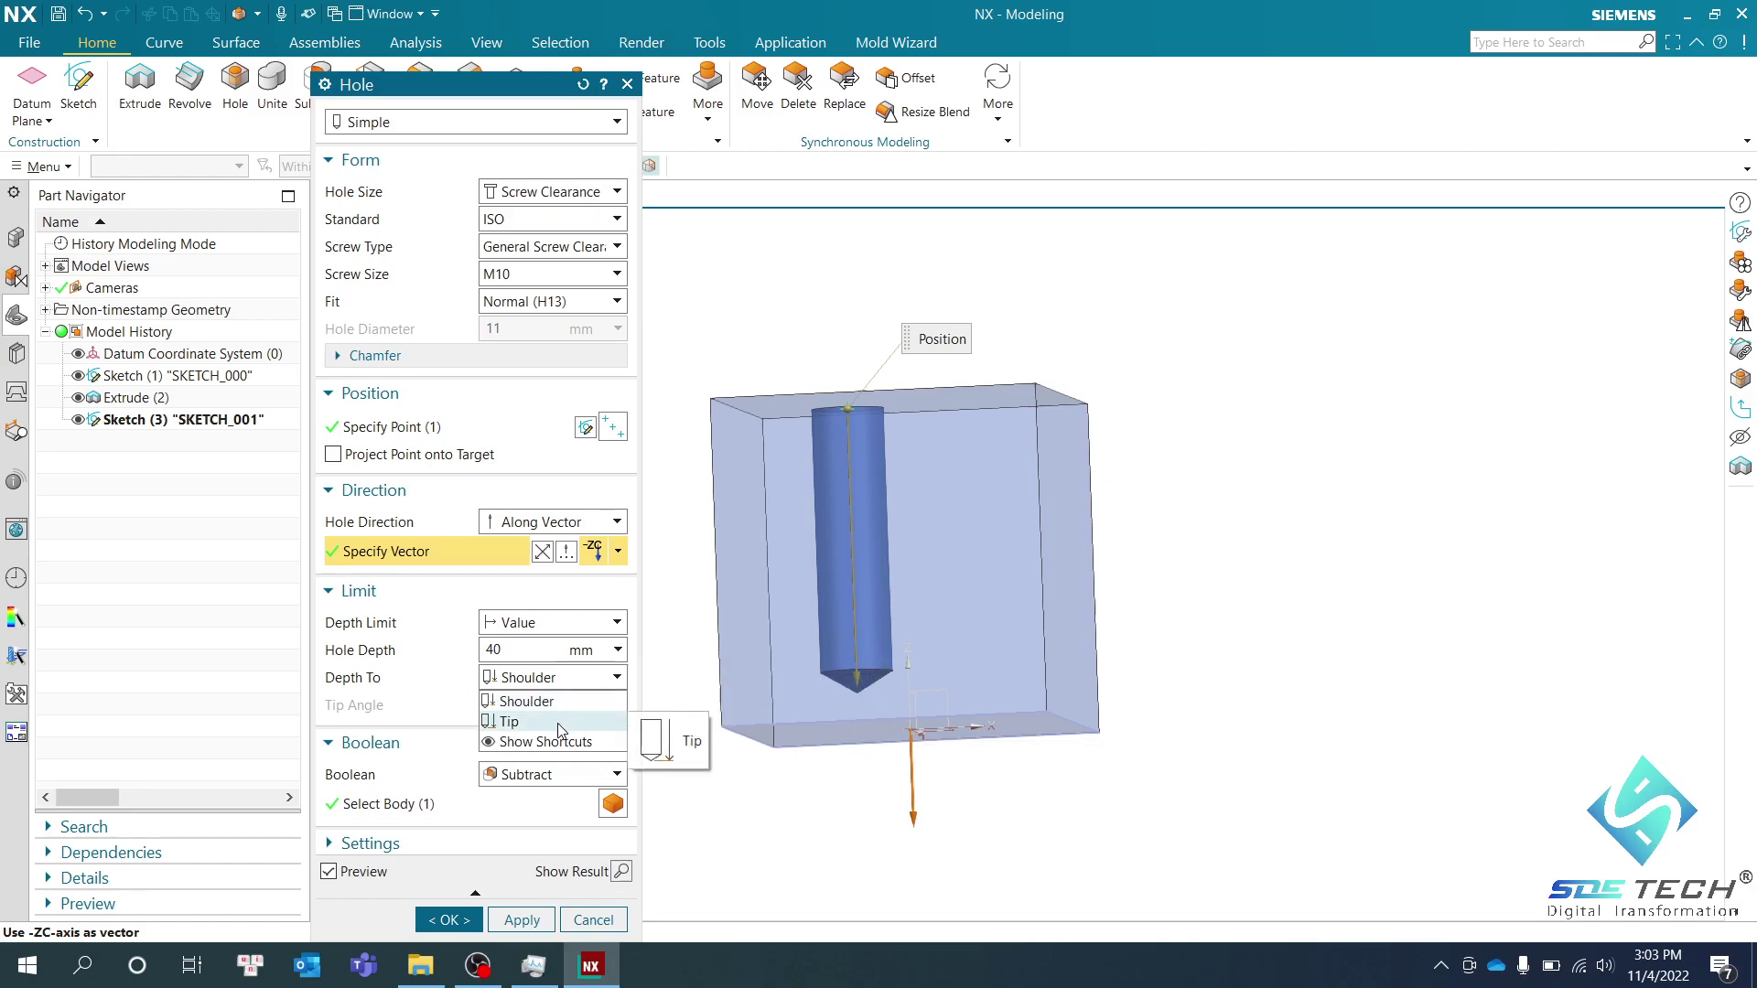
left_click(571, 721)
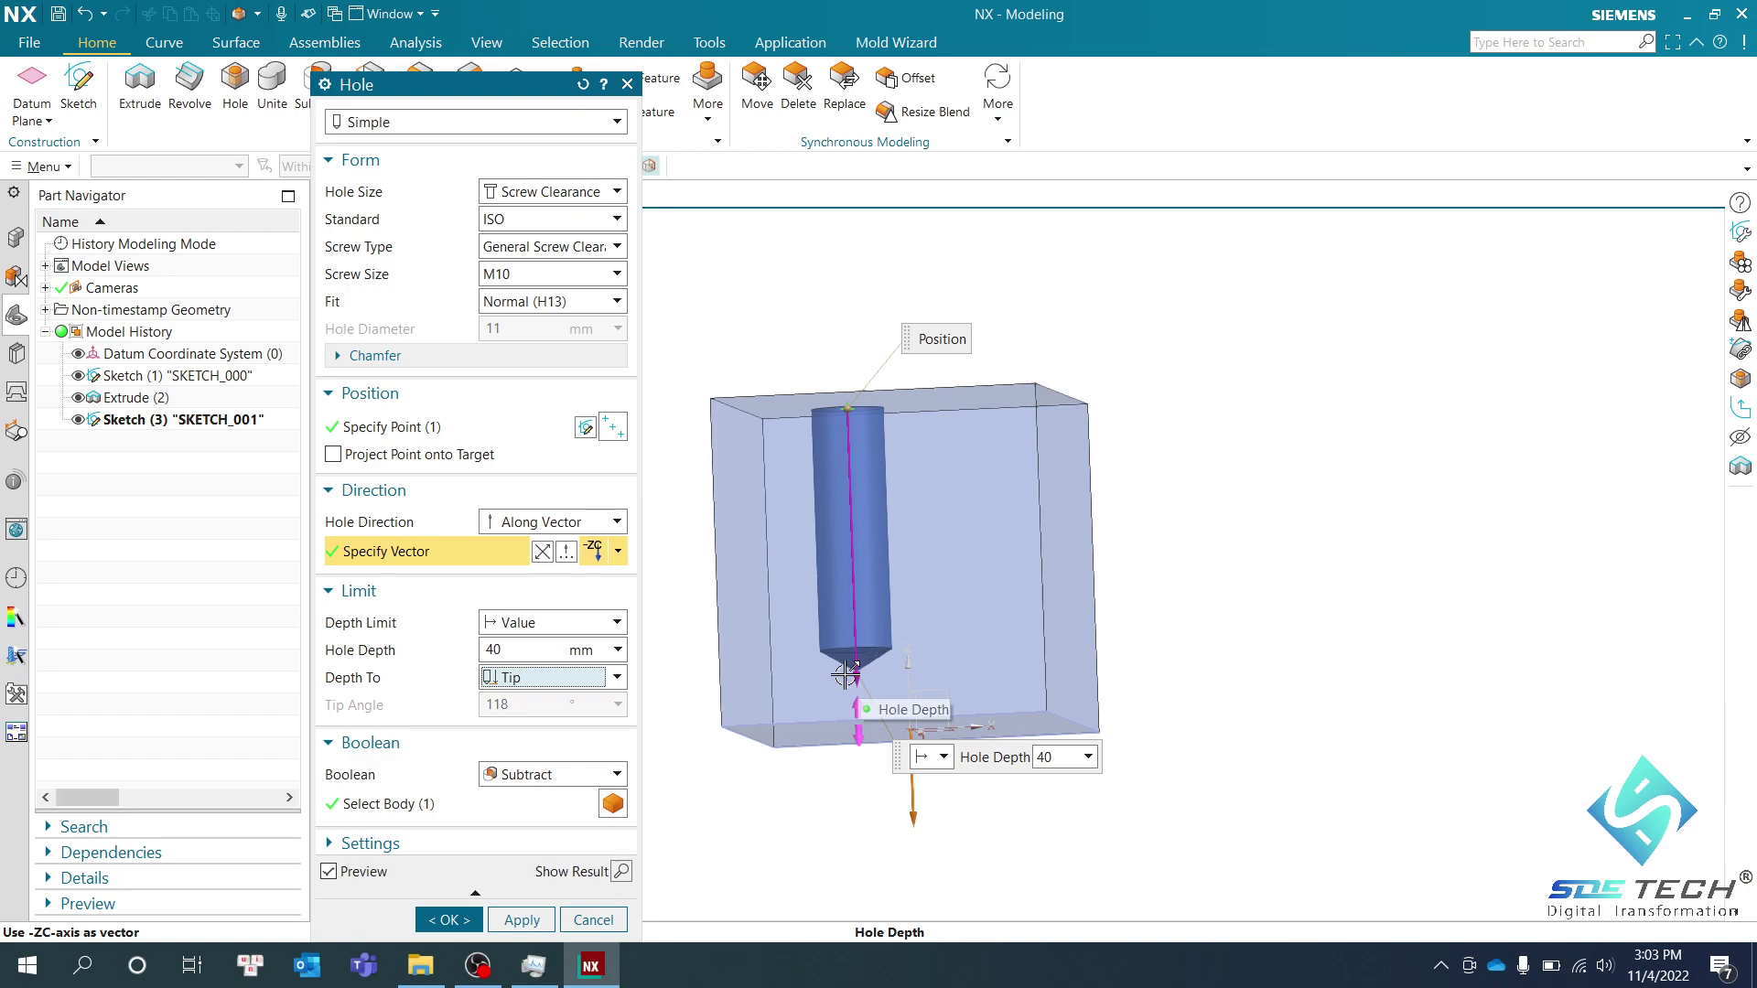
scroll(856, 668, "up", 3)
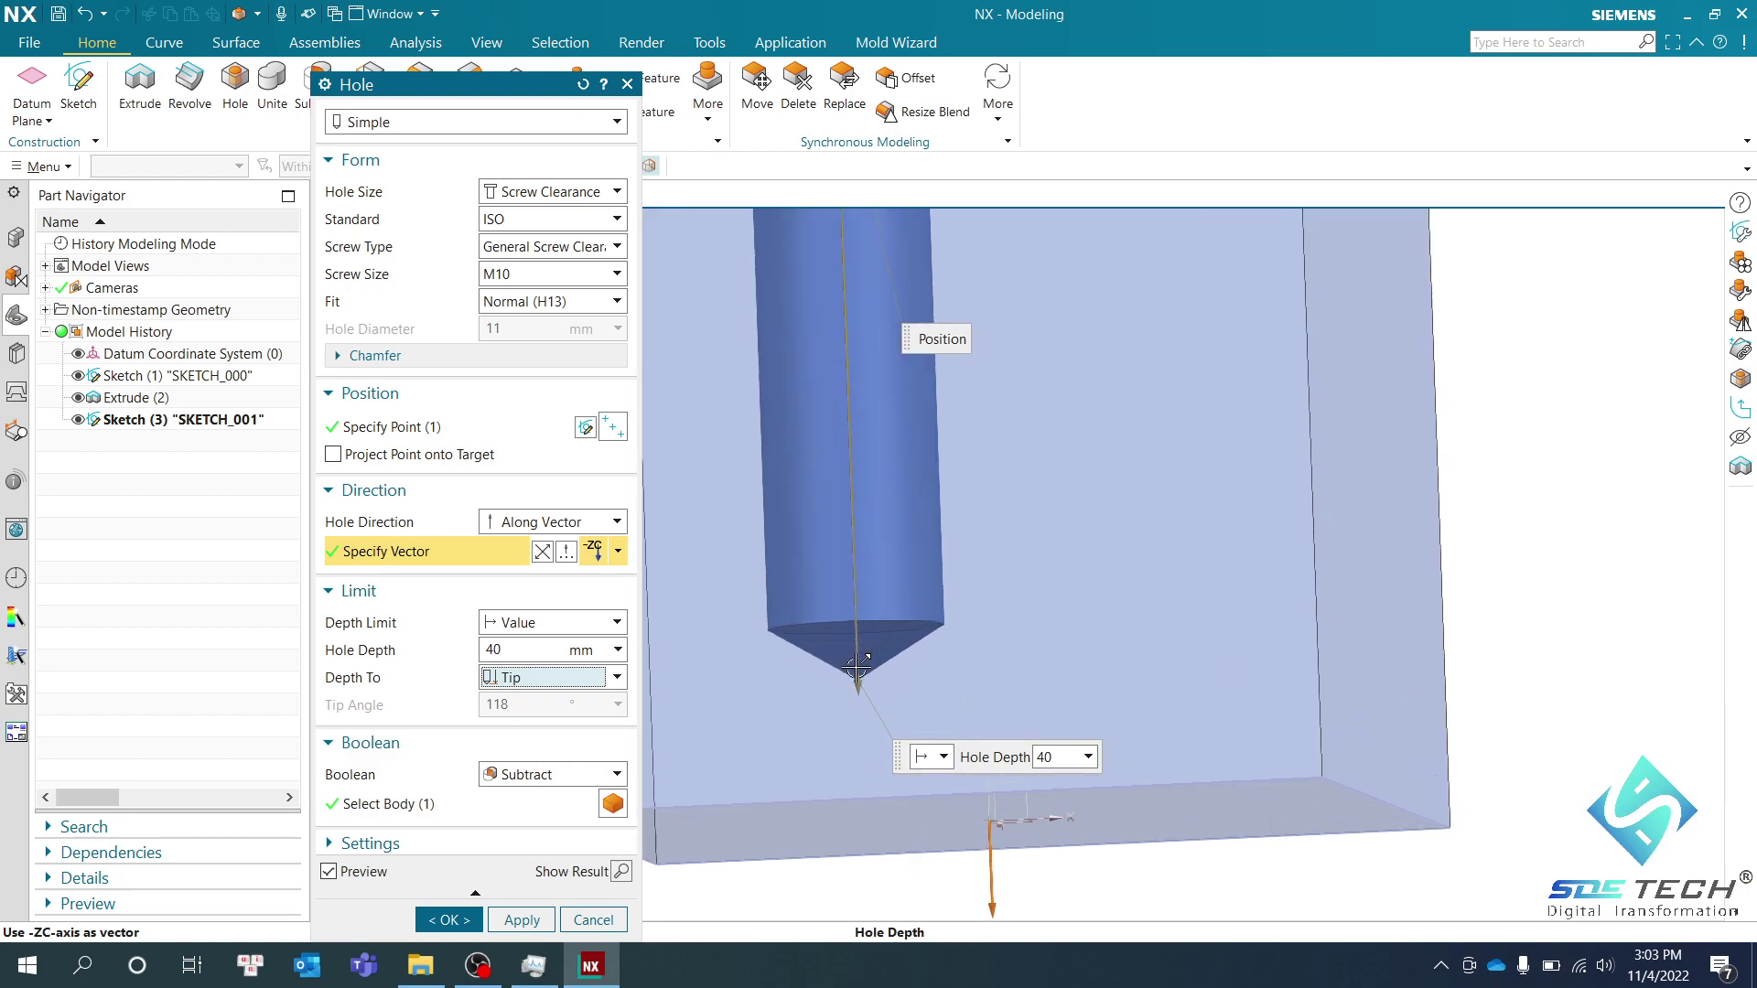
scroll(906, 679, "down", 3)
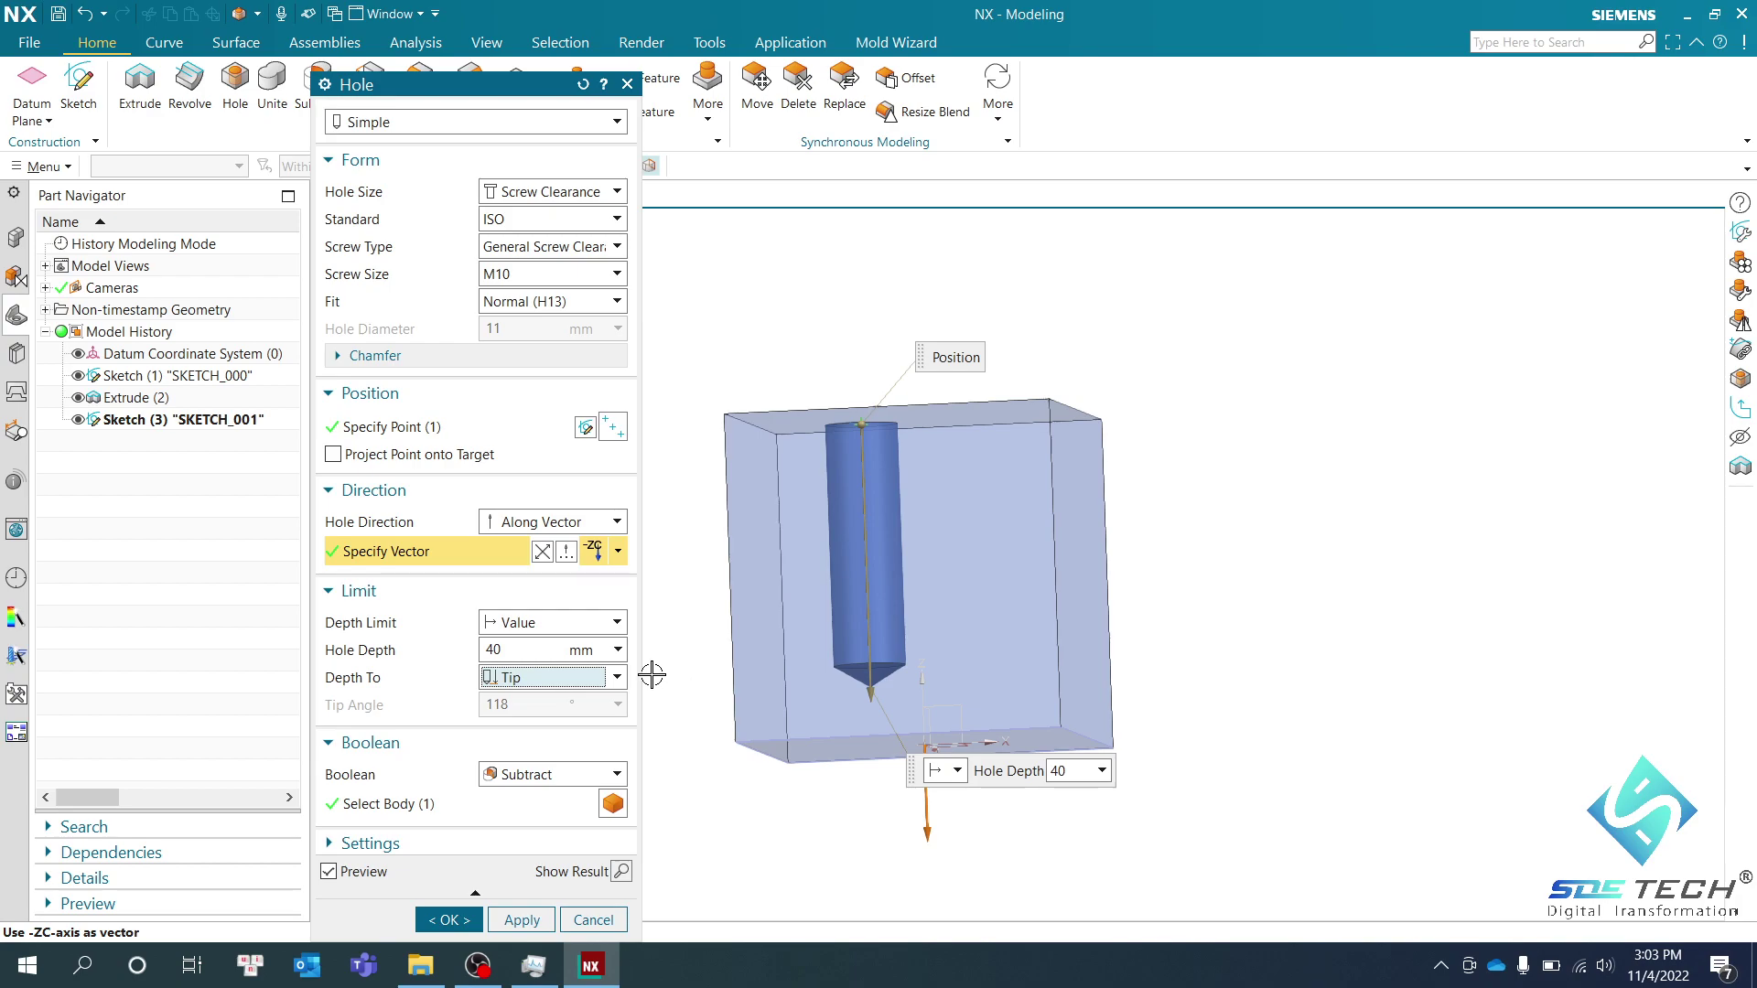
left_click(595, 678)
left_click(550, 702)
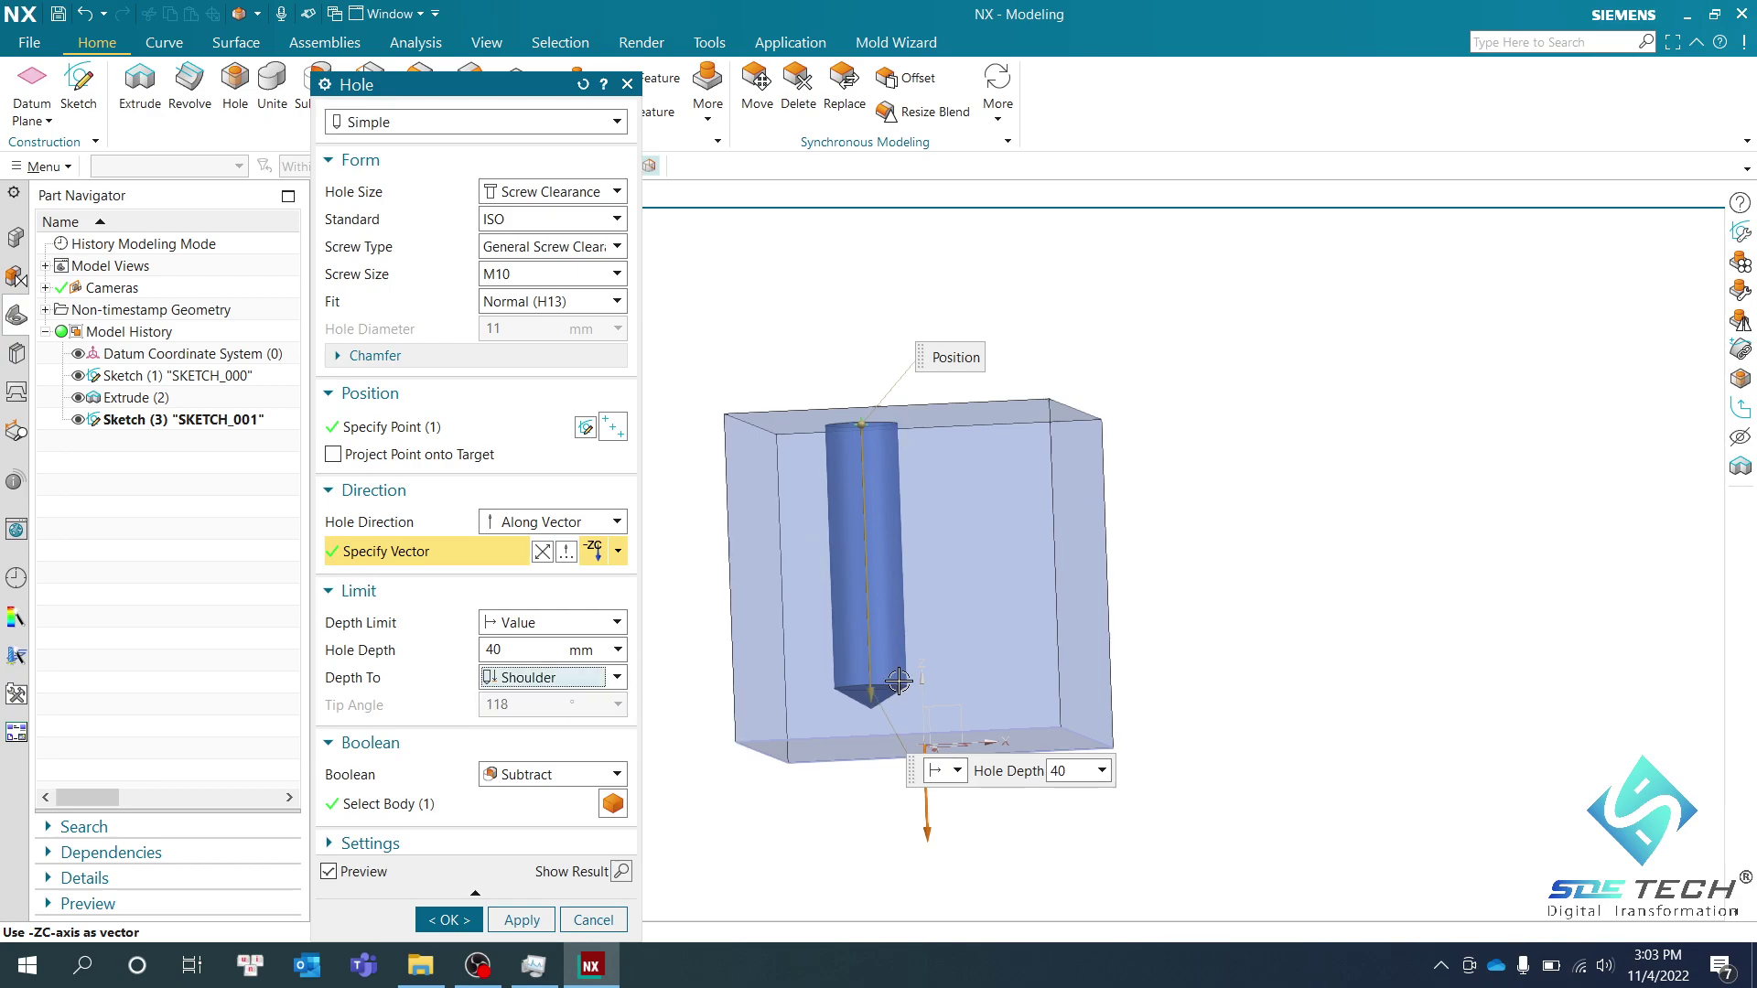
middle_click_drag(900, 685, 915, 693)
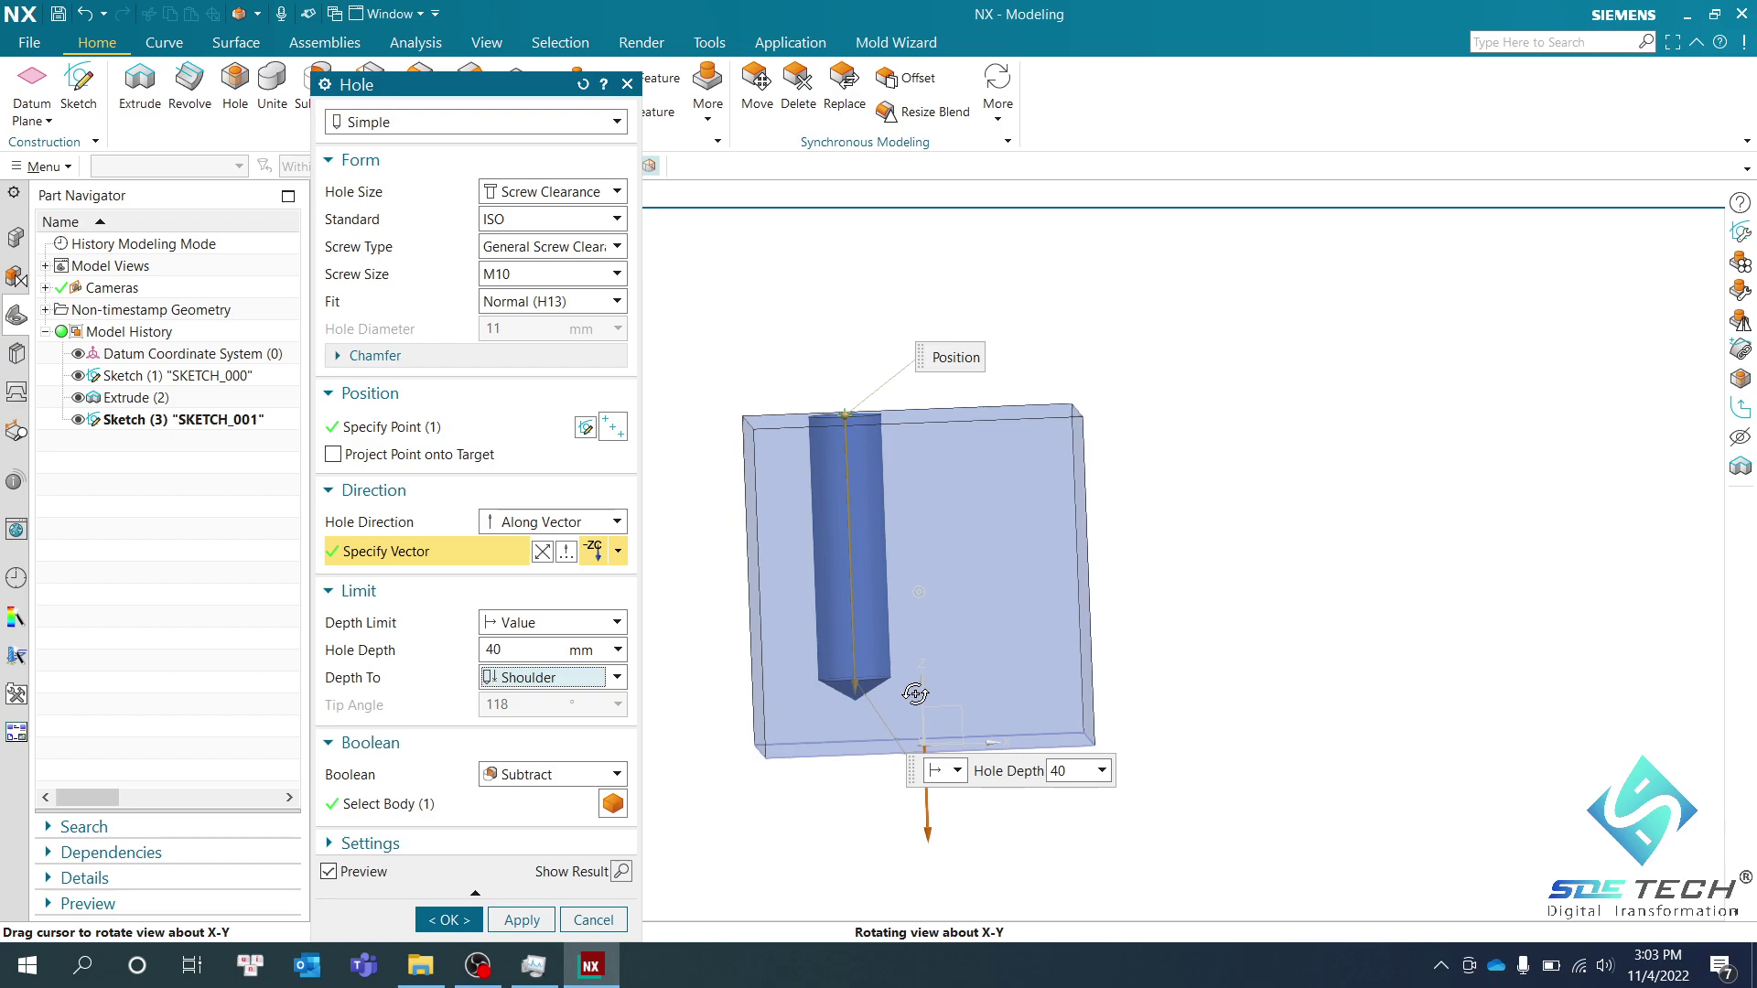
scroll(886, 685, "up", 2)
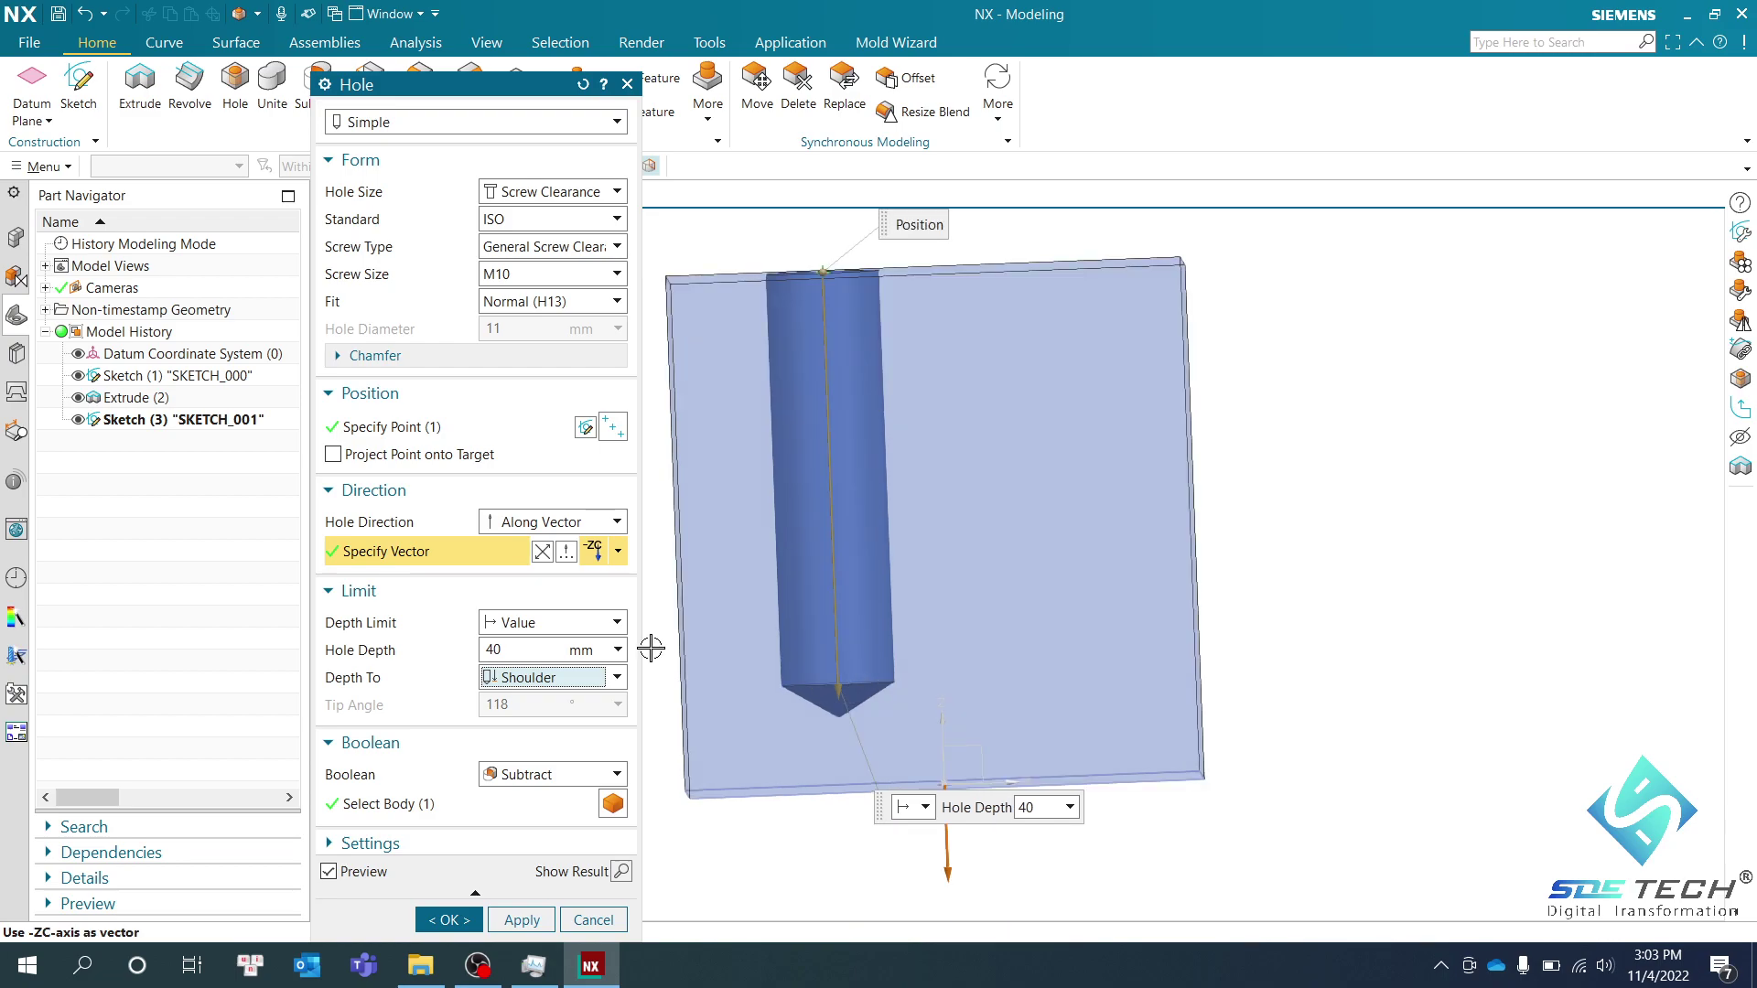
Set the hole's depth limit to Through Body and enable both its start chamfer and end chamfer
left_click(592, 627)
left_click(542, 707)
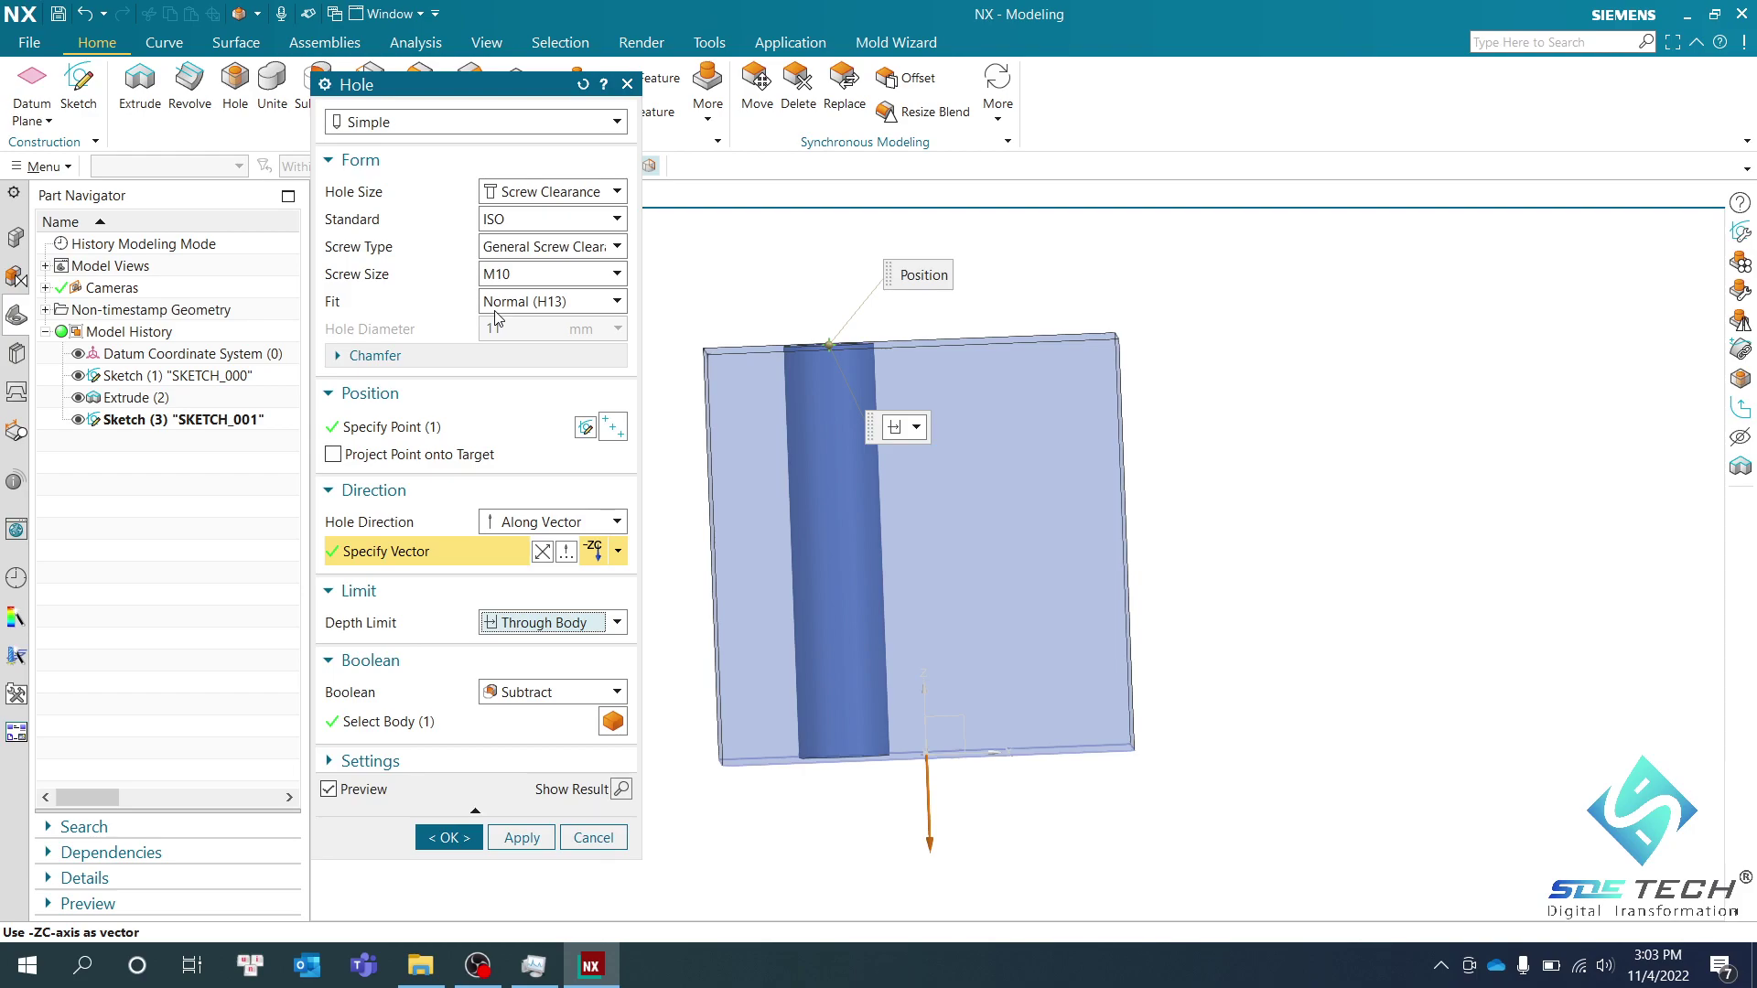
left_click(497, 355)
scroll(867, 342, "up", 1)
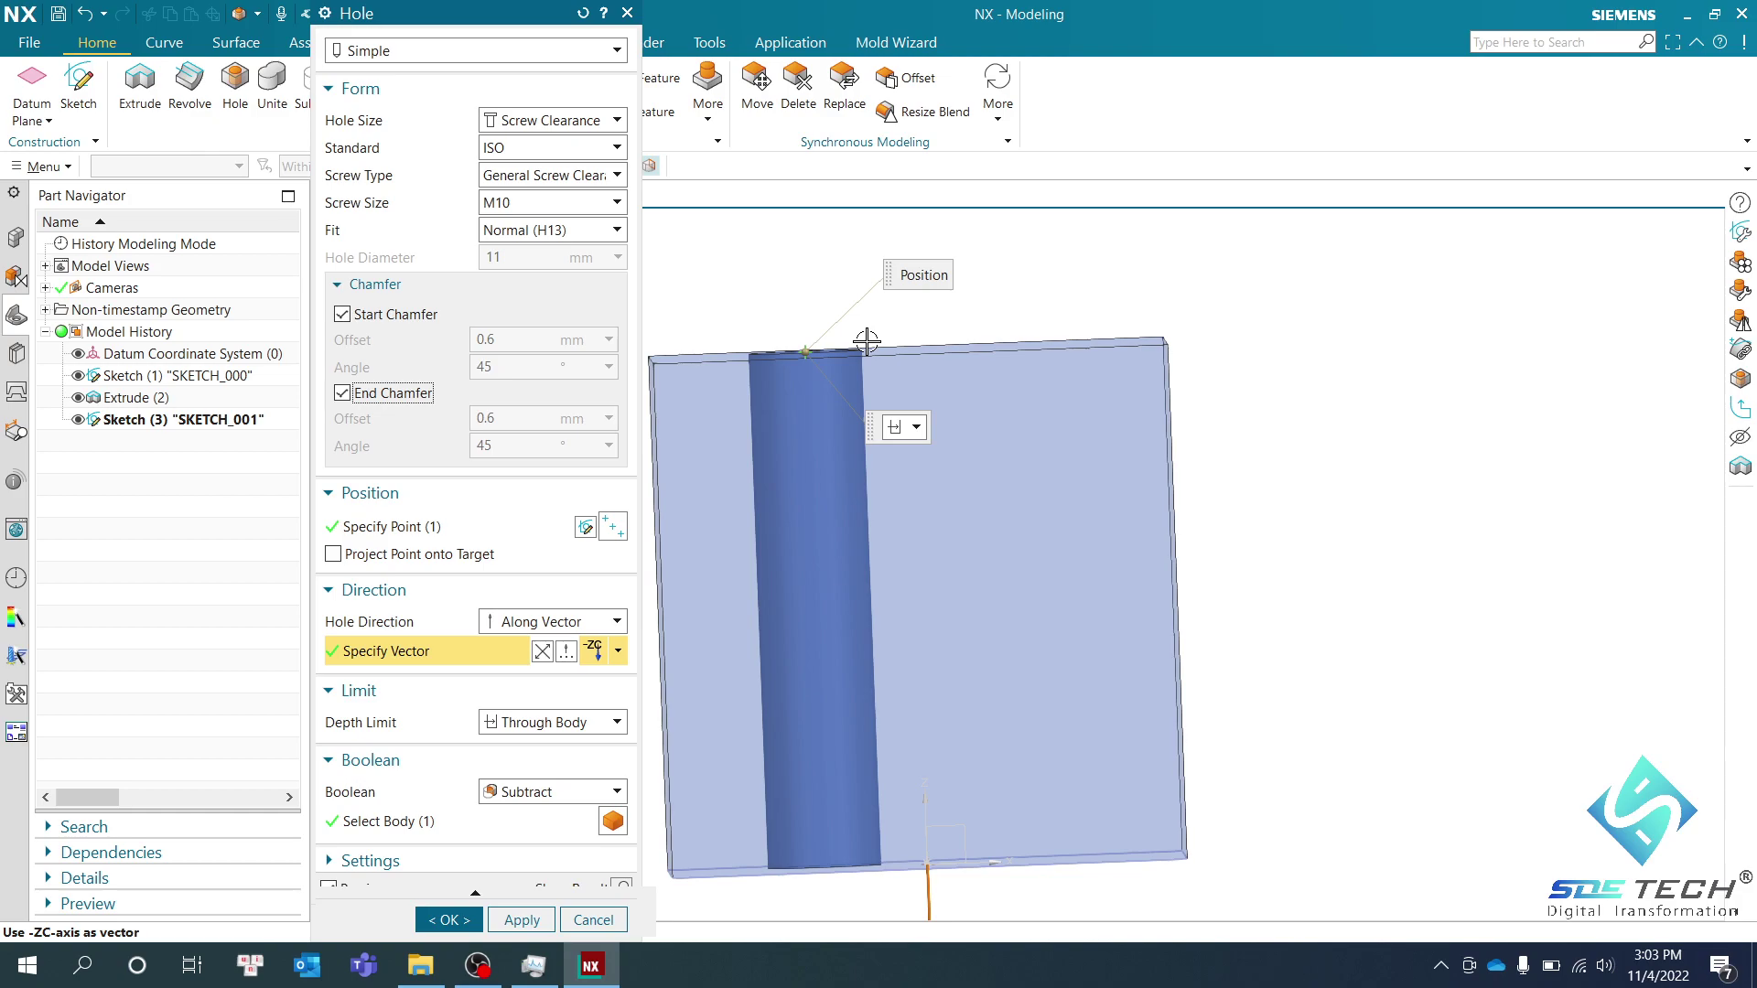
middle_click_drag(866, 342, 549, 640)
scroll(429, 801, "down", 1)
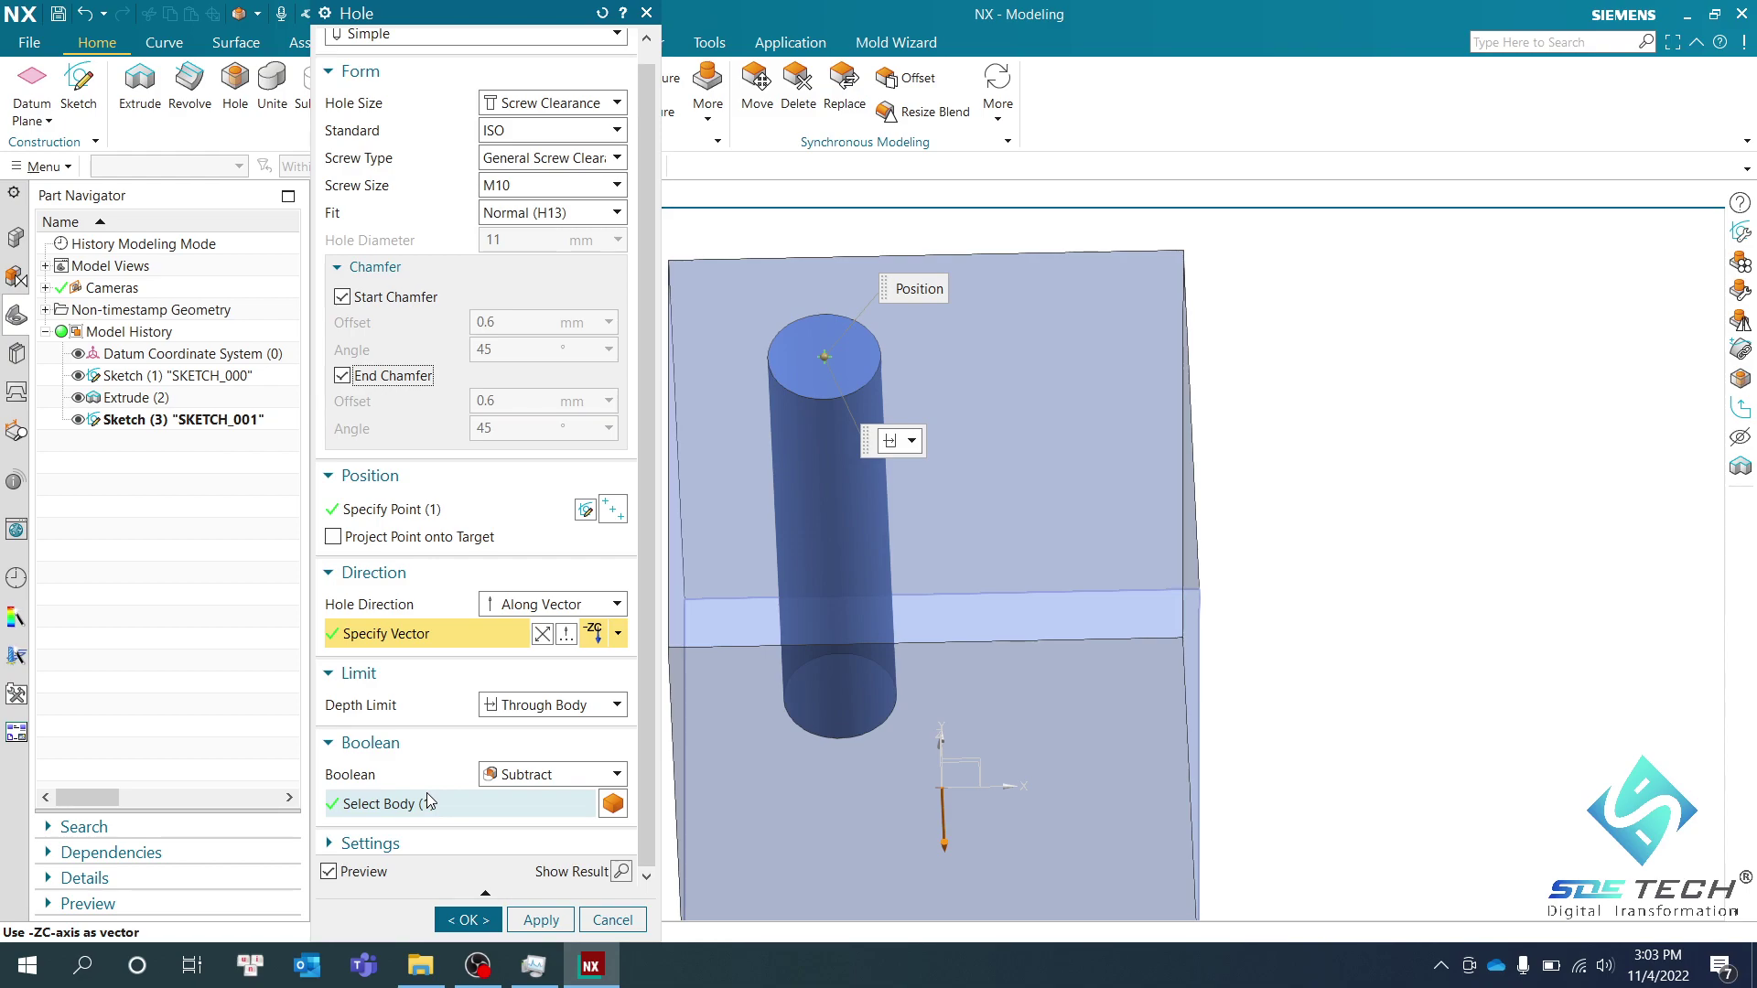
Preview the result of subtracting the chamfered hole from the block, and create the hole
left_click(429, 802)
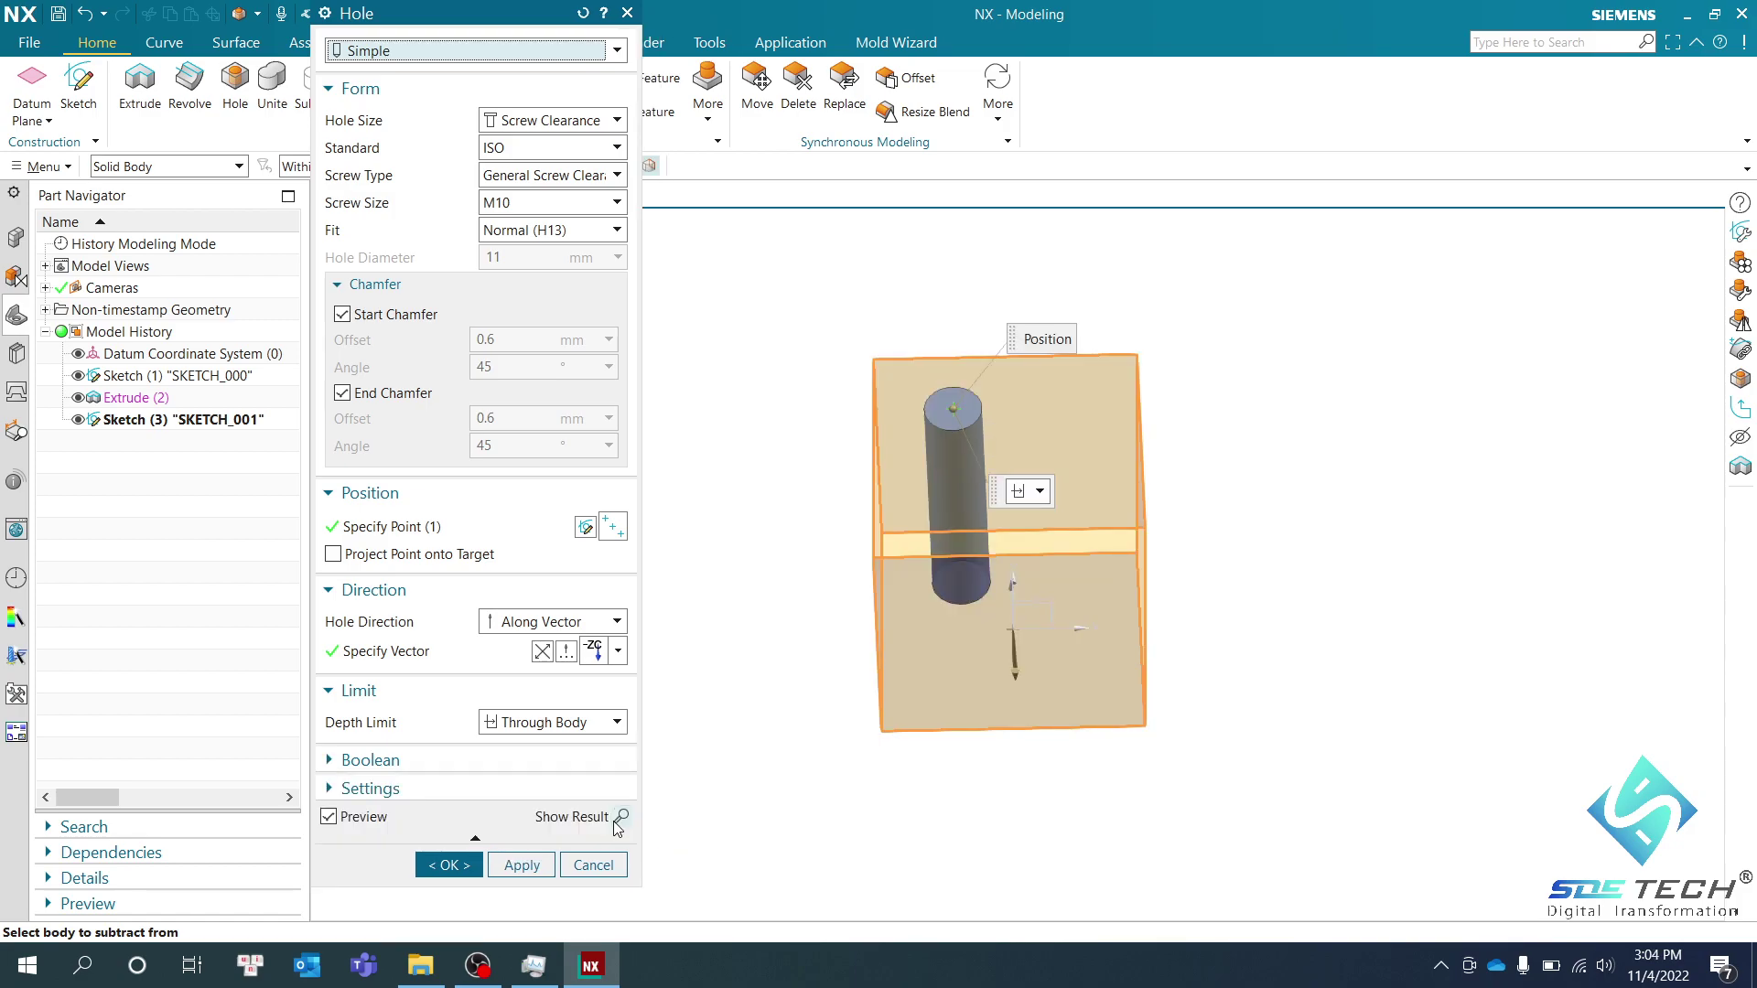
left_click(620, 818)
scroll(863, 449, "down", 5)
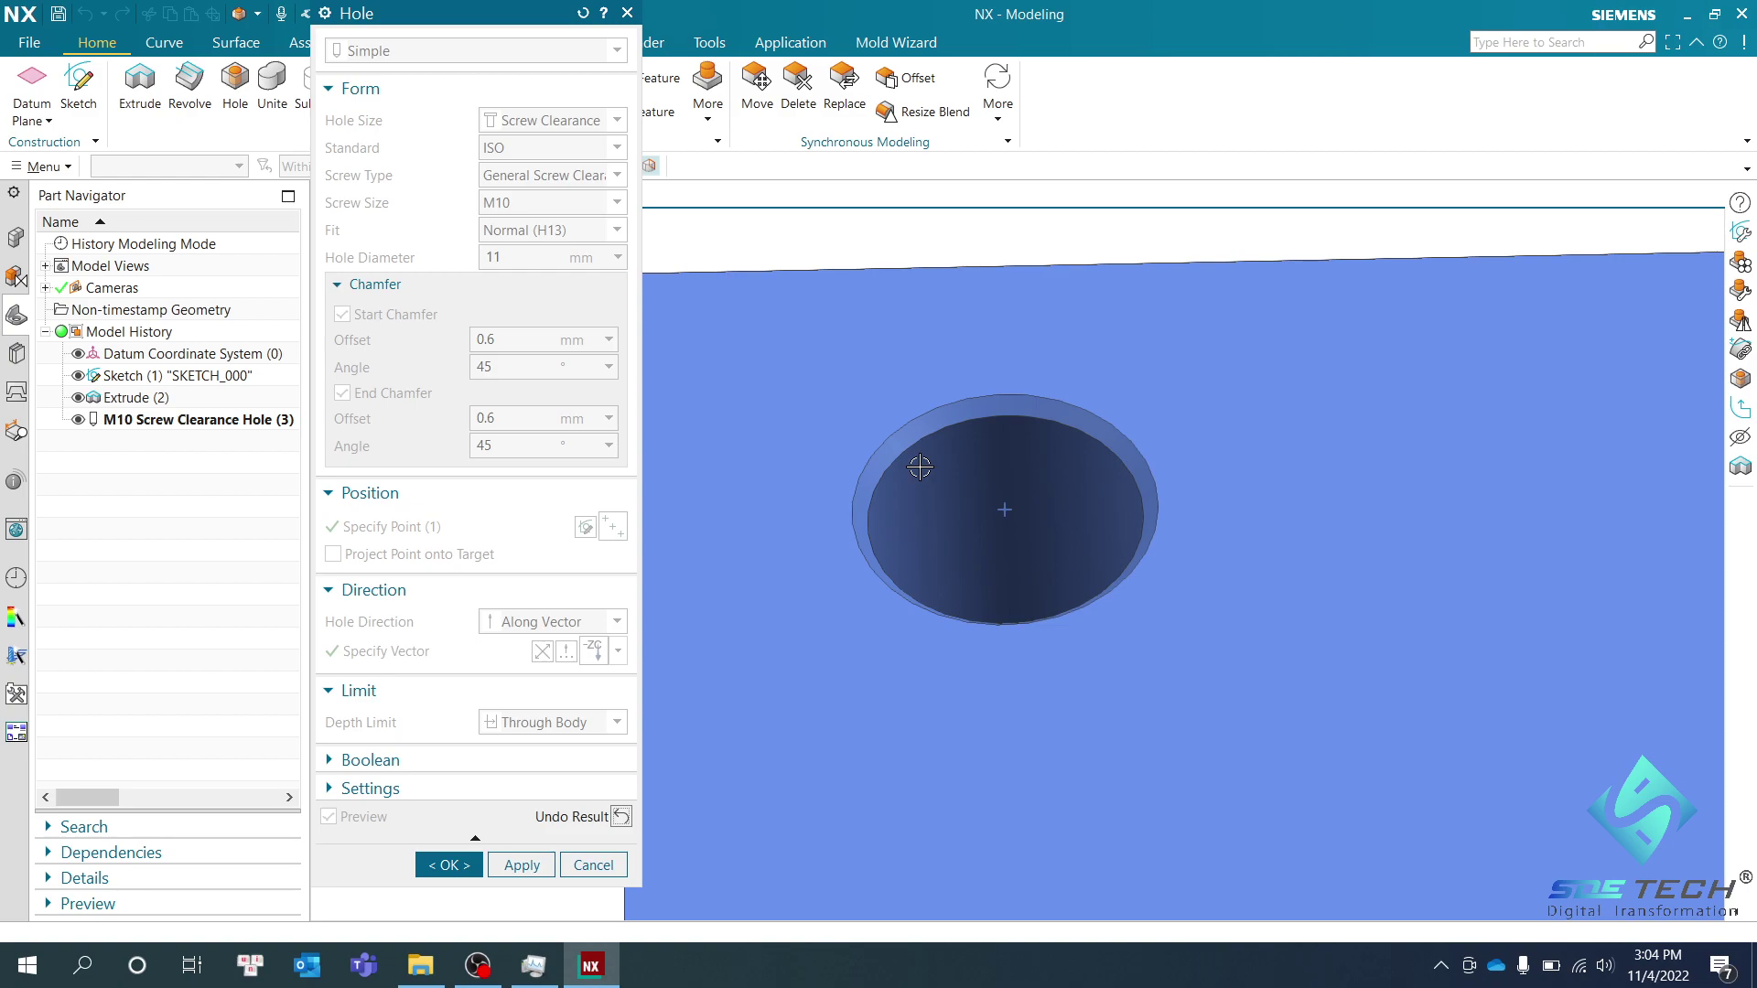
middle_click(919, 466)
scroll(1021, 366, "down", 5)
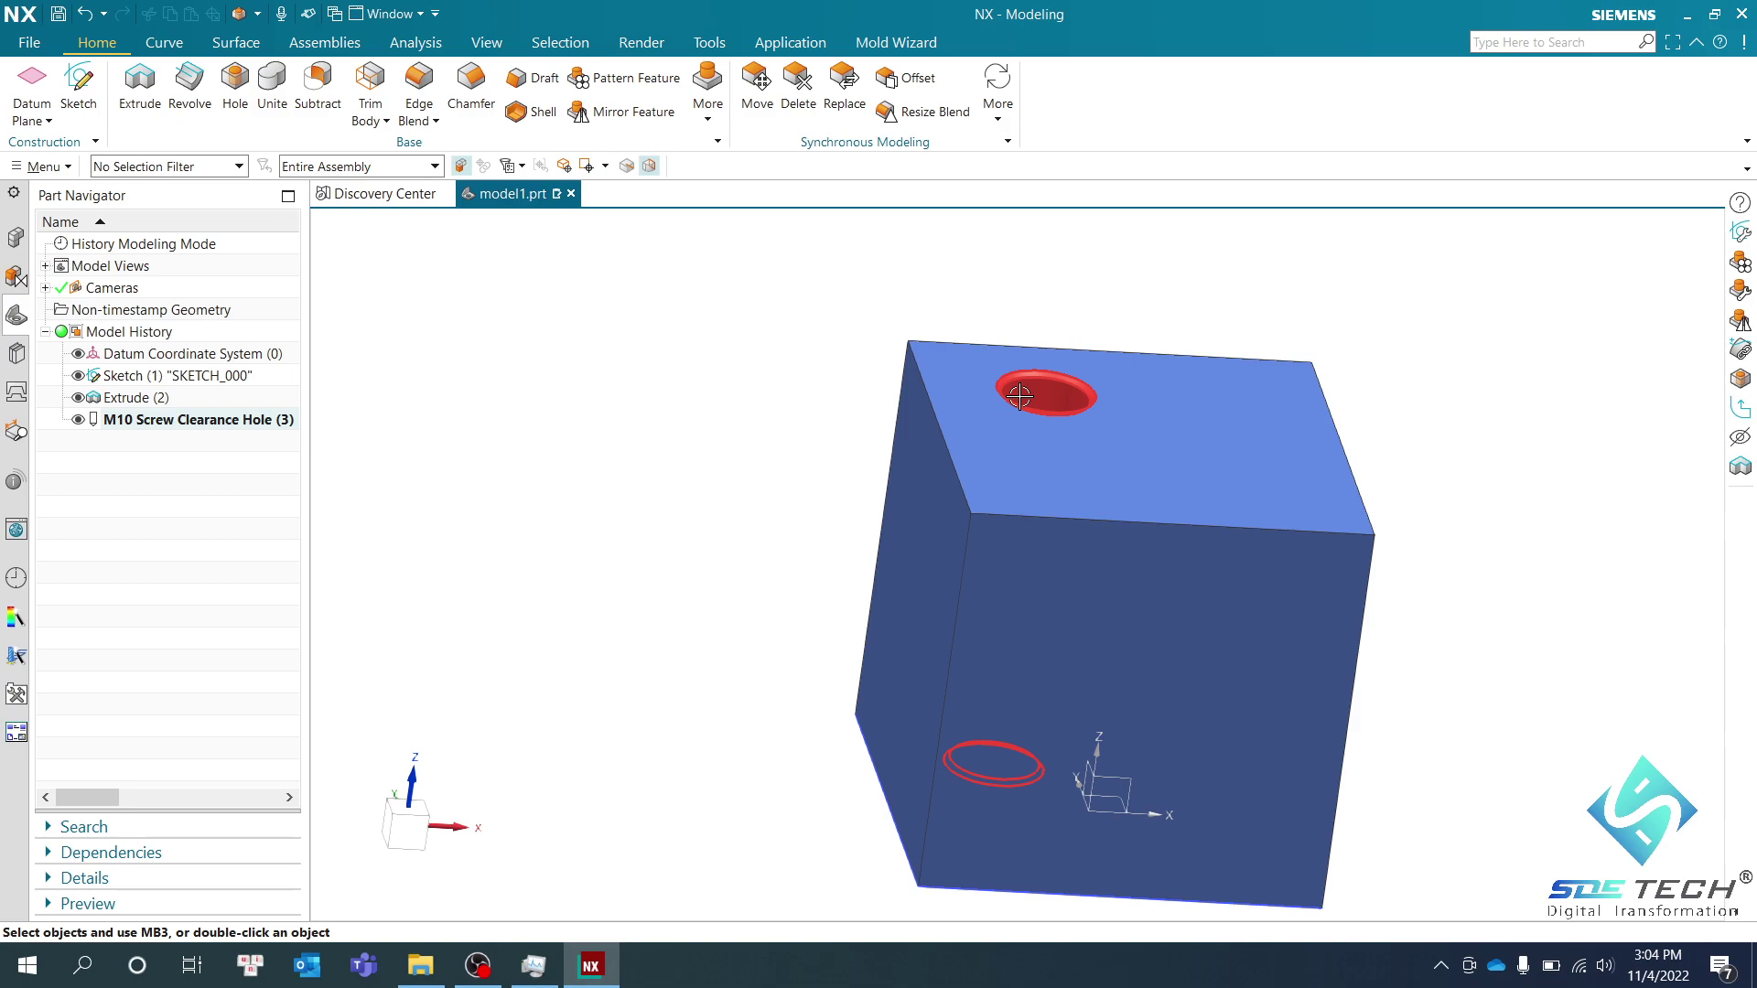
Open the clearance hole's position sketch and set the hole point's vertical distance from the block's upper edge to 20 mm
double_click(1019, 395)
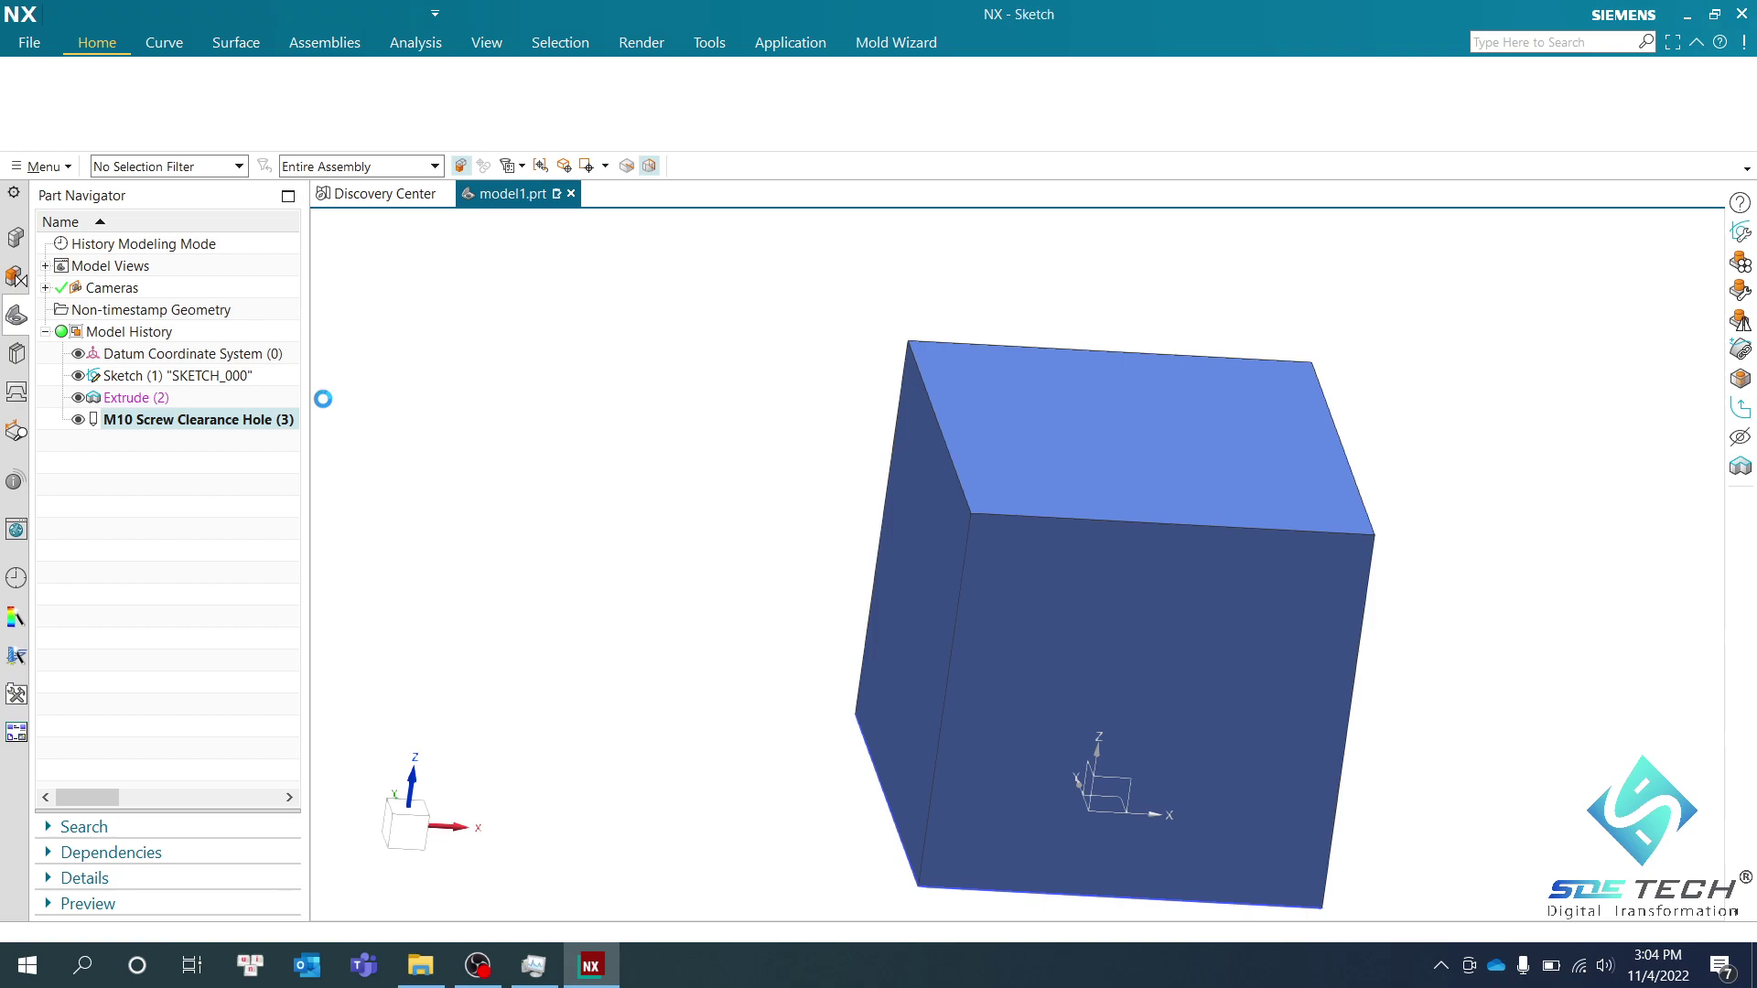
scroll(952, 507, "down", 3)
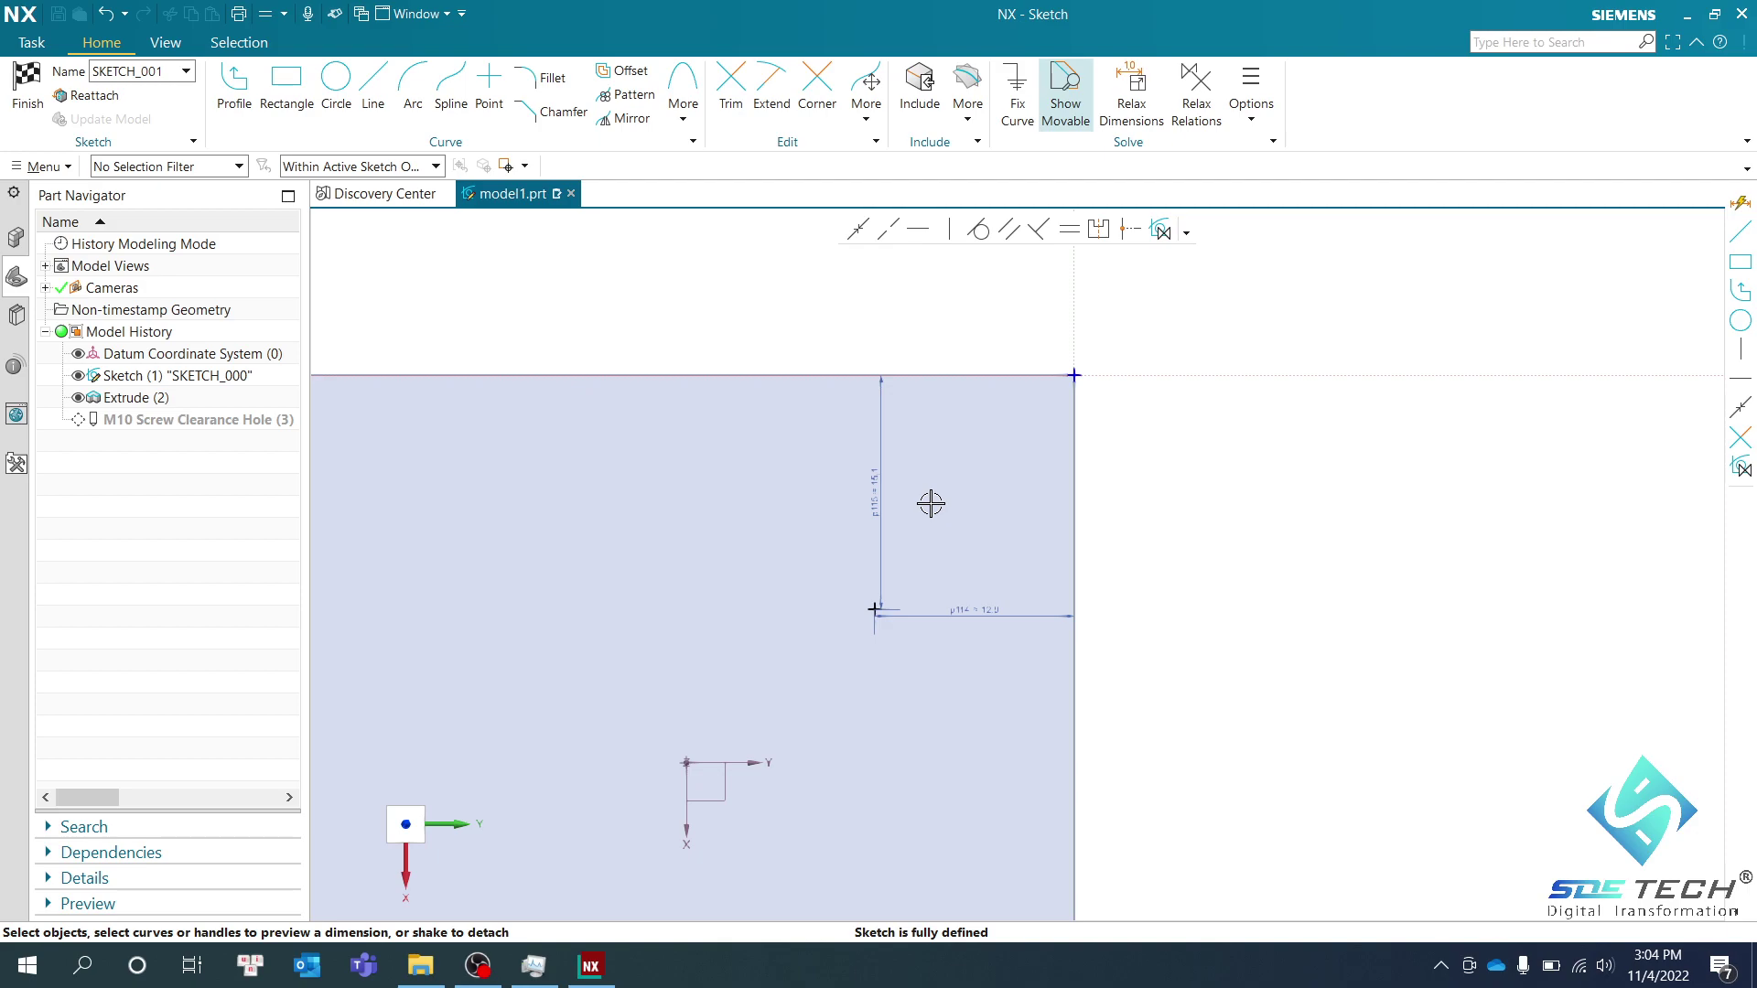
left_click(931, 503)
scroll(901, 471, "down", 1)
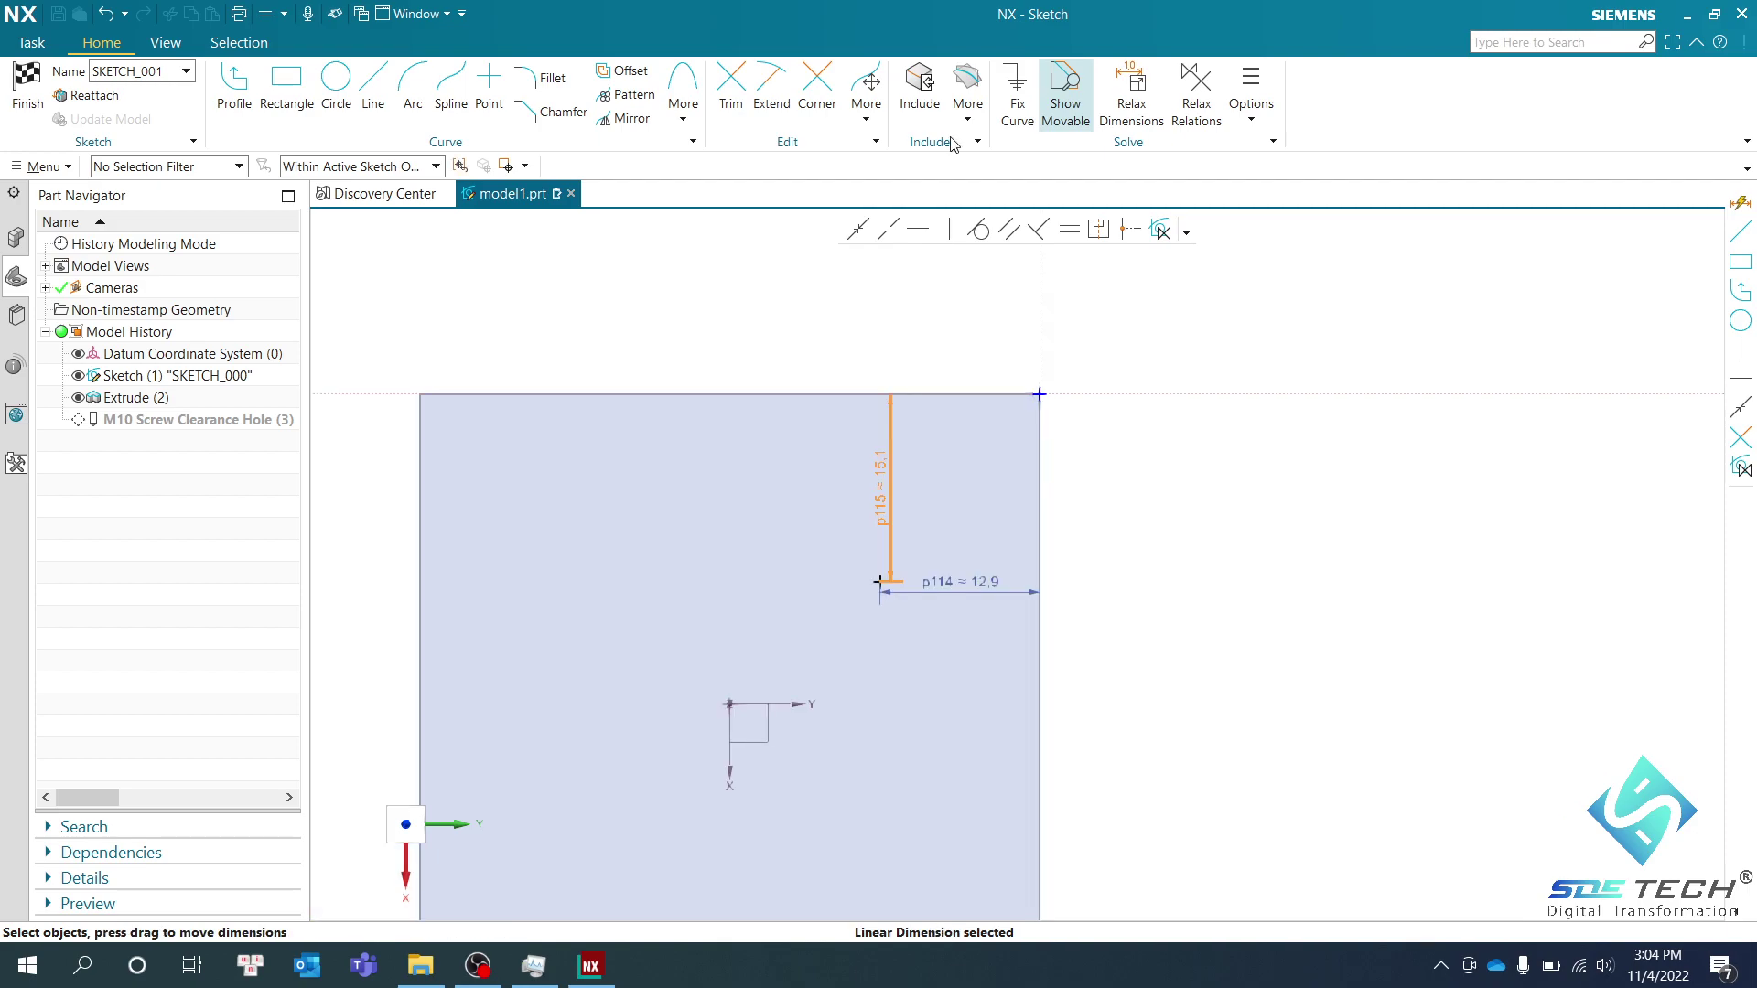
key("Escape")
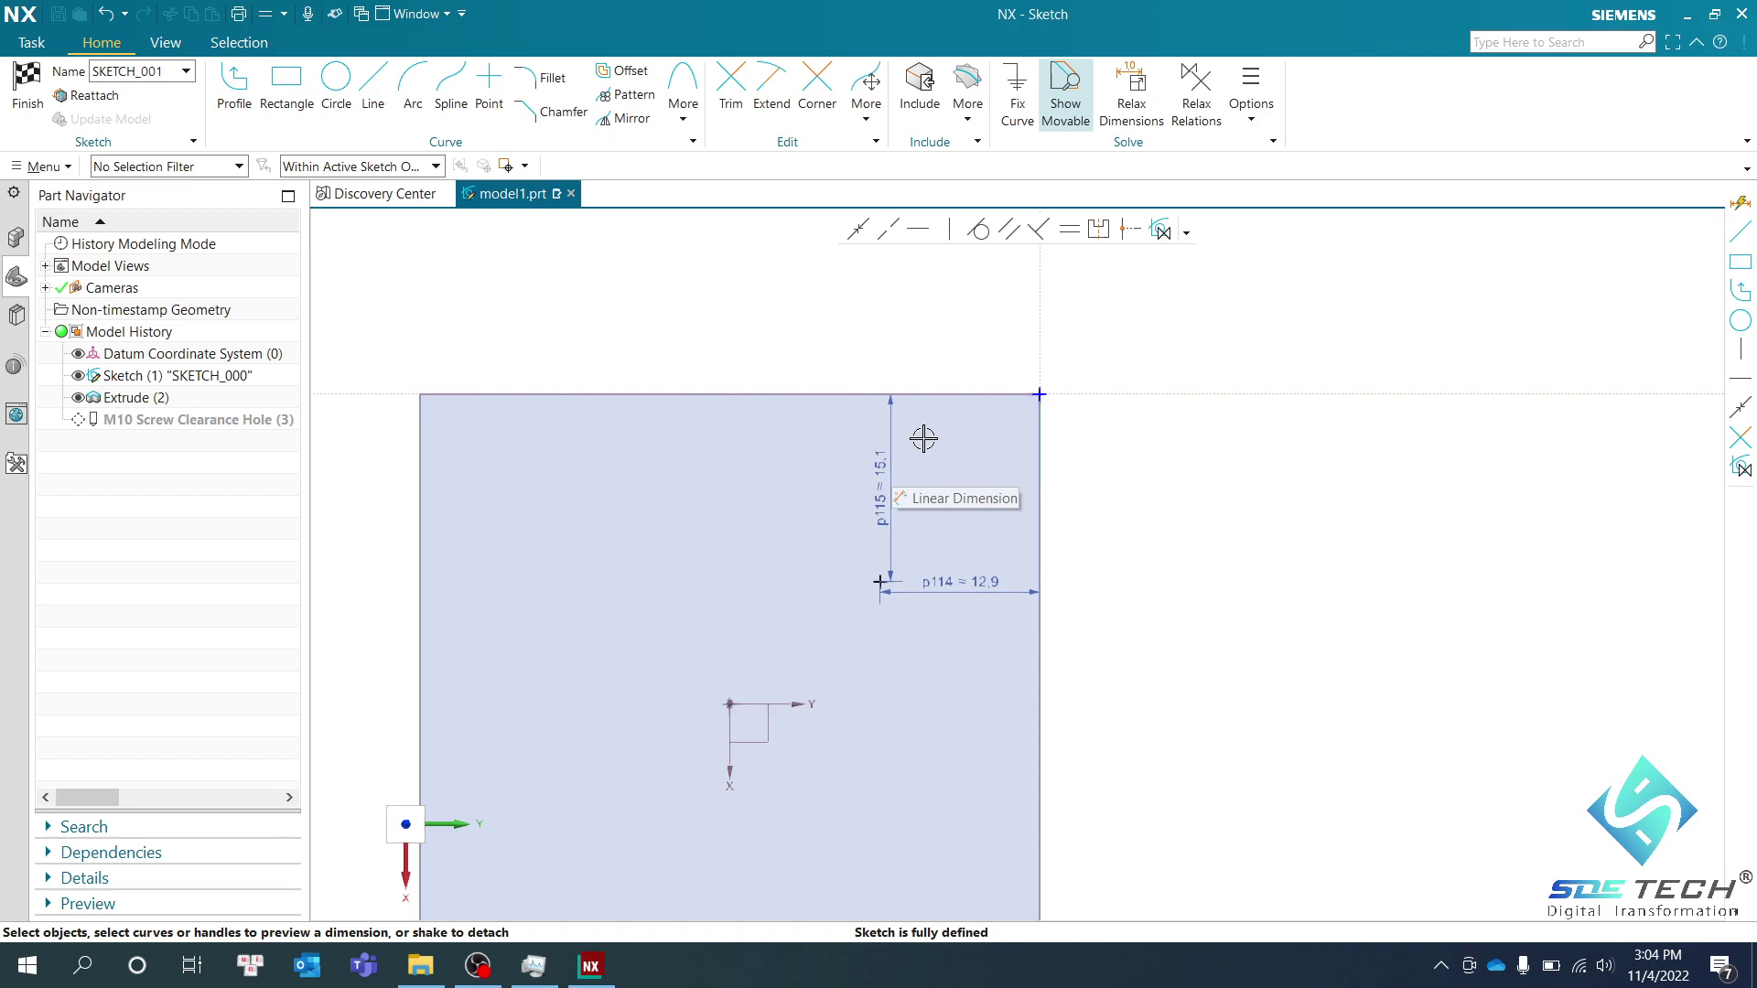
scroll(870, 561, "up", 6)
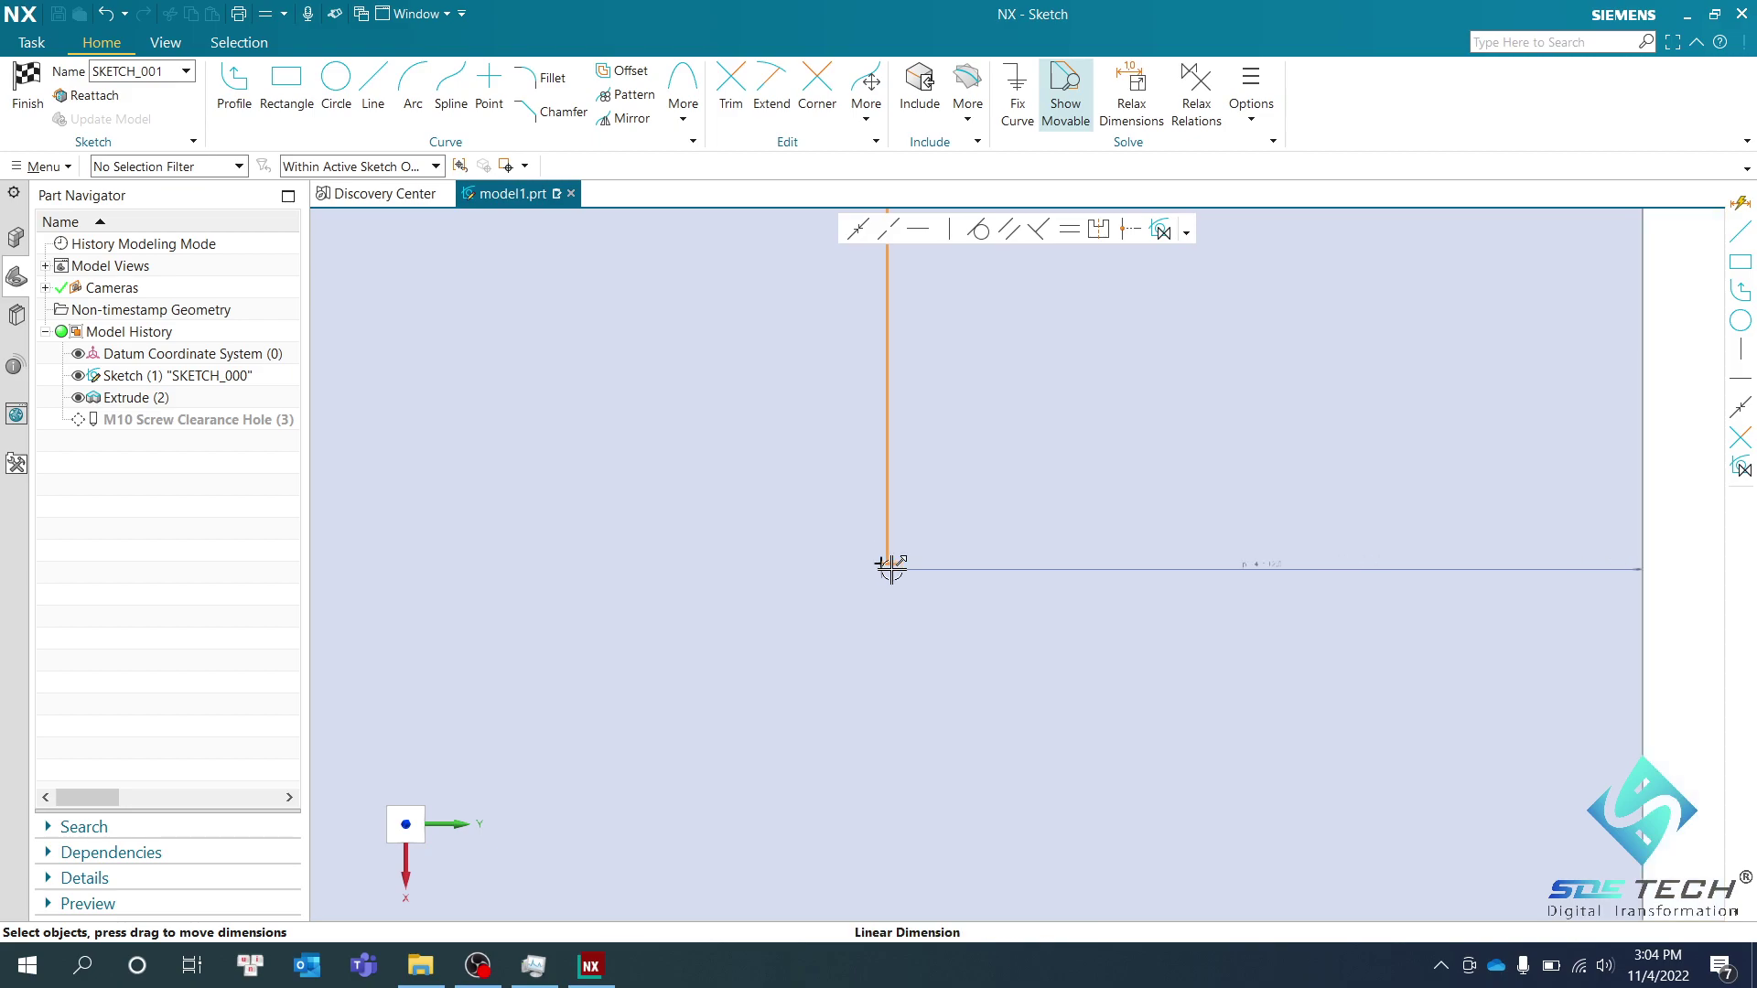
scroll(891, 567, "down", 5)
double_click(894, 459)
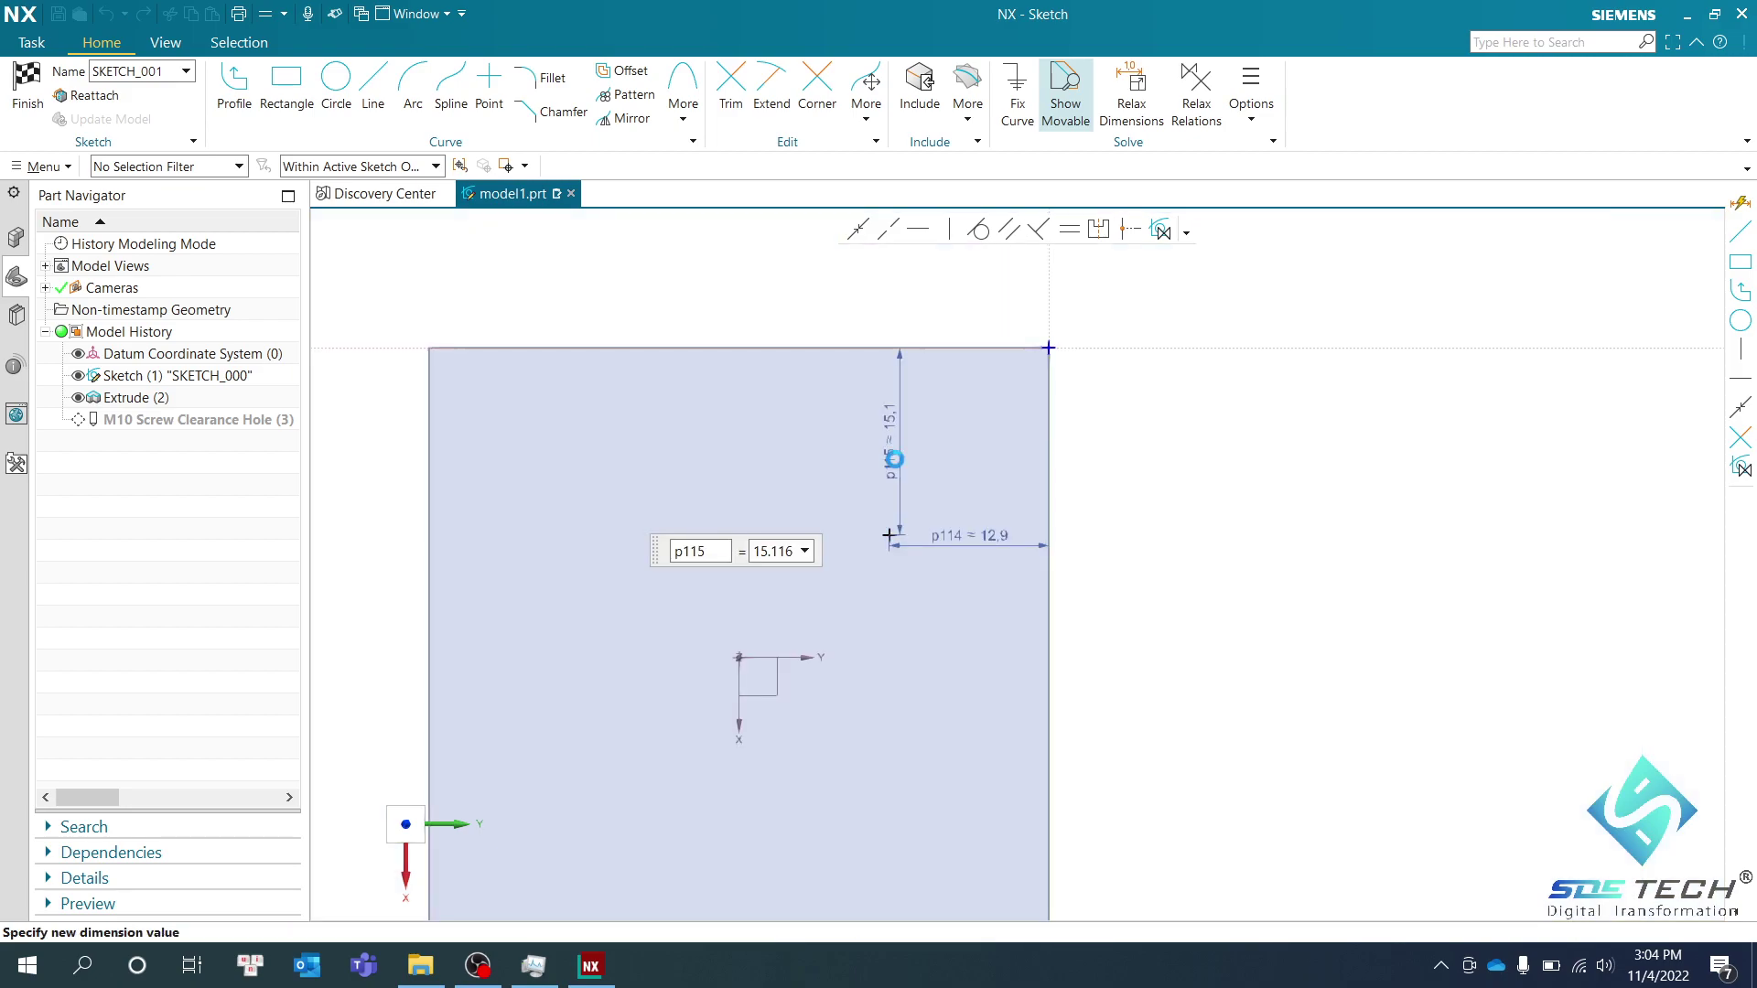
type("20")
key("Return")
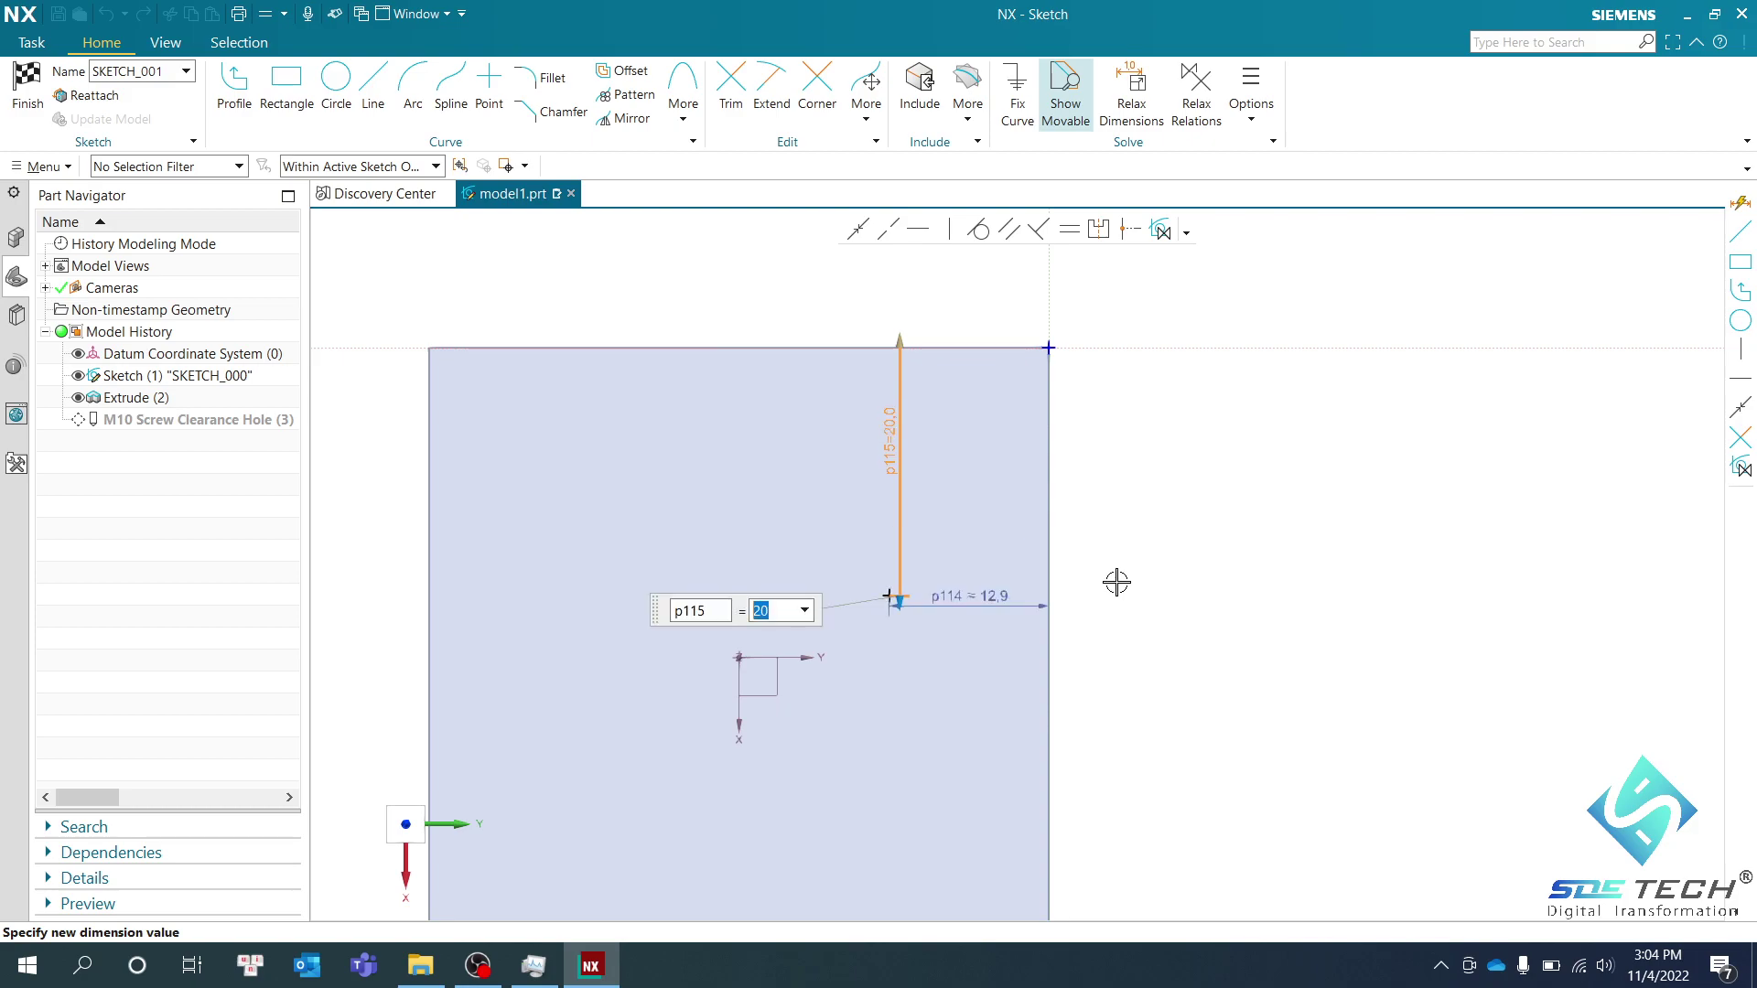
Set the hole point's horizontal distance from the block's side edge to 20 mm, finish the sketch, and inspect the moved hole
double_click(999, 599)
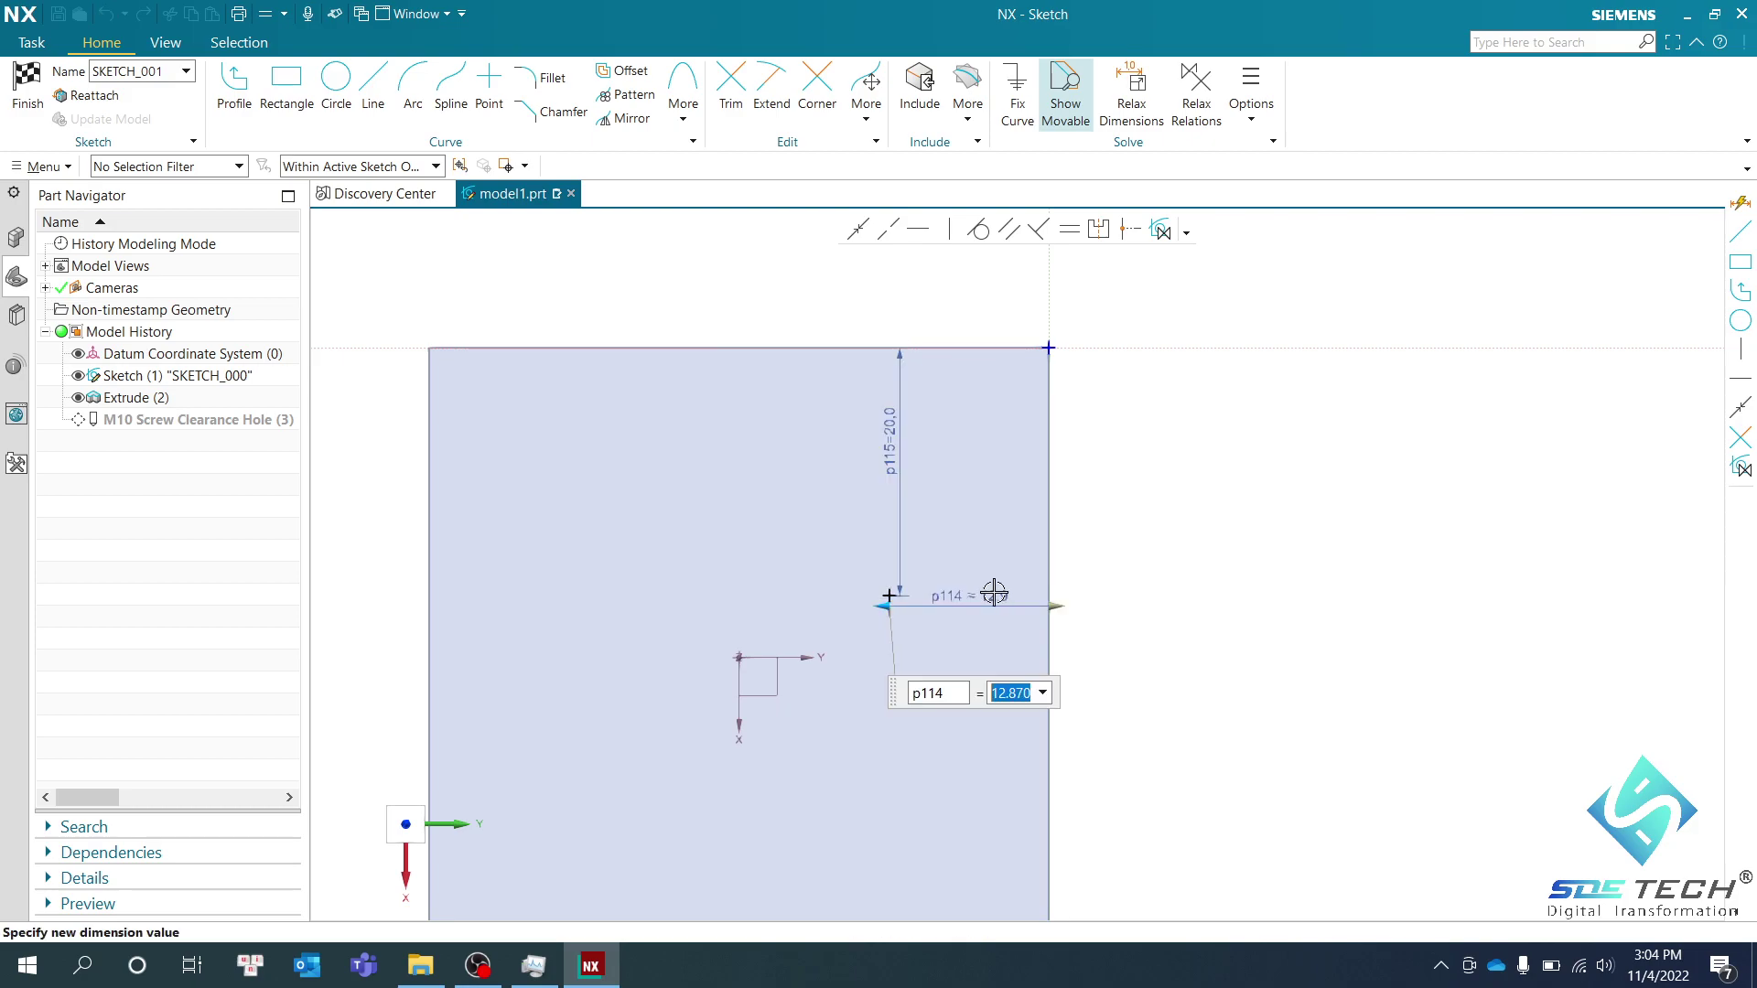
type("20")
key("Return")
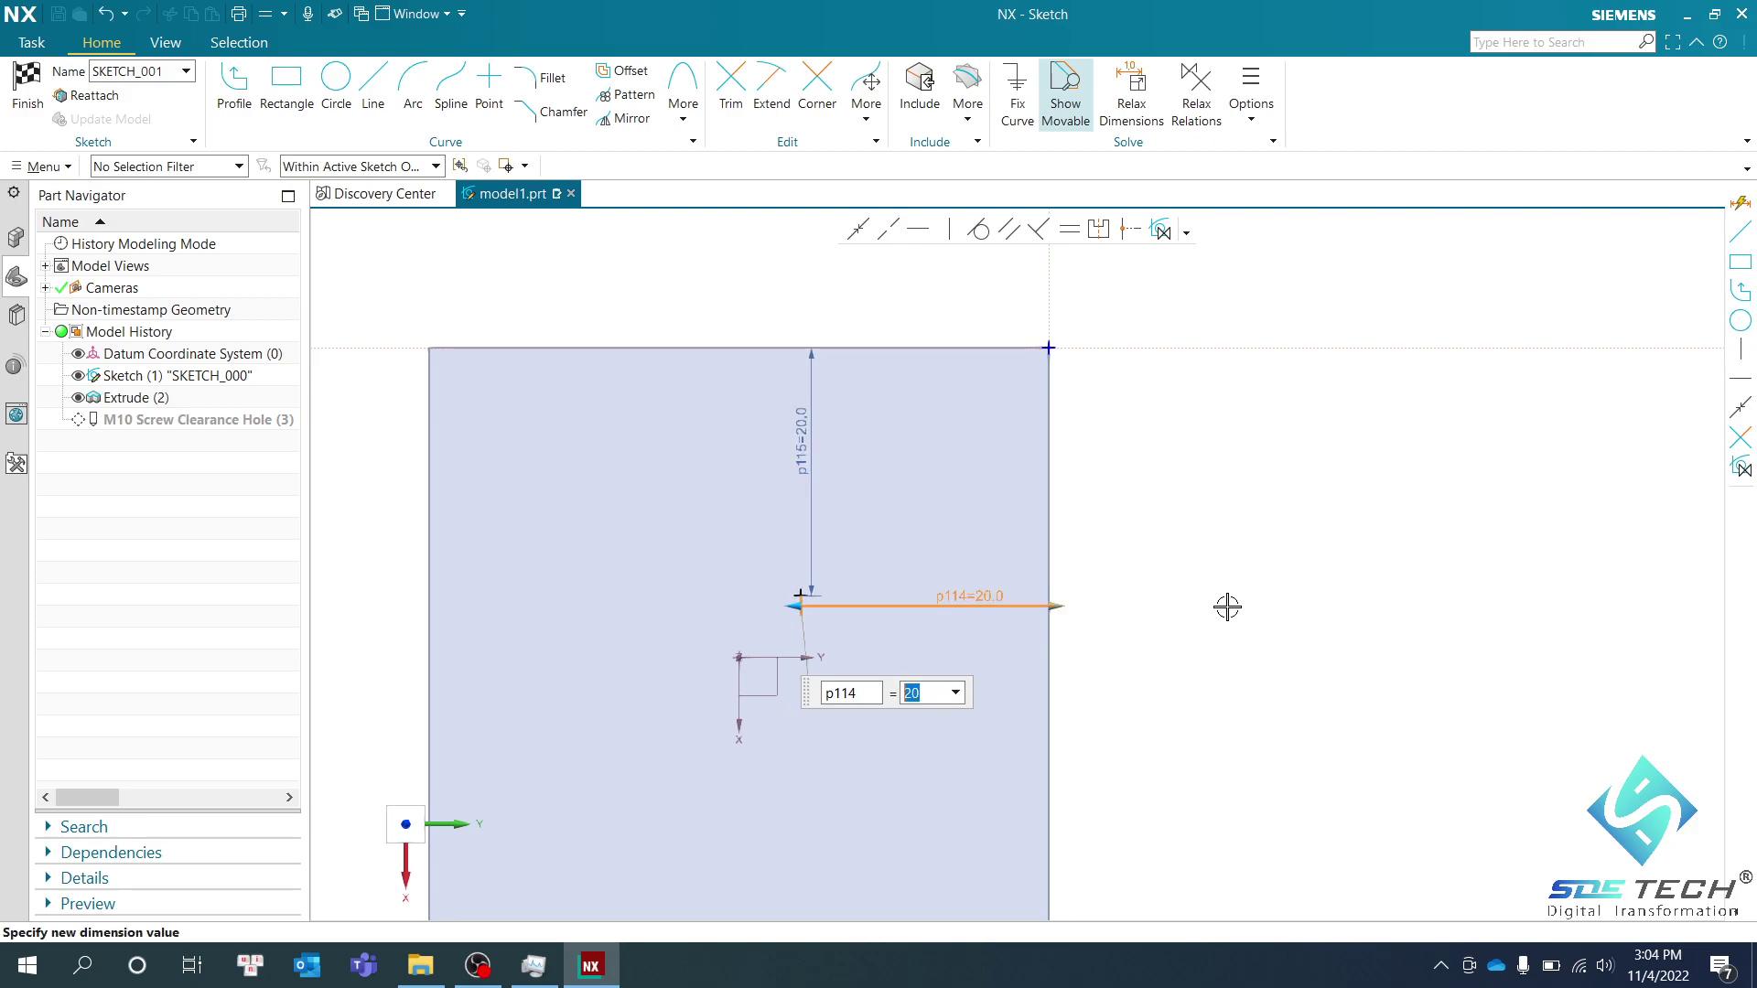
left_click(27, 87)
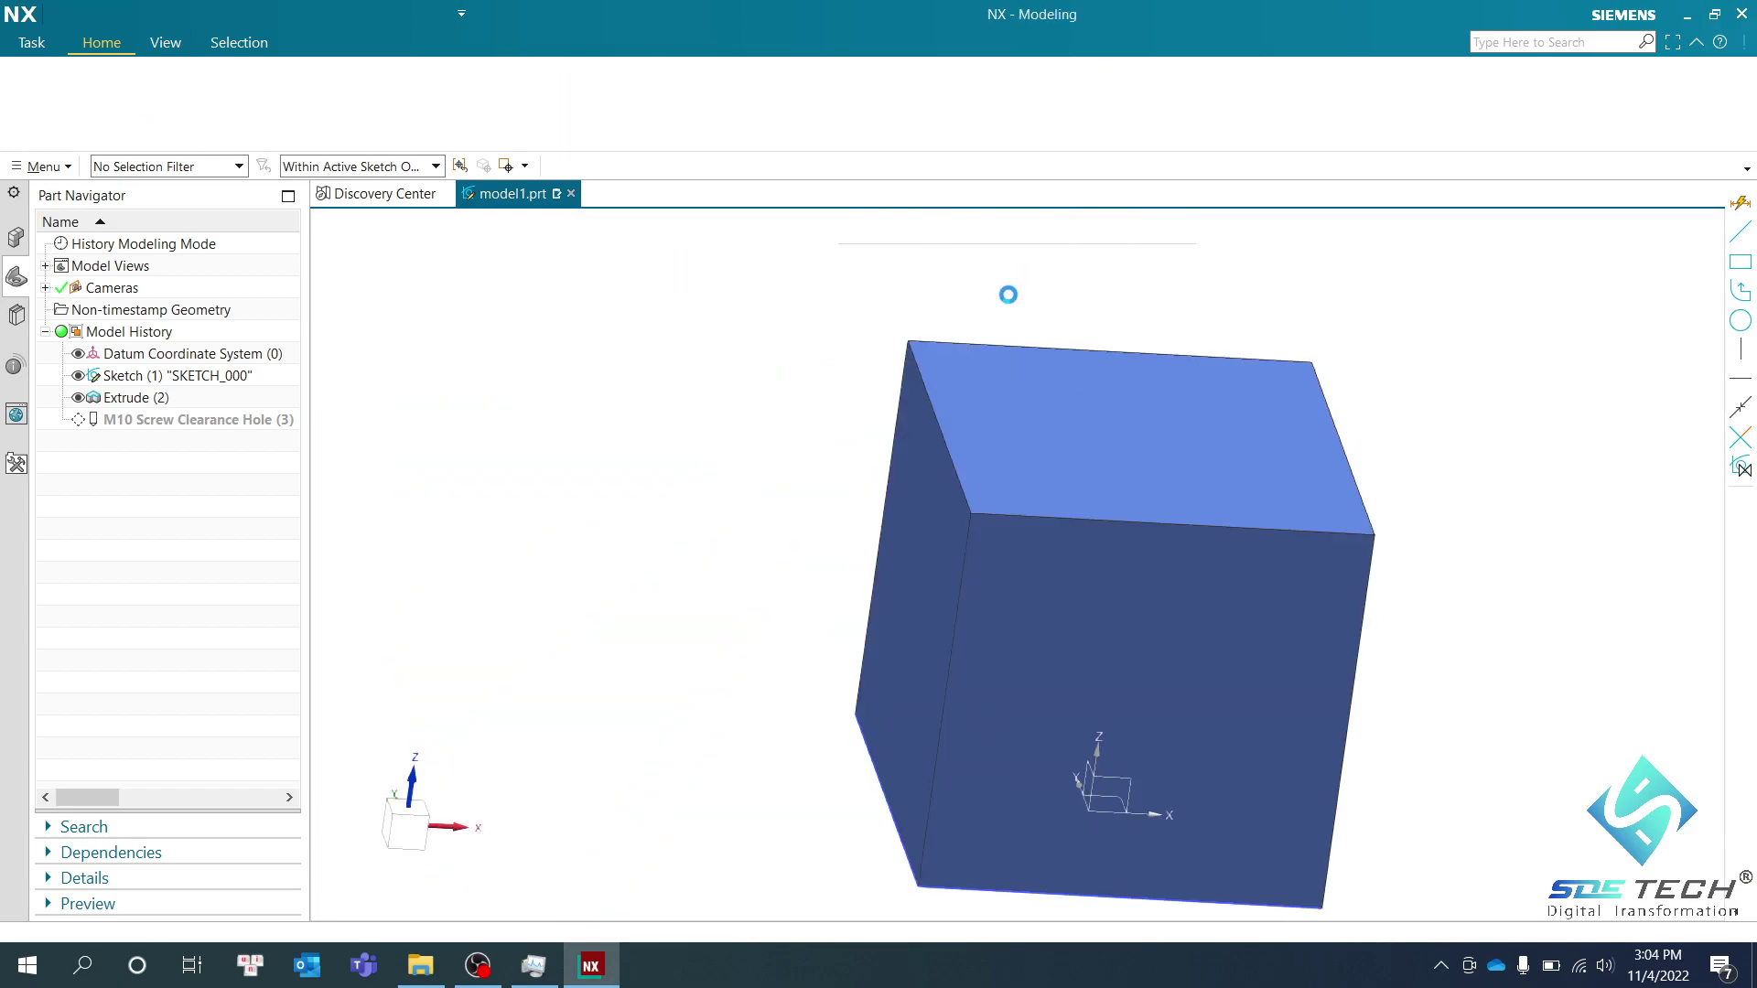
scroll(1088, 415, "up", 5)
scroll(1088, 416, "down", 5)
middle_click_drag(1088, 415, 979, 477)
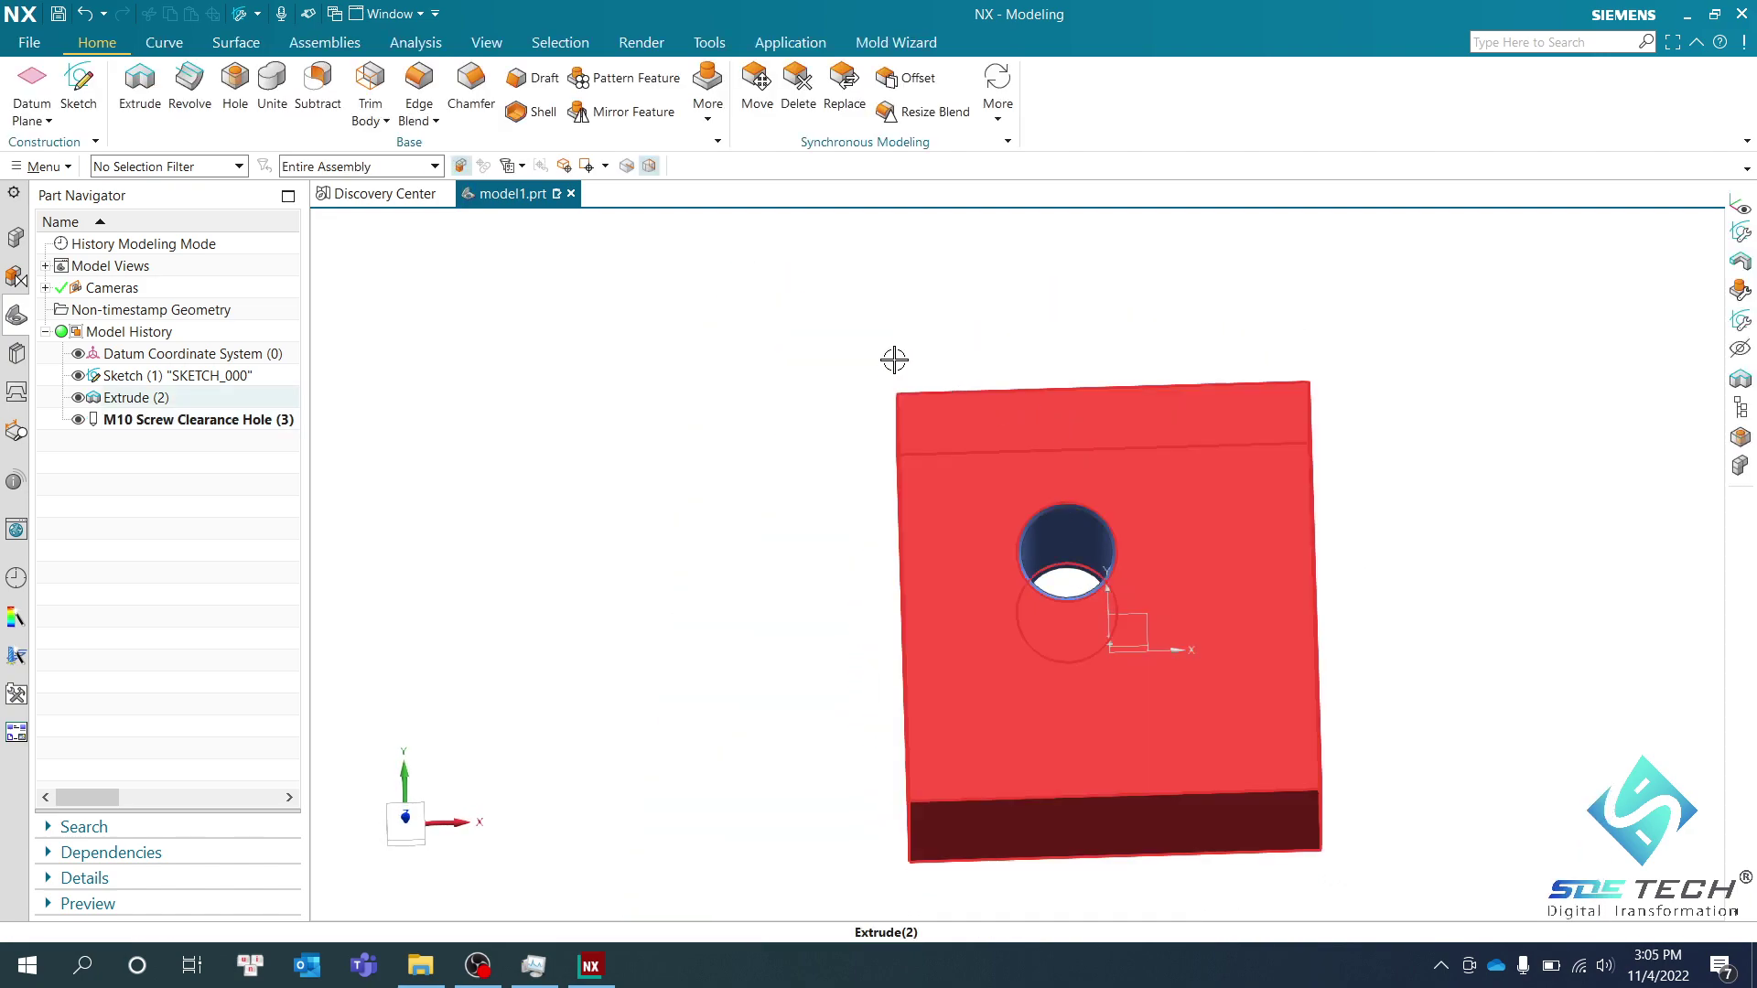
Edit the M10 screw clearance hole feature, changing its type to Counterbored and its hole size to Custom
left_click(261, 422)
right_click(262, 422)
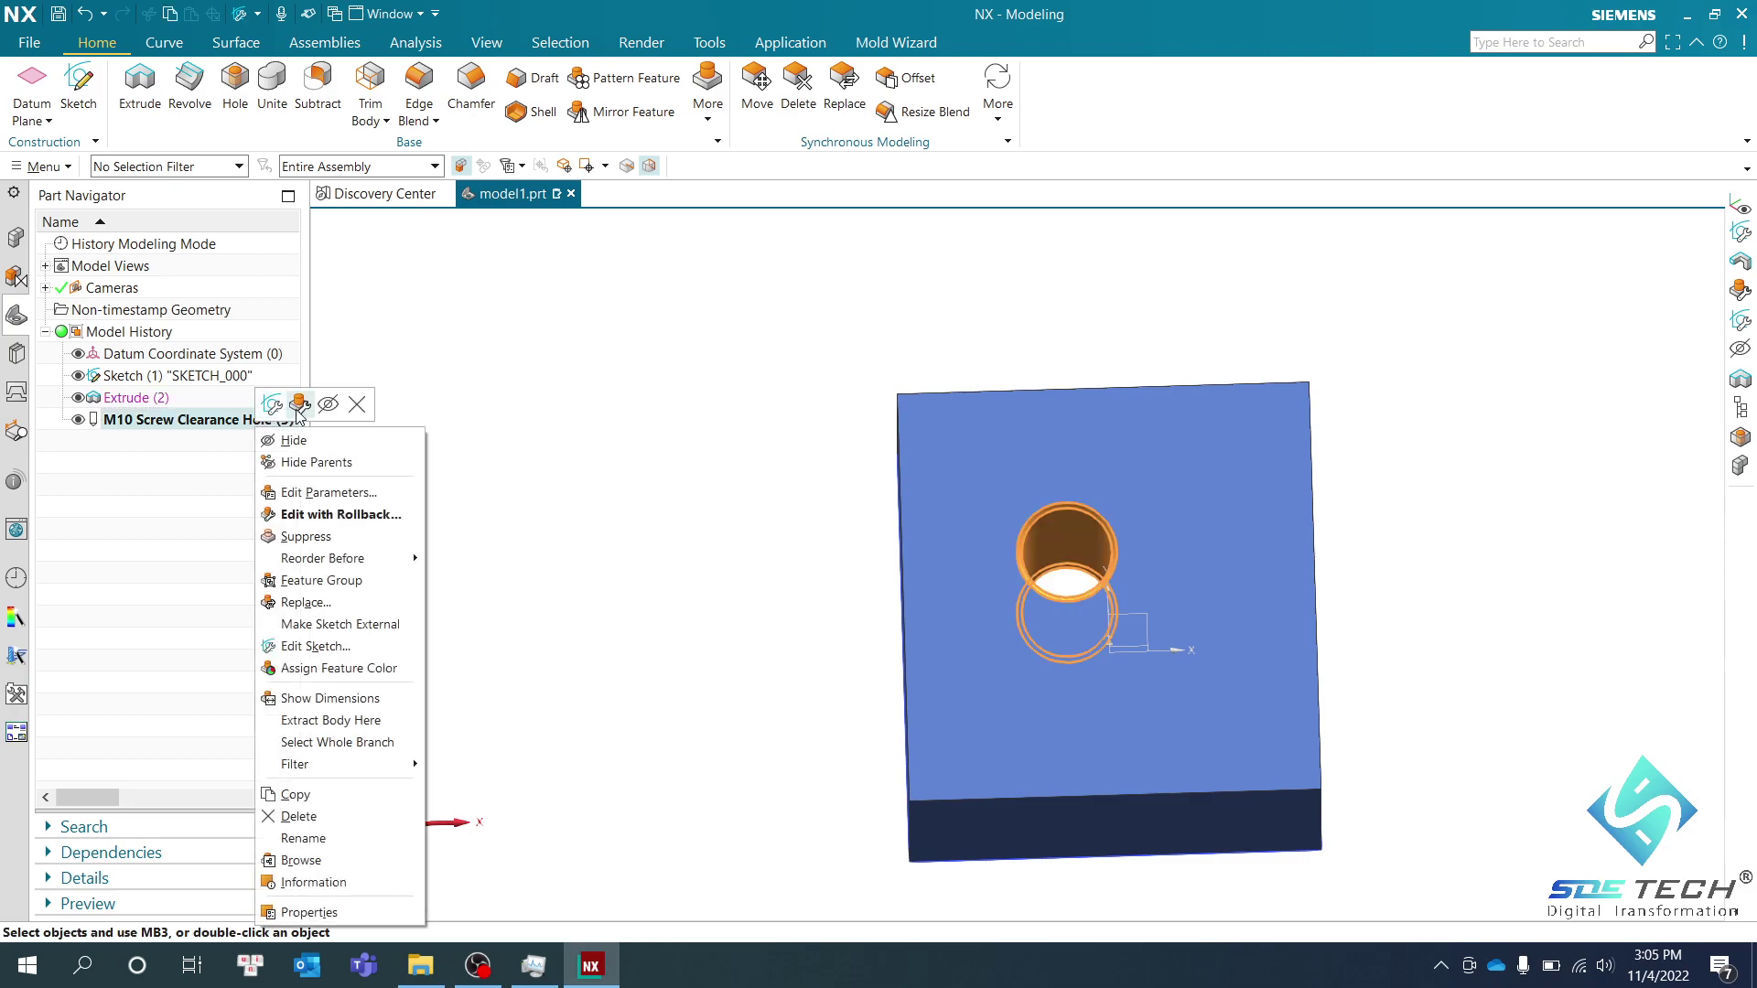
left_click(295, 408)
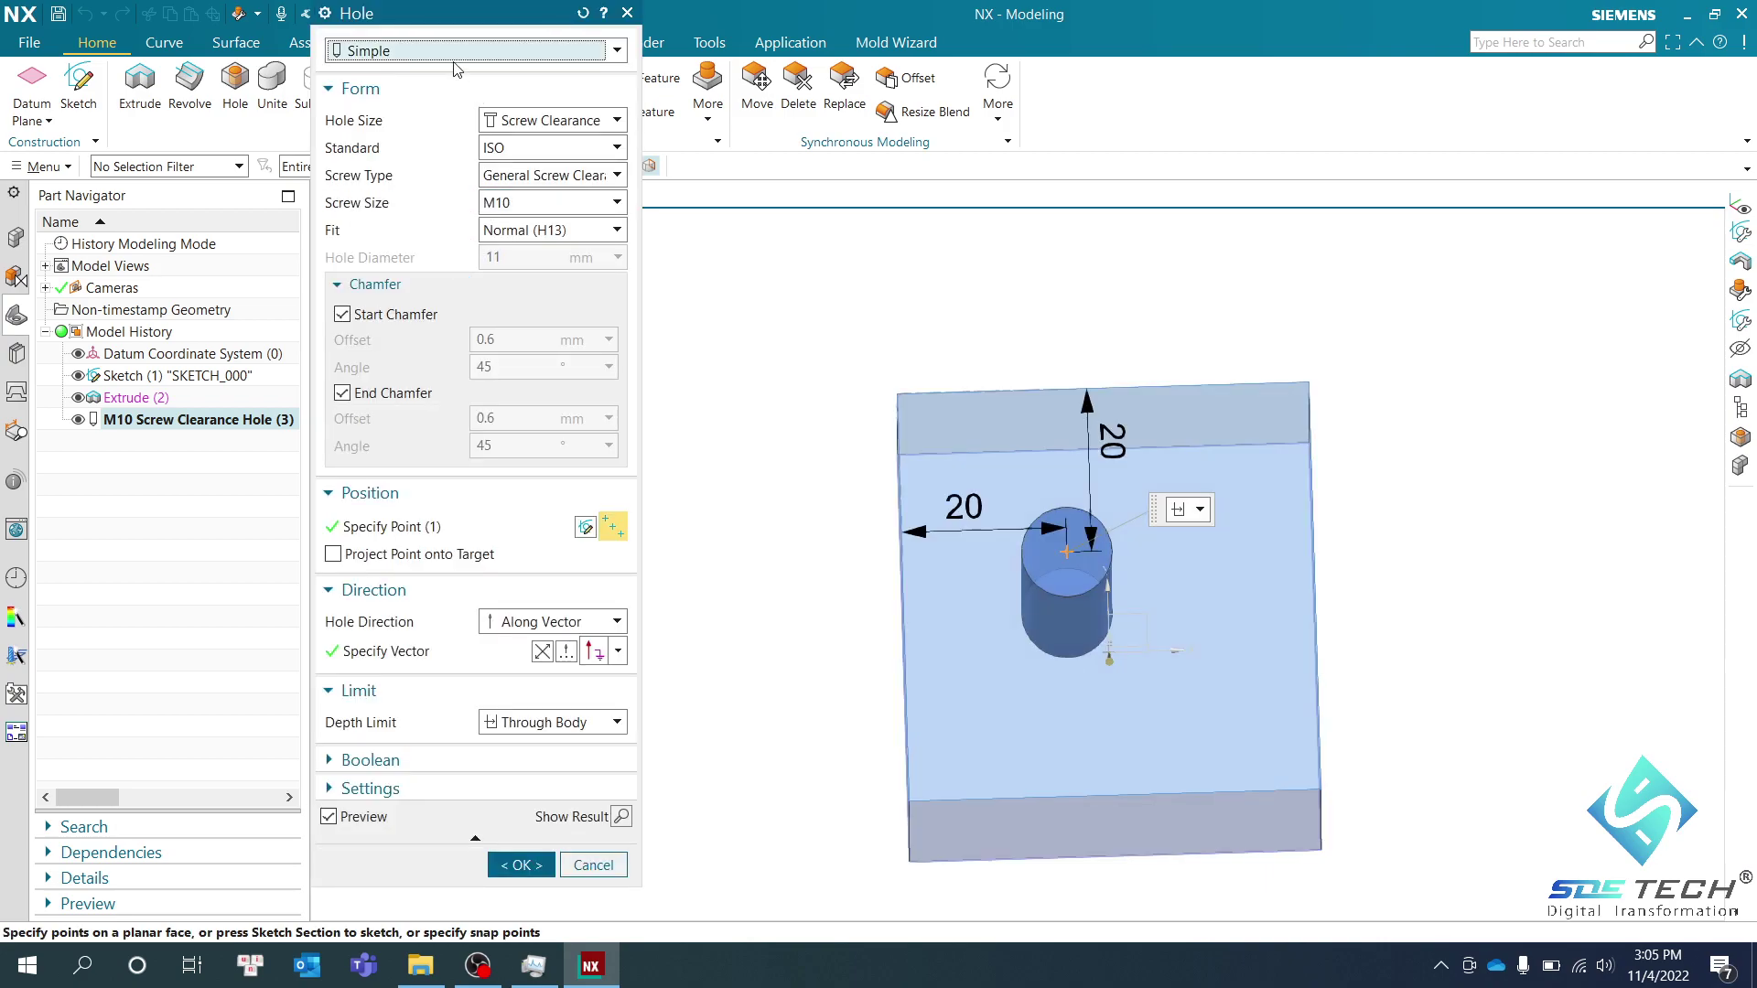
left_click(443, 55)
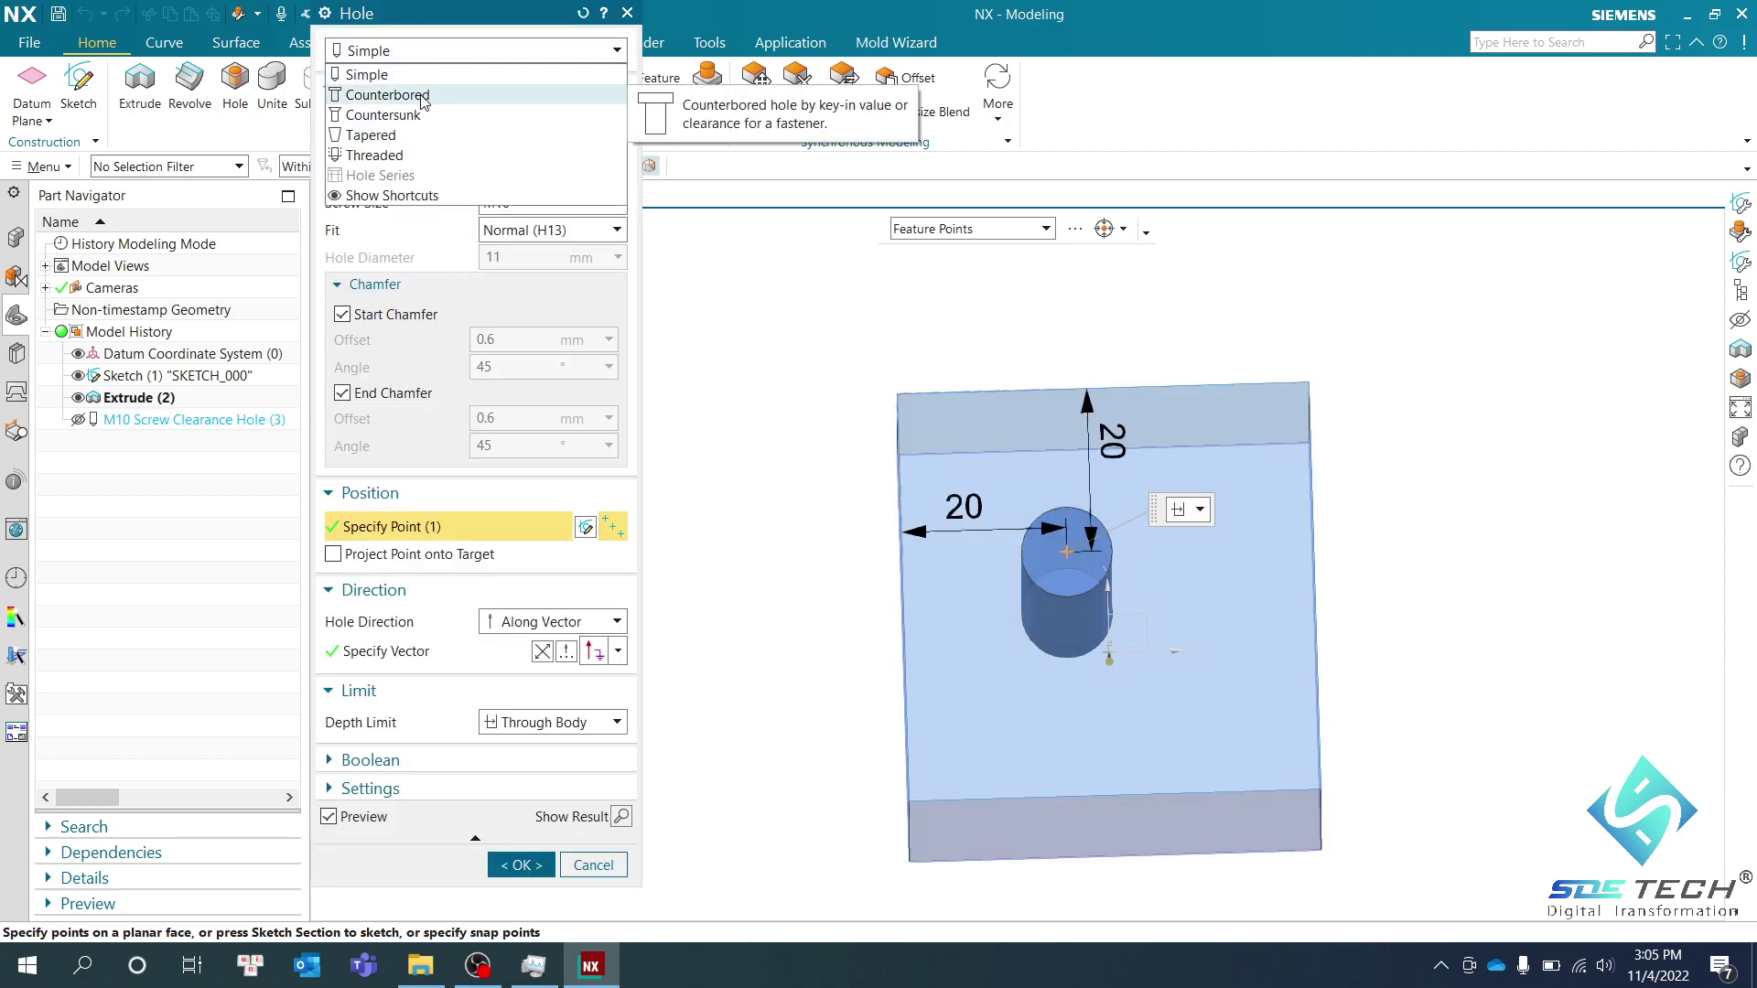
left_click(366, 97)
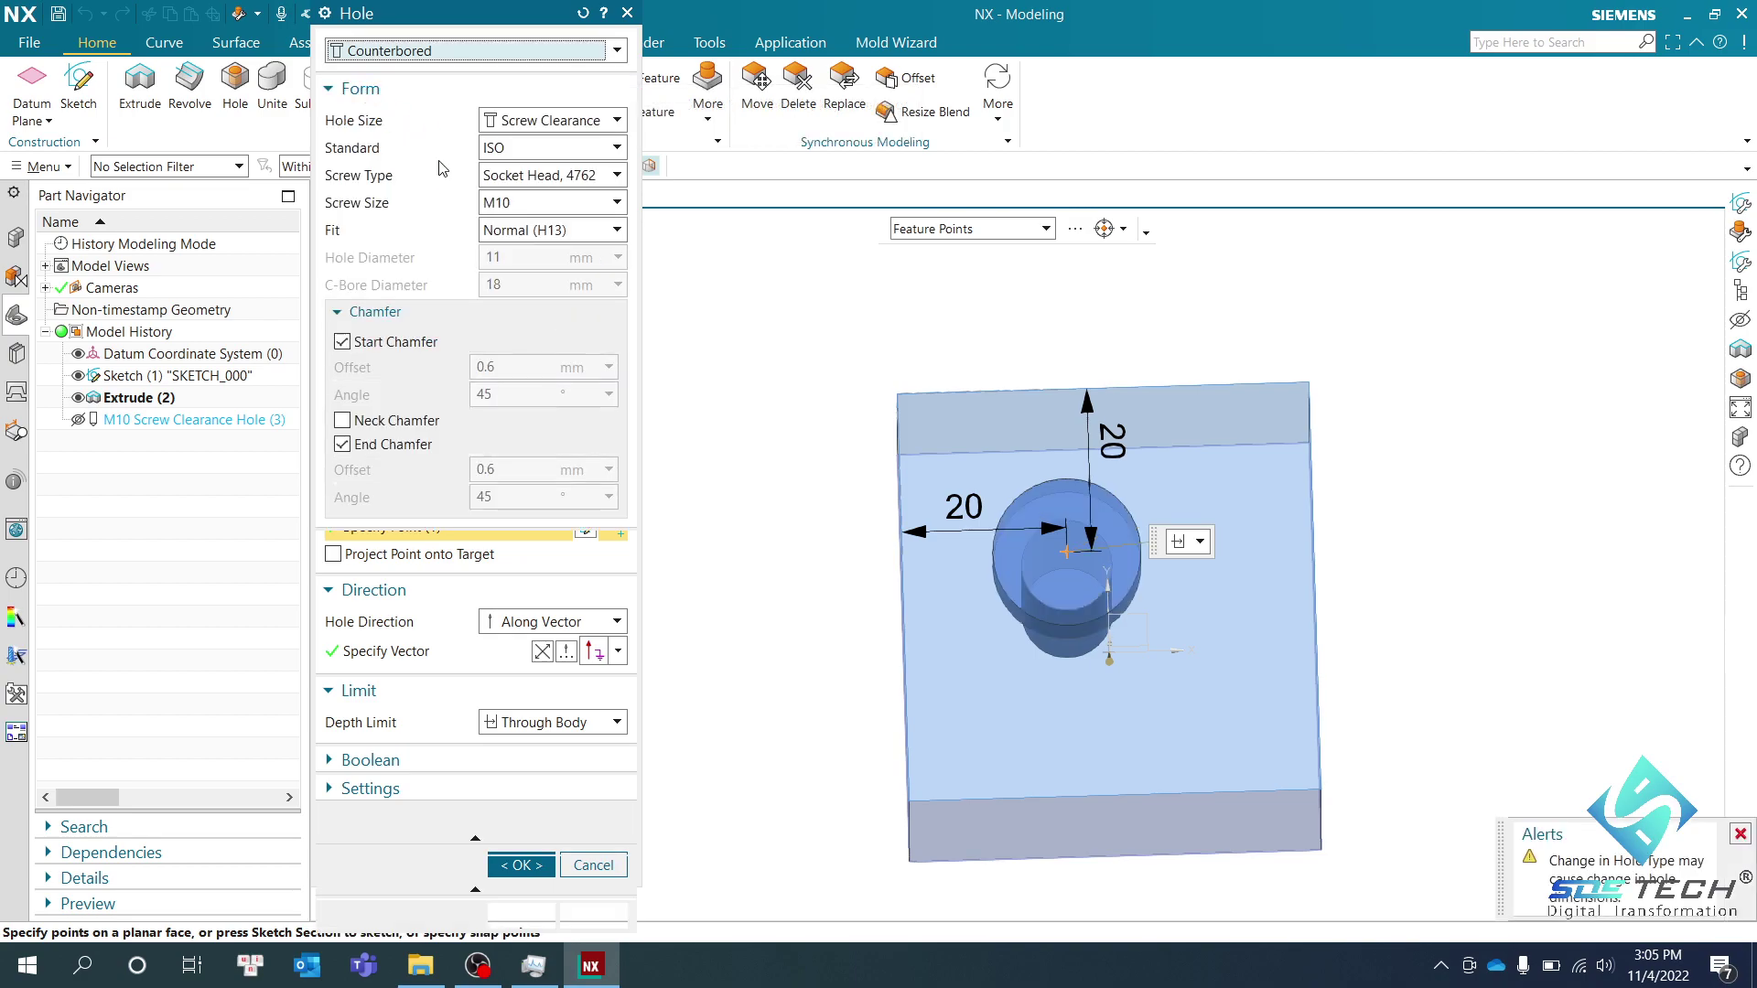
left_click(520, 123)
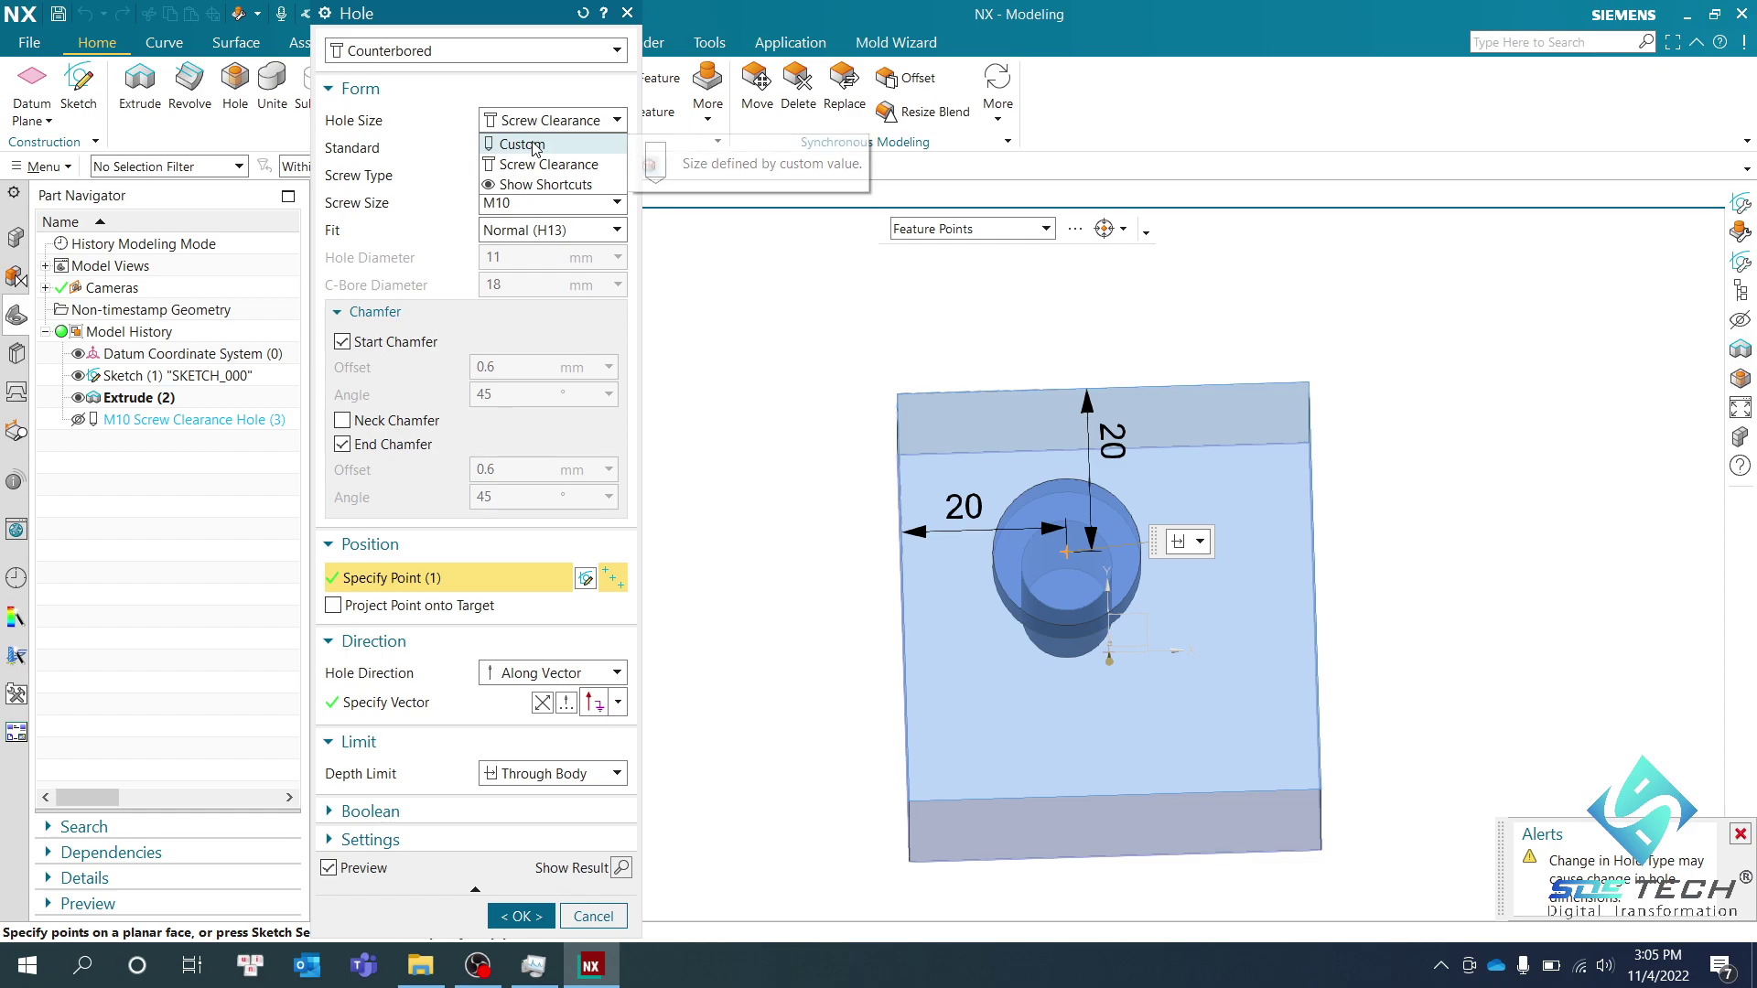
left_click(539, 143)
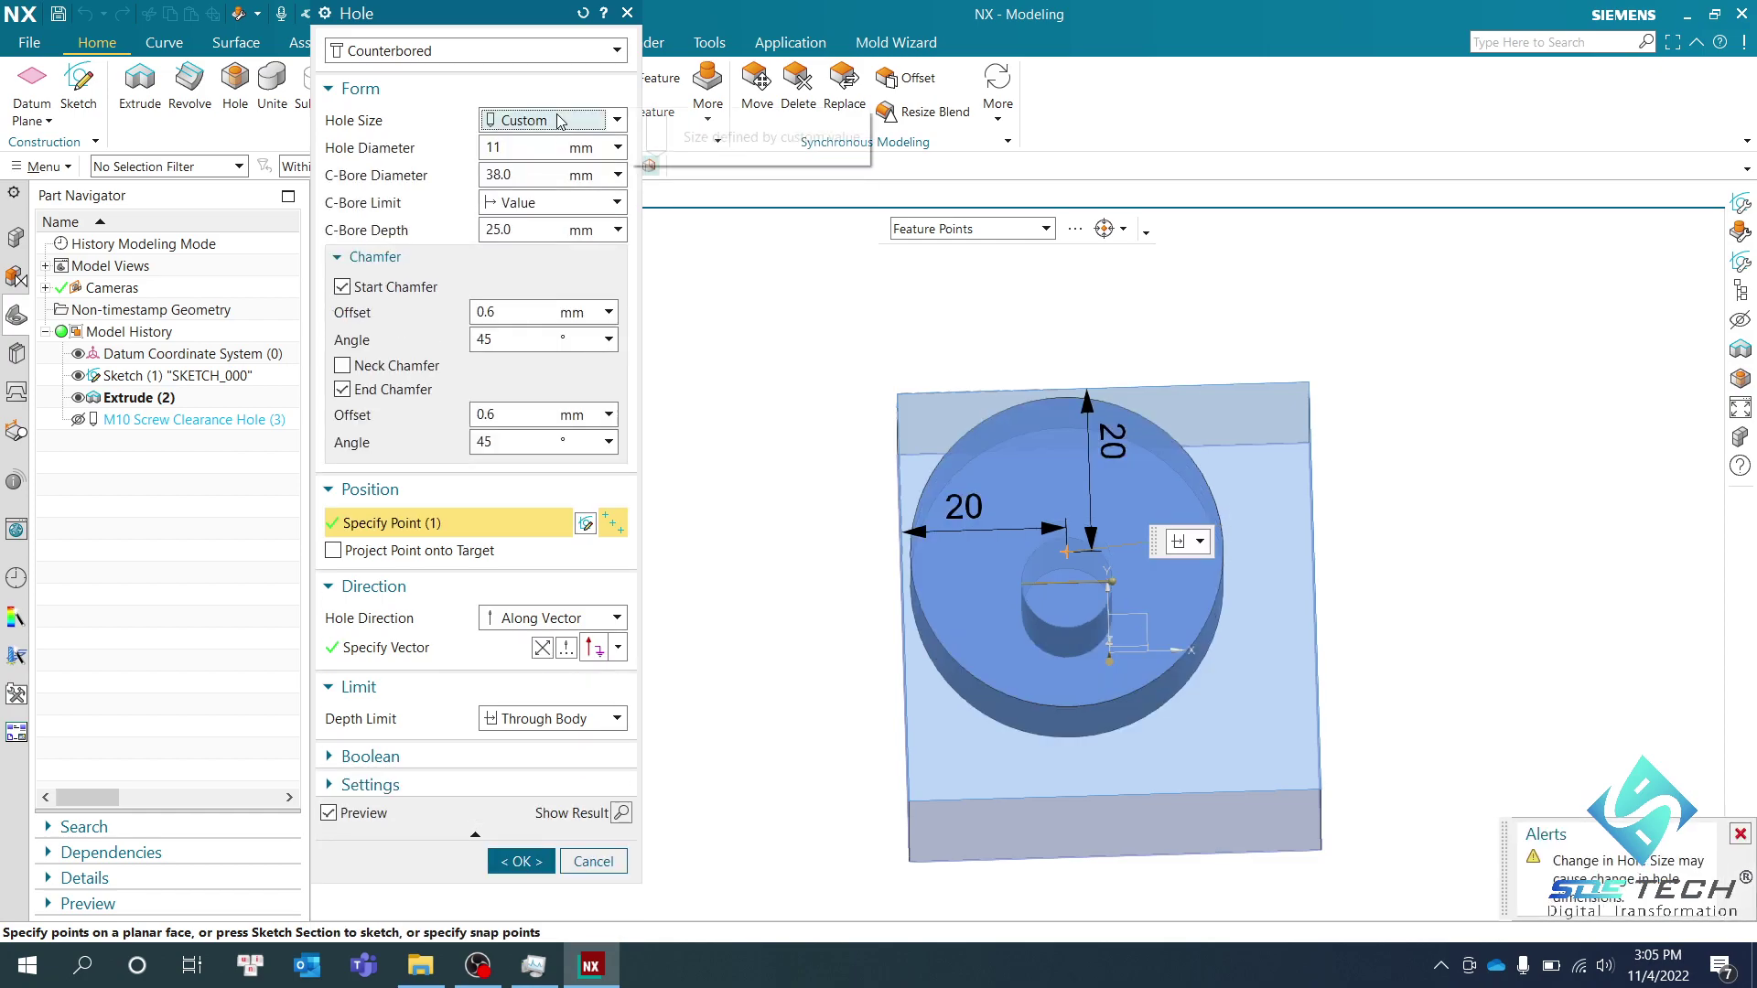
Set the counterbored hole's hole diameter to 15 mm and its counterbore diameter to 20 mm
scroll(1650, 474, "down", 1)
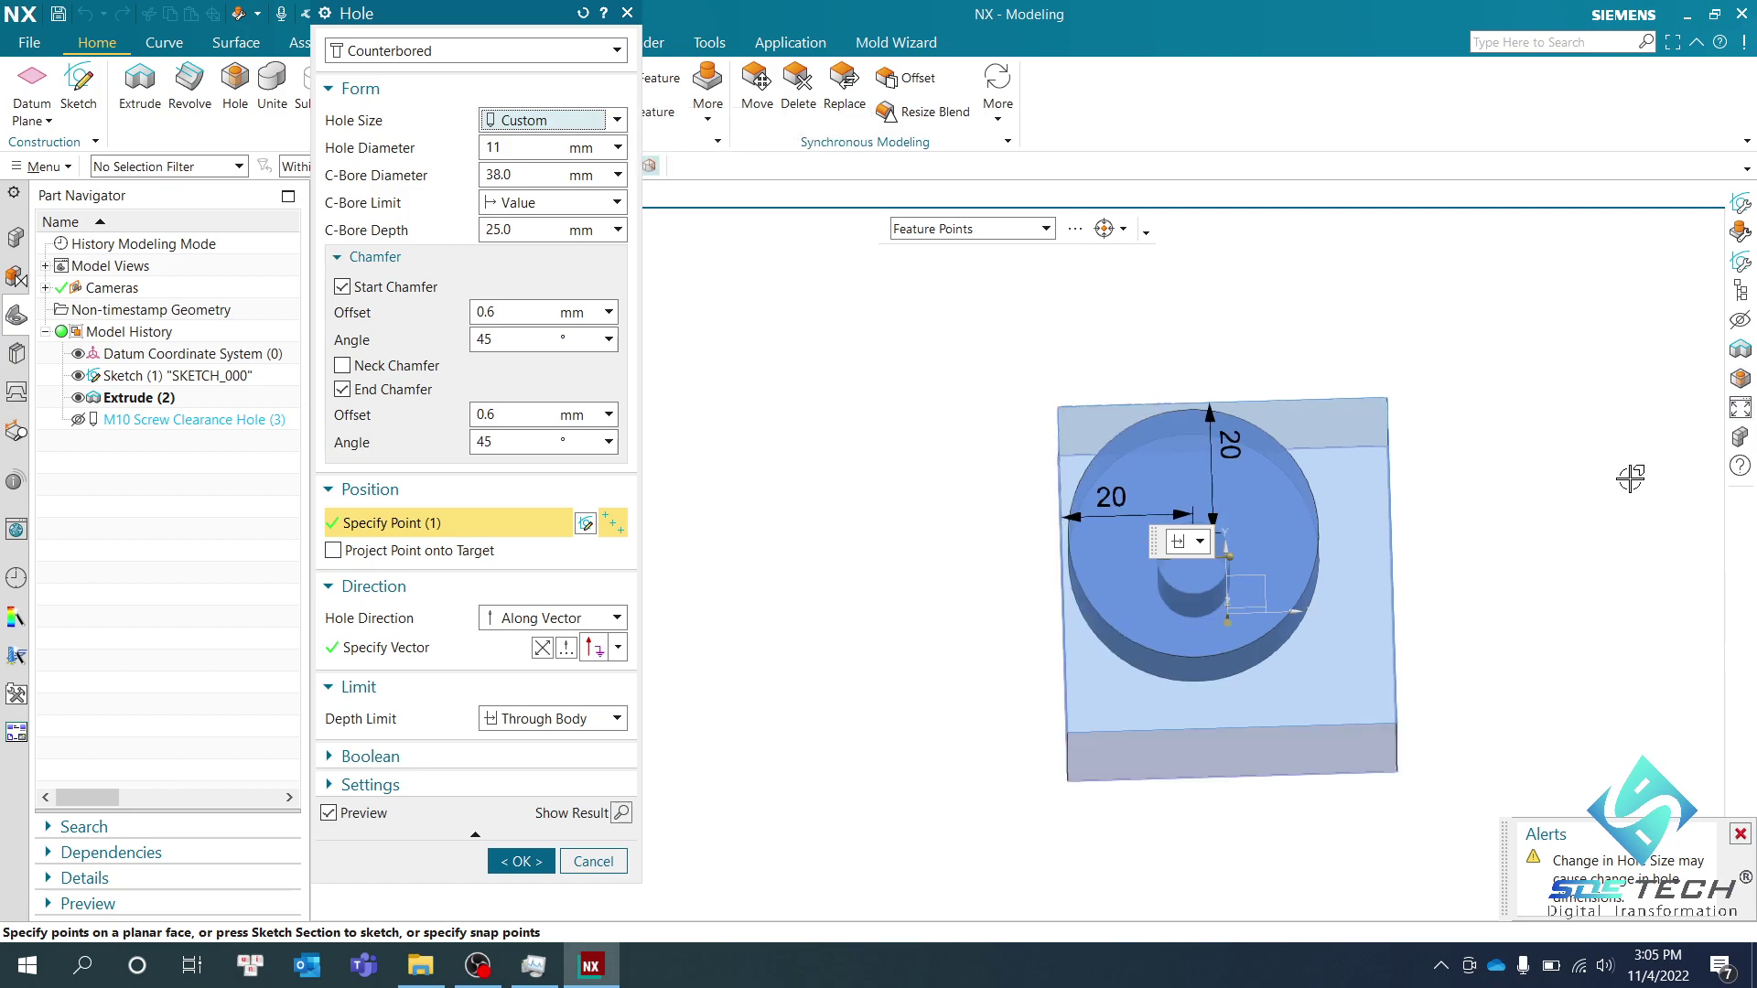
middle_click_drag(1629, 476, 1547, 389)
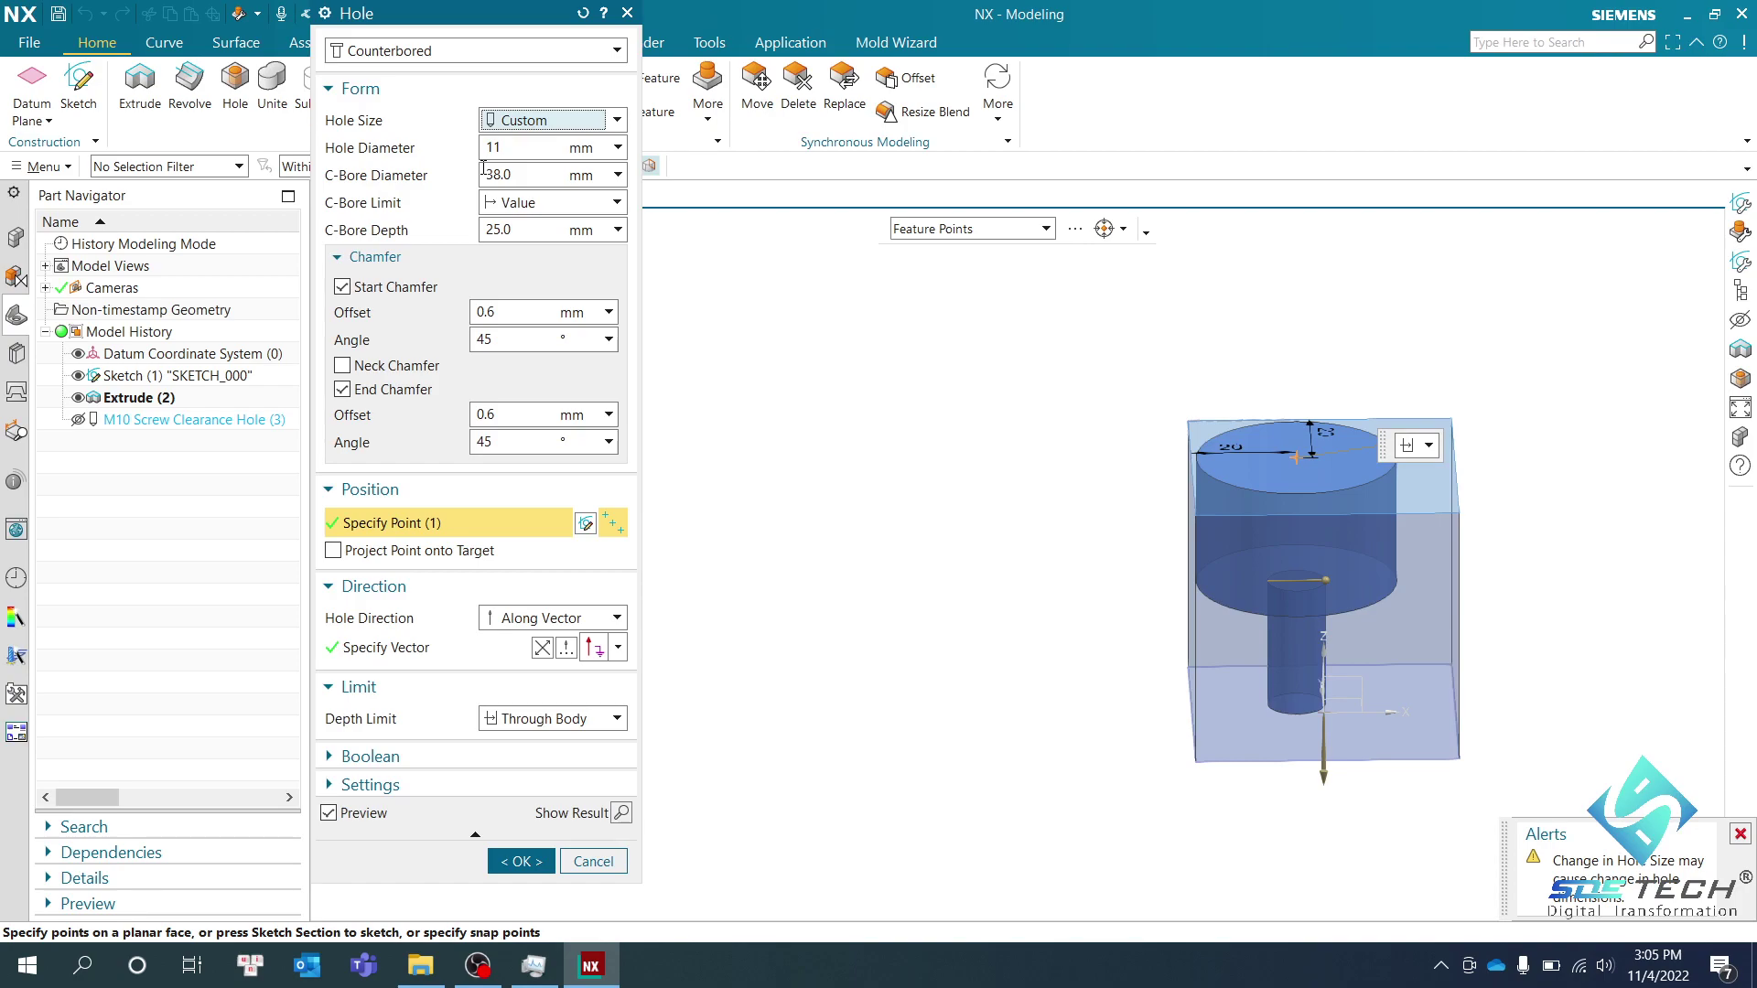
scroll(1272, 664, "up", 3)
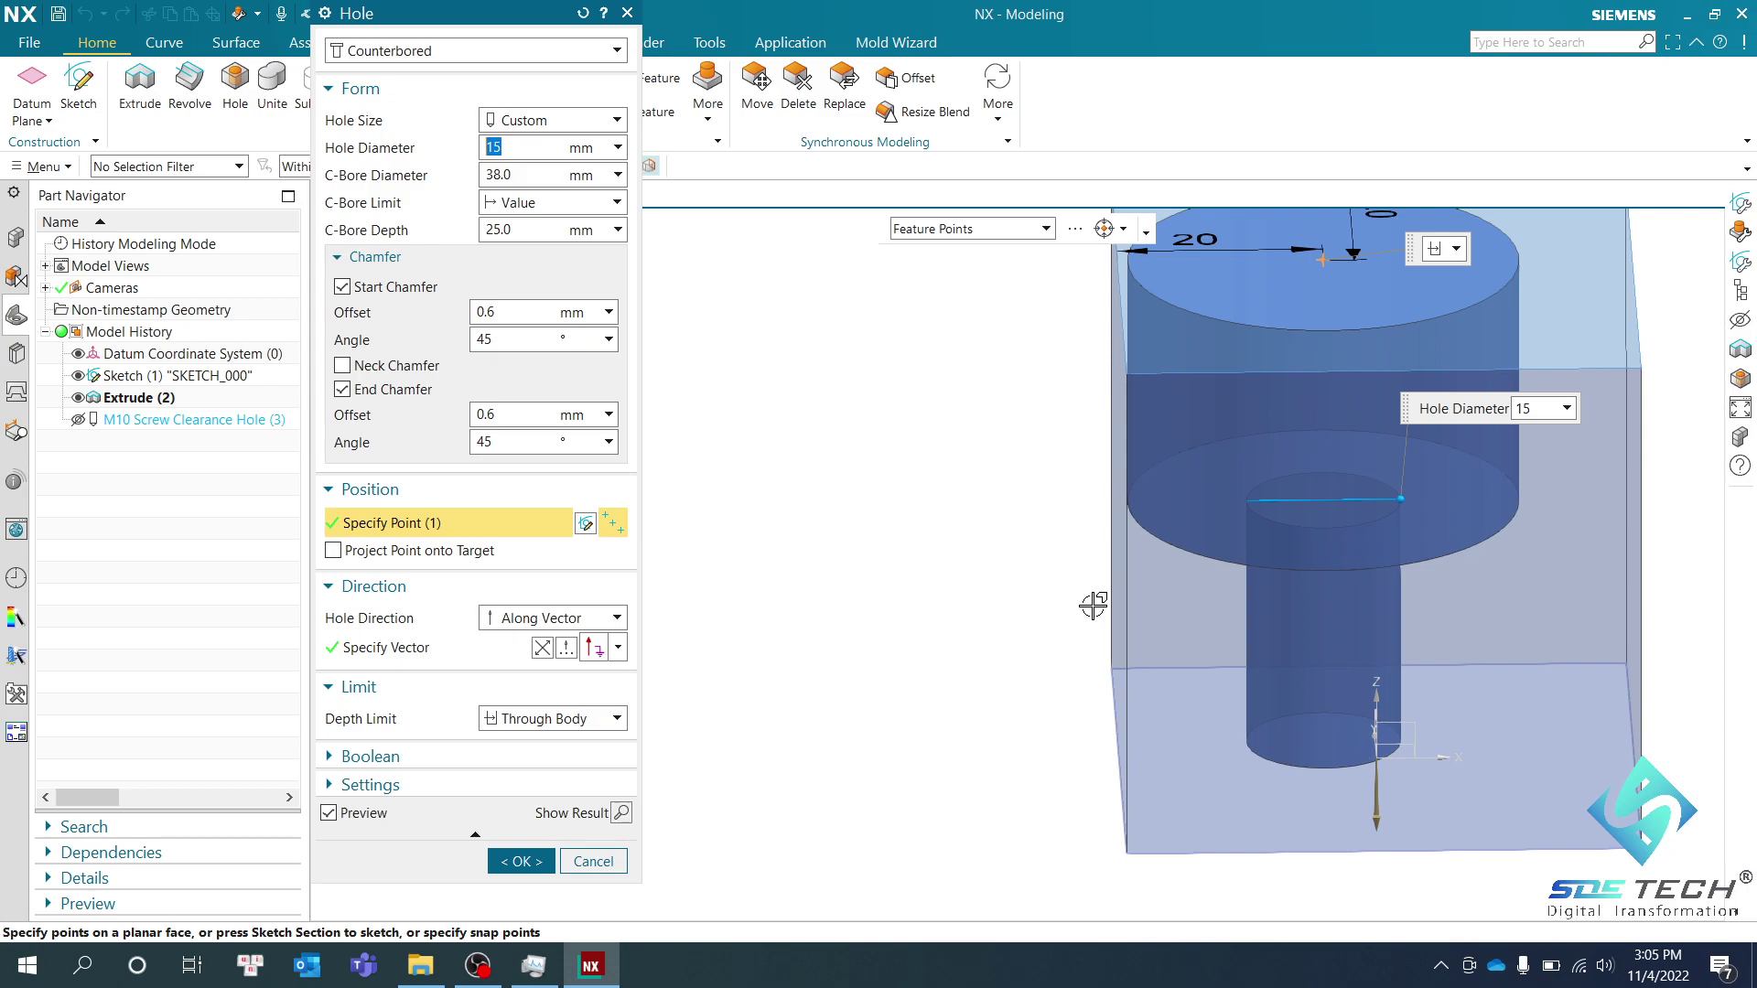
scroll(1094, 606, "down", 2)
left_click(529, 175)
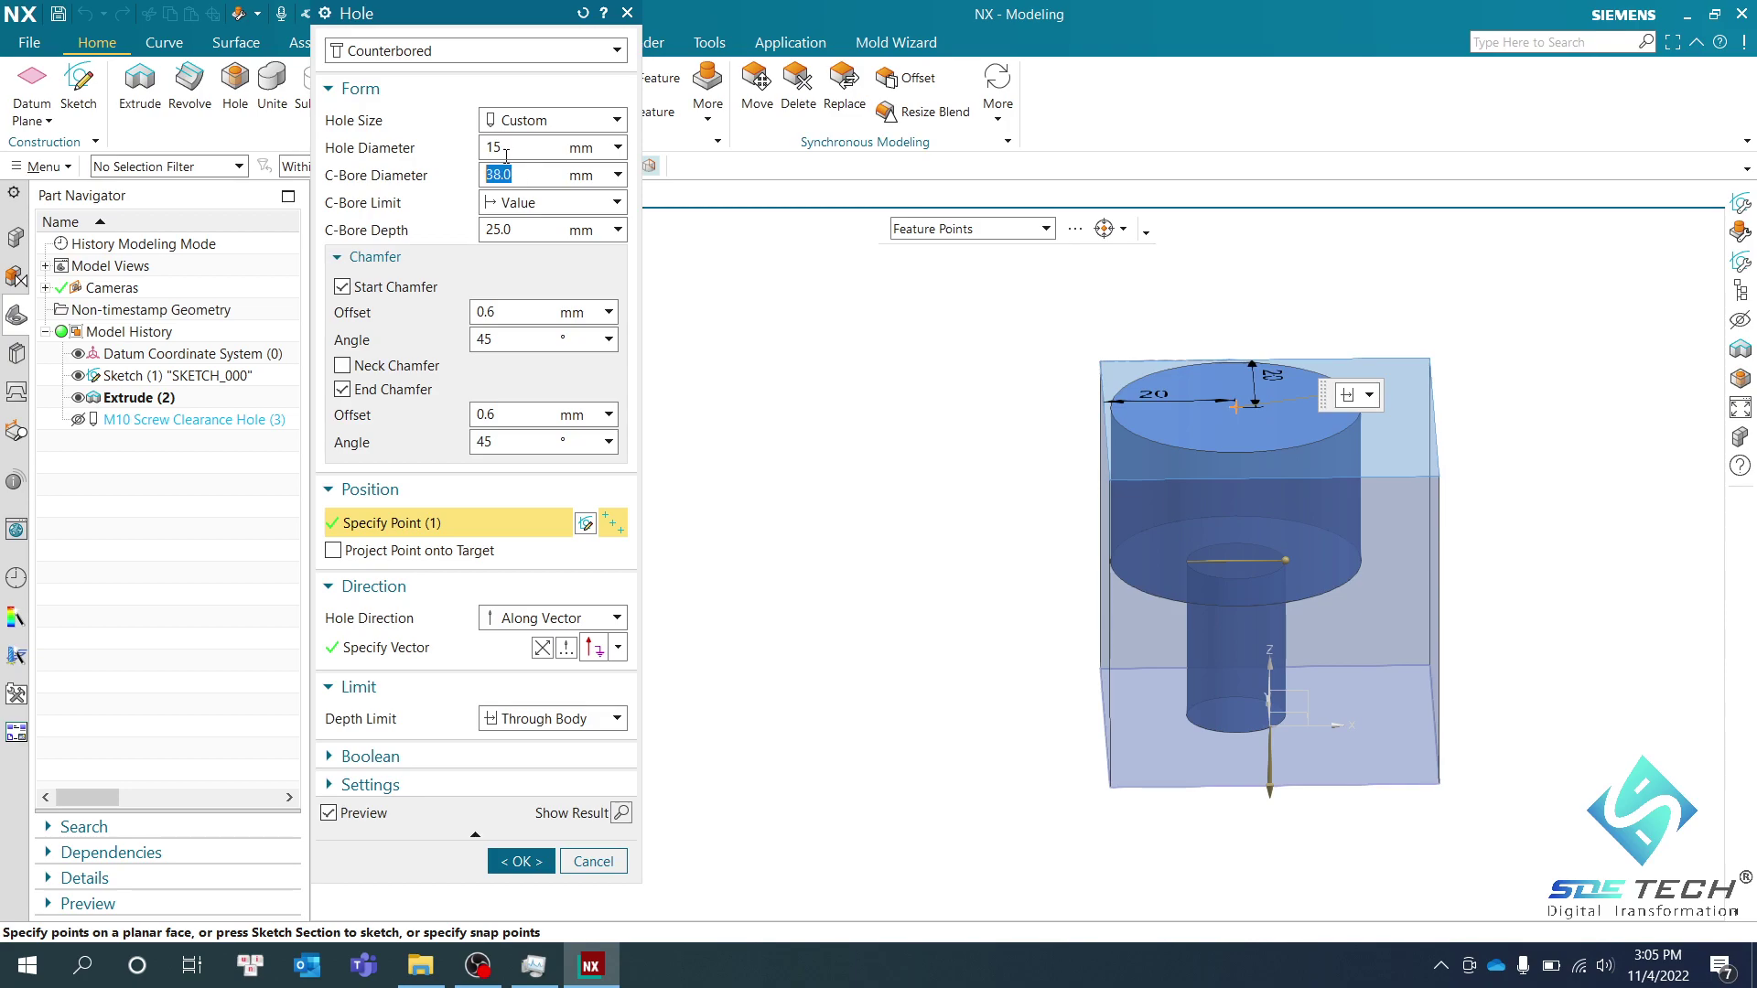
type("10")
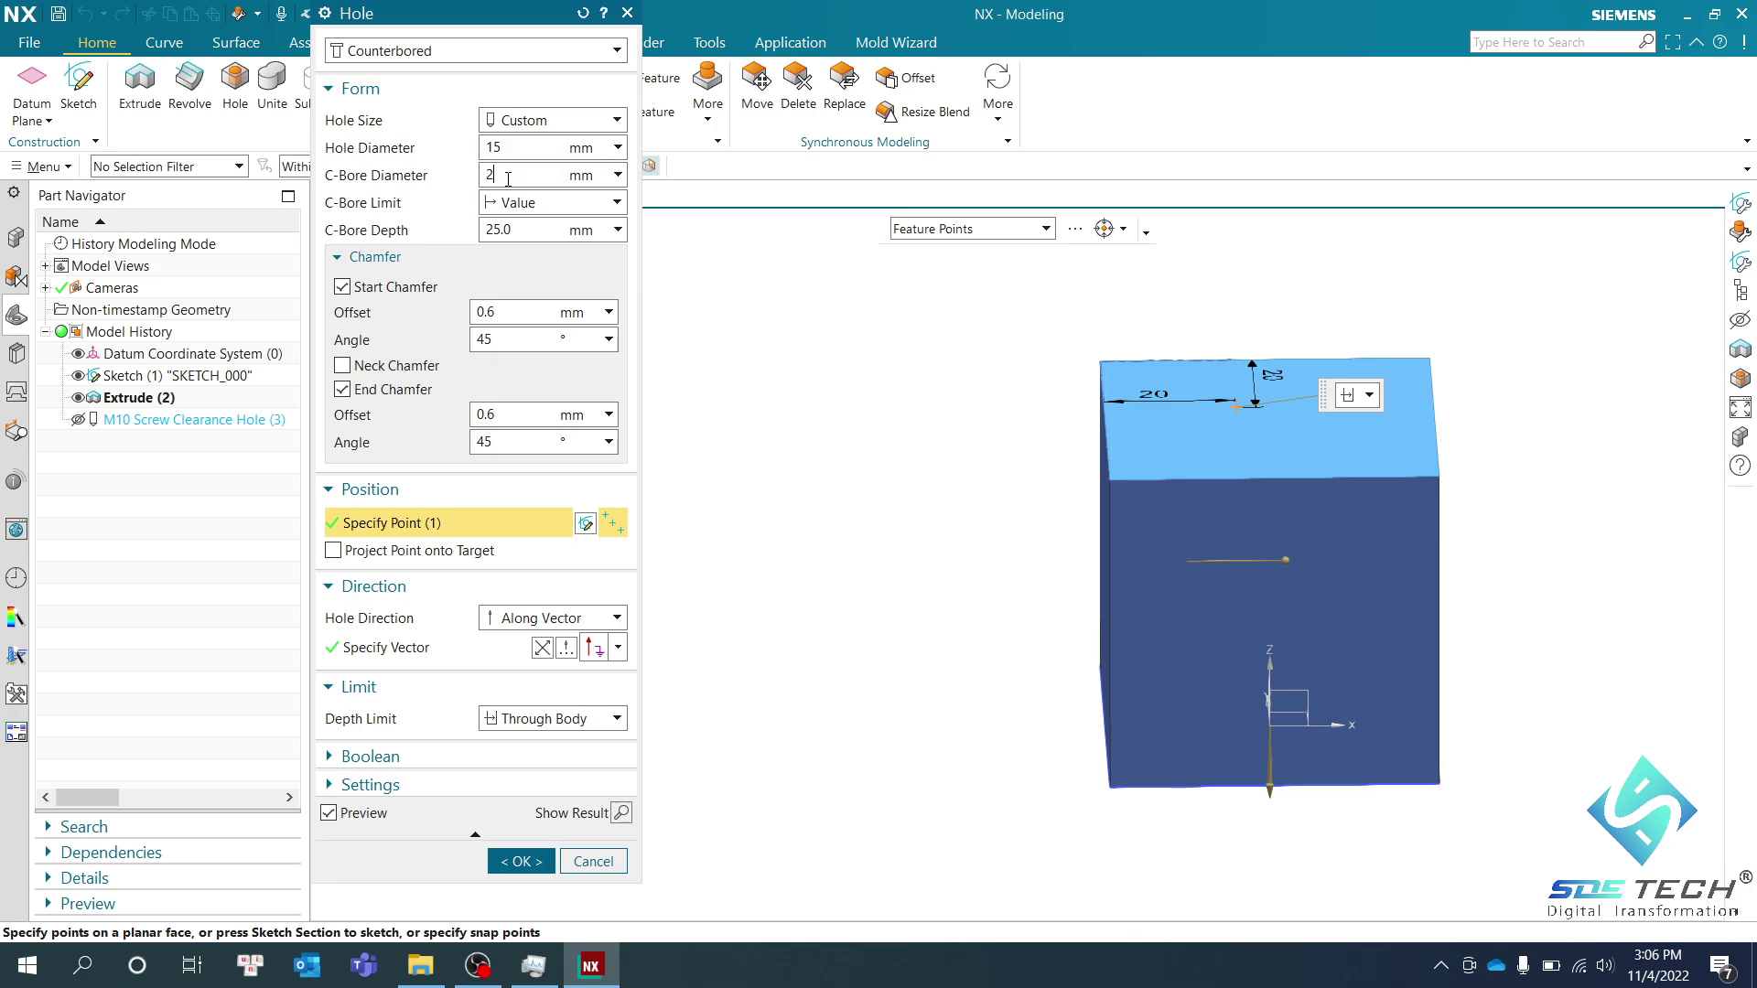
type("0")
key("Return")
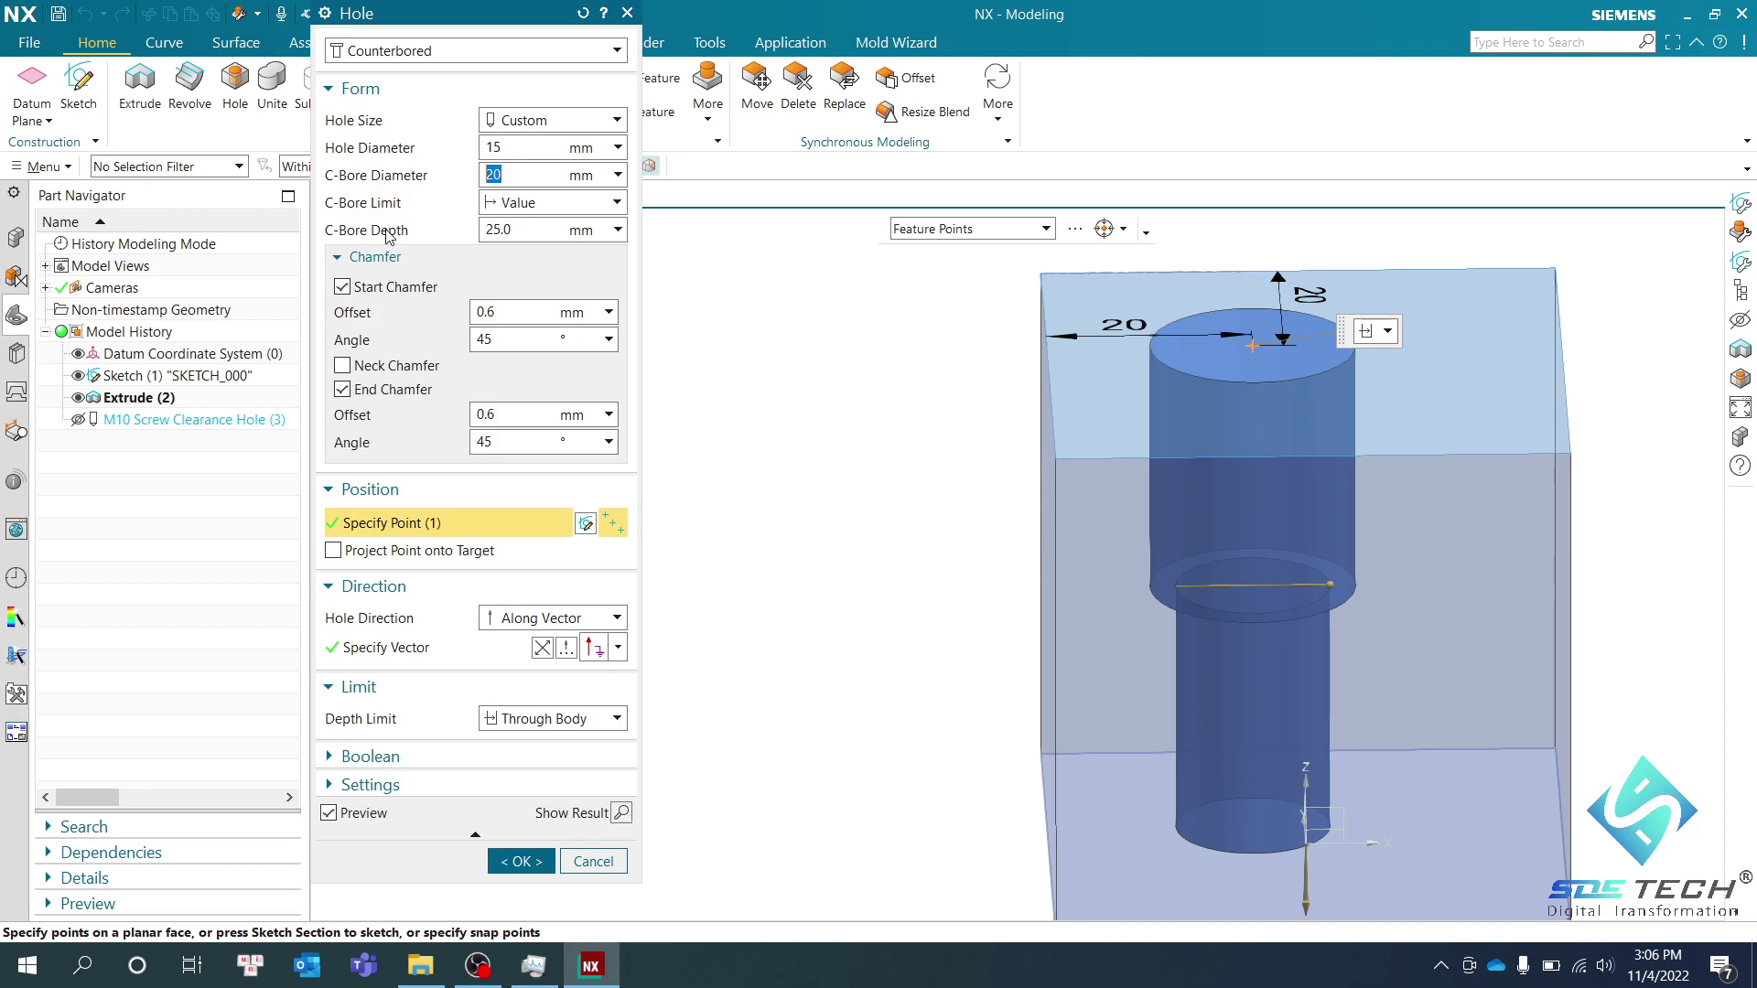
Set the counterbore depth to 10 mm
left_click(521, 232)
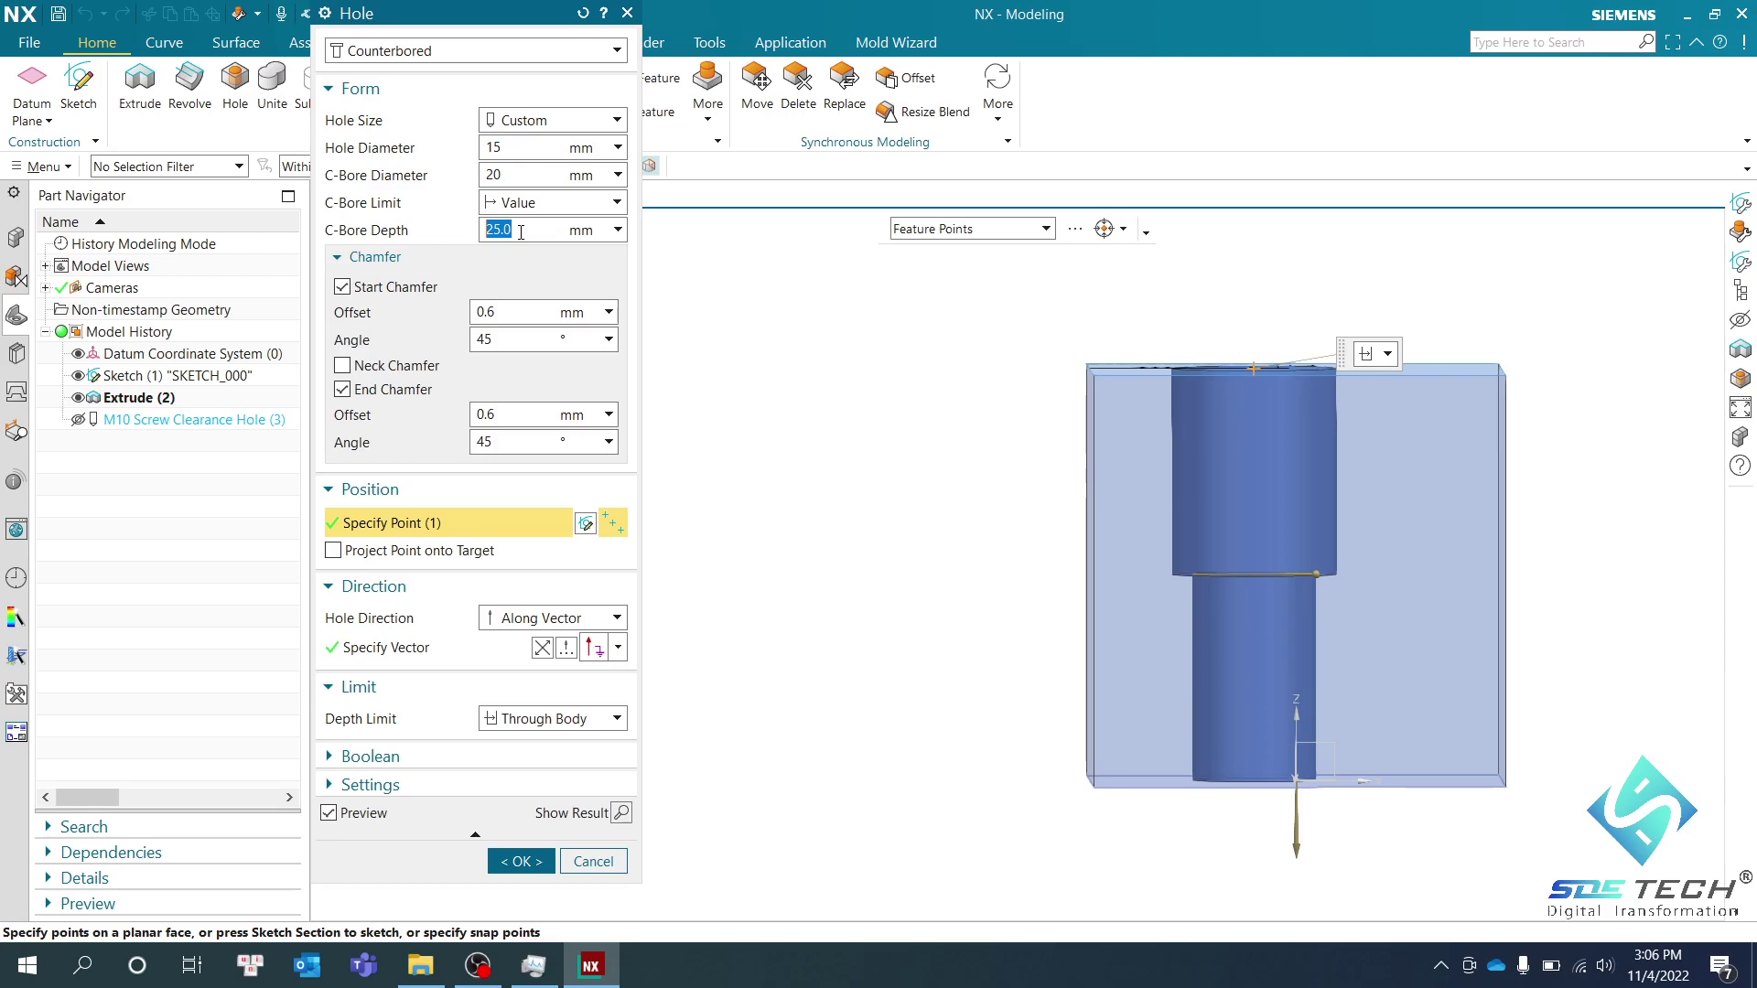
type("10")
key("Return")
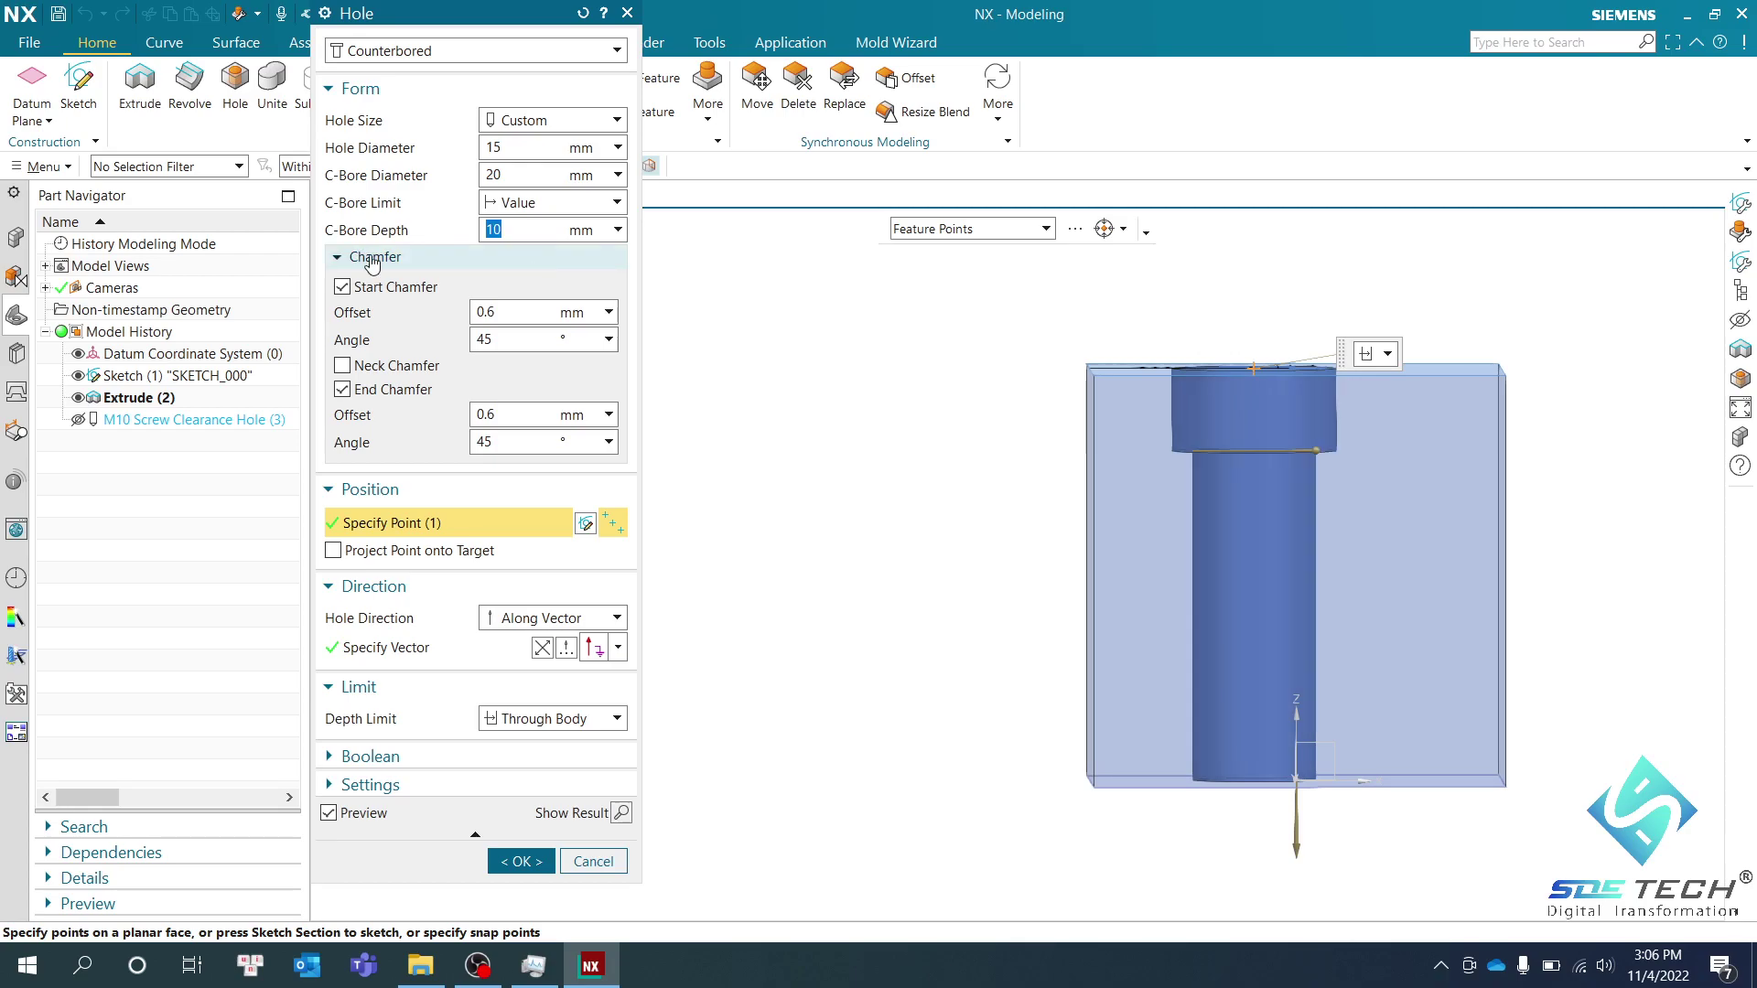
Compare the counterbore shoulder with and without the neck chamfer, and leave the neck chamfer enabled
middle_click_drag(980, 361, 903, 391, "shift")
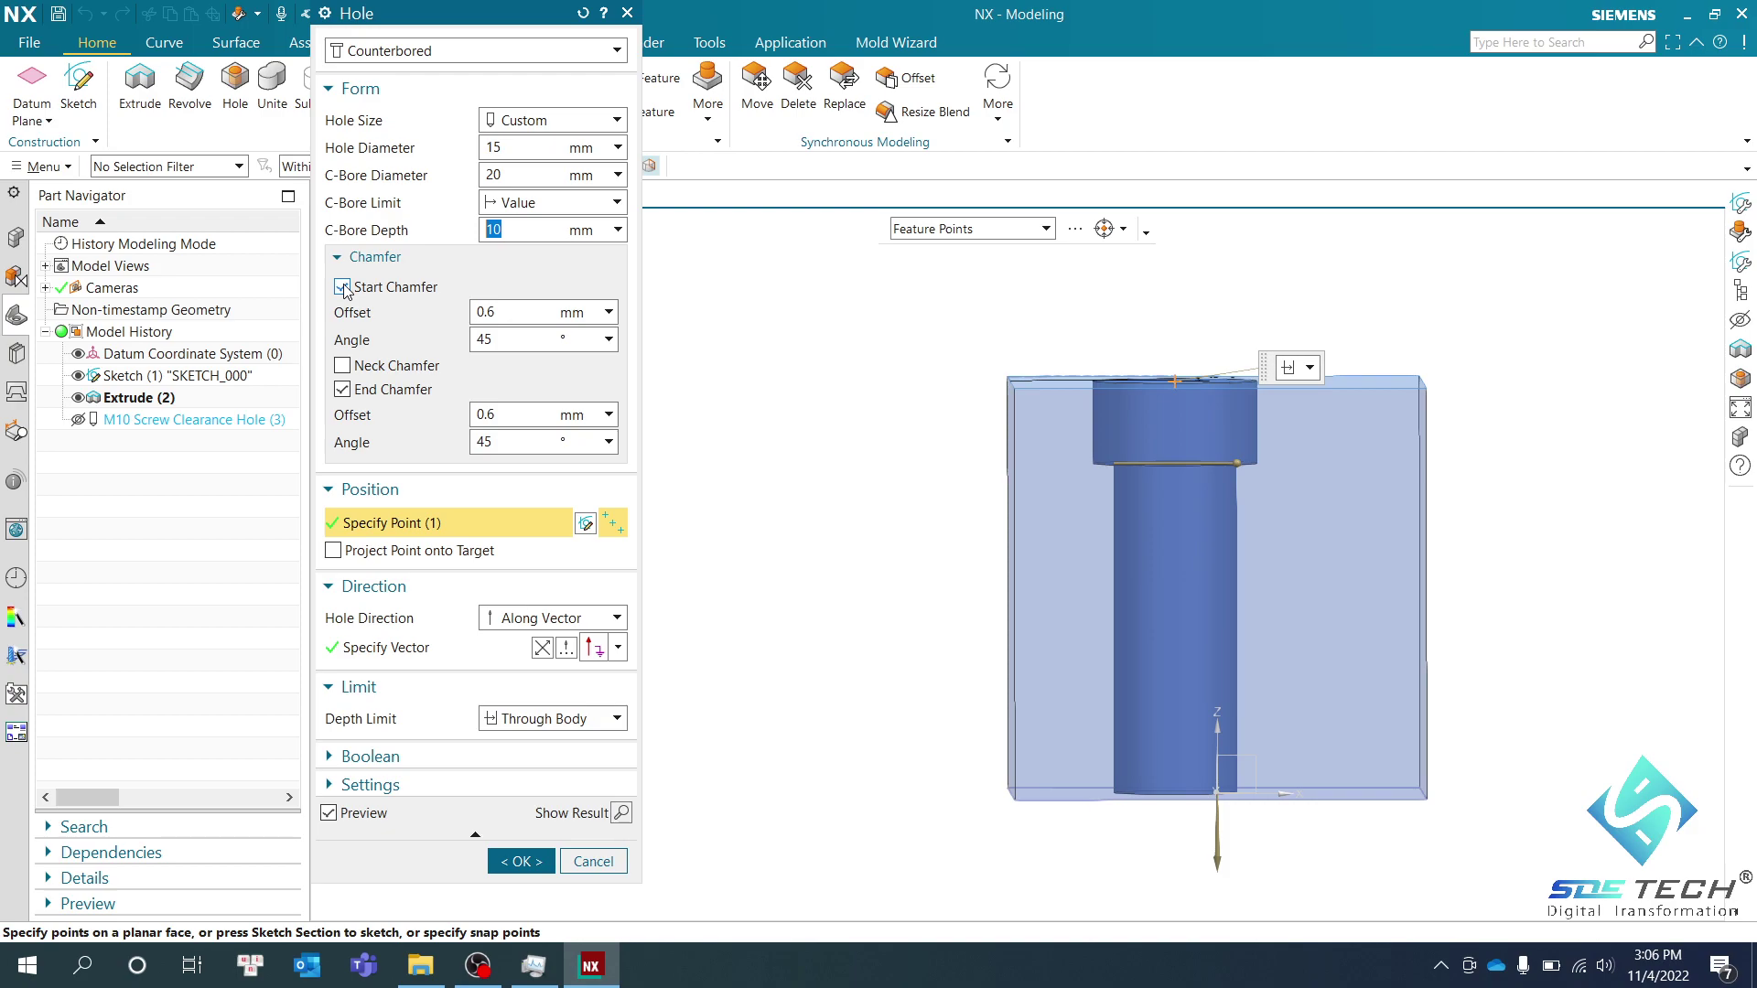
scroll(1240, 406, "up", 6)
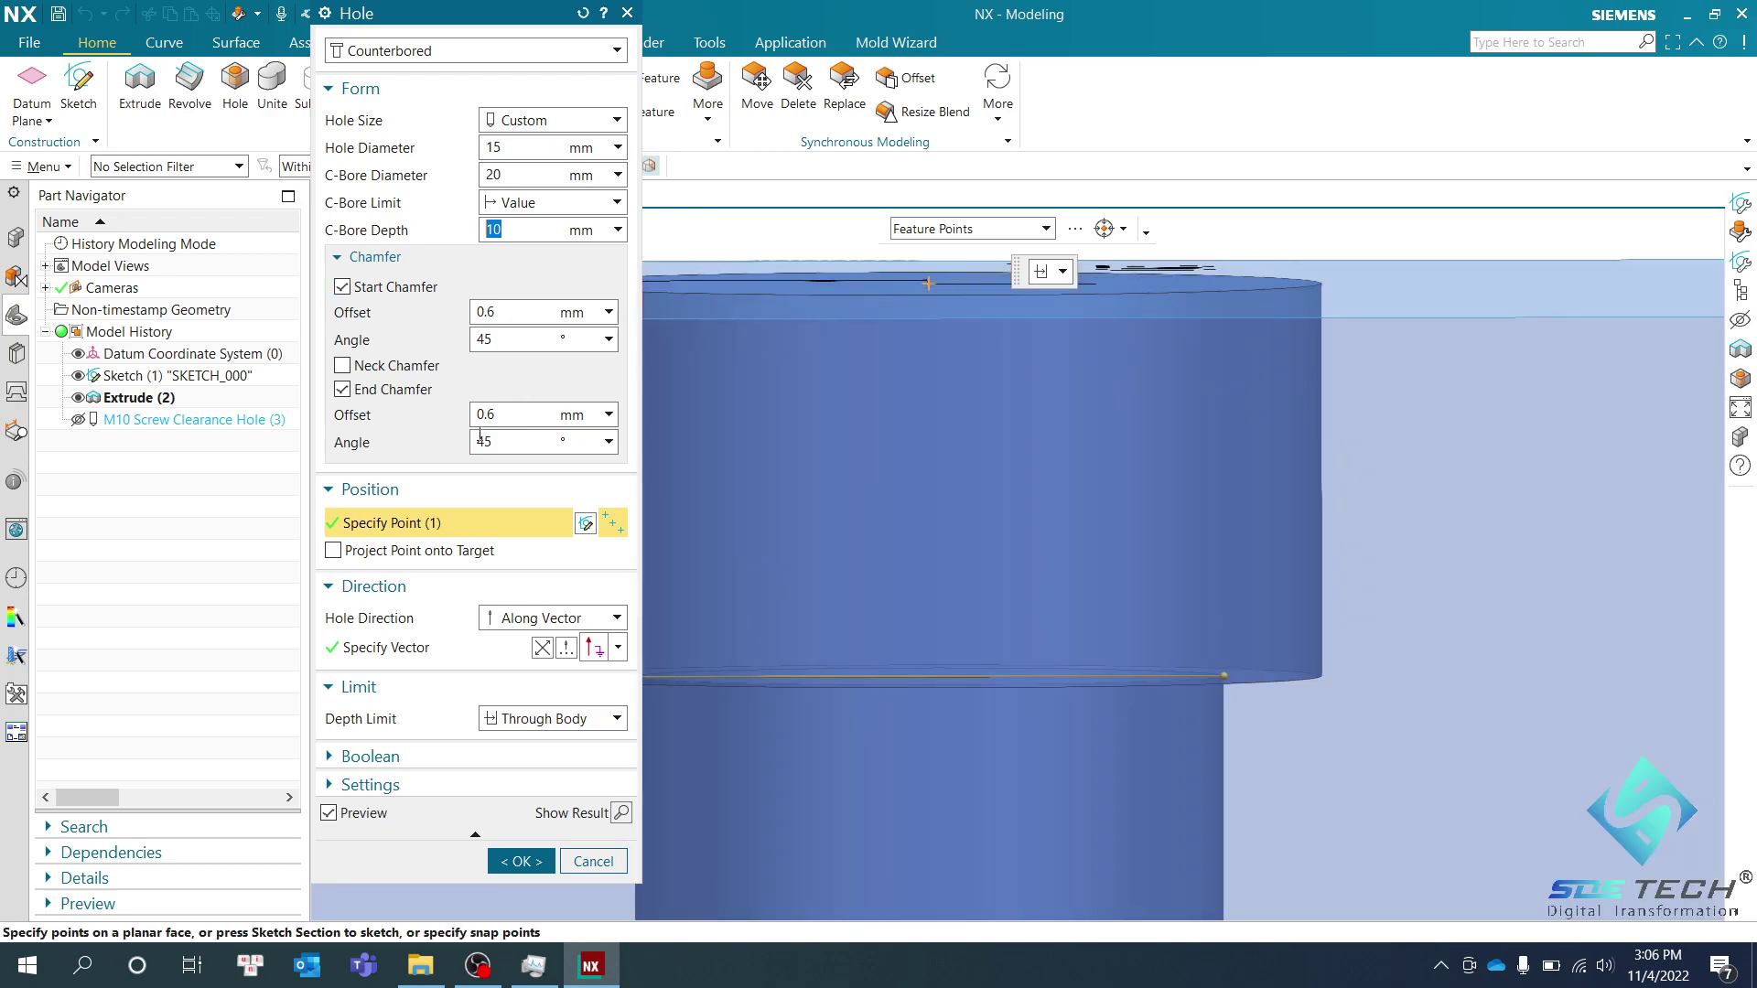
left_click(348, 364)
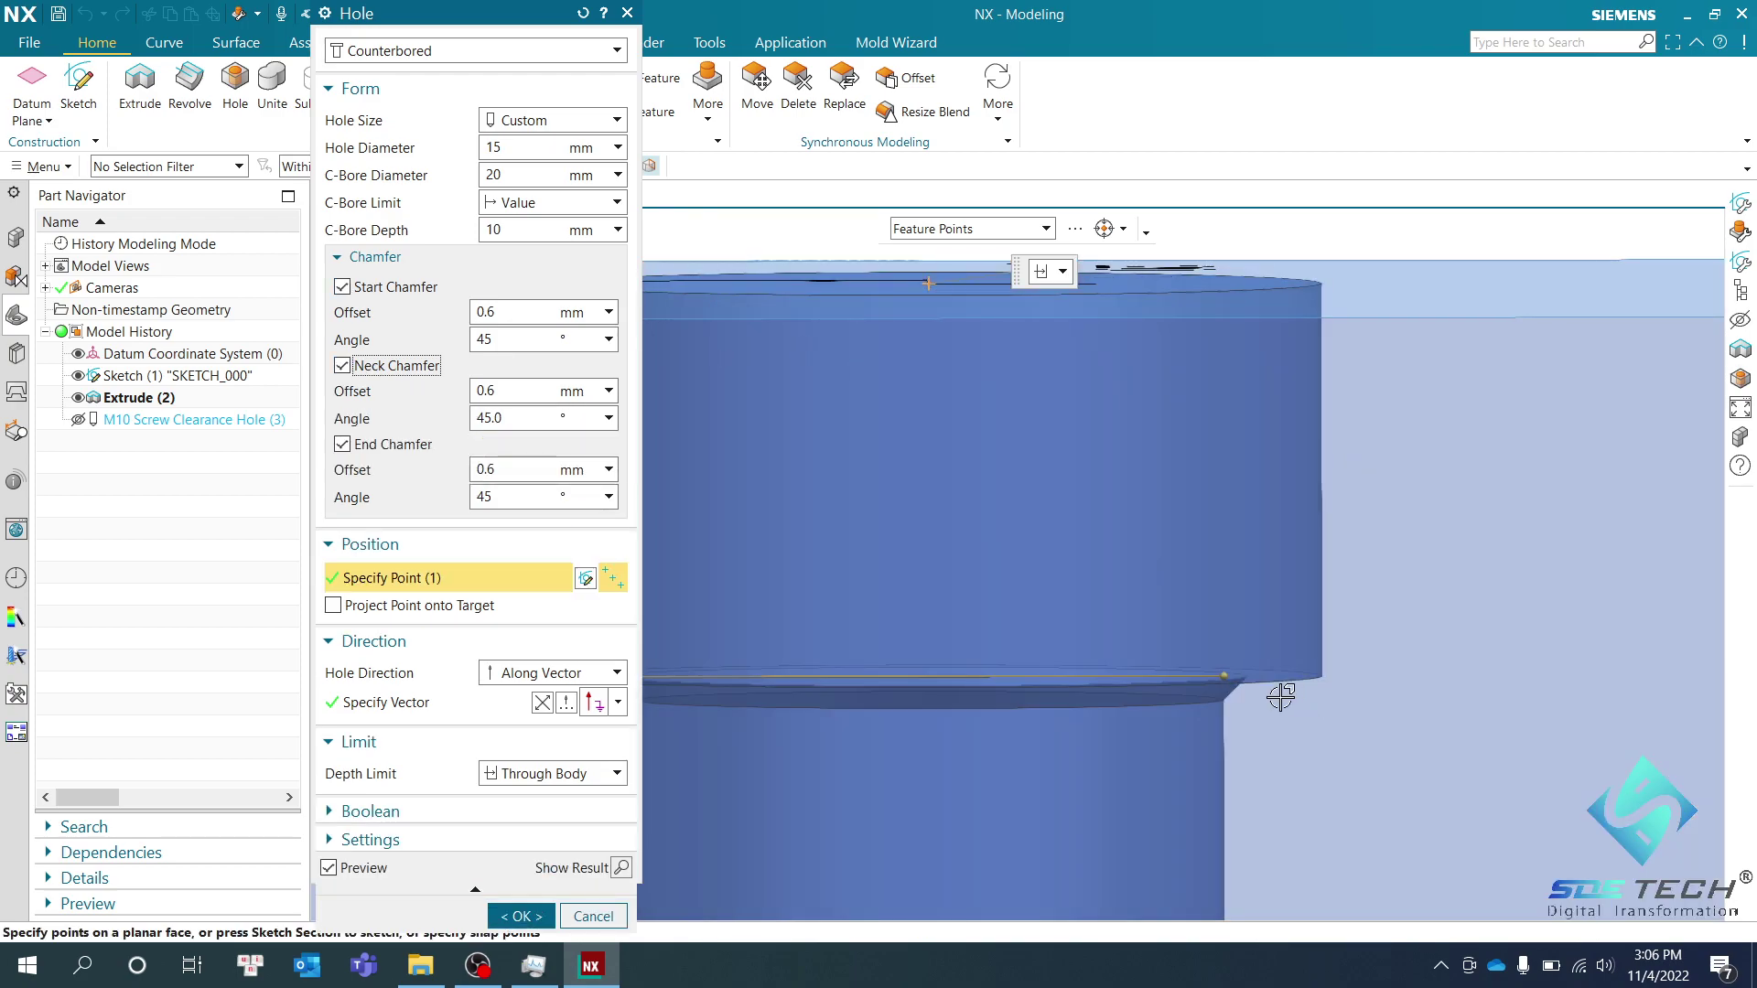
scroll(1241, 684, "down", 2)
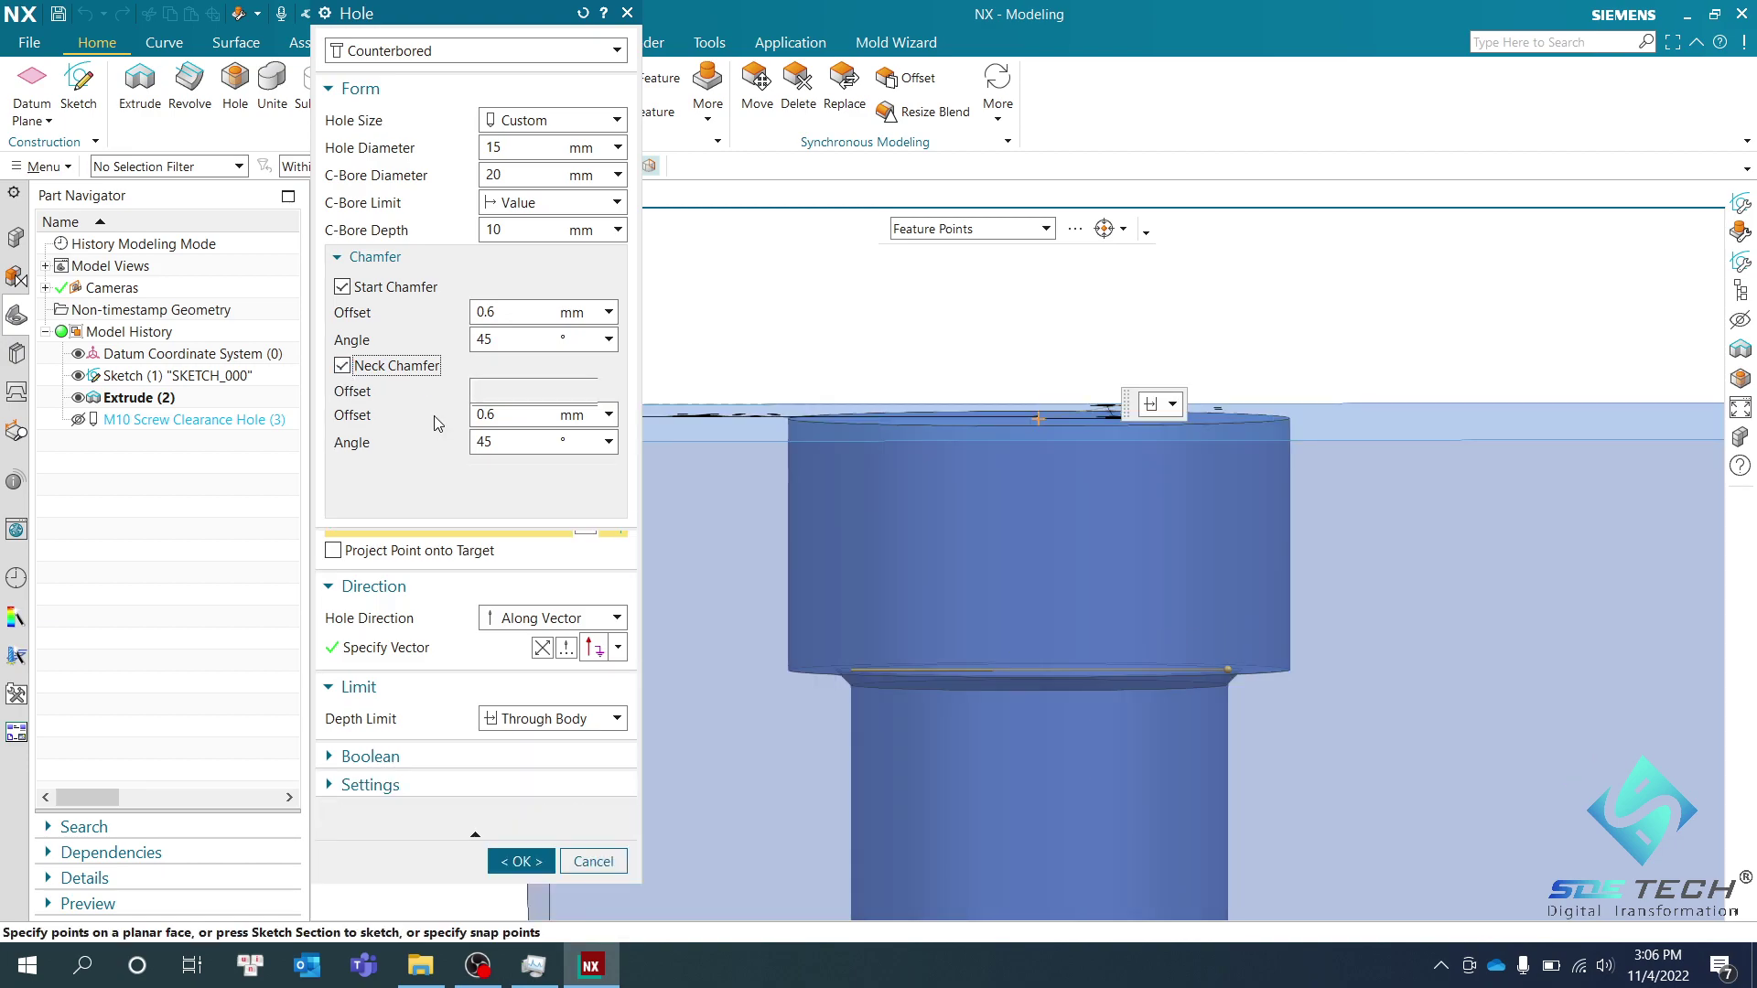
left_click(342, 366)
scroll(882, 529, "down", 3)
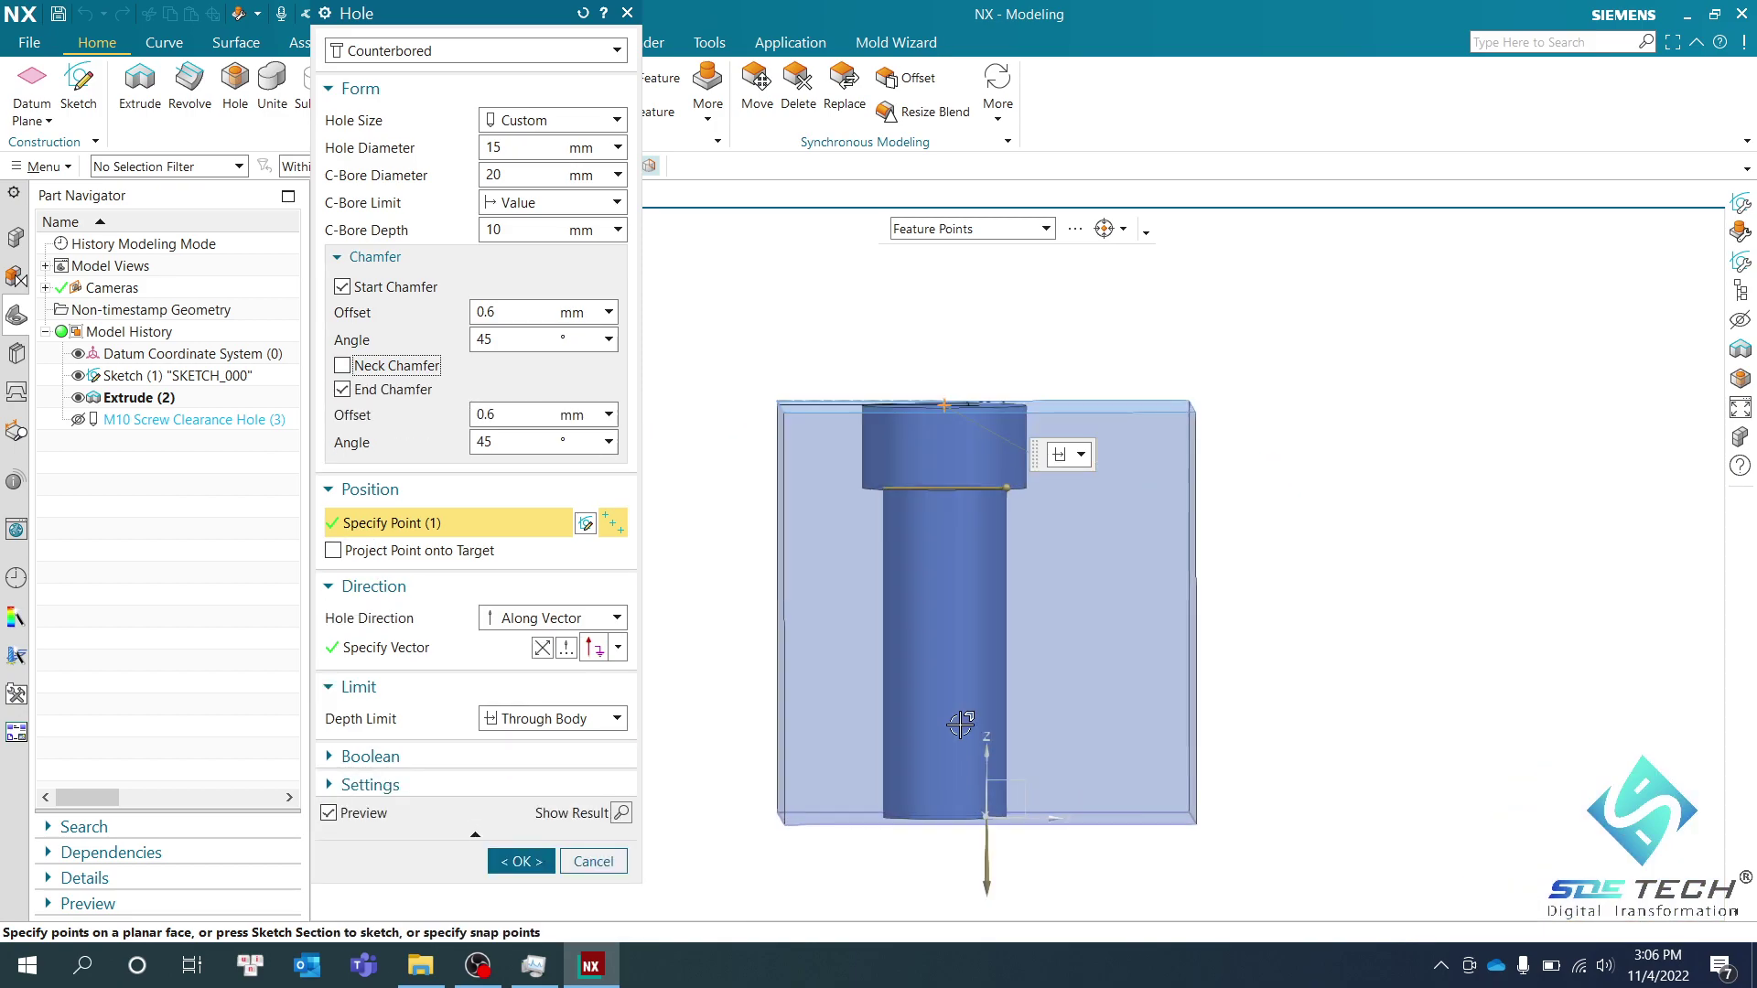
scroll(960, 724, "up", 2)
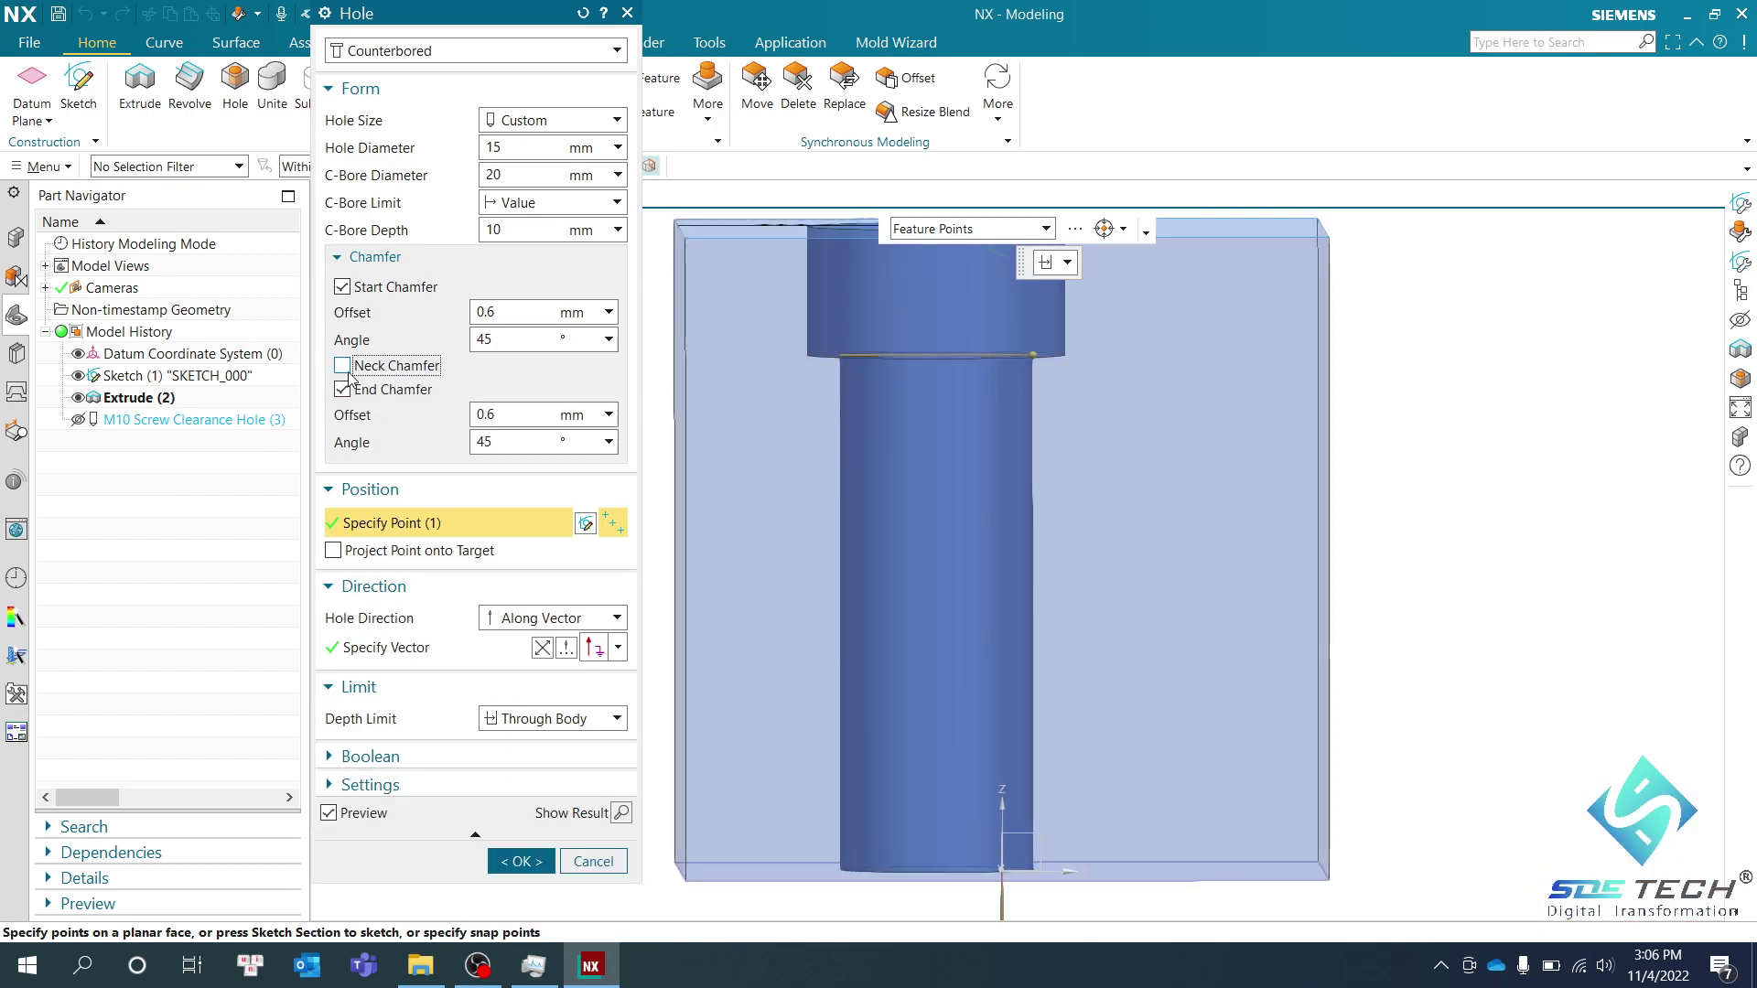
left_click(346, 367)
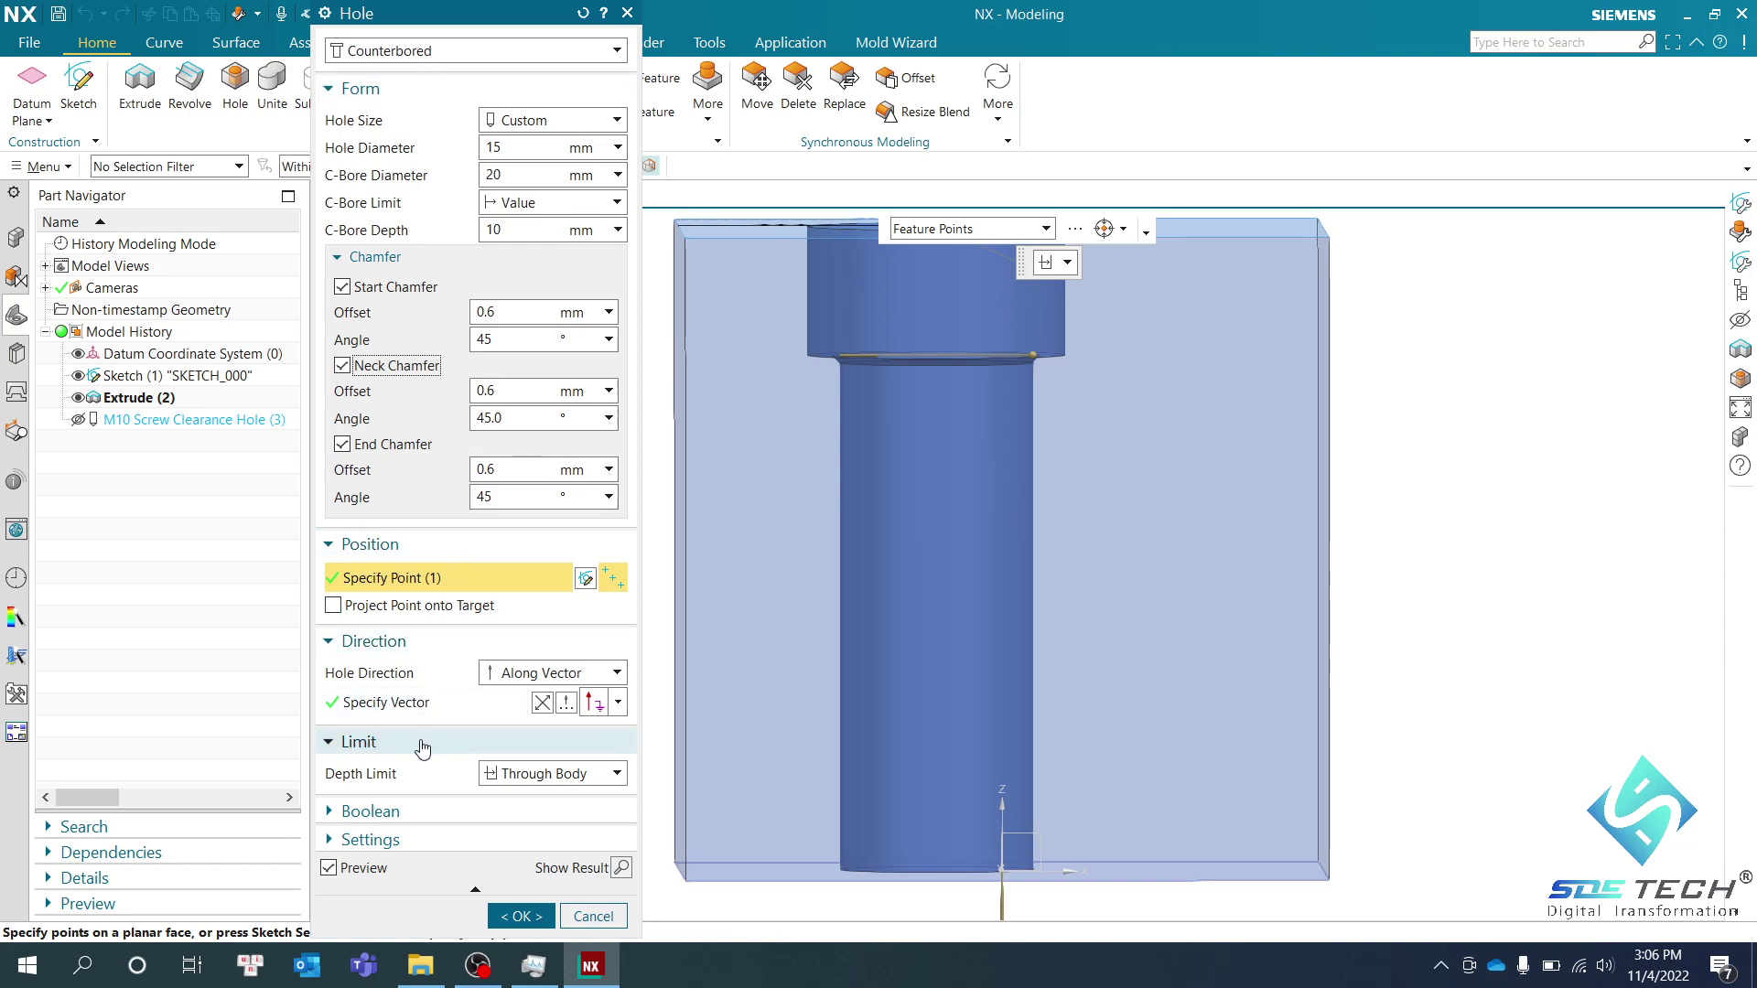
Look over the Boolean settings and apply the edits to the counterbored hole
left_click(415, 811)
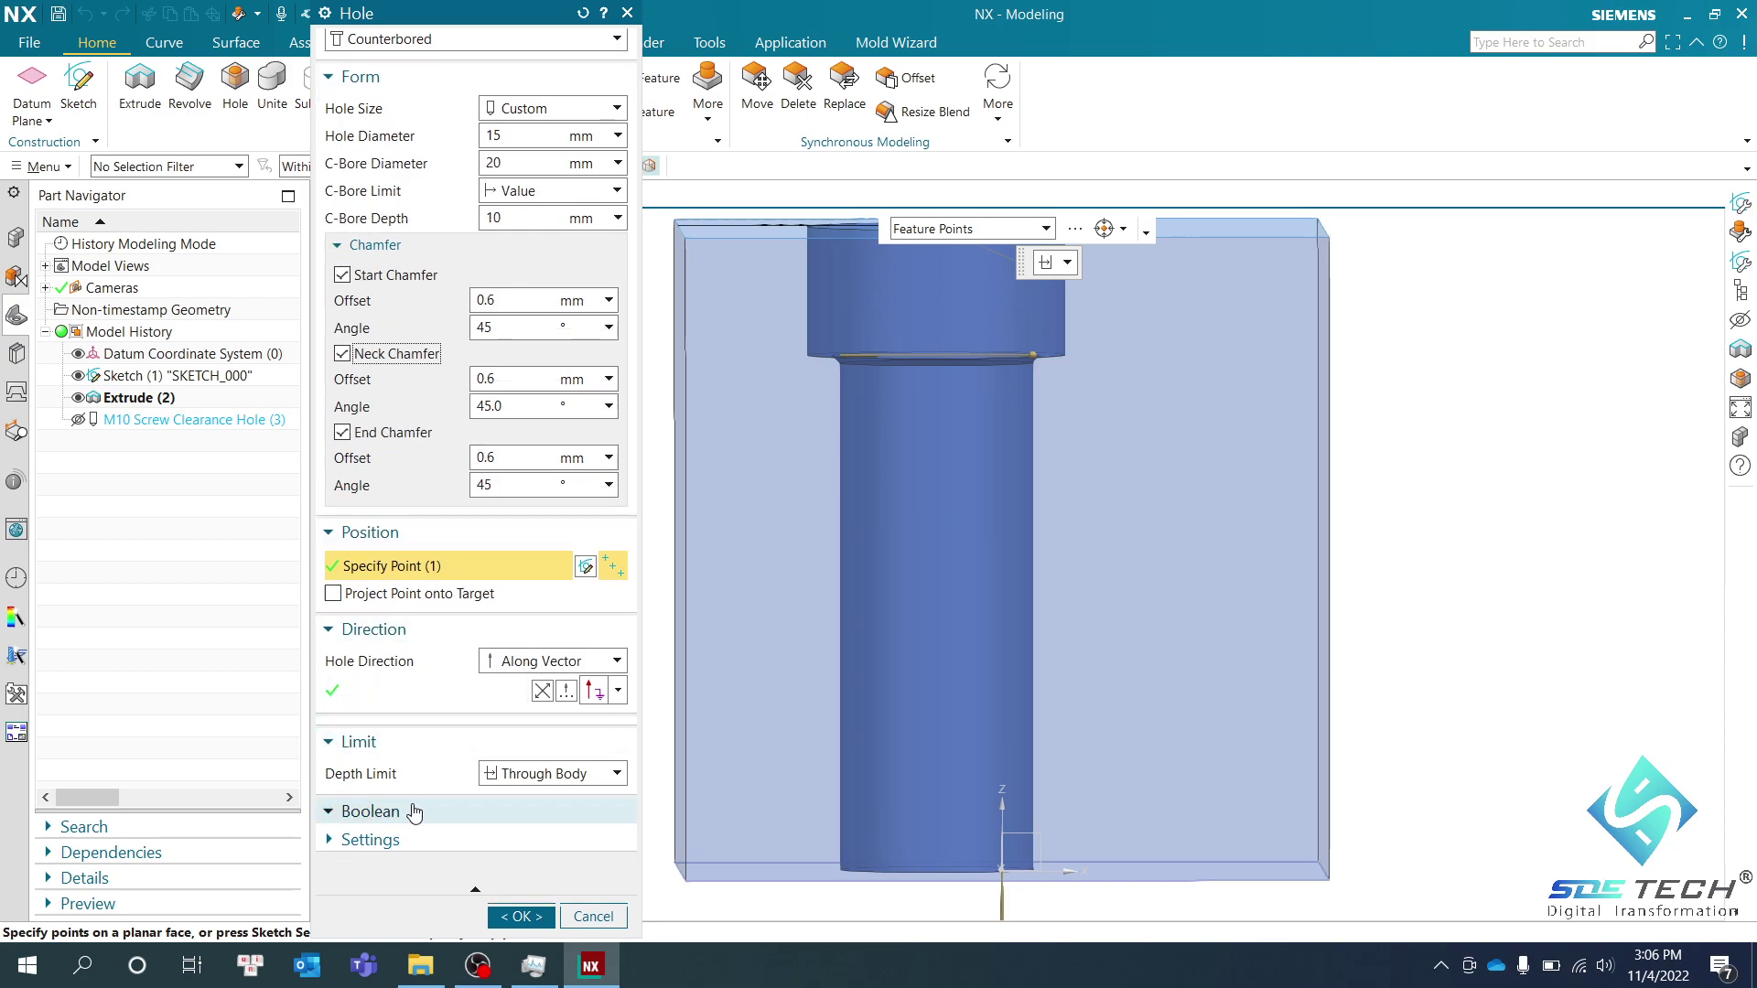
left_click(418, 810)
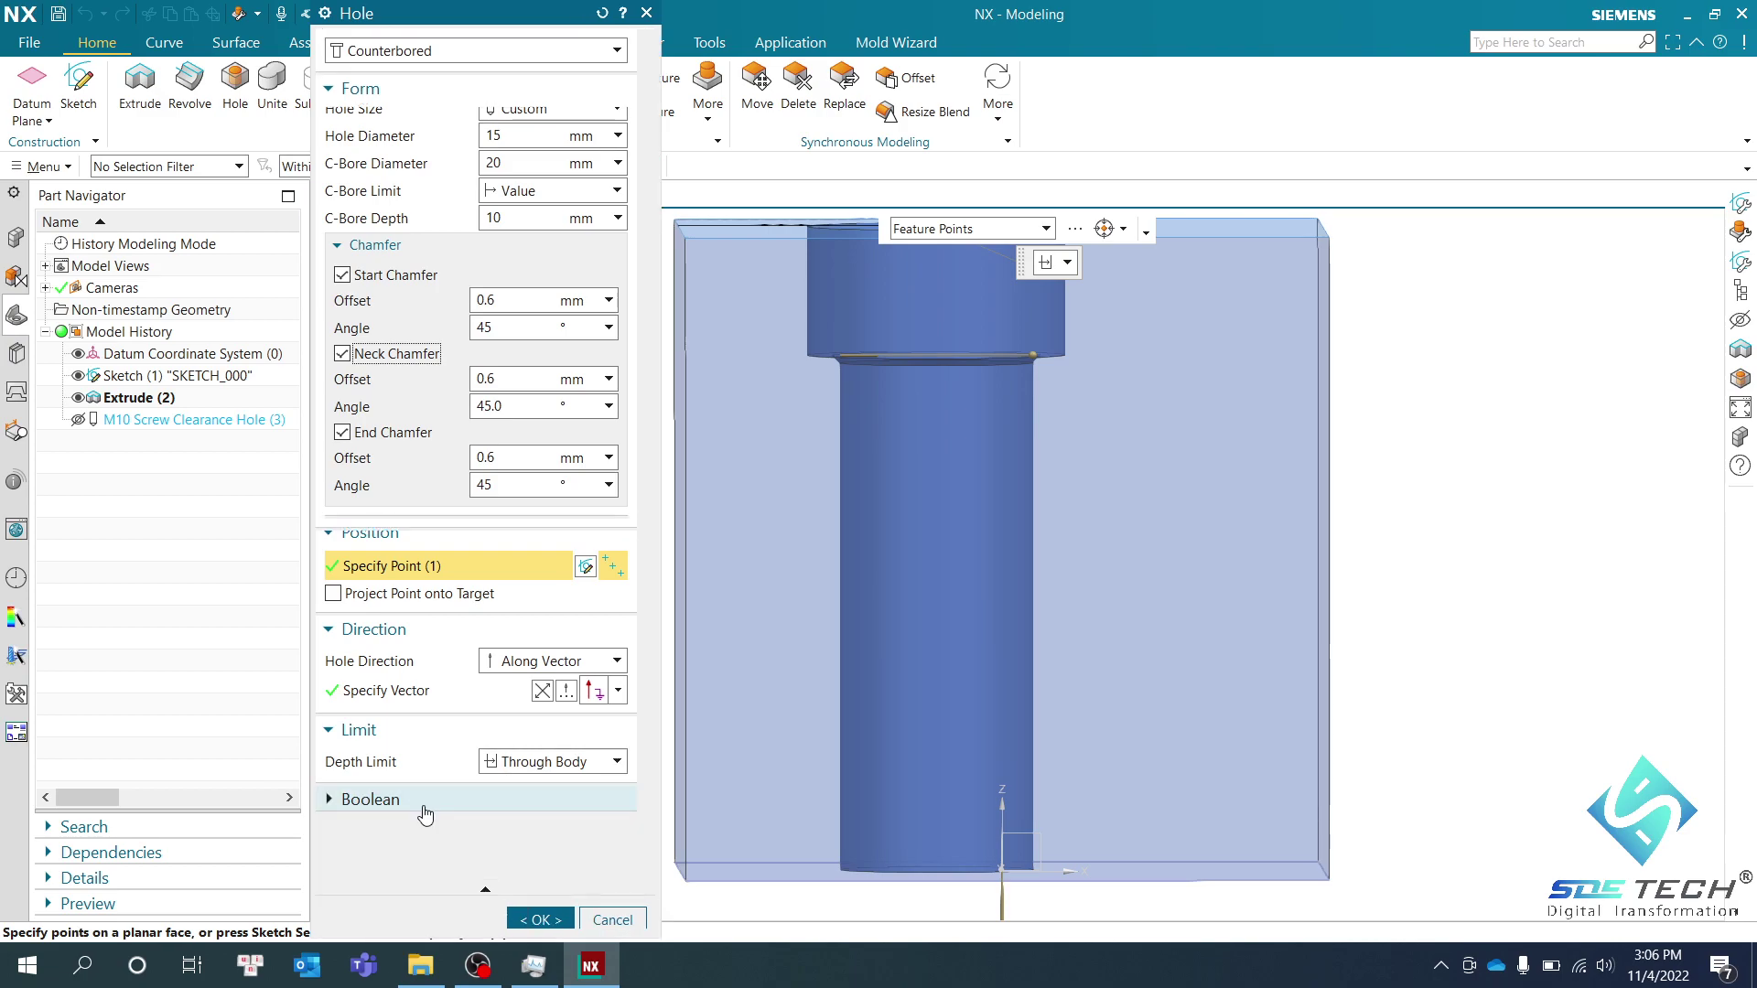
left_click(541, 916)
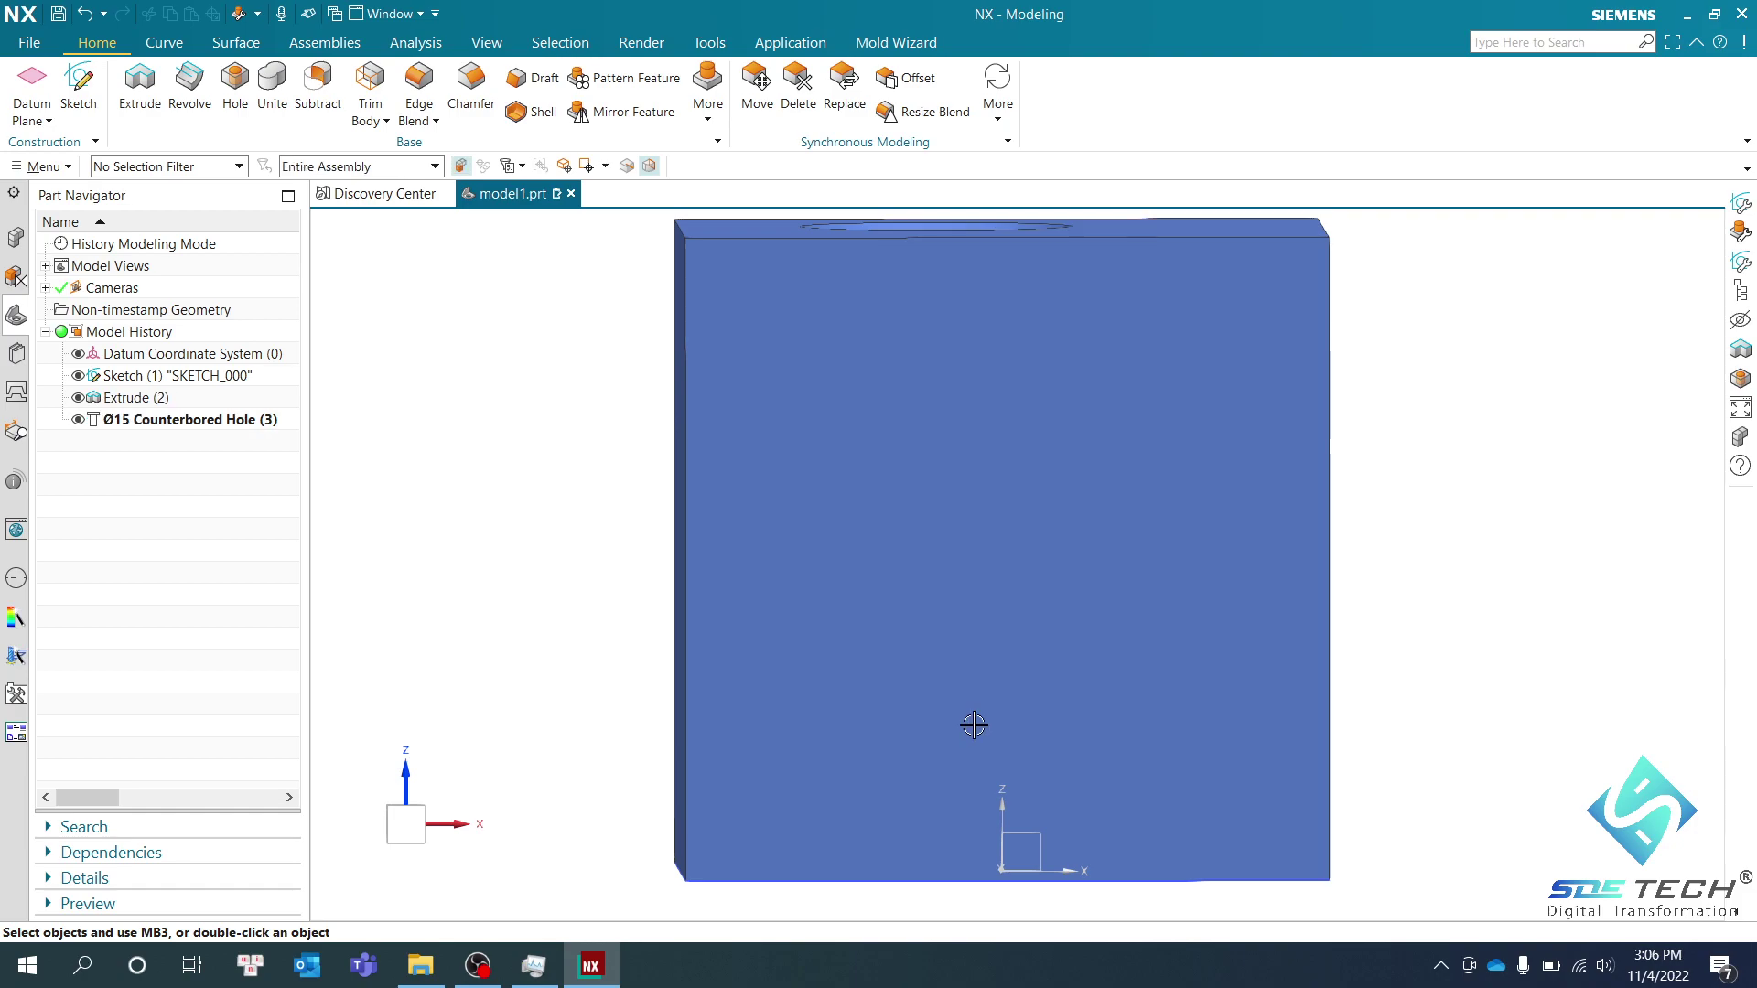
scroll(976, 728, "down", 3)
middle_click_drag(1015, 613, 976, 560)
scroll(1023, 631, "up", 3)
right_click(230, 432)
left_click(275, 506)
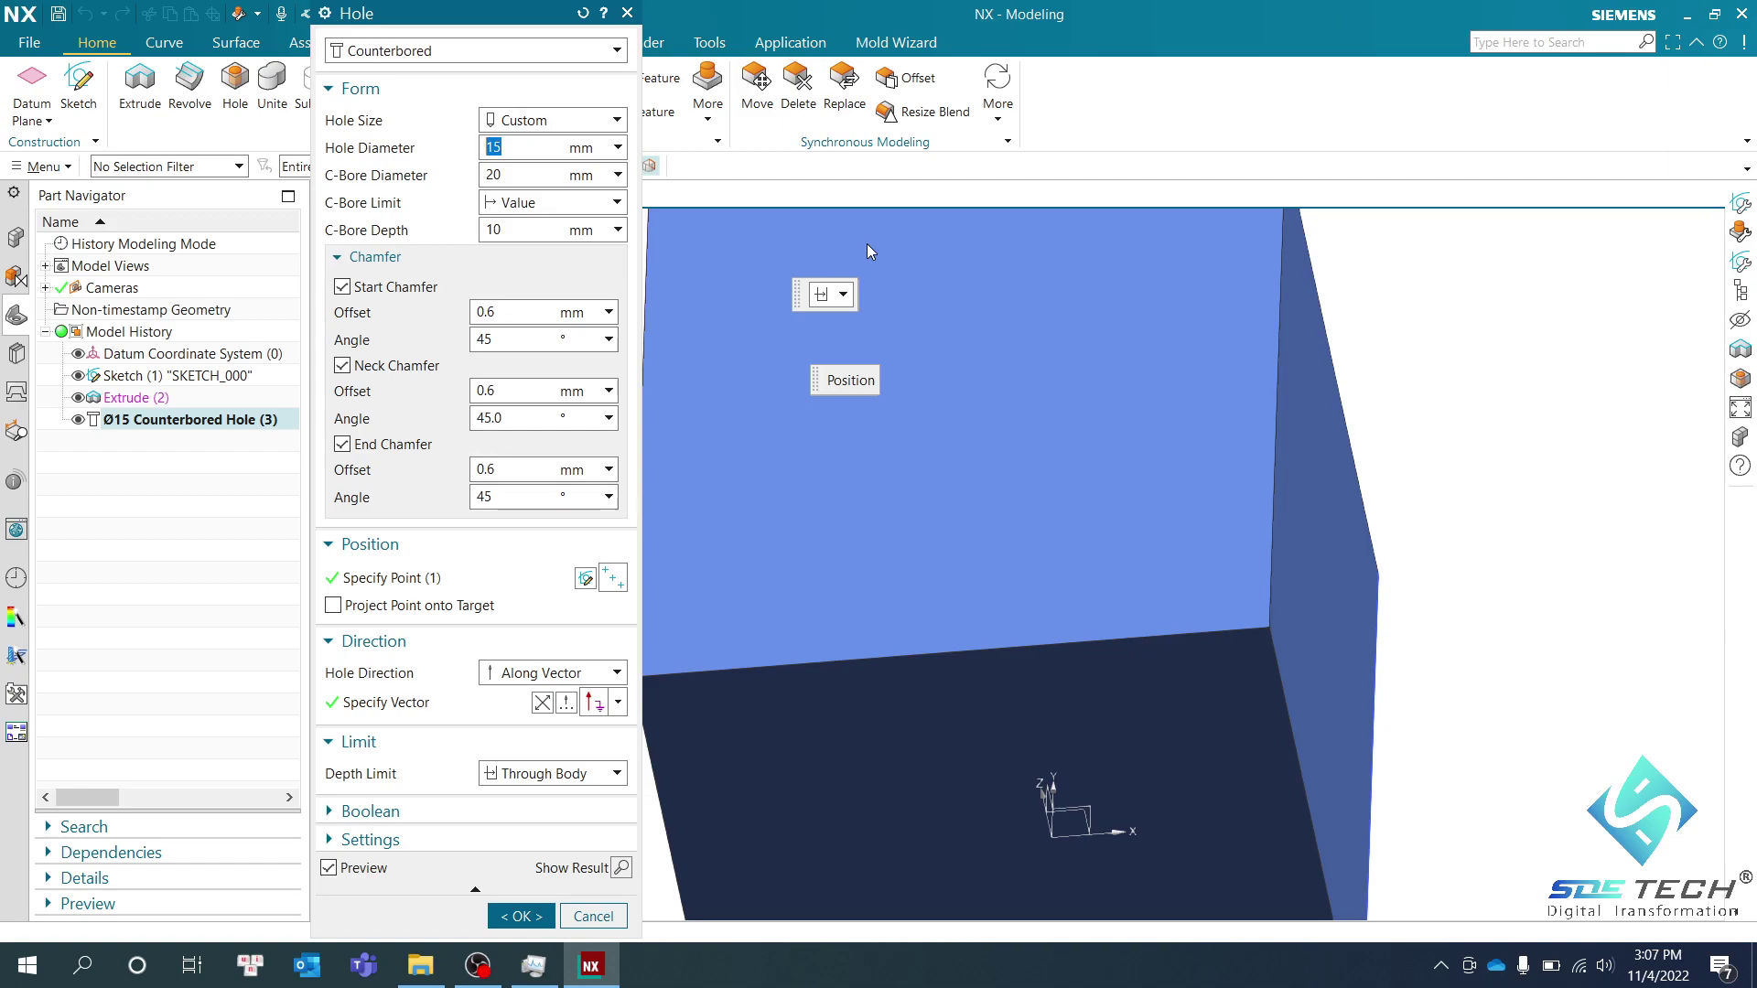
left_click(628, 14)
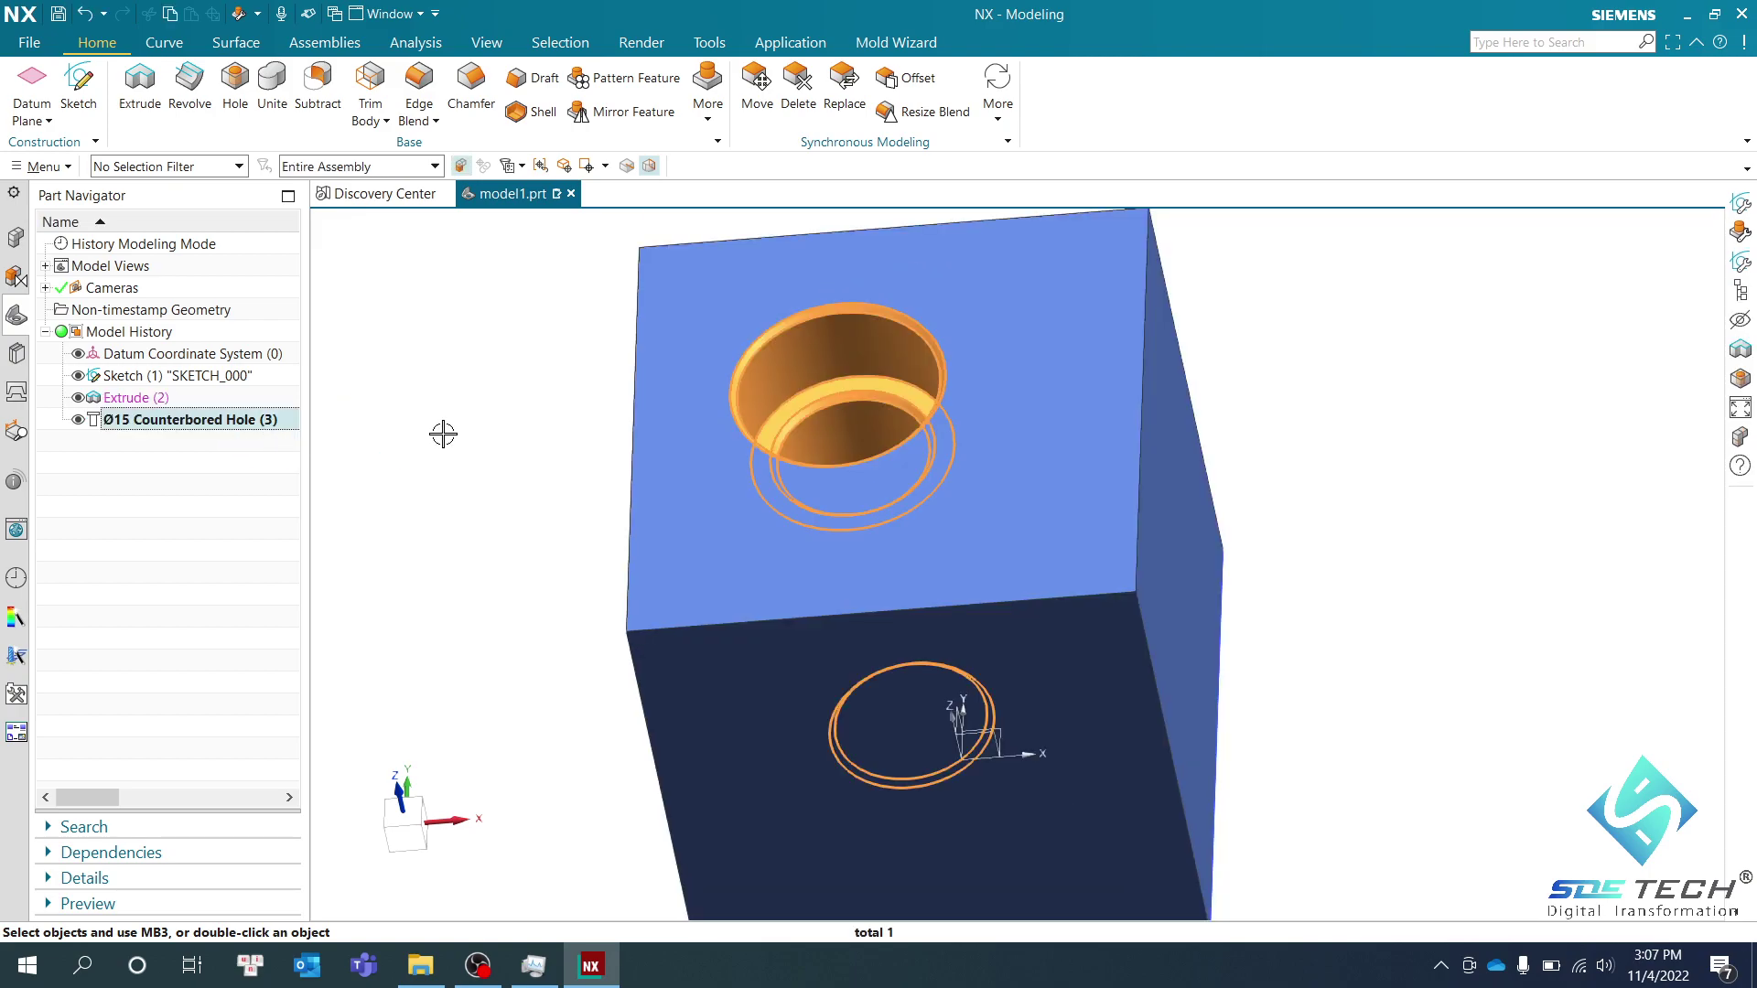
Delete the counterbored hole from the block
key("Delete")
scroll(698, 529, "down", 2)
middle_click_drag(698, 529, 735, 455)
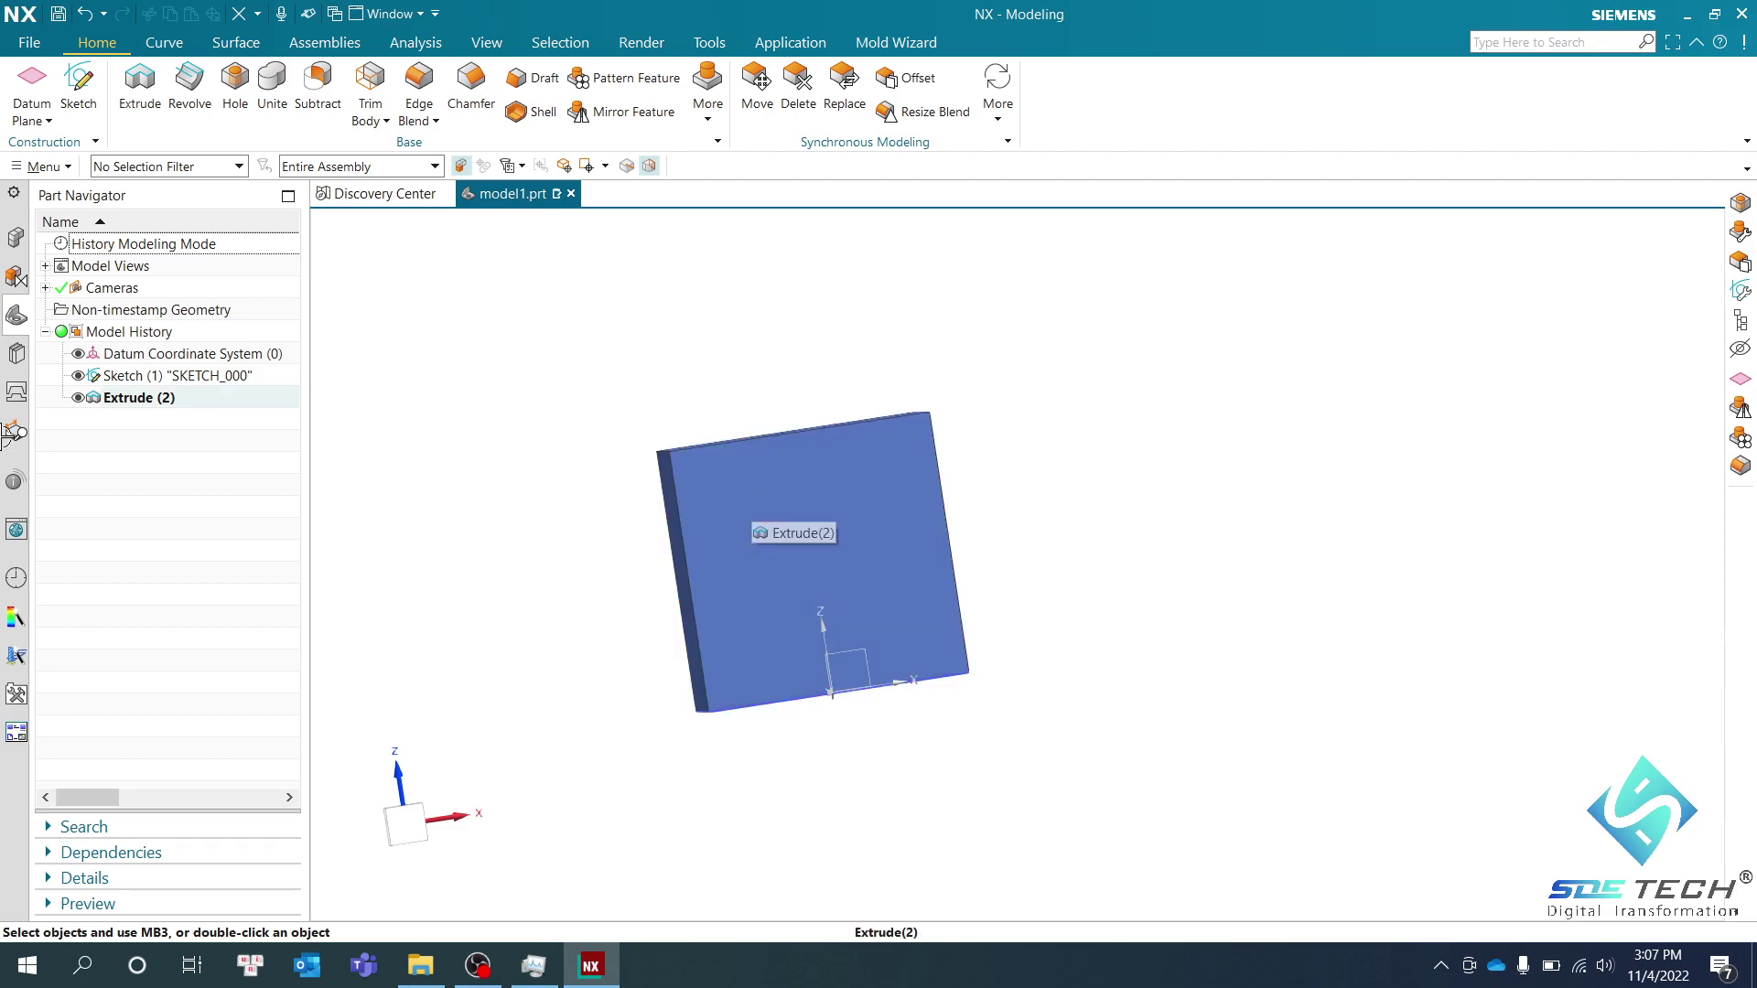
left_click(910, 559)
key("Escape")
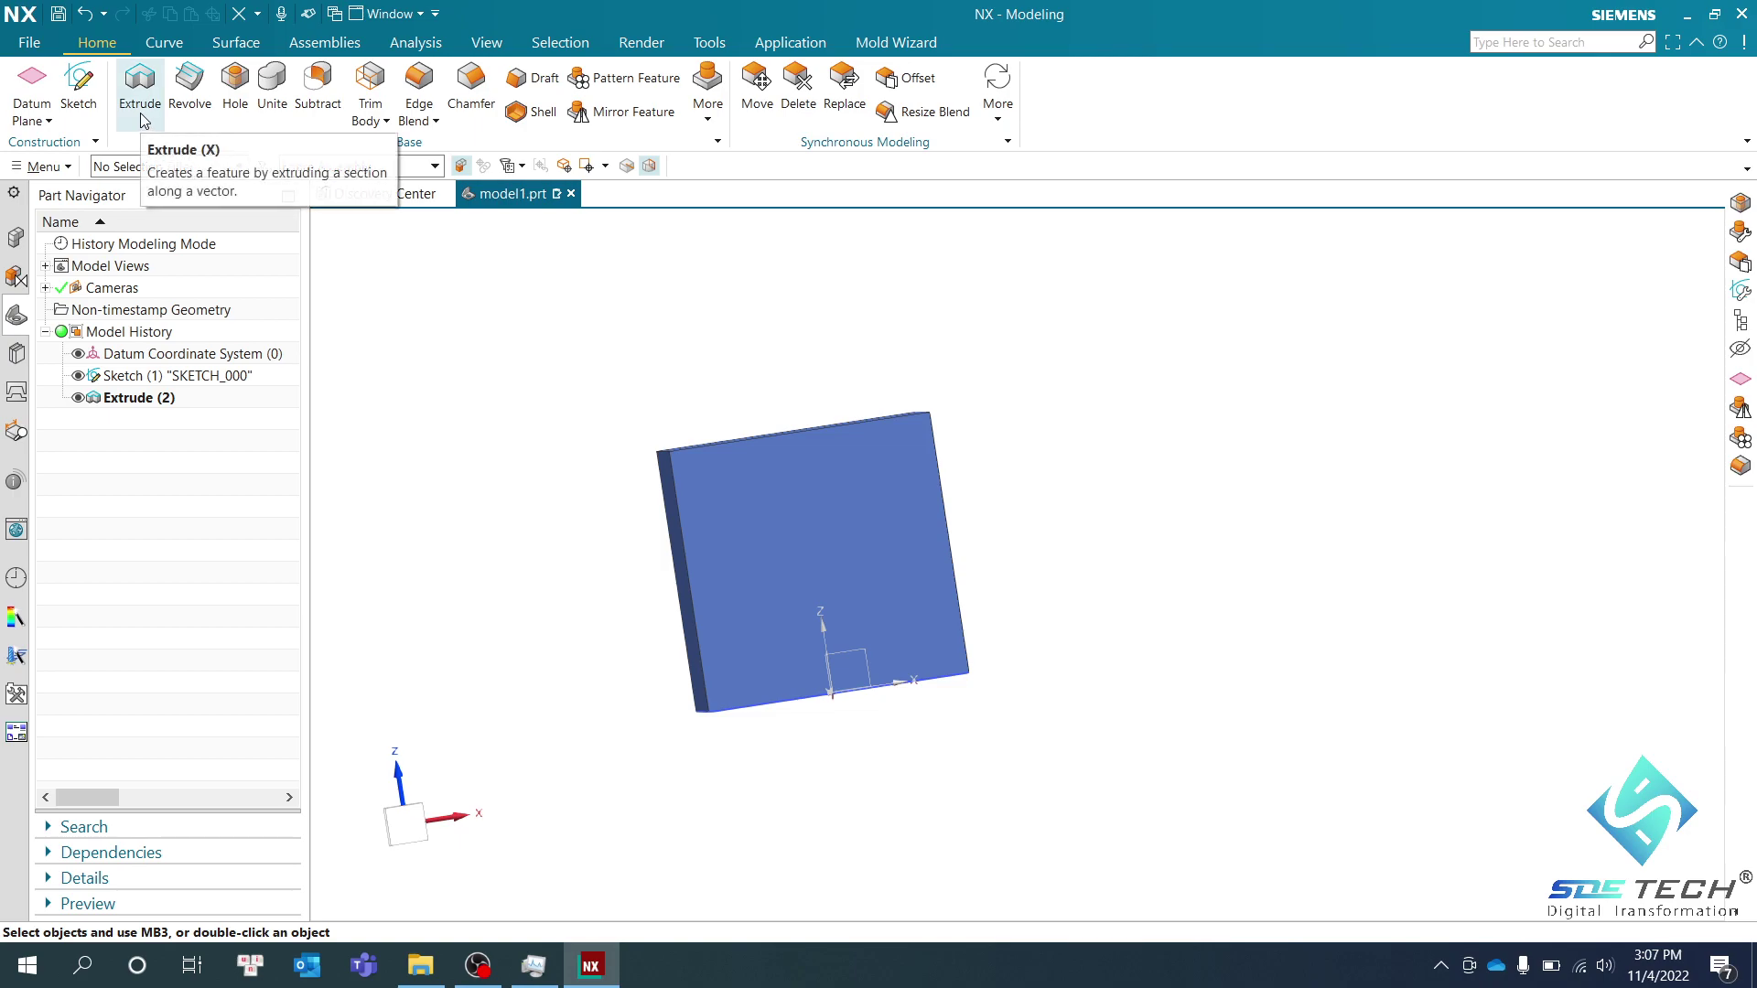
Extrude the existing base sketch 50 mm in the reversed direction with Boolean set to None, making a separate lower block
left_click(140, 83)
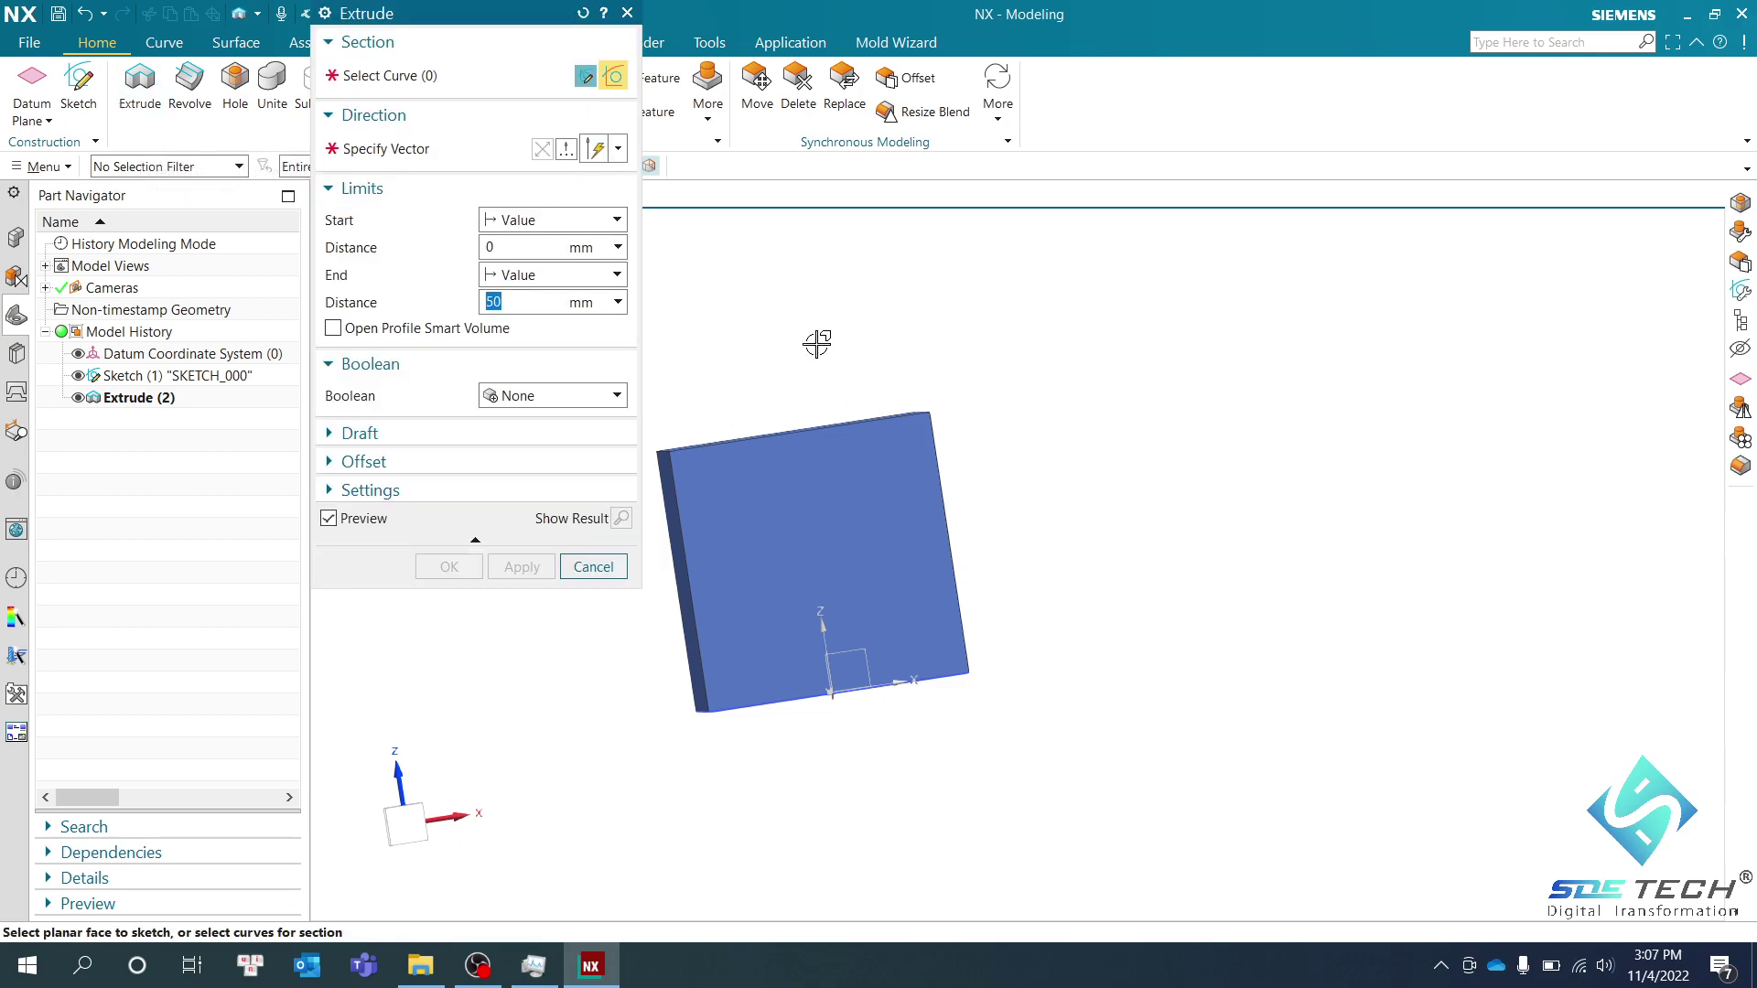
left_click(195, 379)
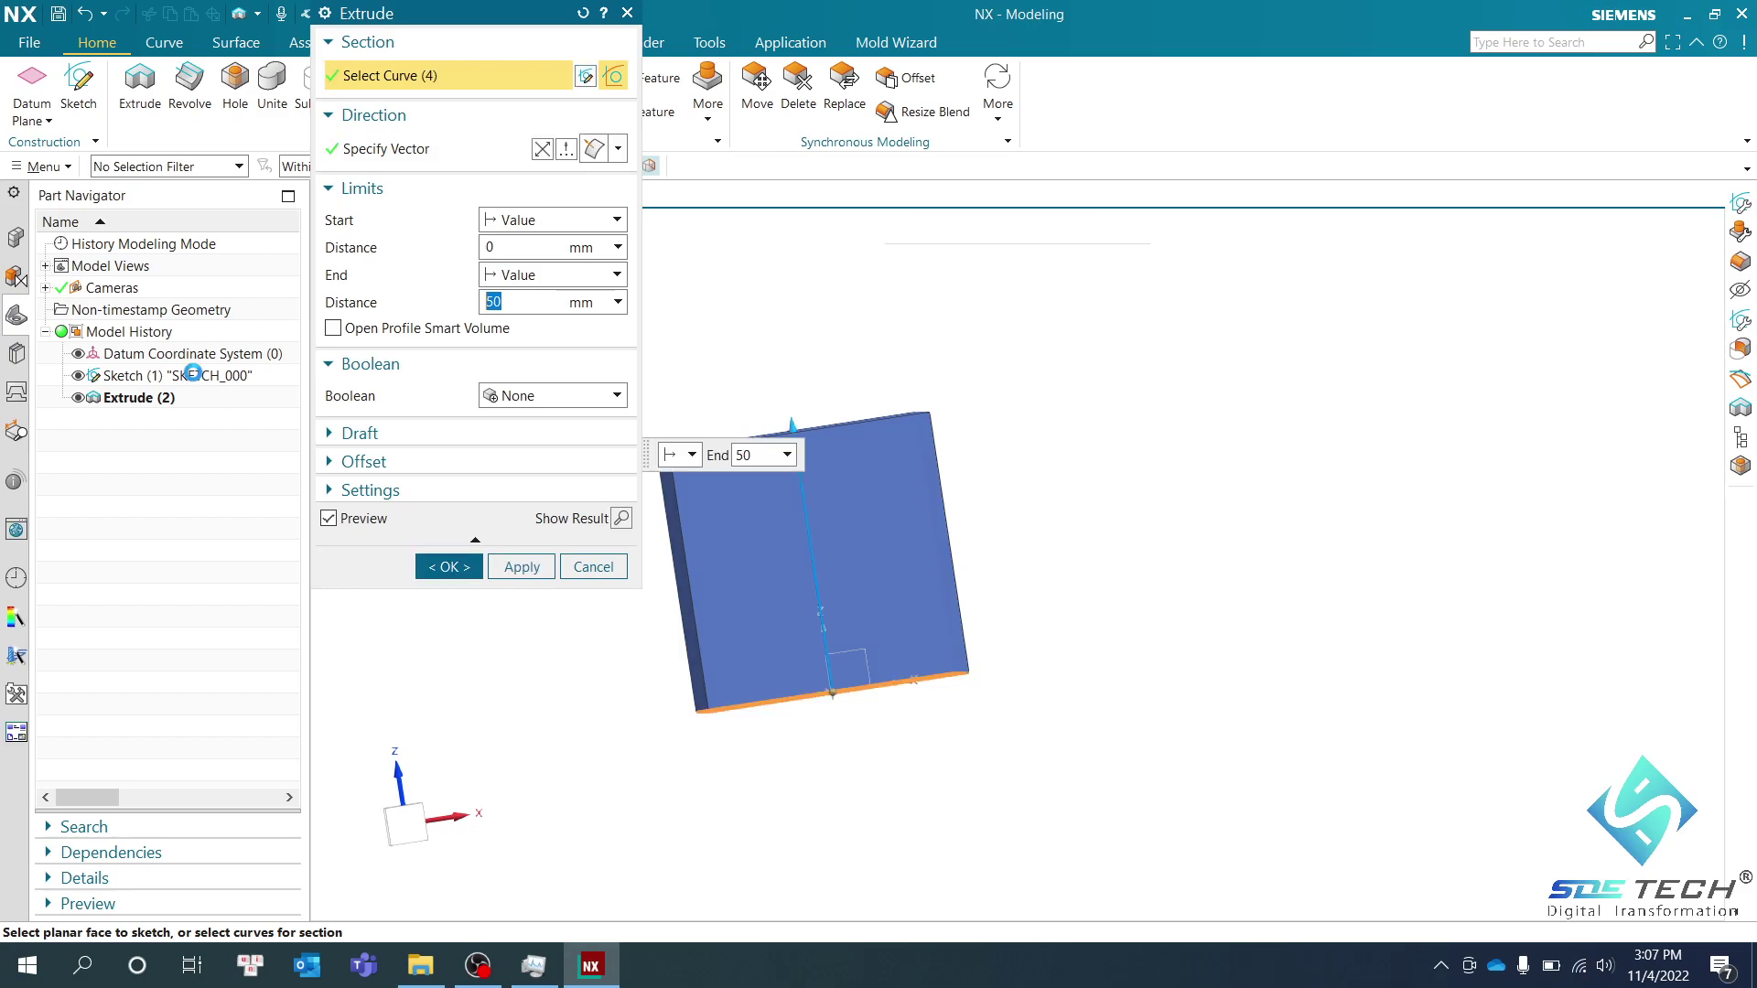
left_click(453, 151)
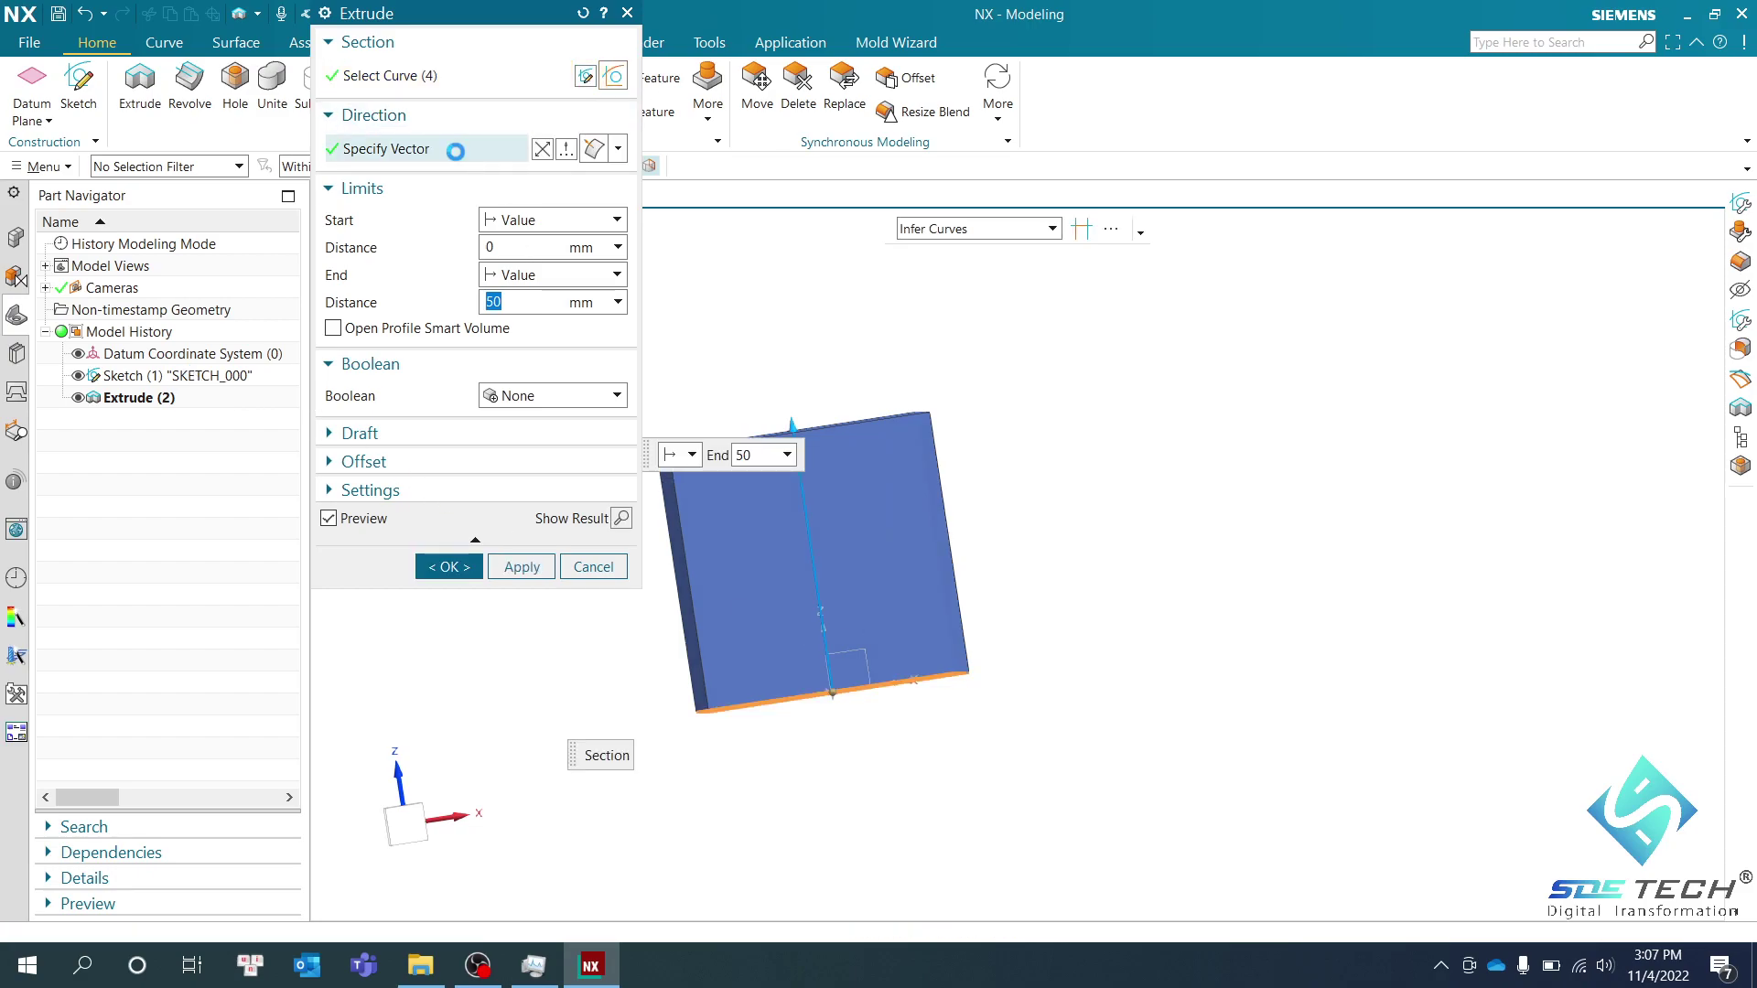
left_click(543, 149)
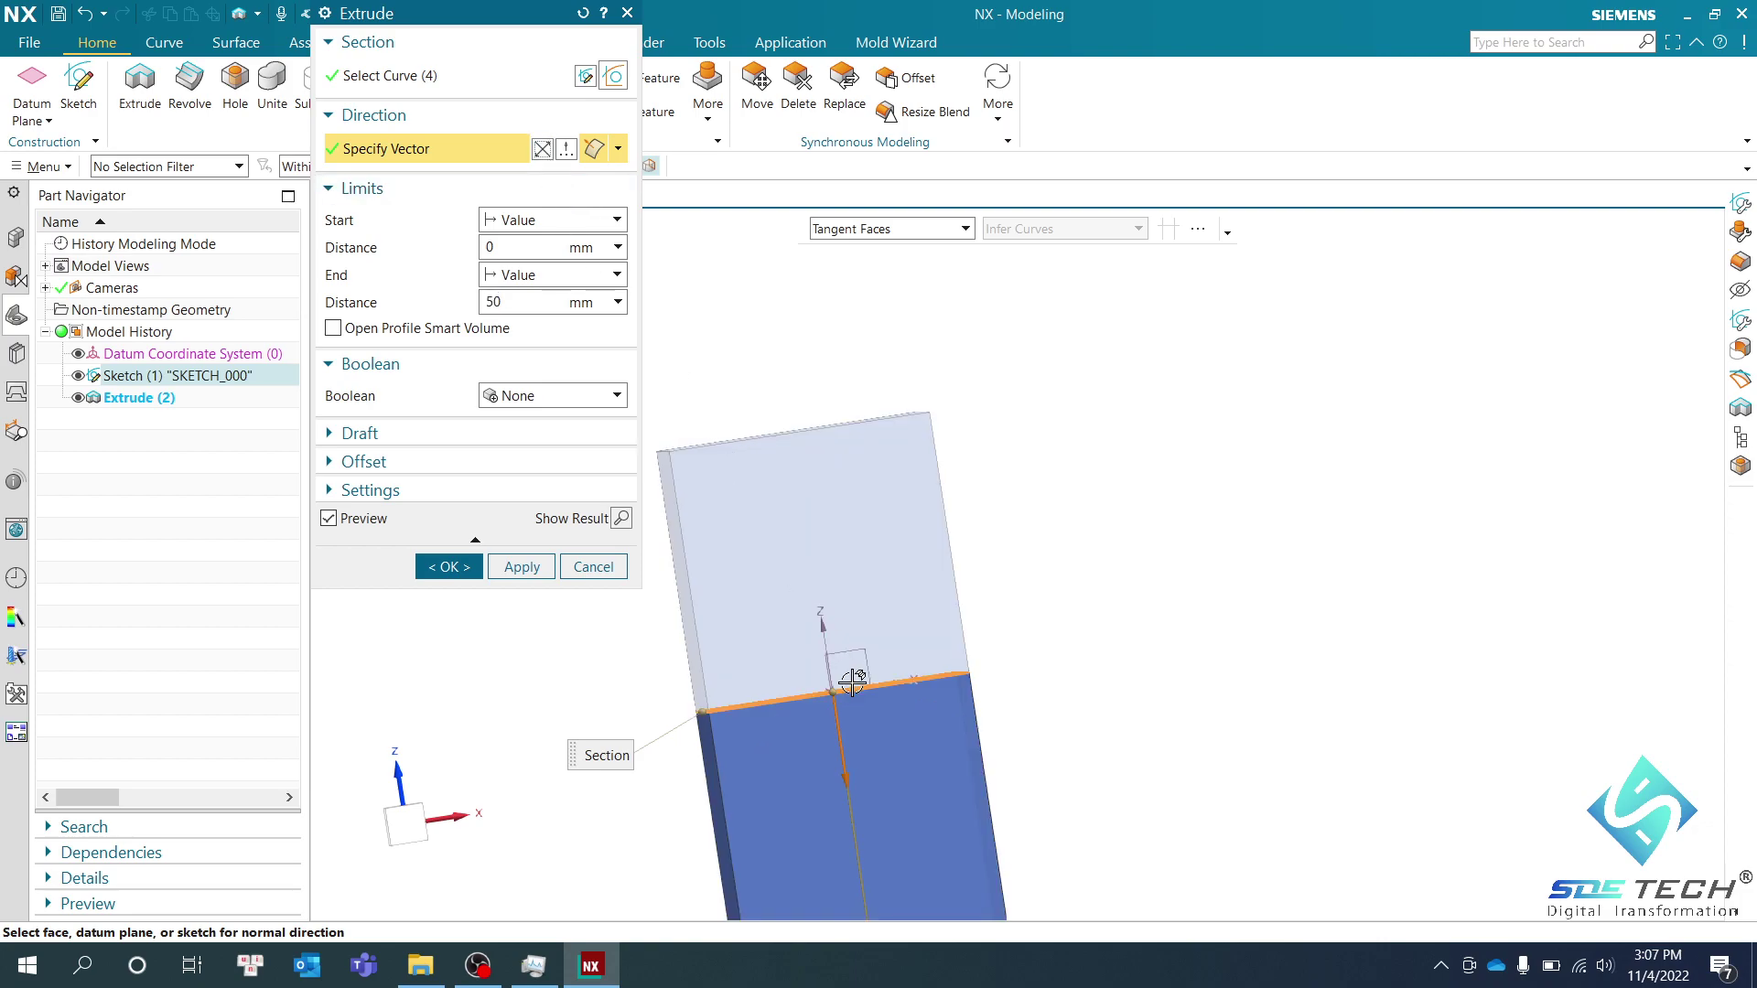
left_click(554, 395)
left_click(539, 422)
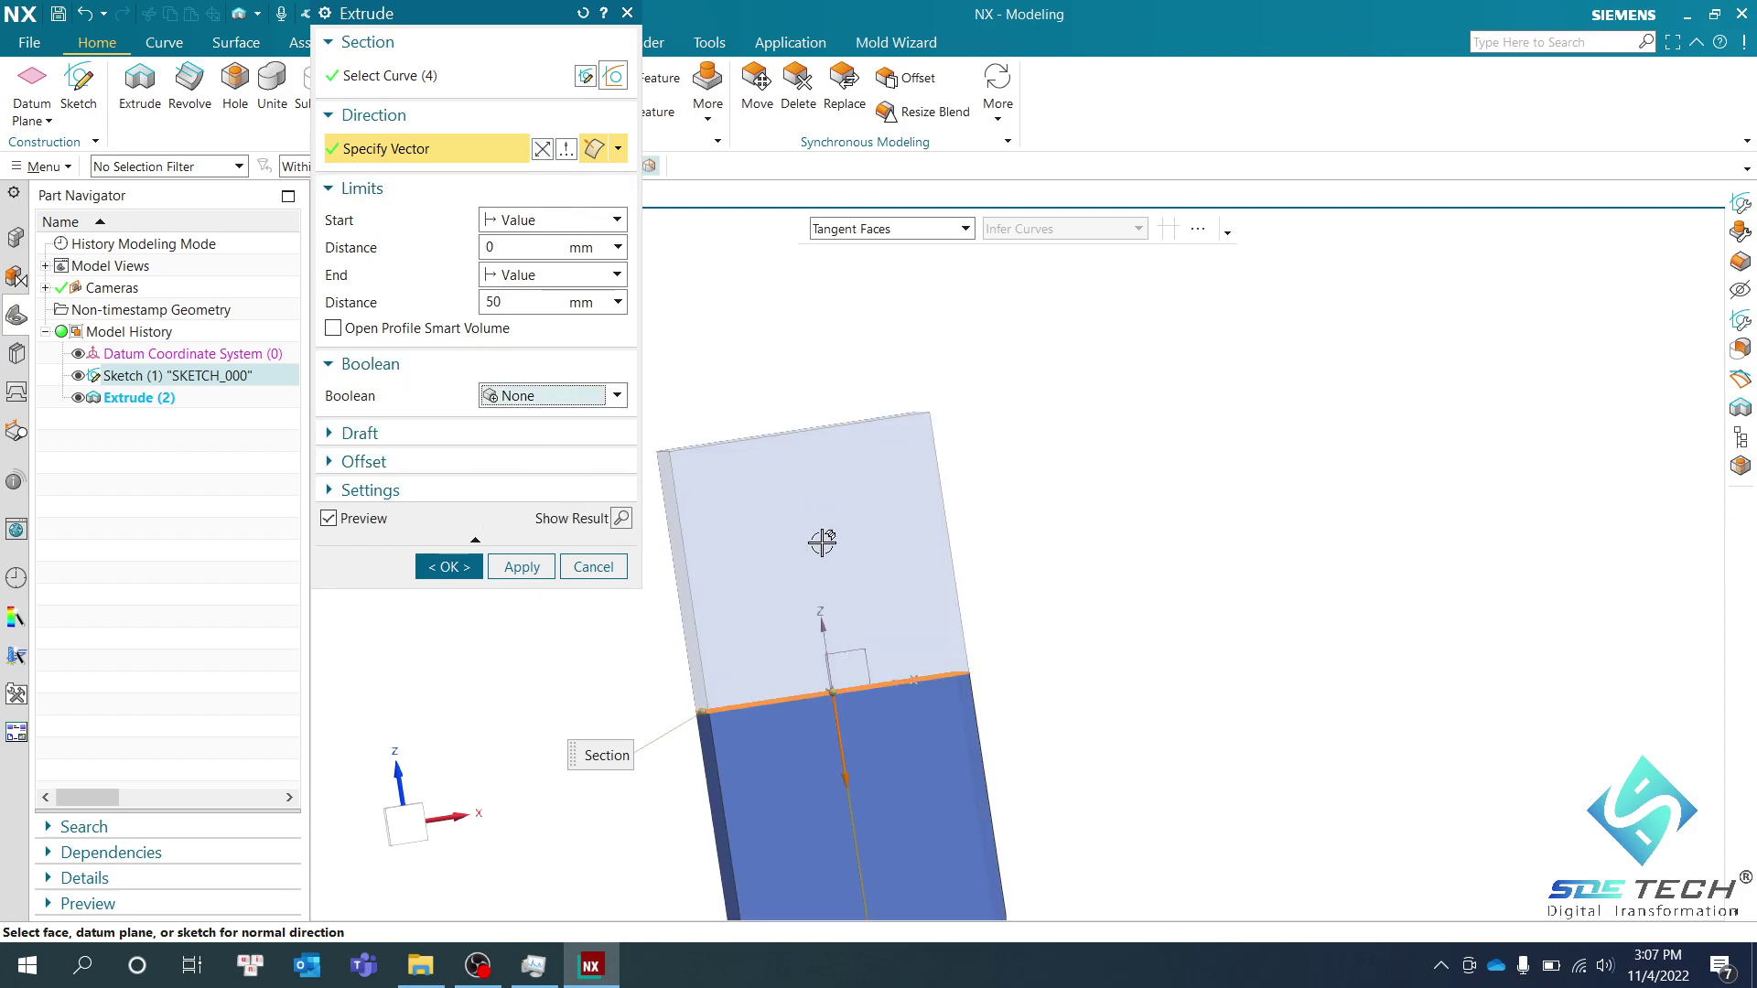
left_click(453, 567)
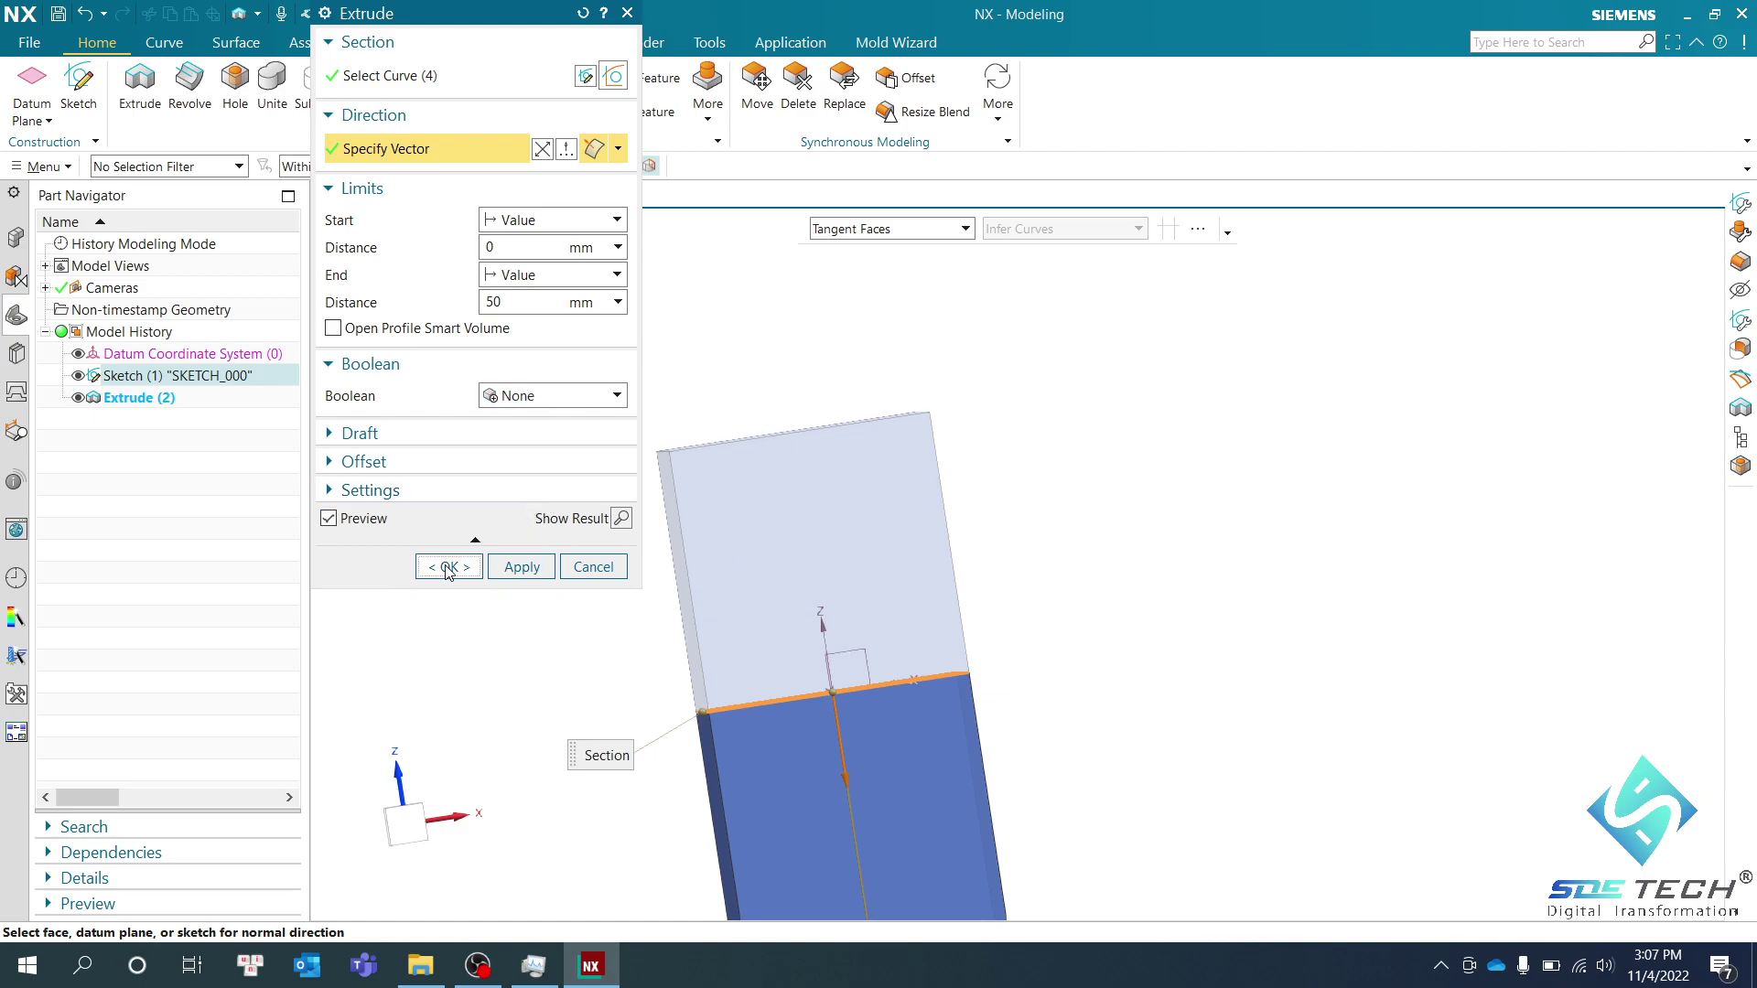
middle_click_drag(878, 472, 870, 549)
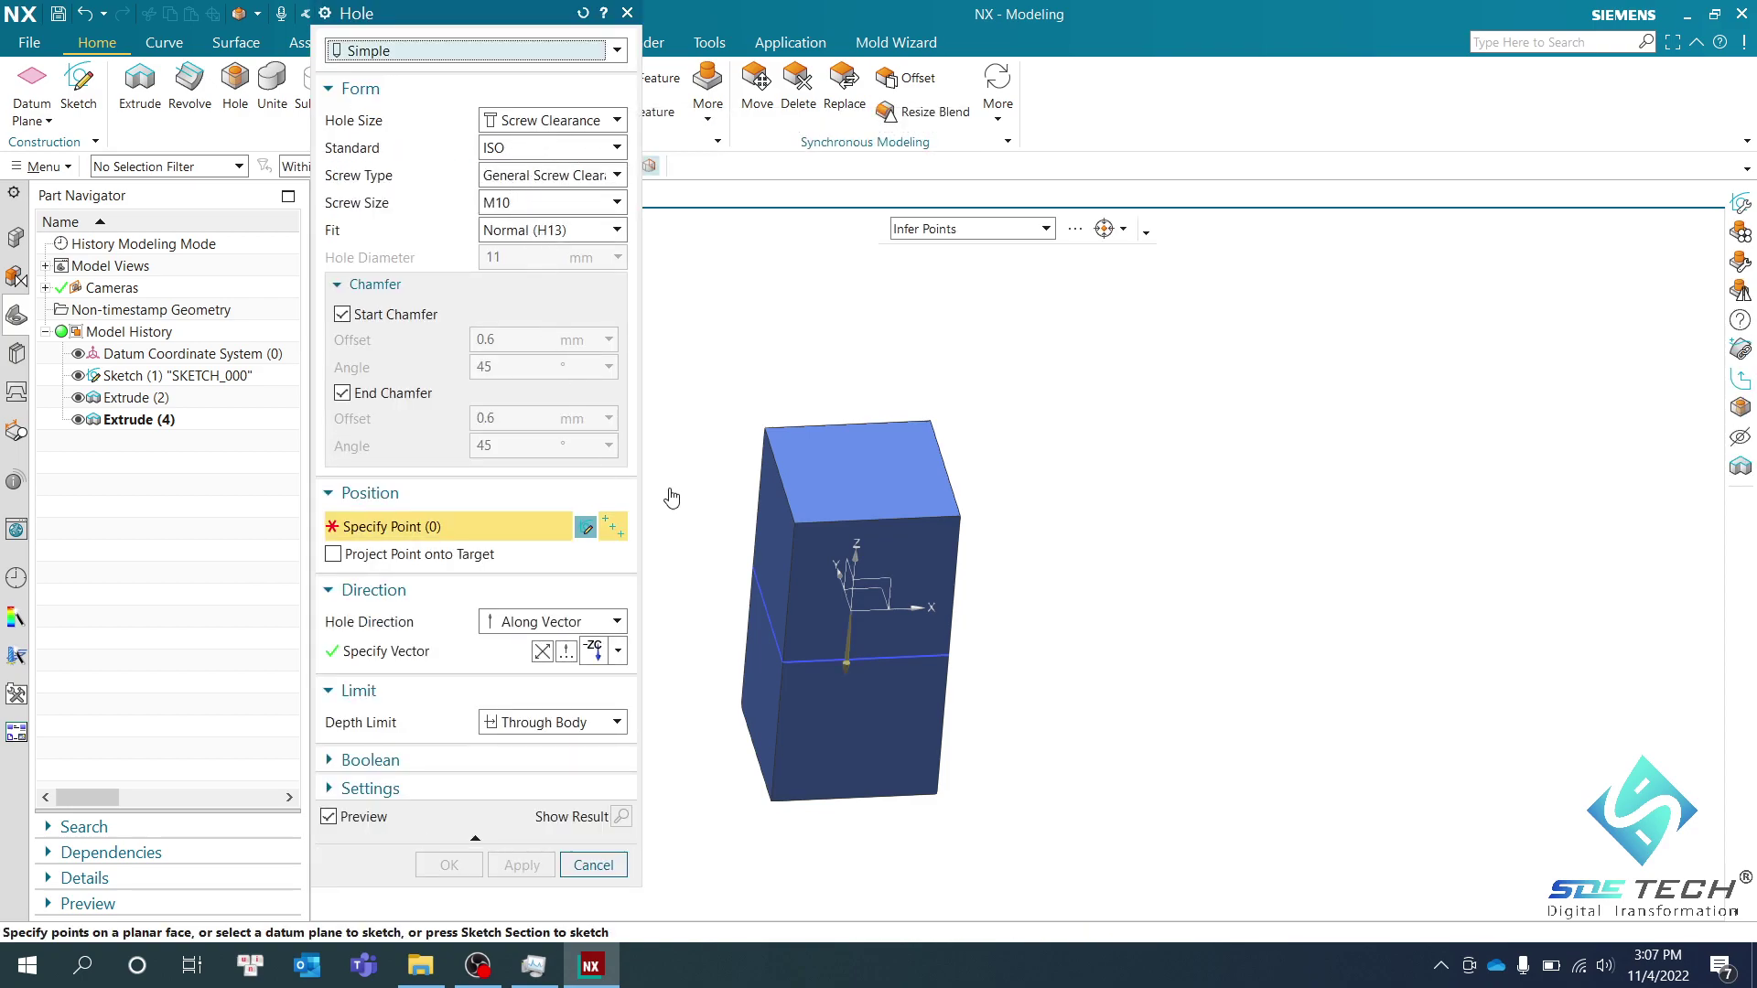
Place a simple M10 screw clearance hole on the upper block's top face, about 22.4 mm and 16.9 mm from its edges
left_click(898, 476)
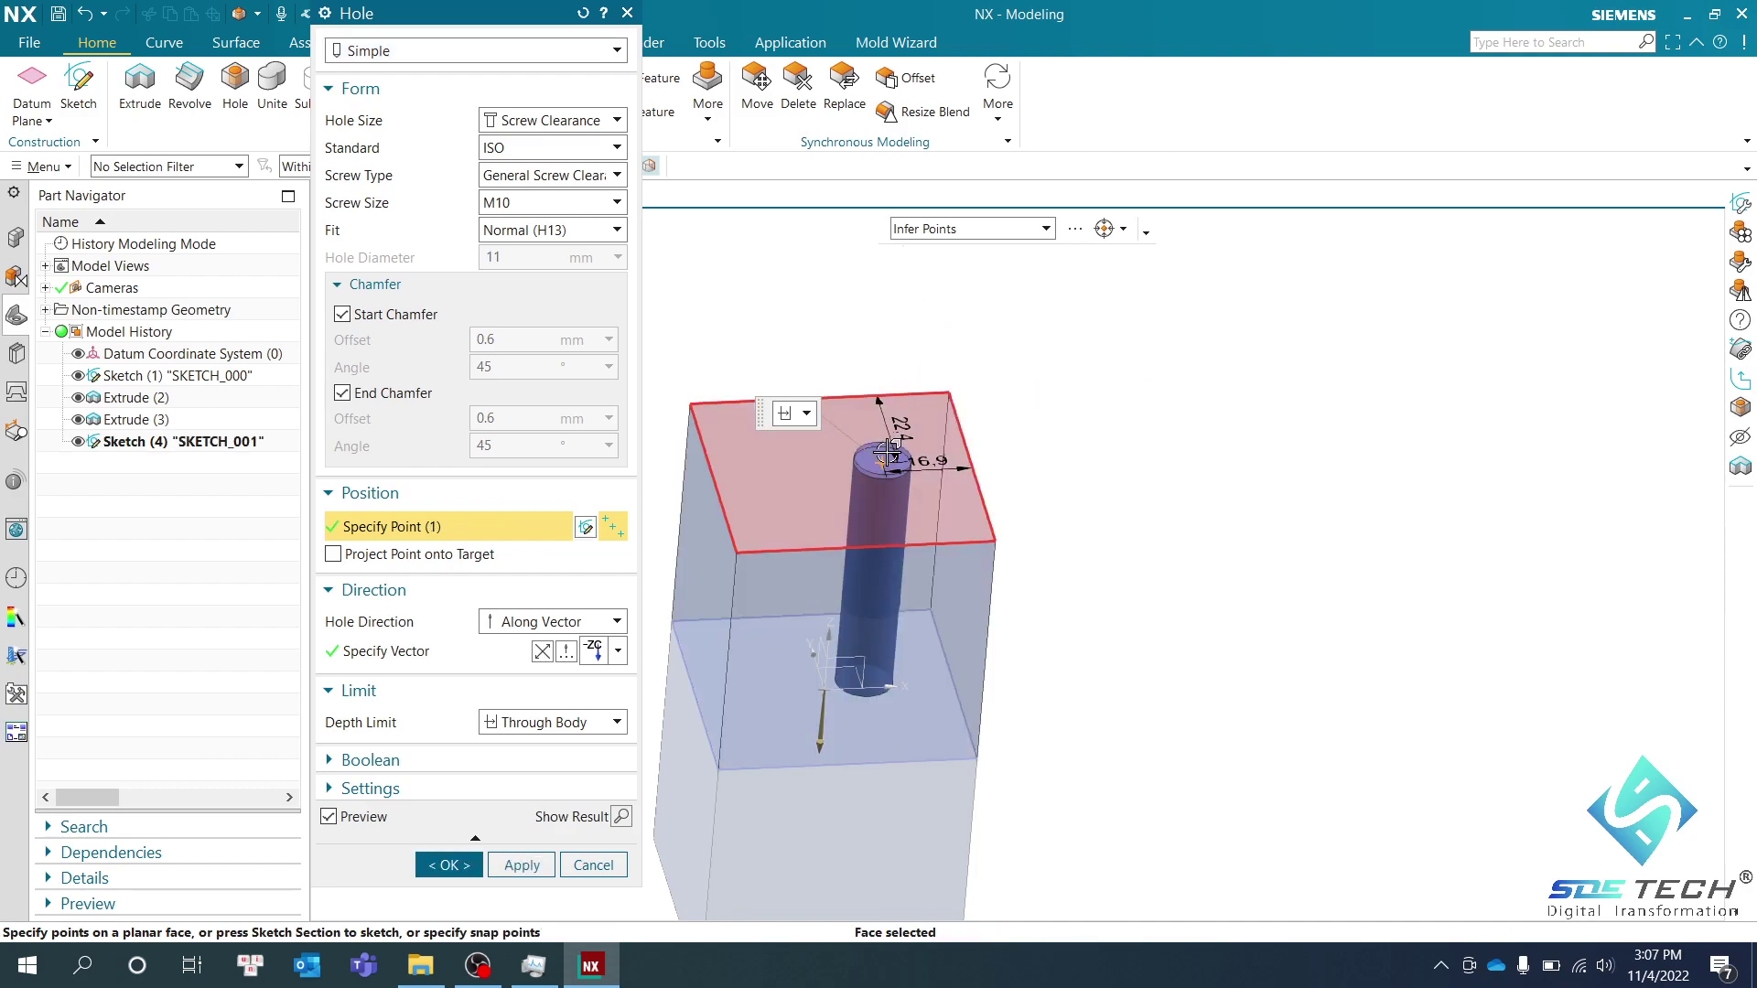
left_click(945, 477)
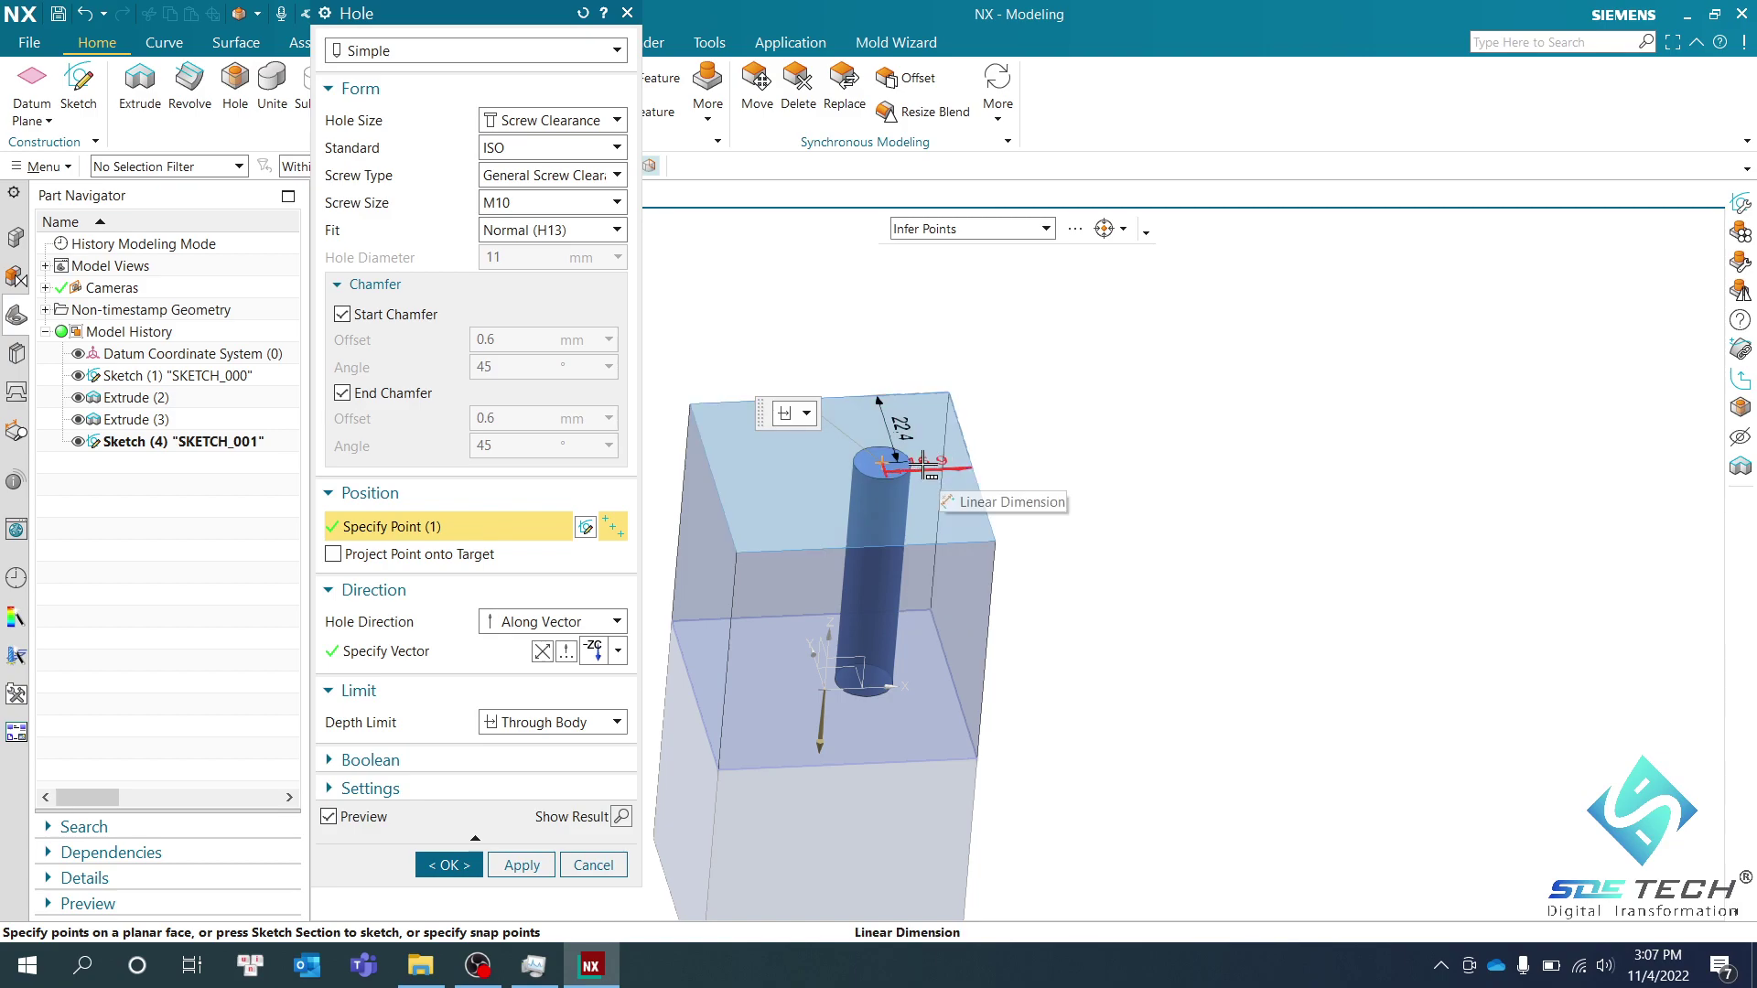
scroll(870, 421, "up", 3)
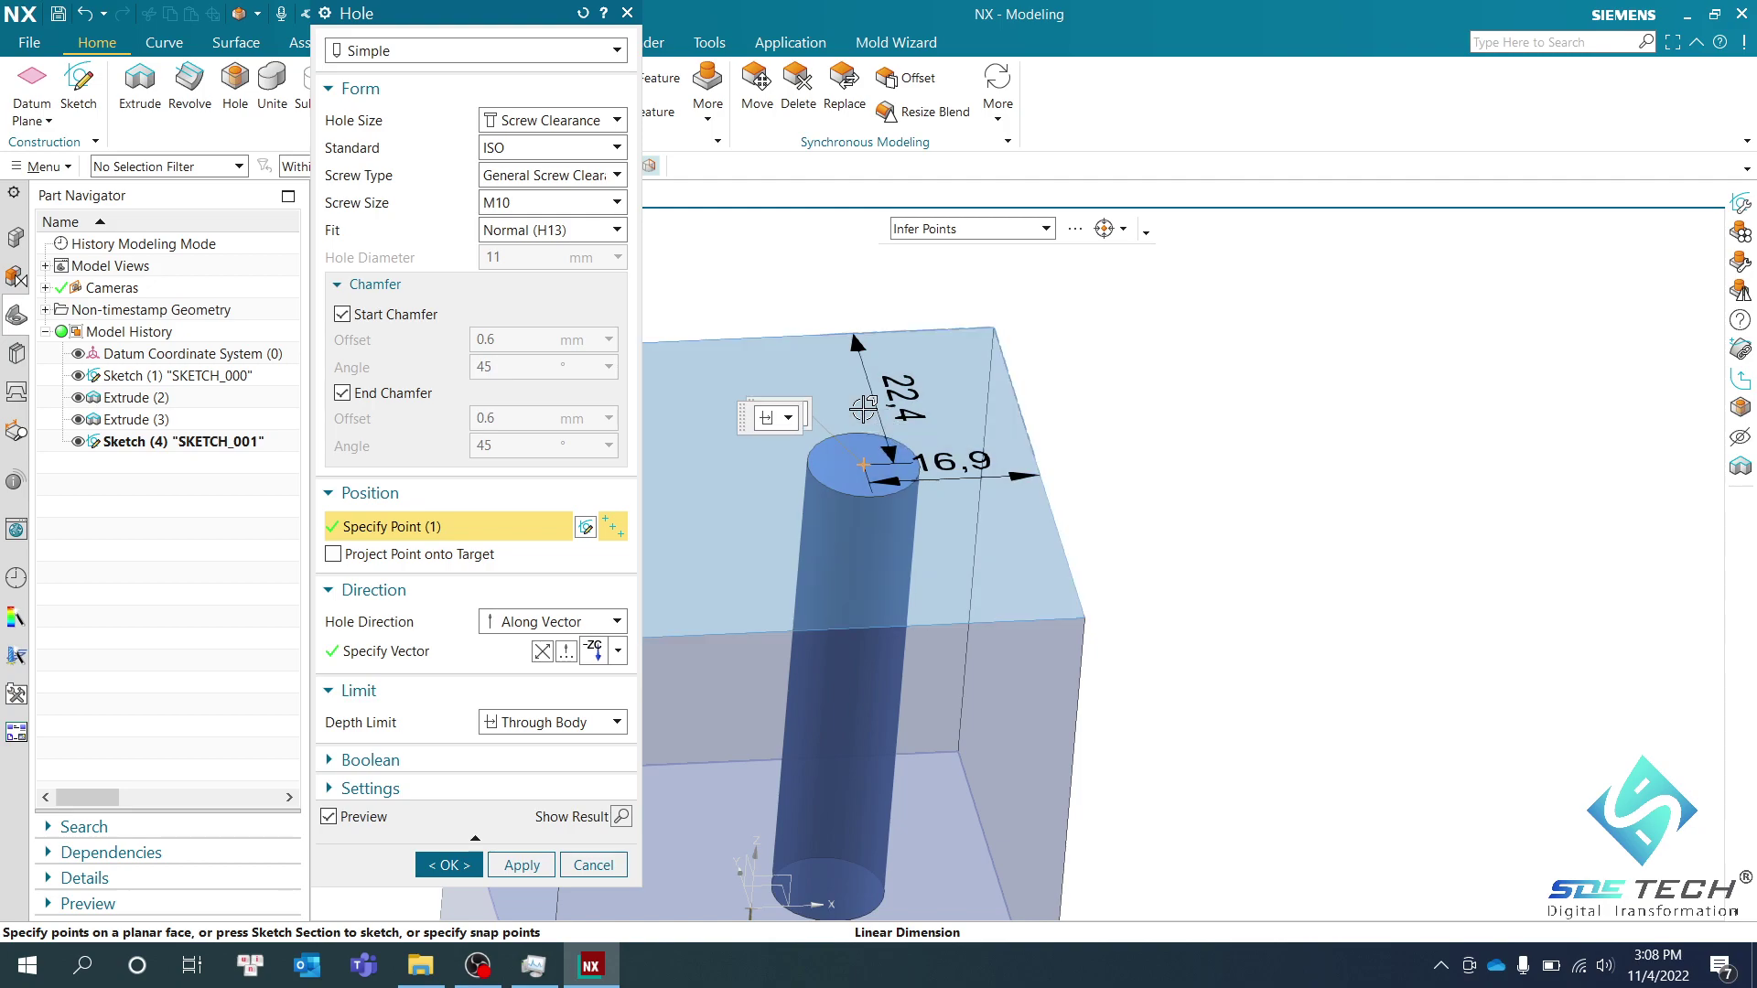
scroll(863, 409, "down", 3)
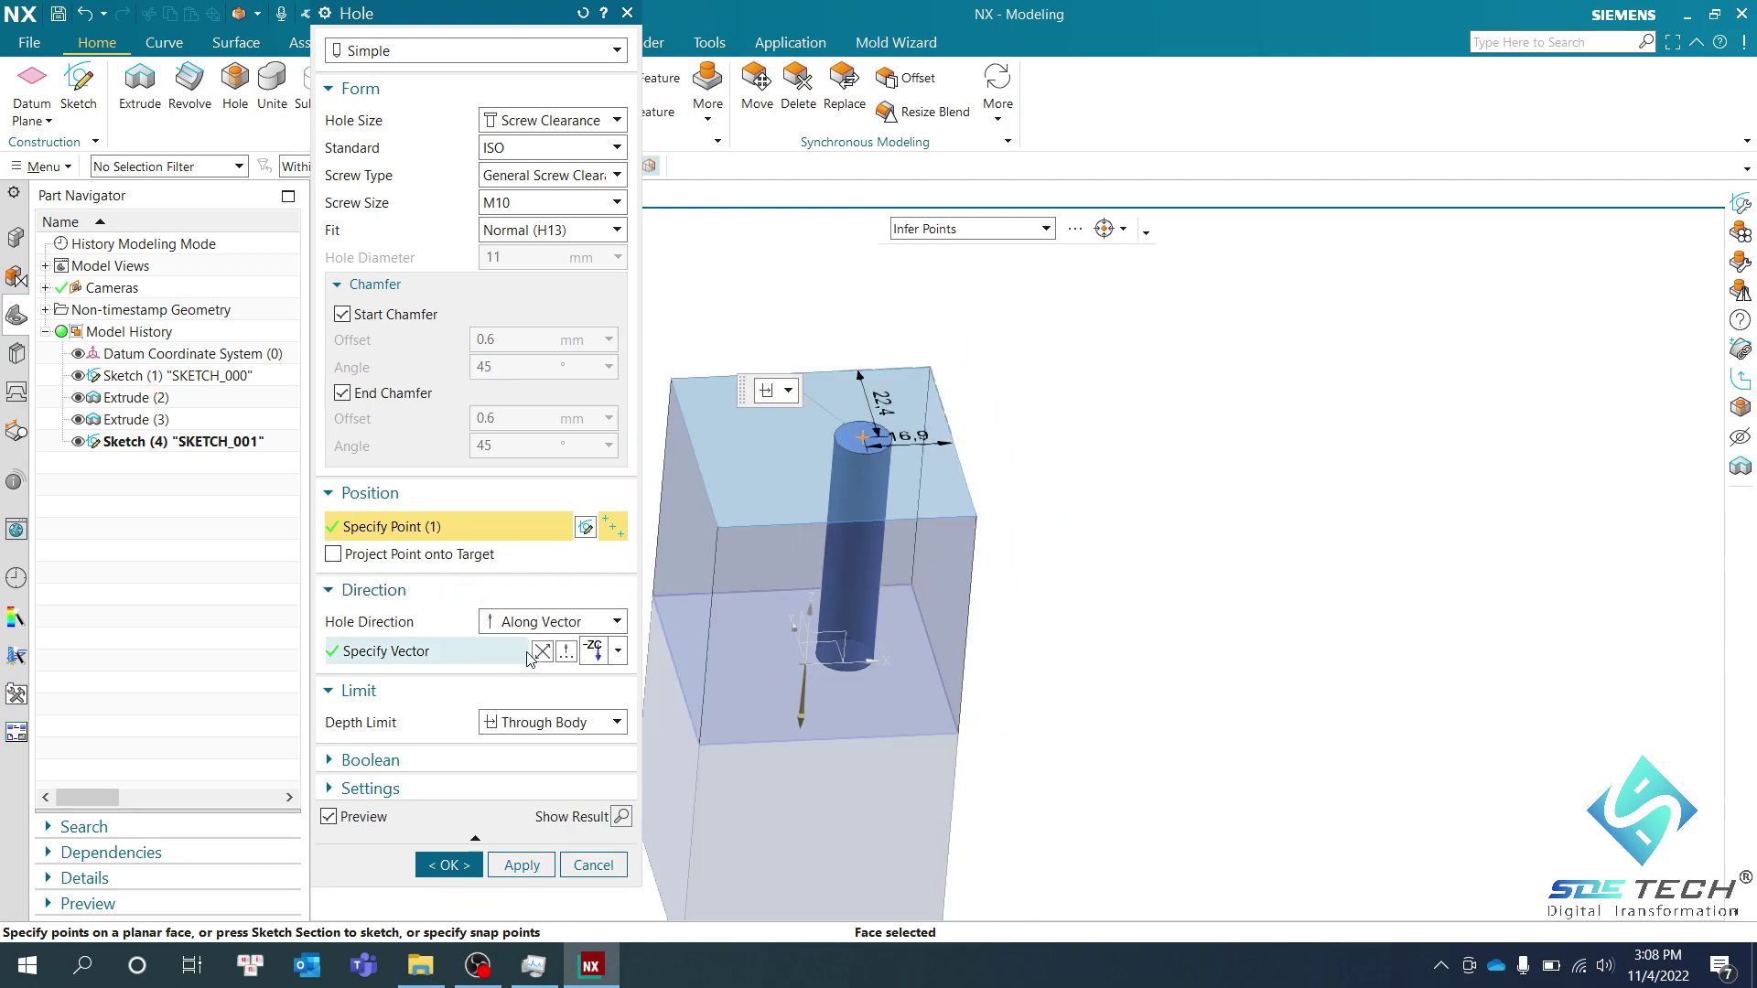
Set the hole's depth limit to Value, extend its depth to 112 mm through both blocks, and create the hole
scroll(1020, 522, "down", 3)
left_click(568, 723)
left_click(524, 743)
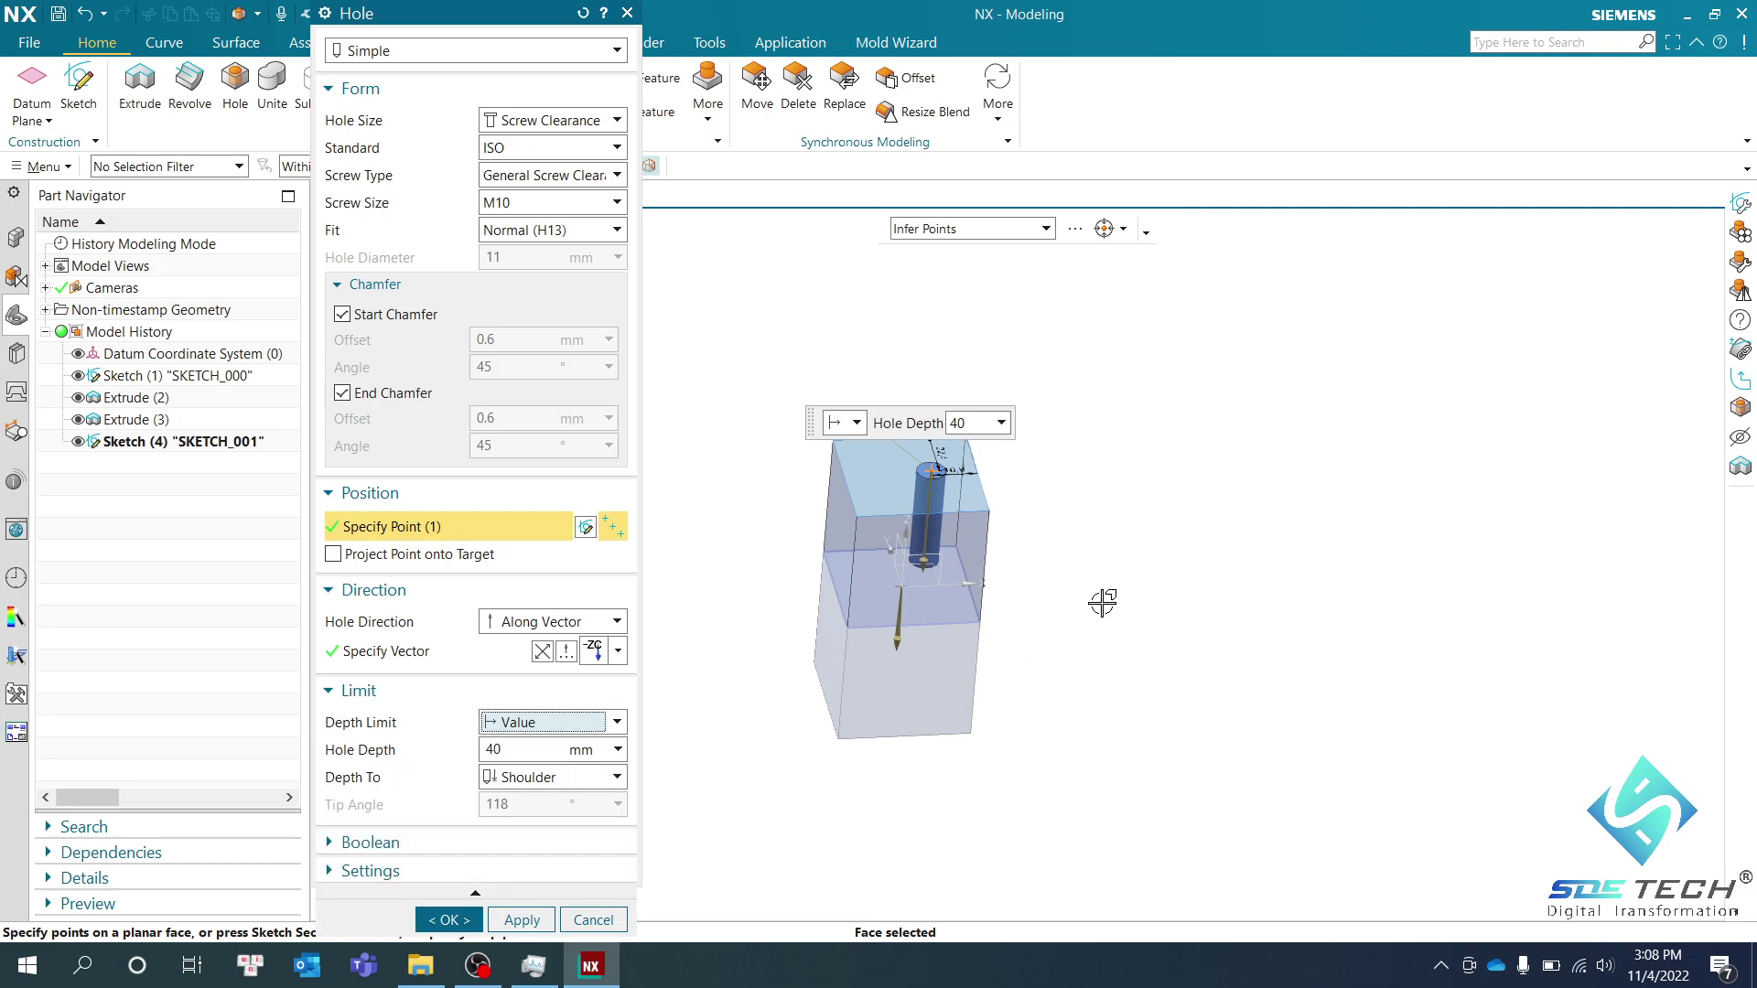
middle_click_drag(1106, 538, 972, 608)
scroll(924, 577, "up", 2)
left_click_drag(920, 569, 838, 856)
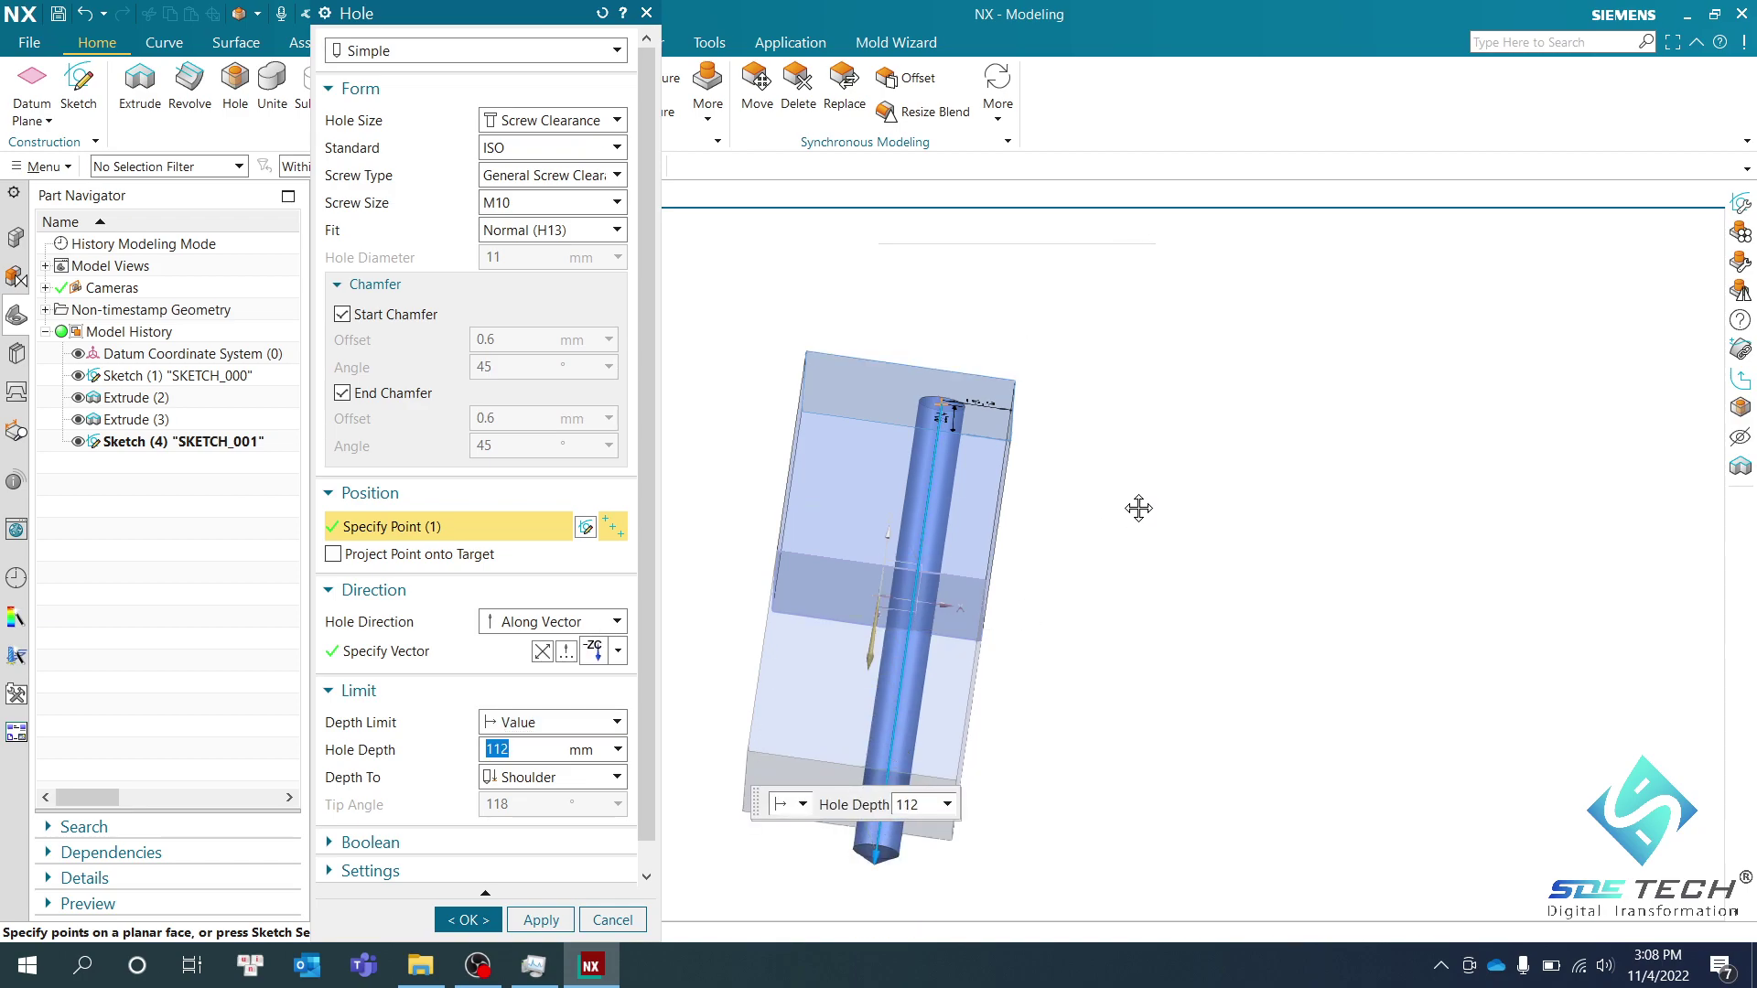
middle_click_drag(1071, 537, 1011, 596)
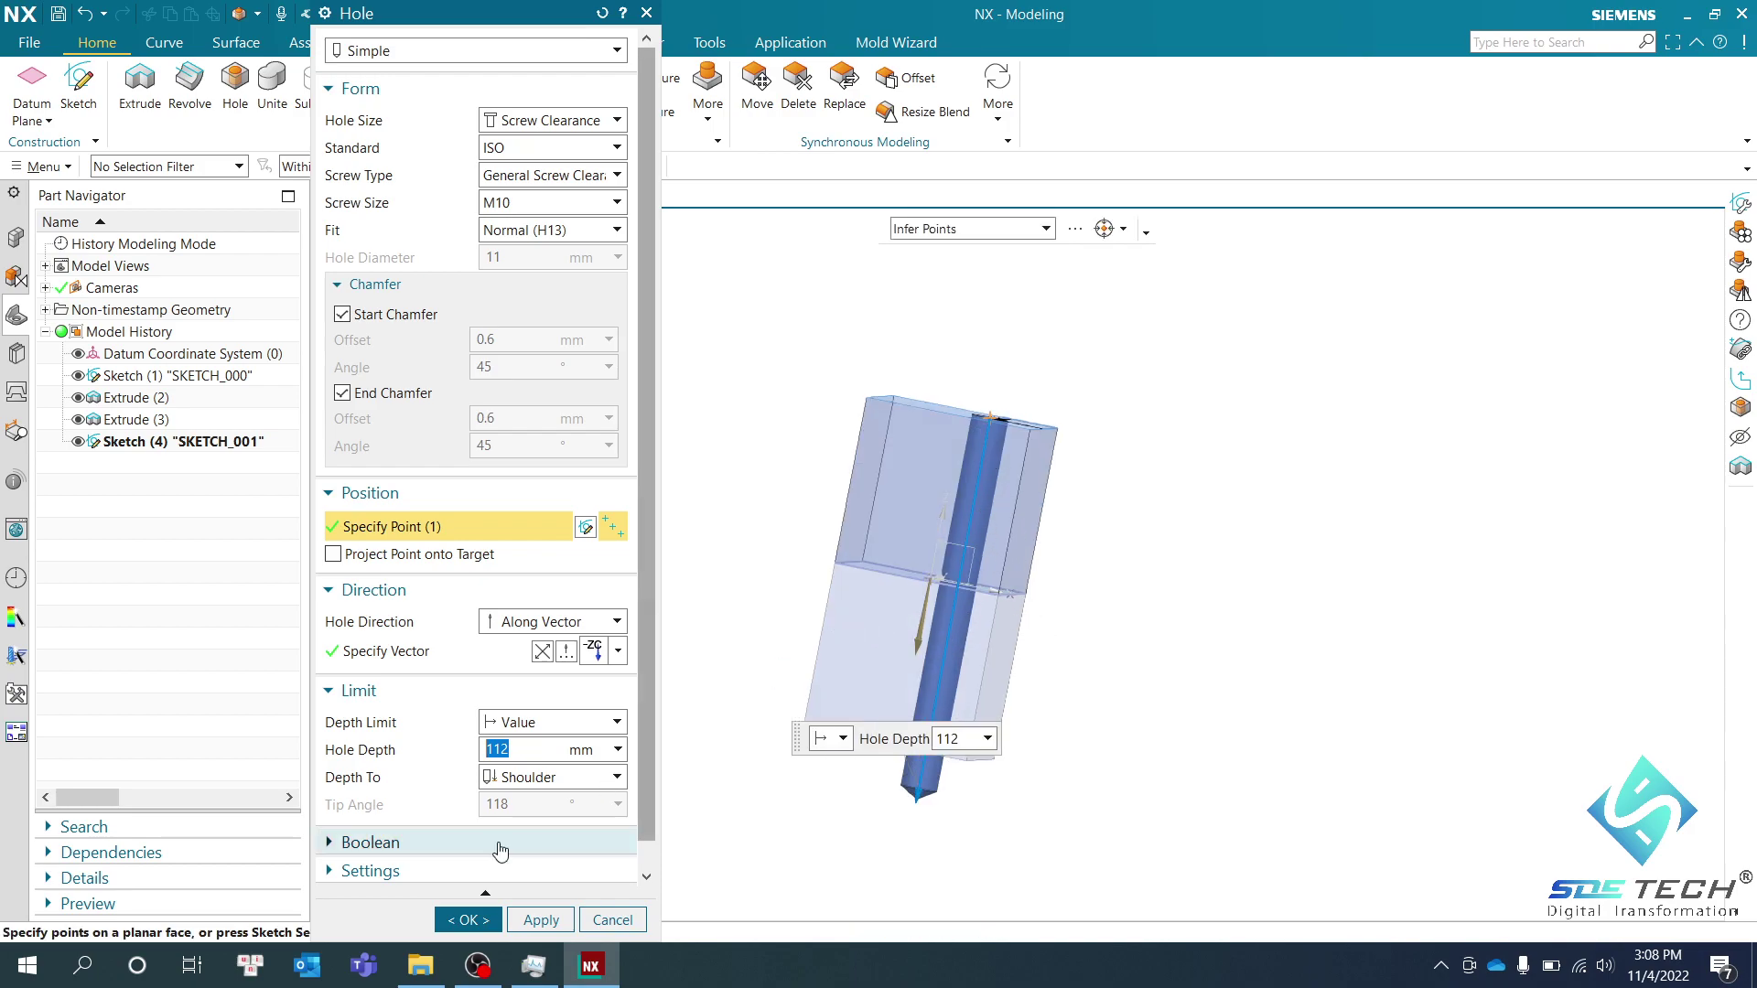
left_click(478, 918)
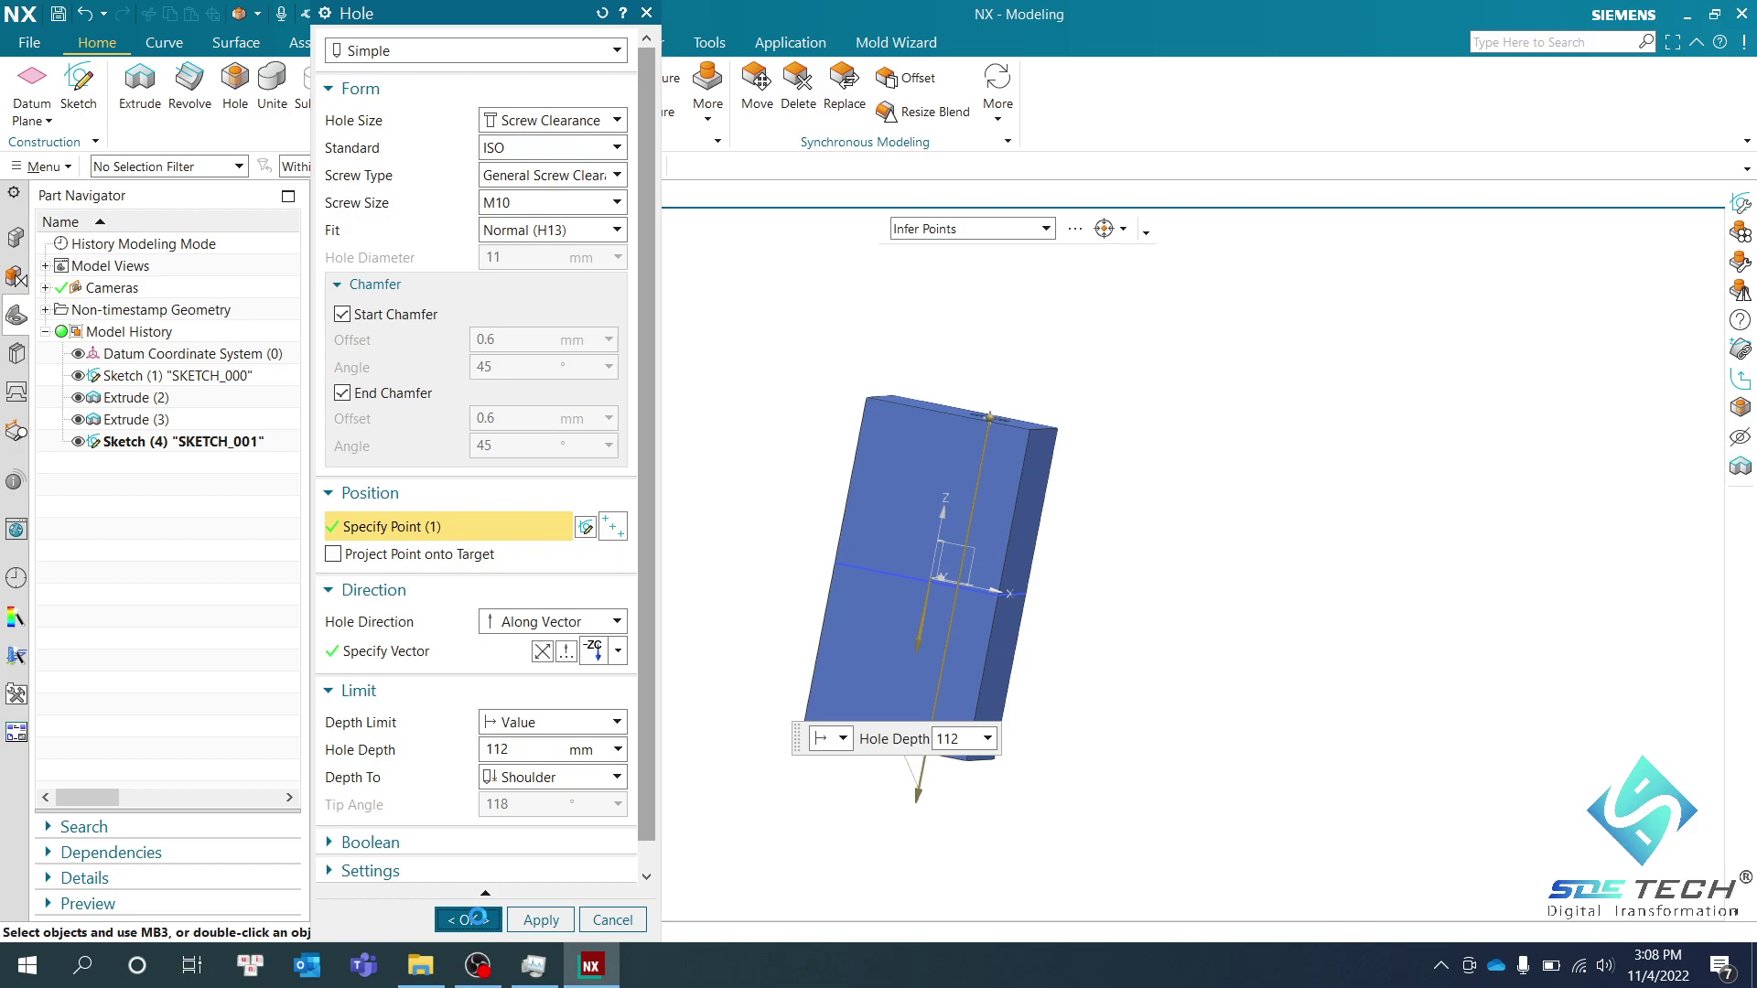
Hide the lower block and inspect the clearance hole's exit on the underside of the upper block
middle_click_drag(906, 683, 996, 592)
scroll(978, 504, "up", 2)
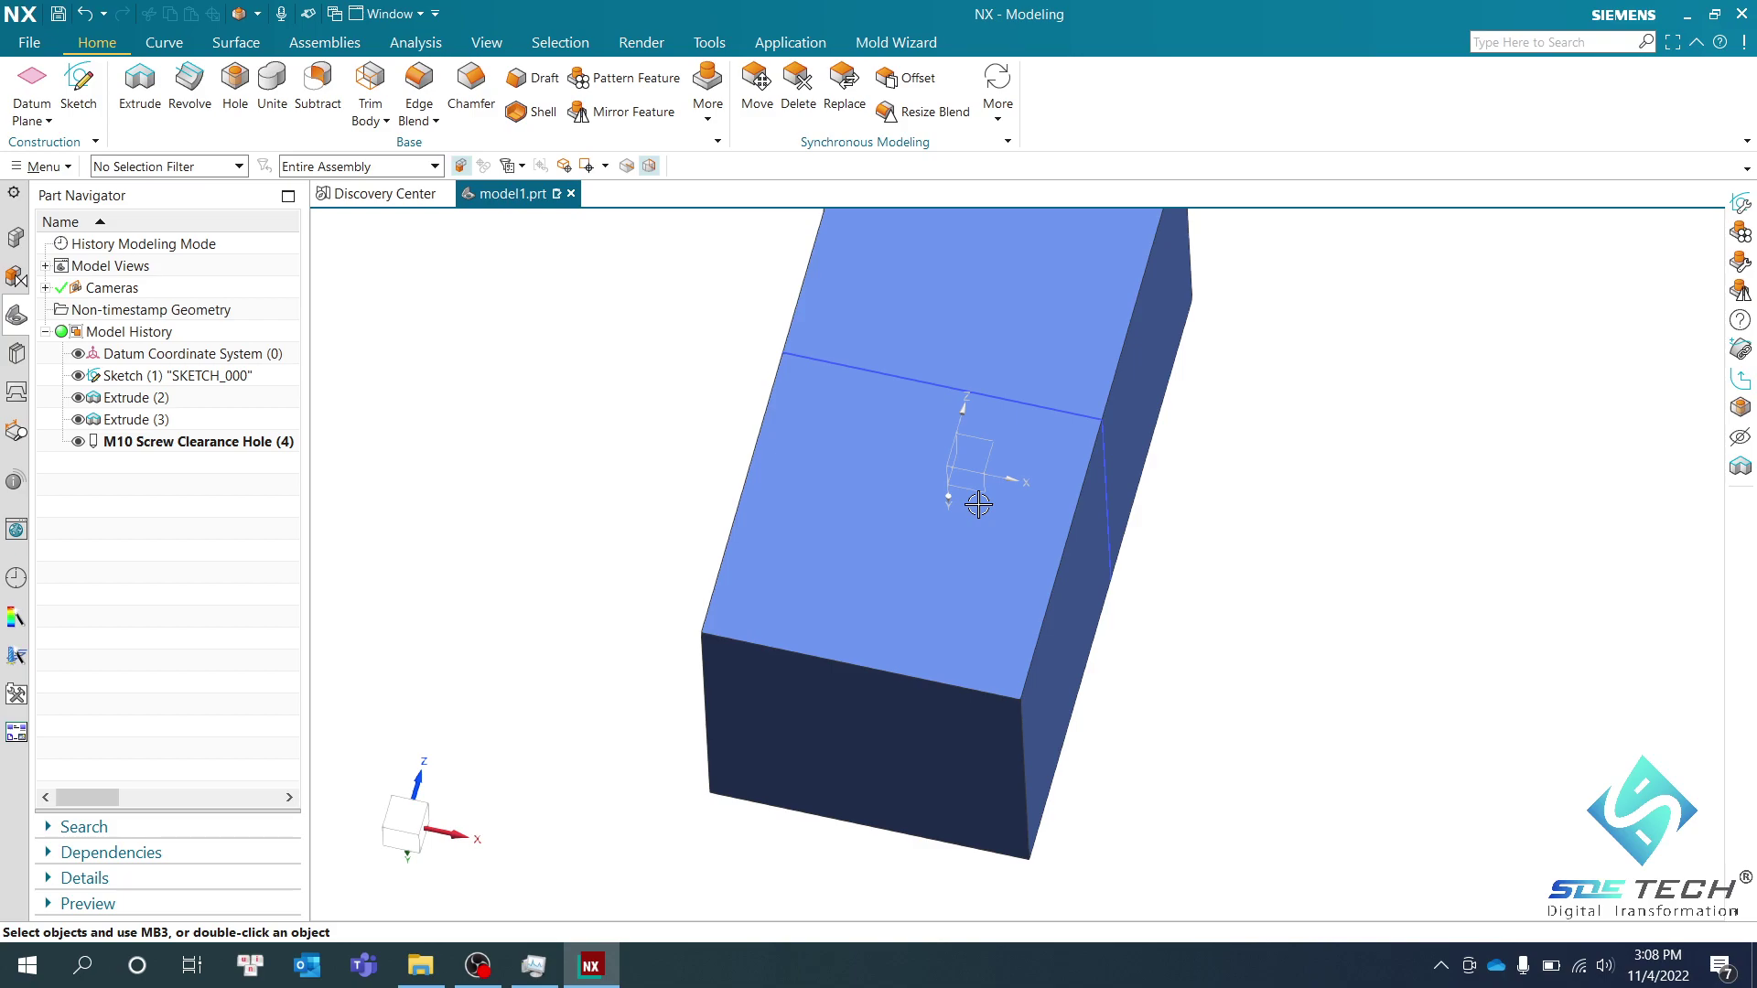
left_click(80, 421)
scroll(1016, 485, "up", 4)
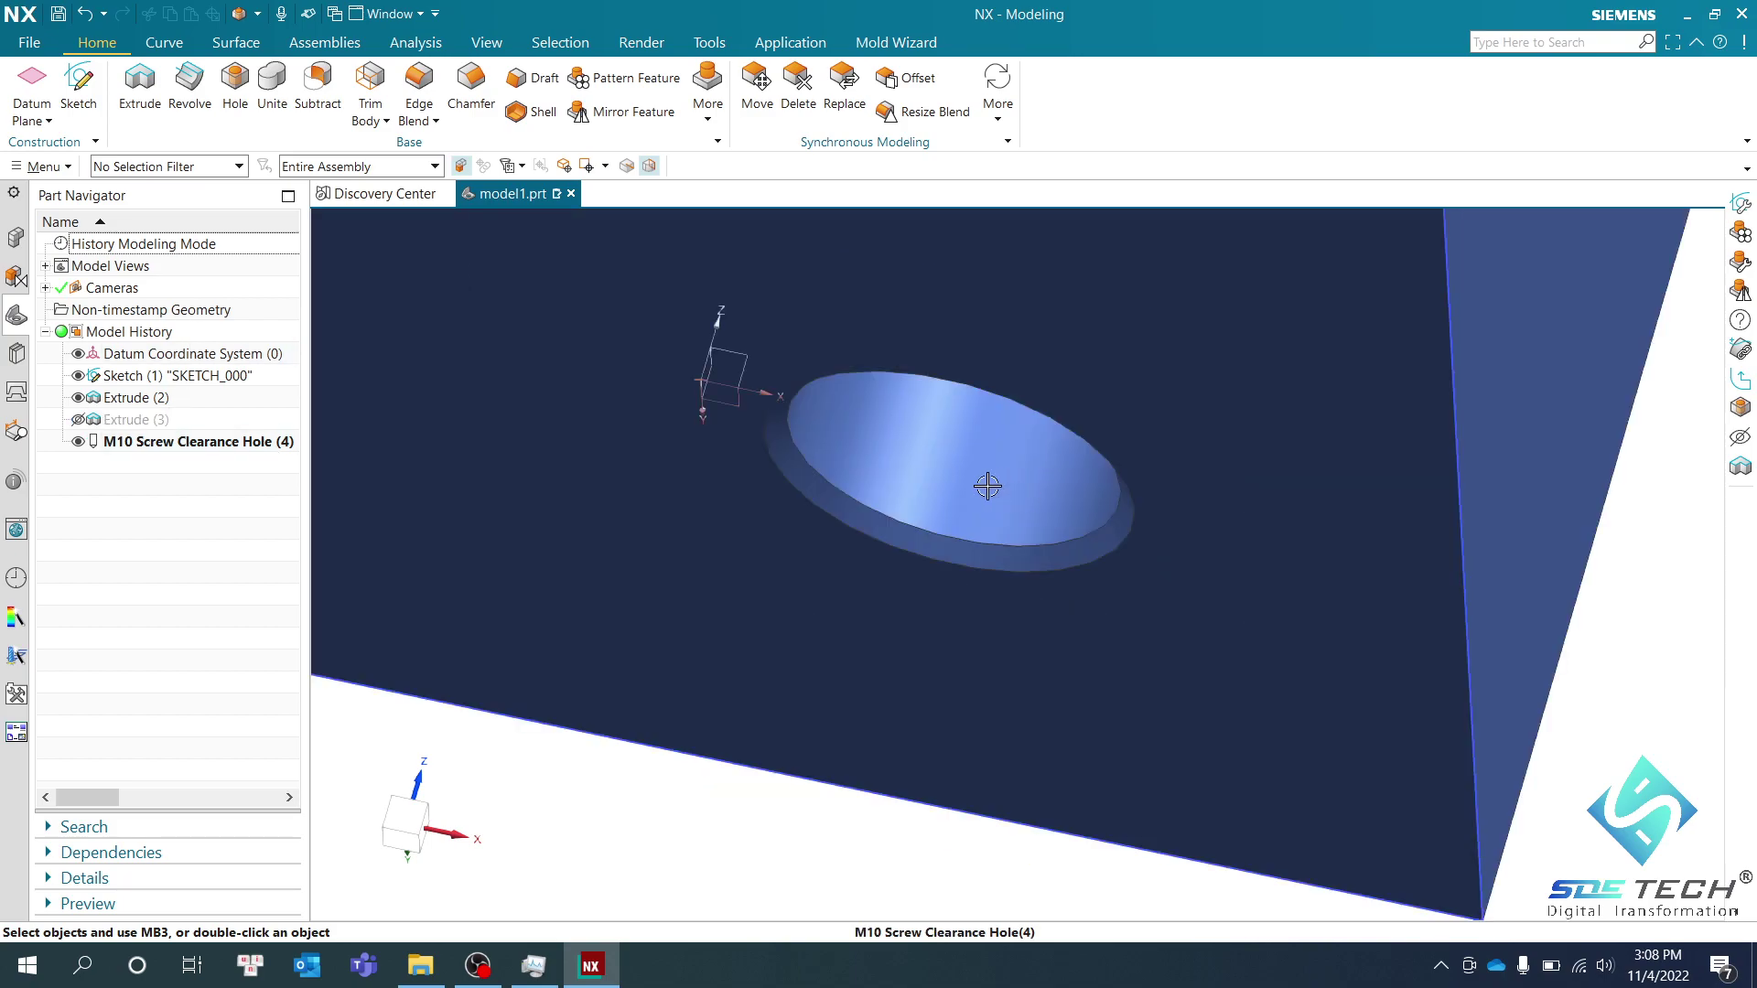
scroll(1019, 549, "down", 4)
mouse_move(1019, 549)
middle_mouse_down()
mouse_move(1024, 631)
mouse_move(1008, 577)
mouse_move(1029, 609)
middle_mouse_up()
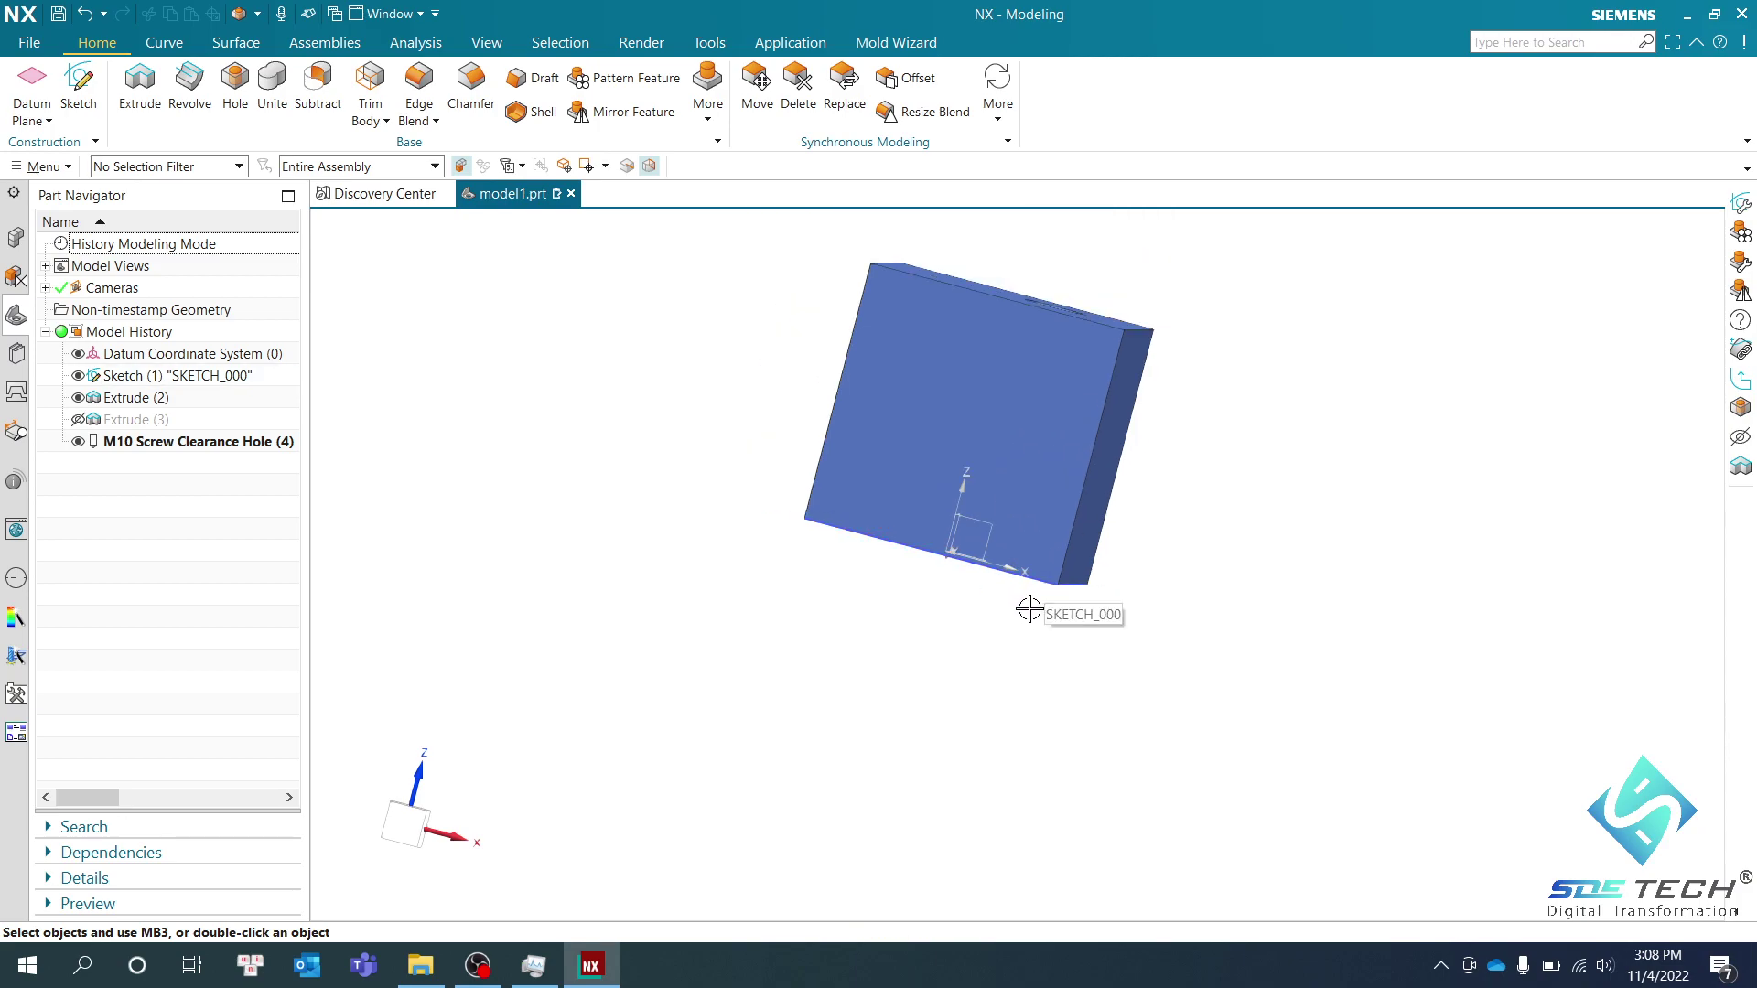
right_click(228, 442)
left_click(266, 403)
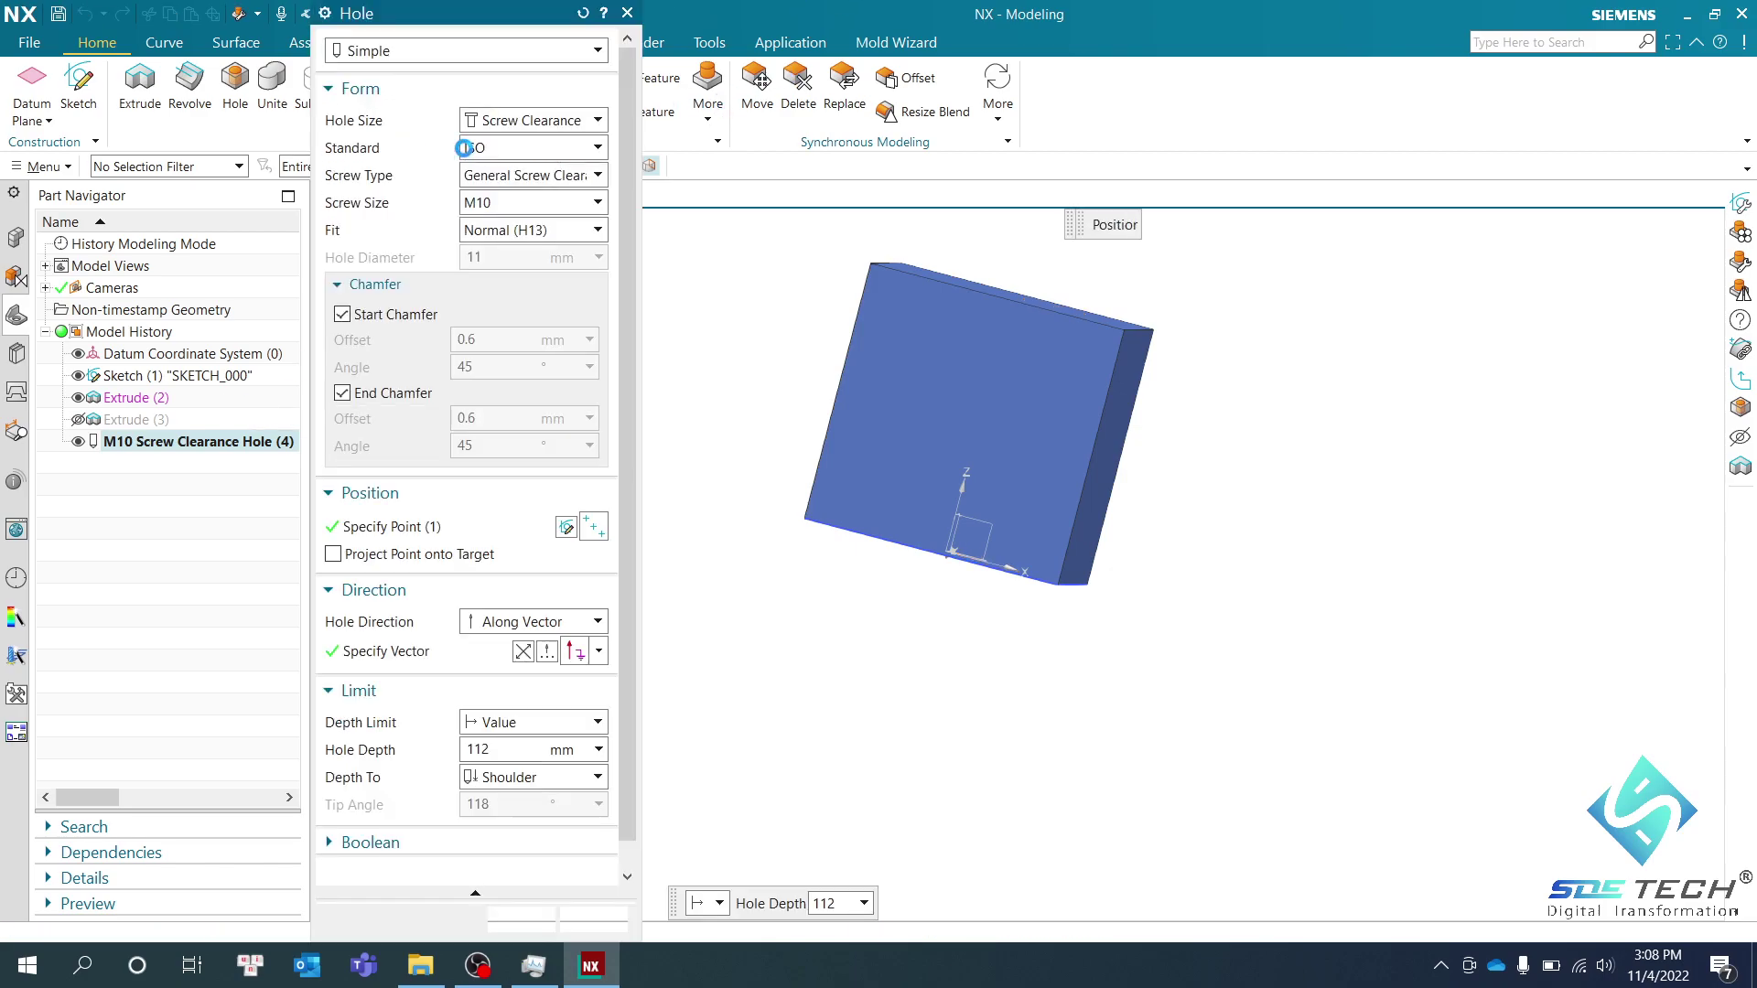
left_click(495, 63)
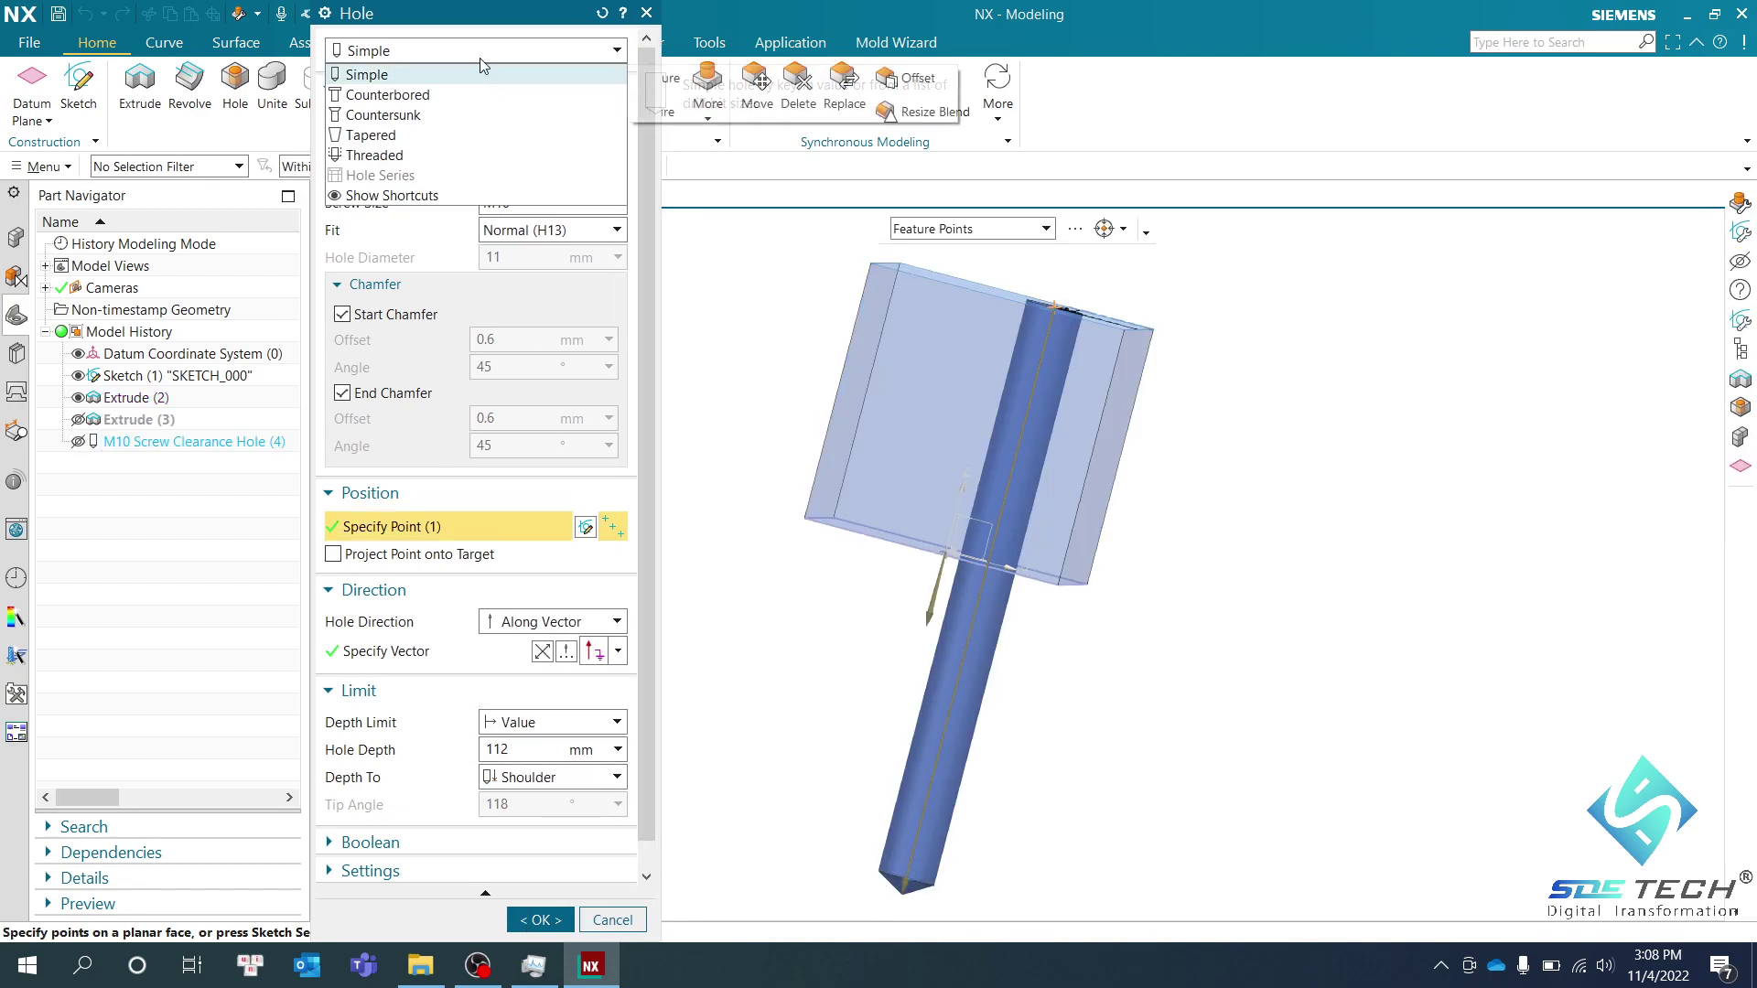
left_click(480, 57)
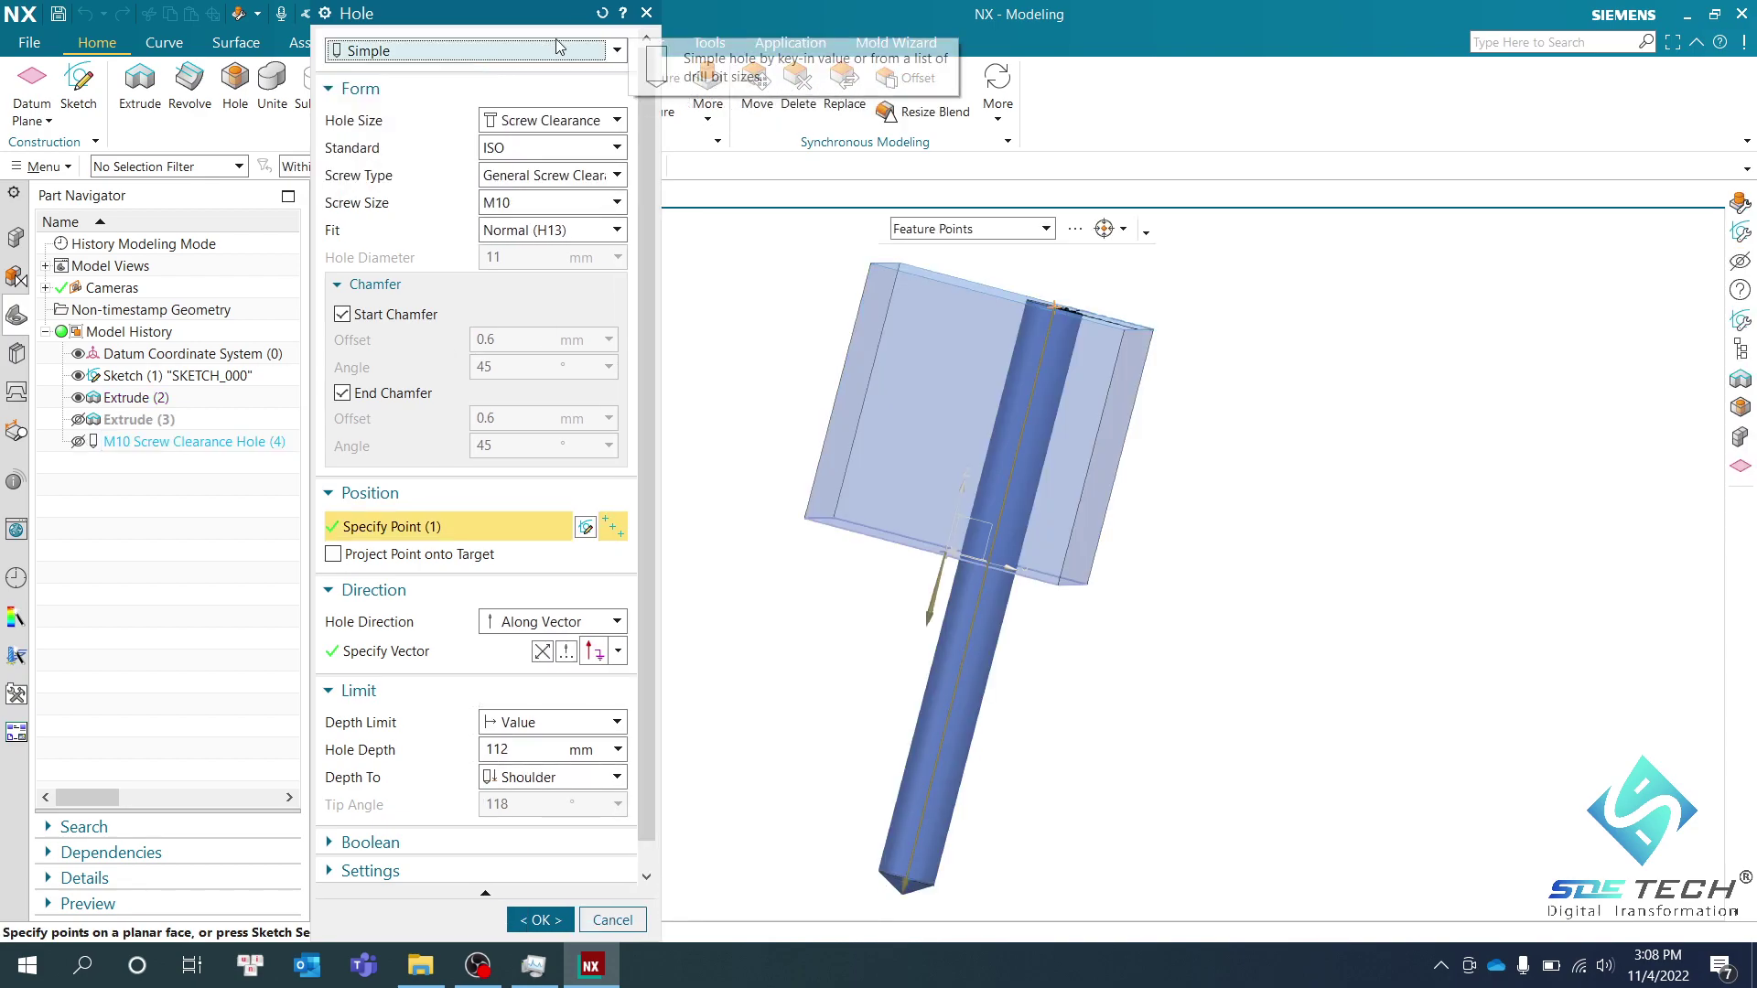
left_click(646, 13)
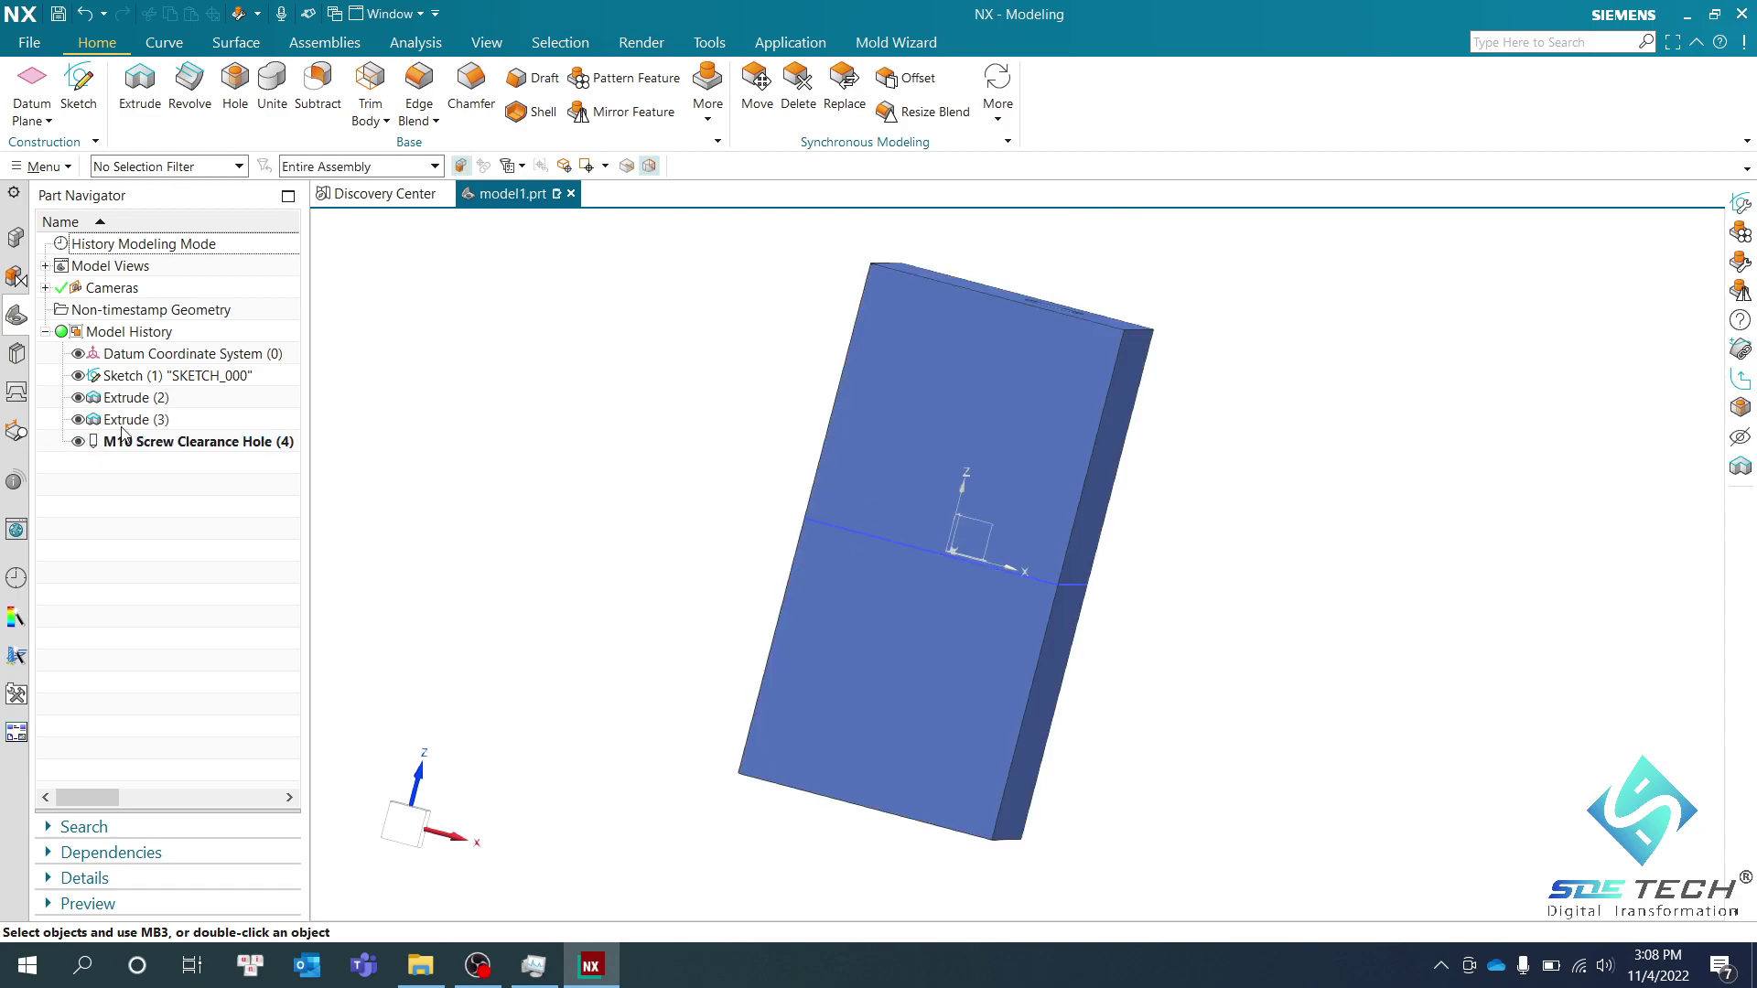
Delete the M10 screw clearance hole and start a new hole of type Hole Series
left_click(206, 446)
key("Delete")
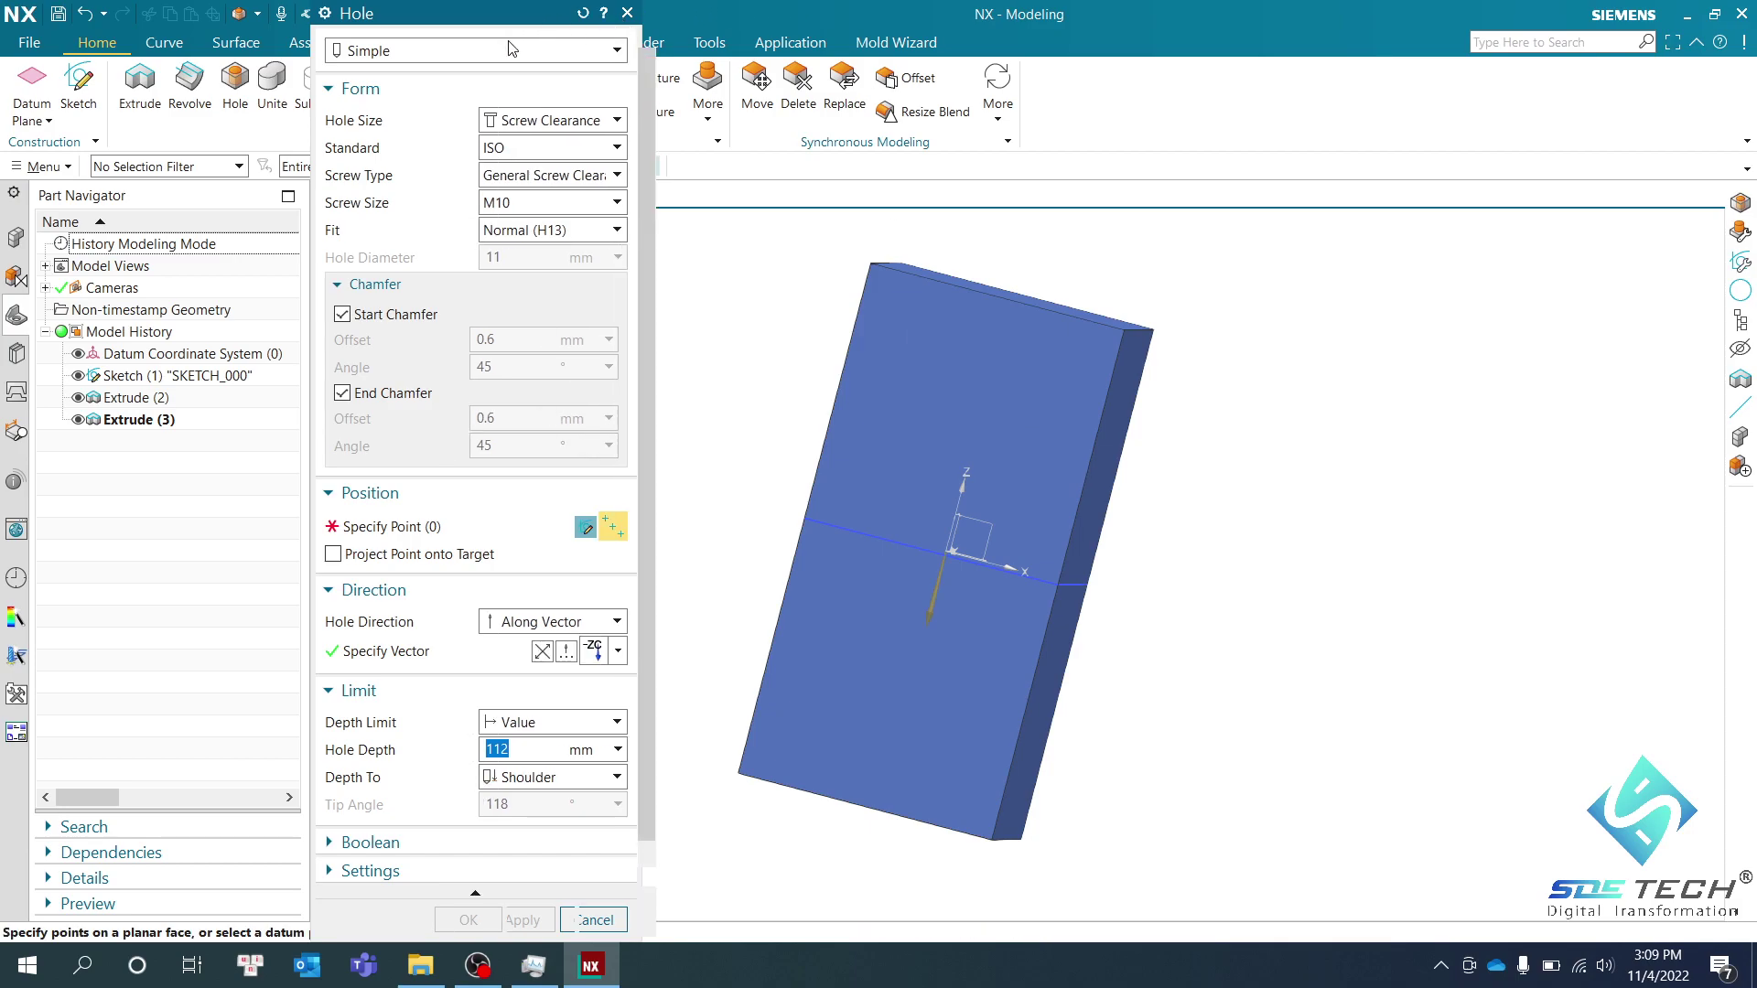
left_click(512, 48)
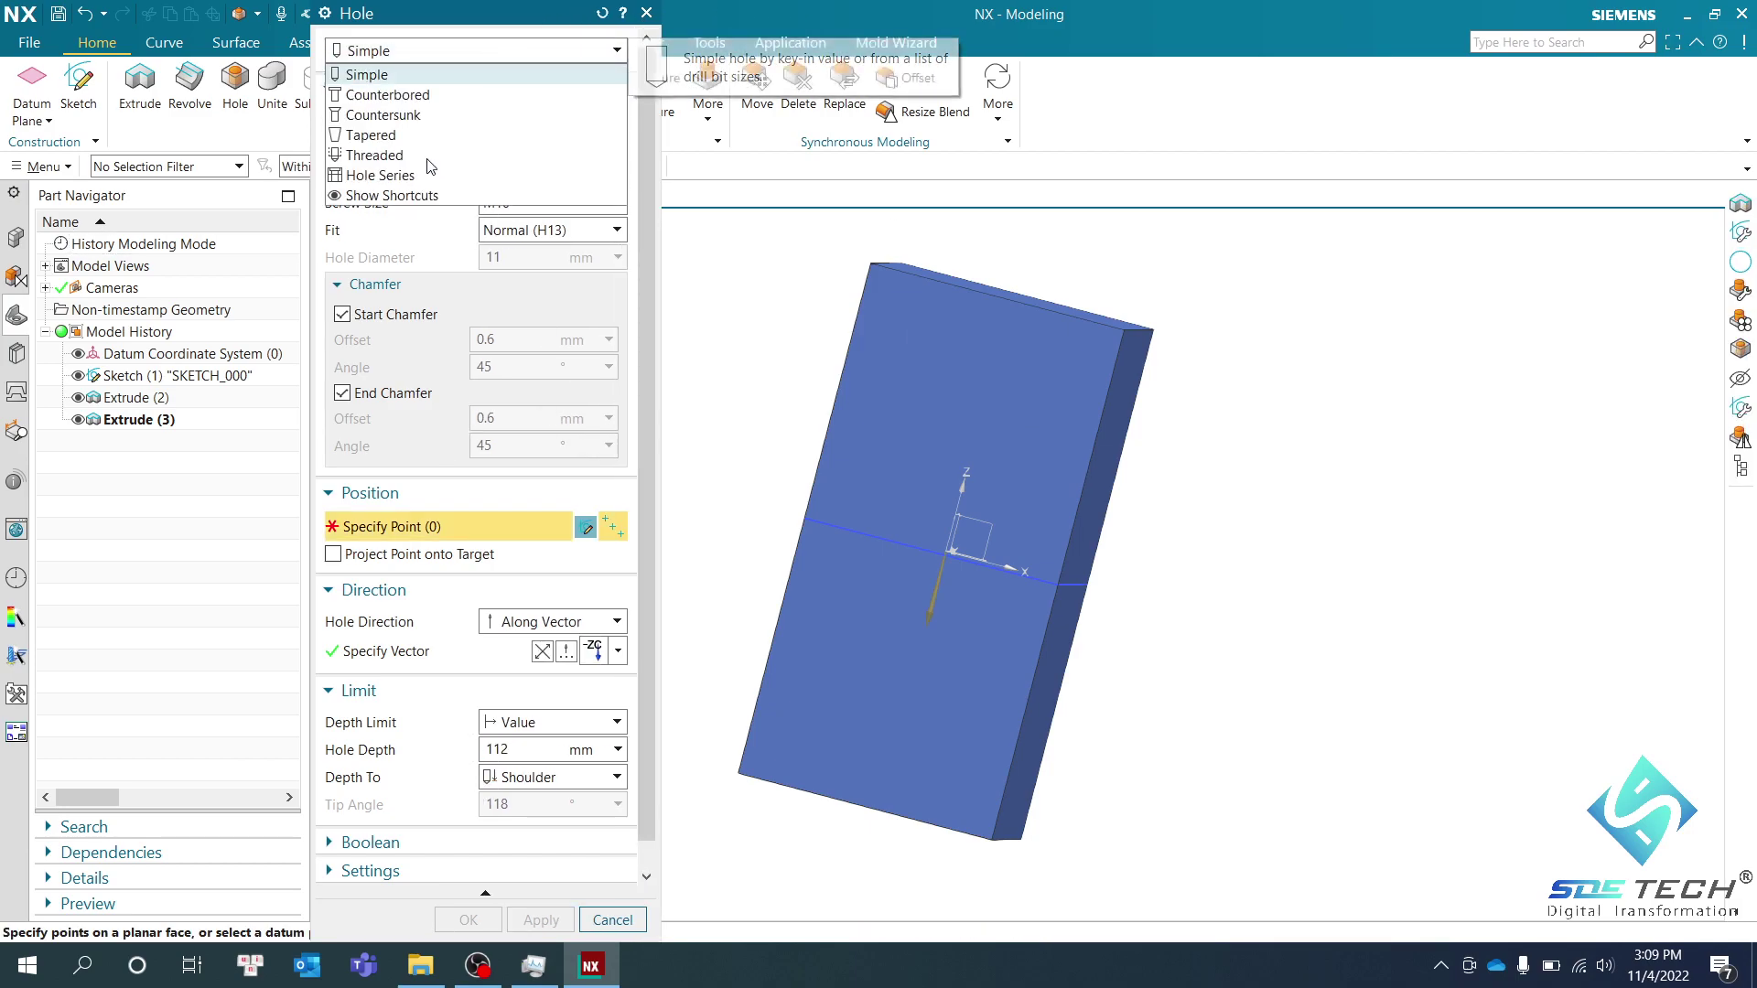
left_click(385, 175)
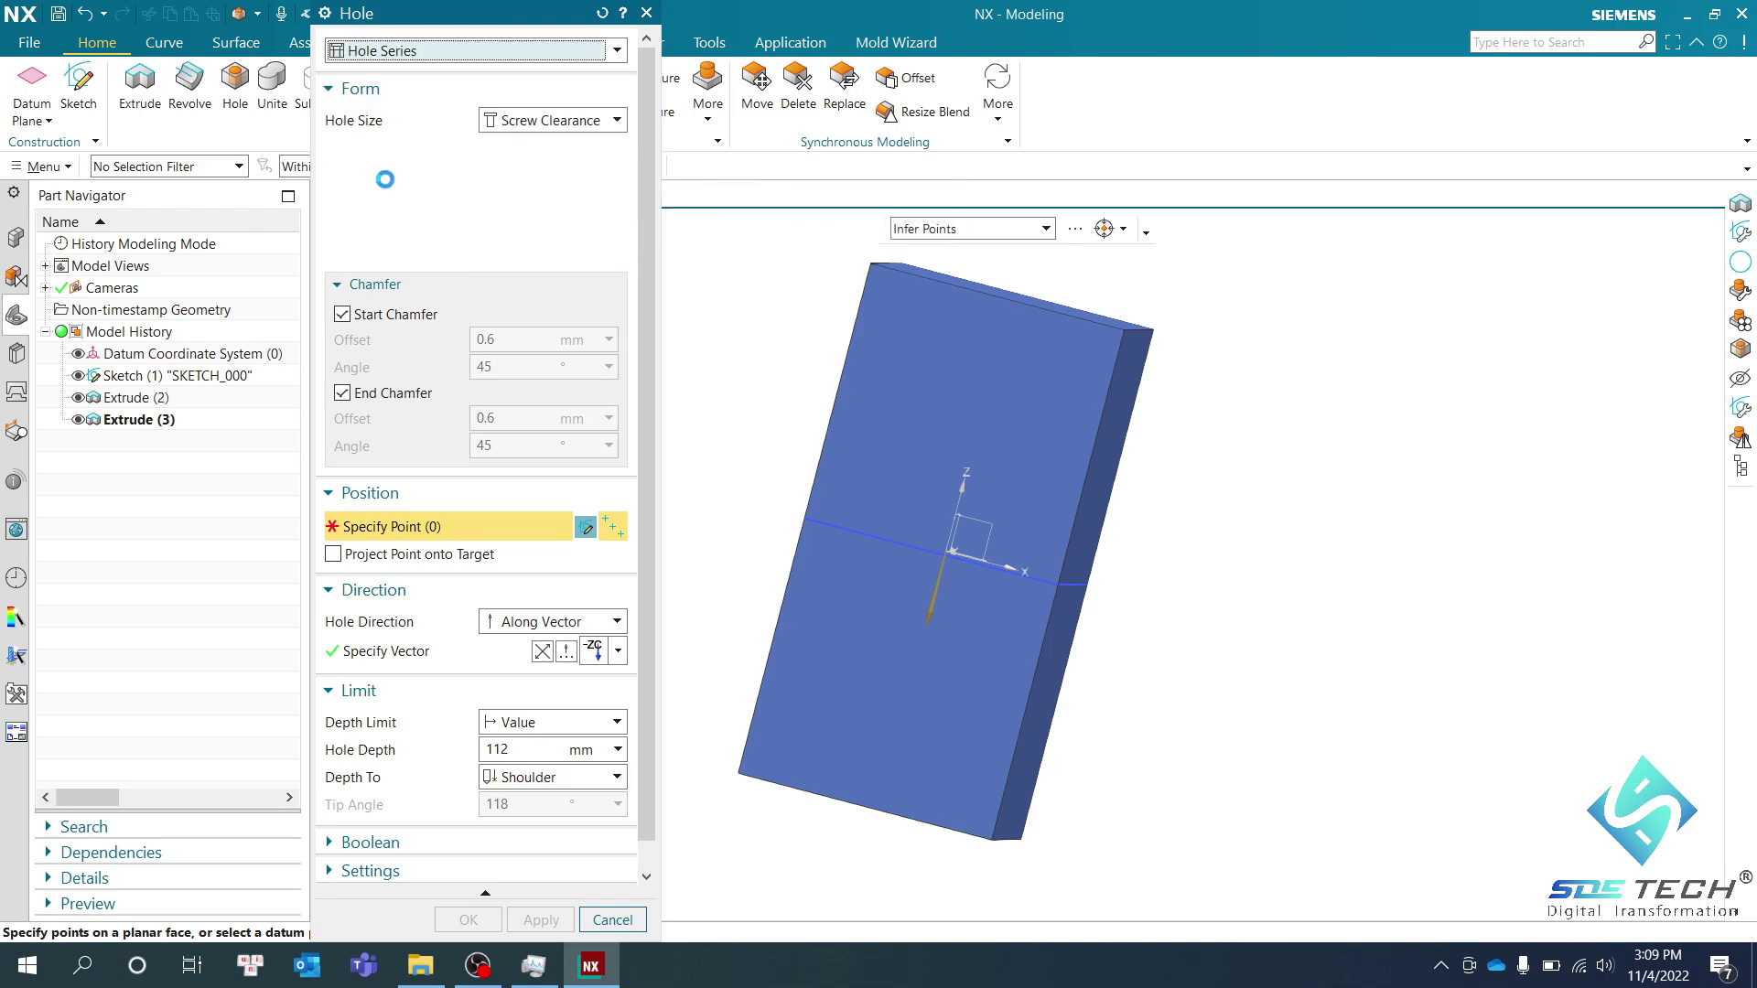
Place the hole series point on the upper block's top face, about 17.8 mm and 19.1 mm from its edges
scroll(783, 419, "up", 5)
scroll(782, 418, "down", 5)
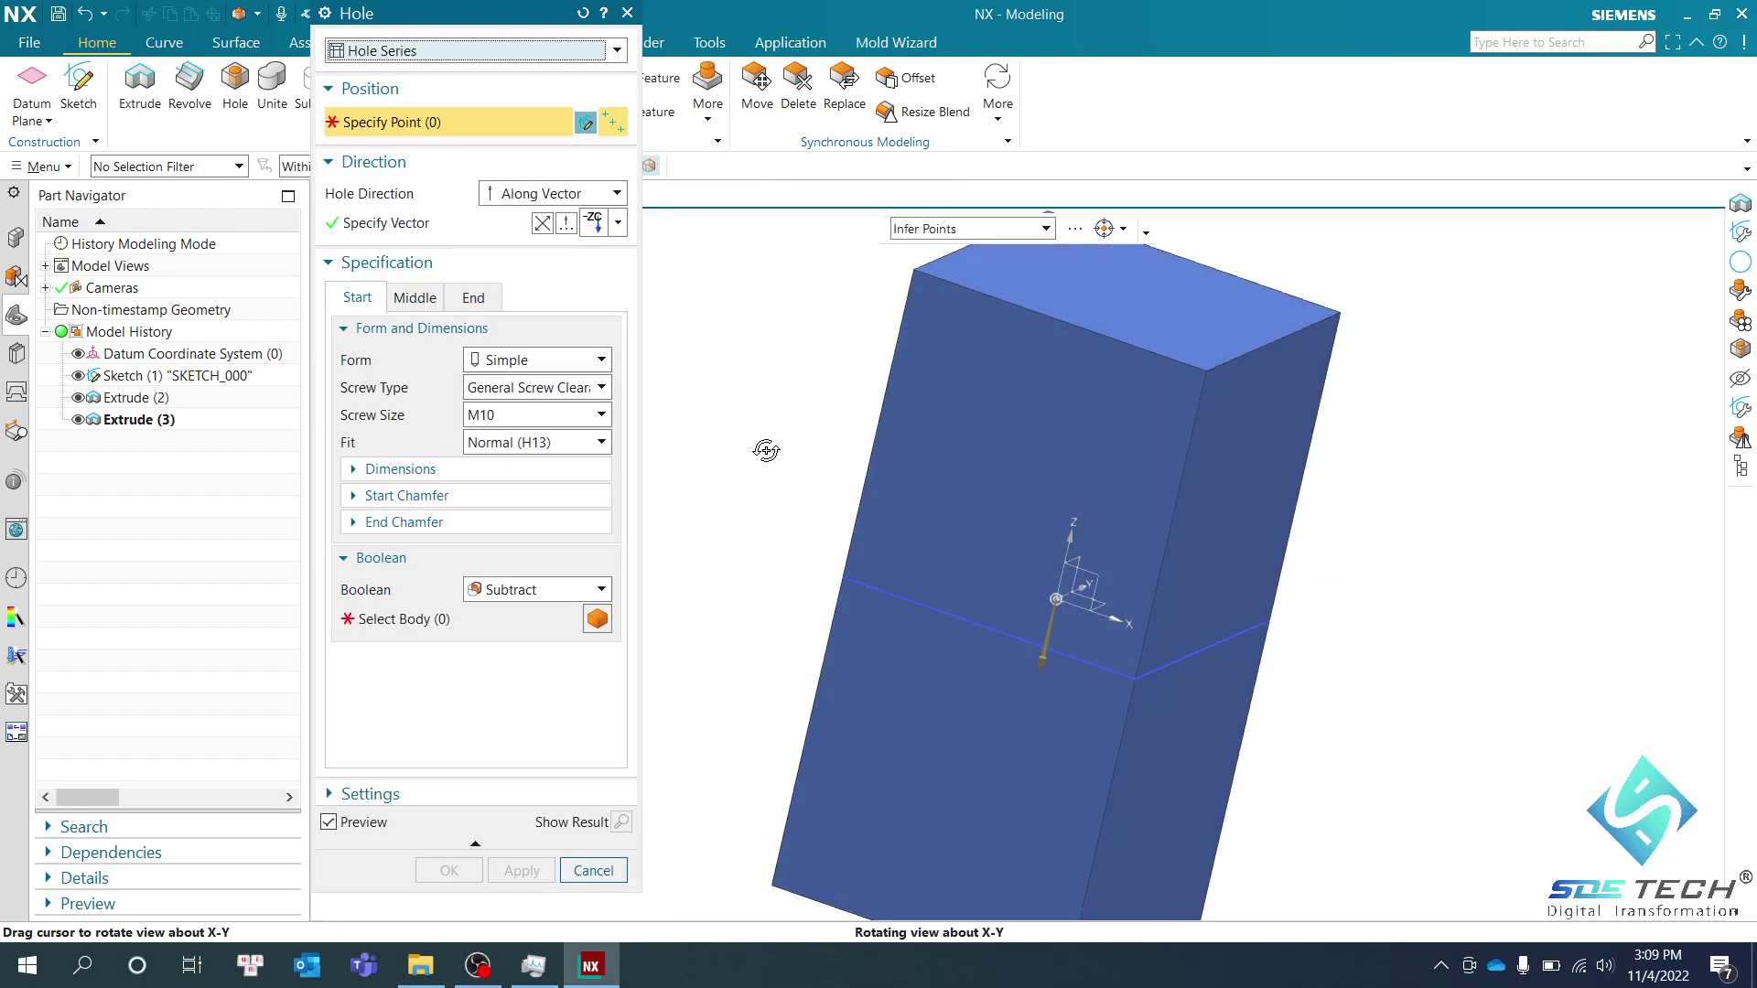
middle_click_drag(1023, 391, 1114, 329)
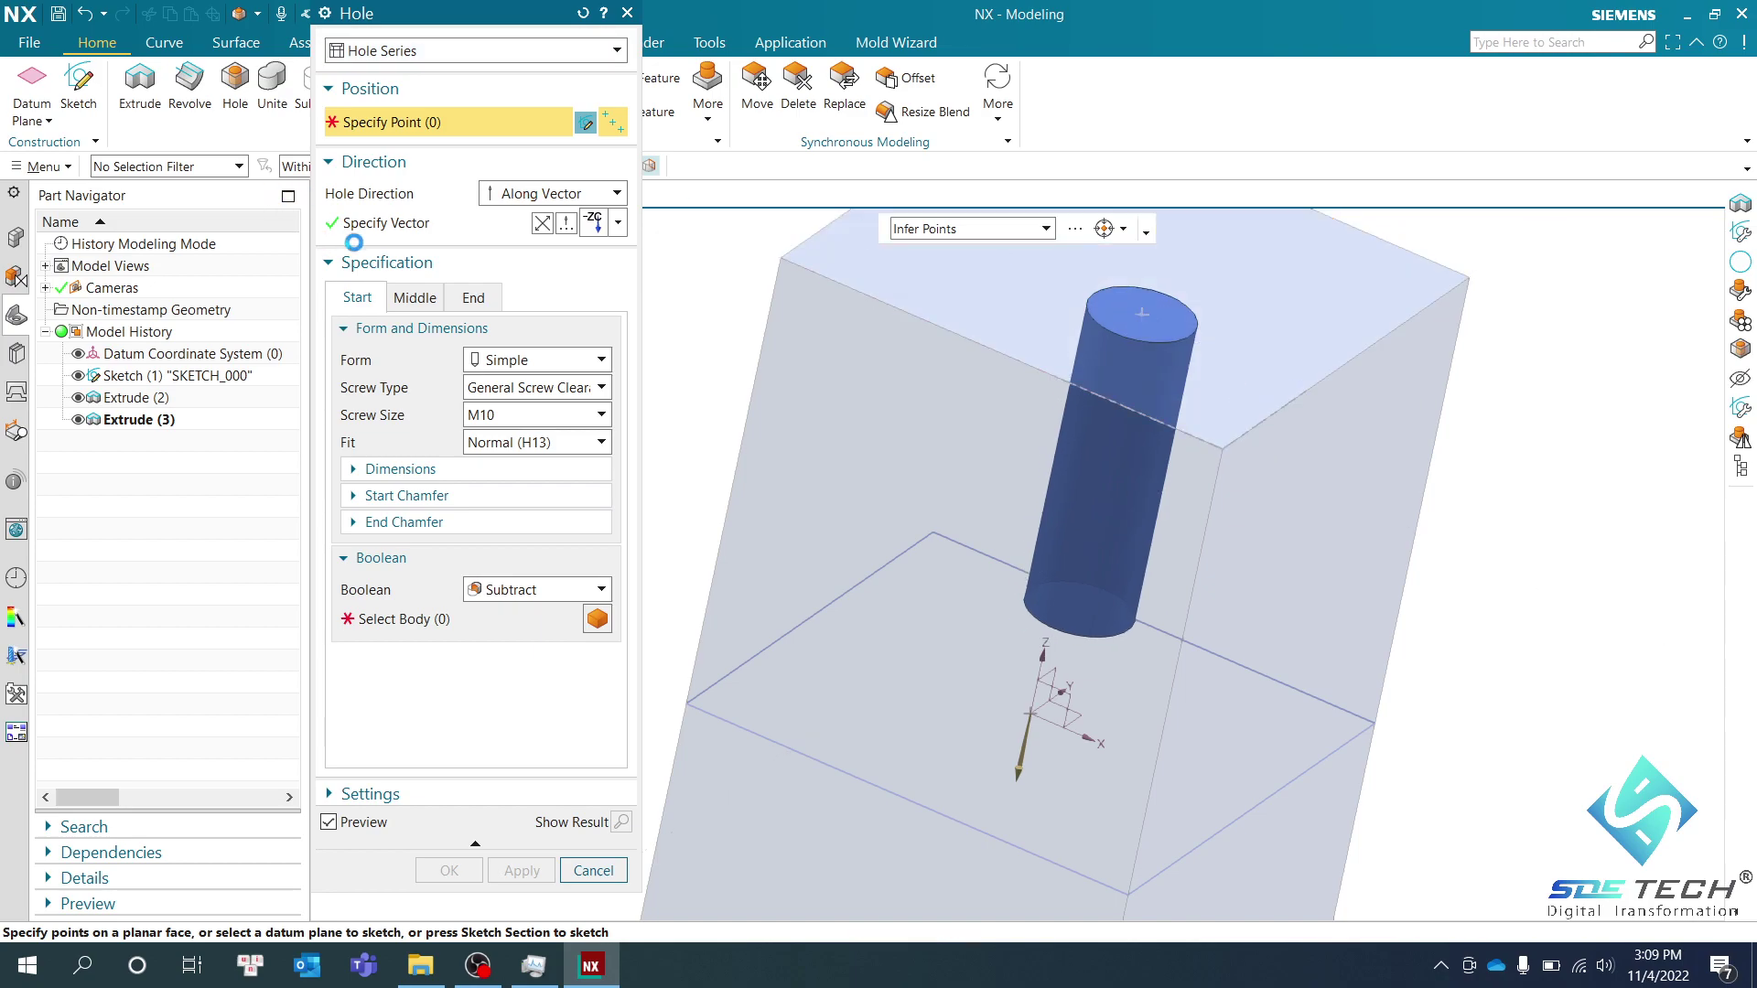
left_click(1134, 314)
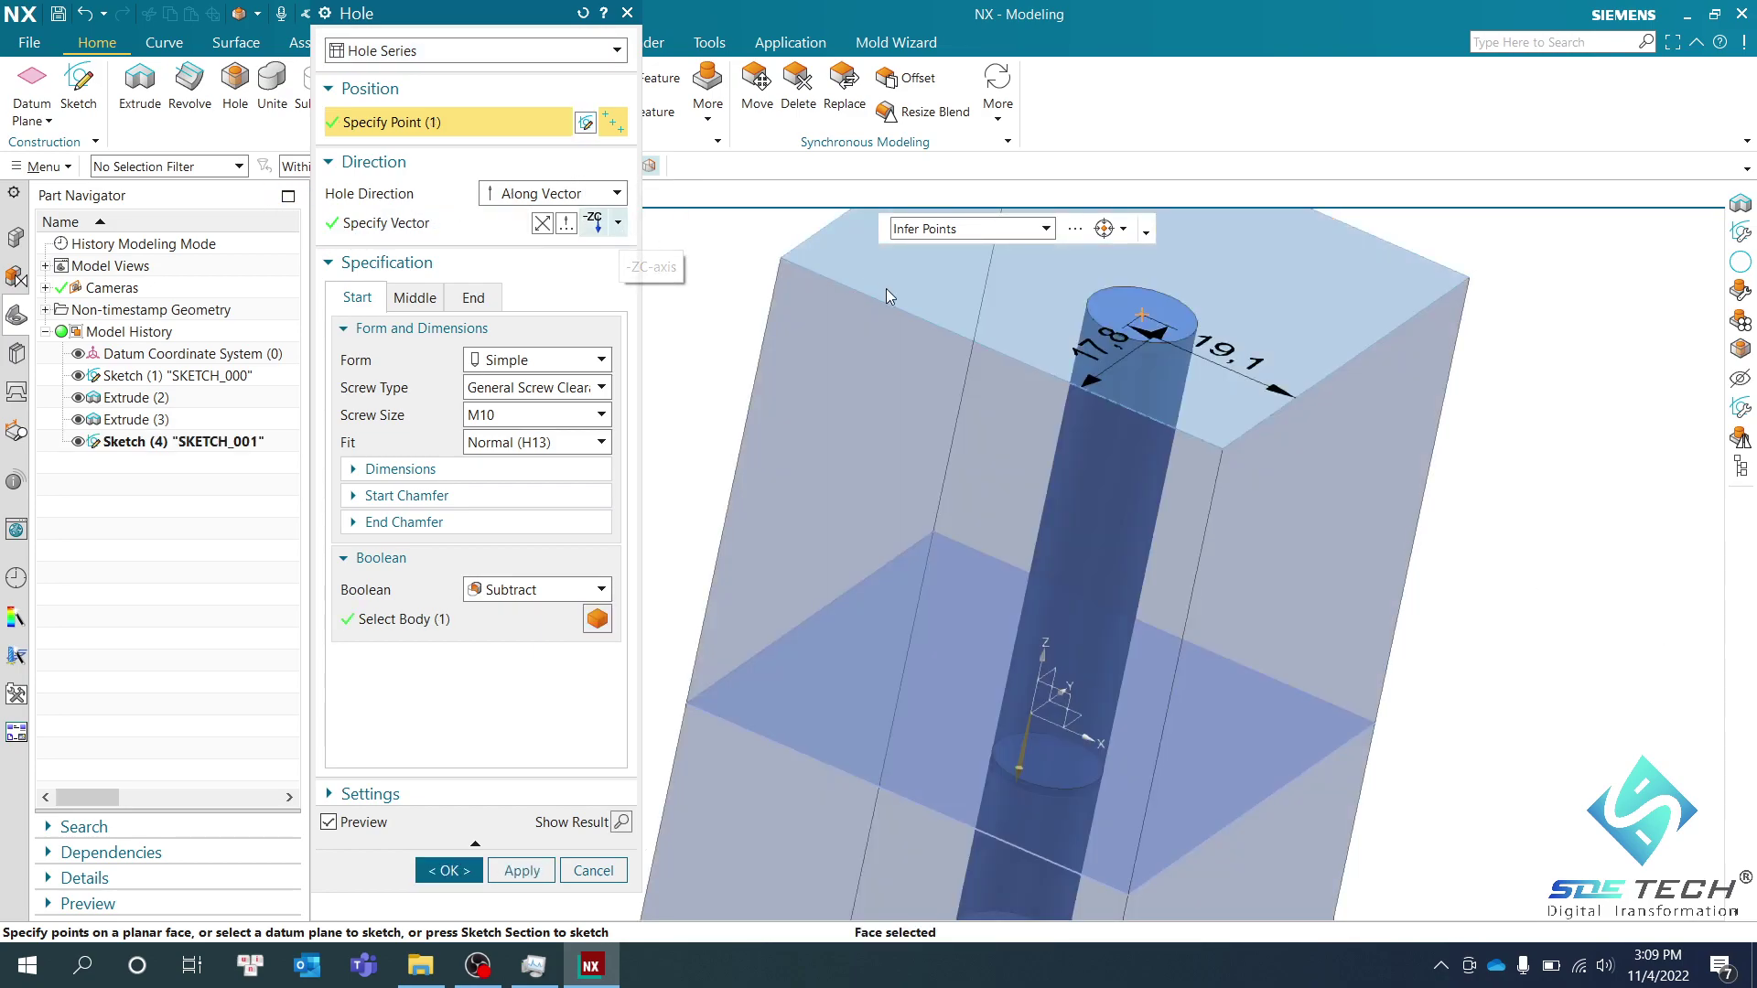
scroll(1047, 513, "down", 3)
scroll(1032, 574, "up", 5)
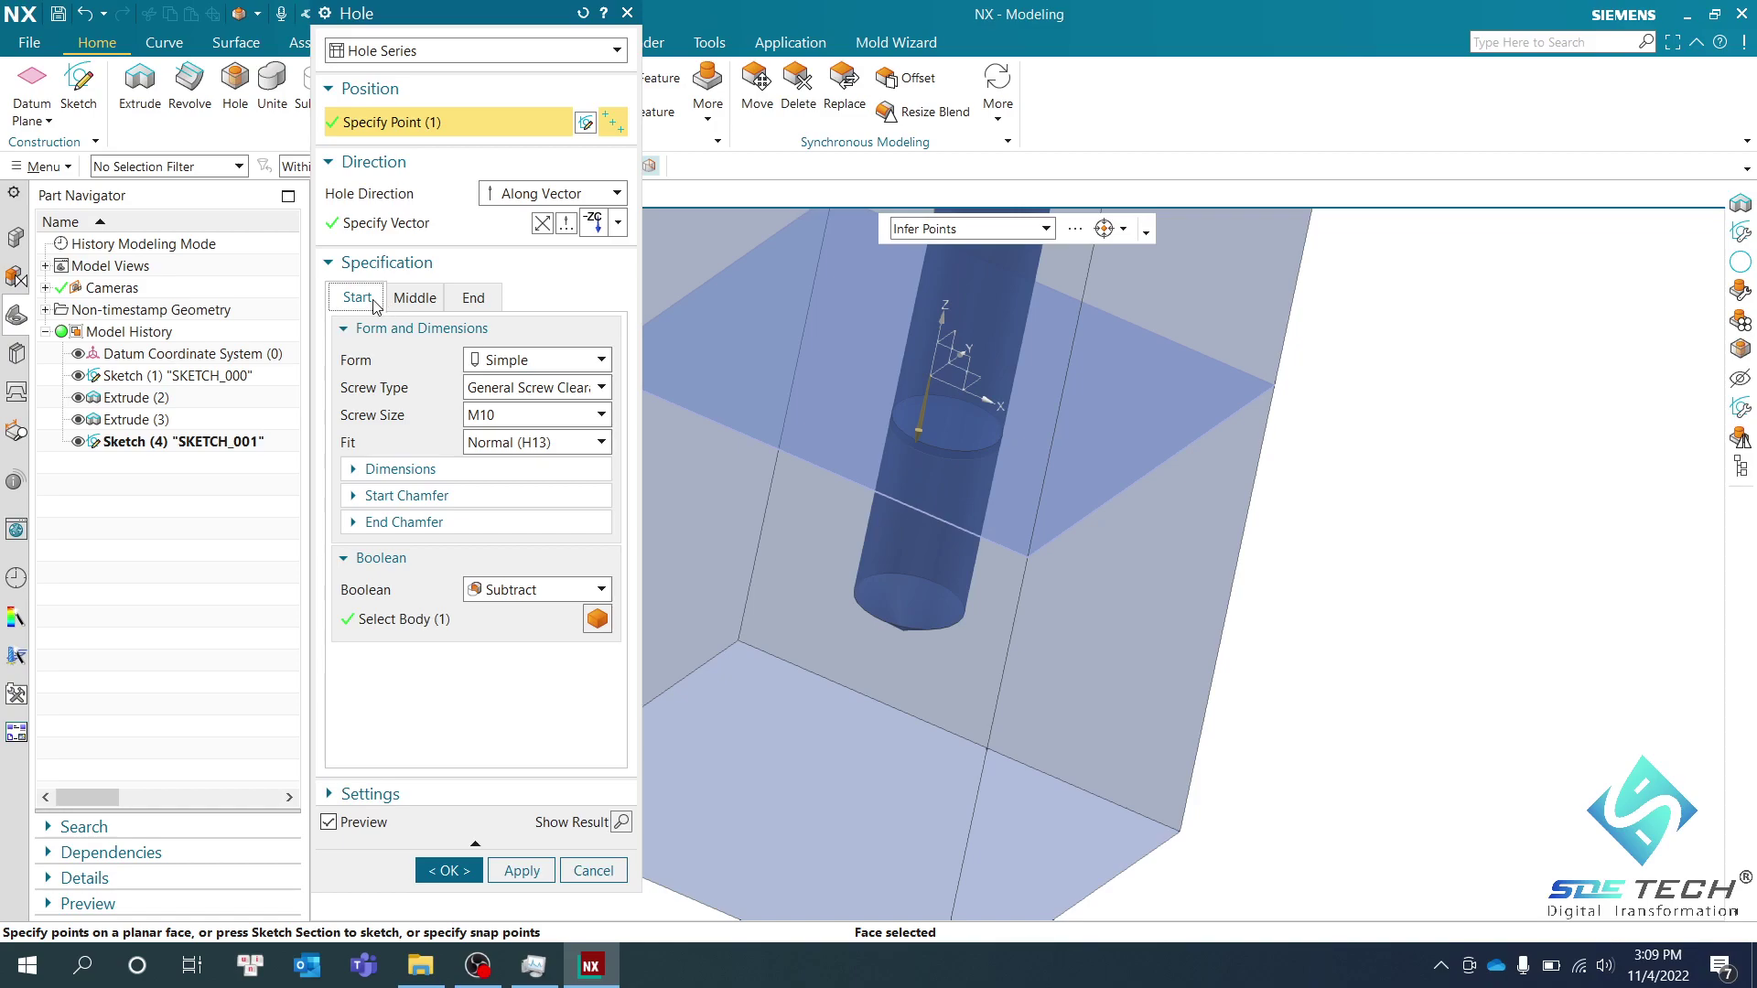
scroll(1445, 766, "down", 3)
scroll(1235, 439, "up", 2)
left_click(1217, 394)
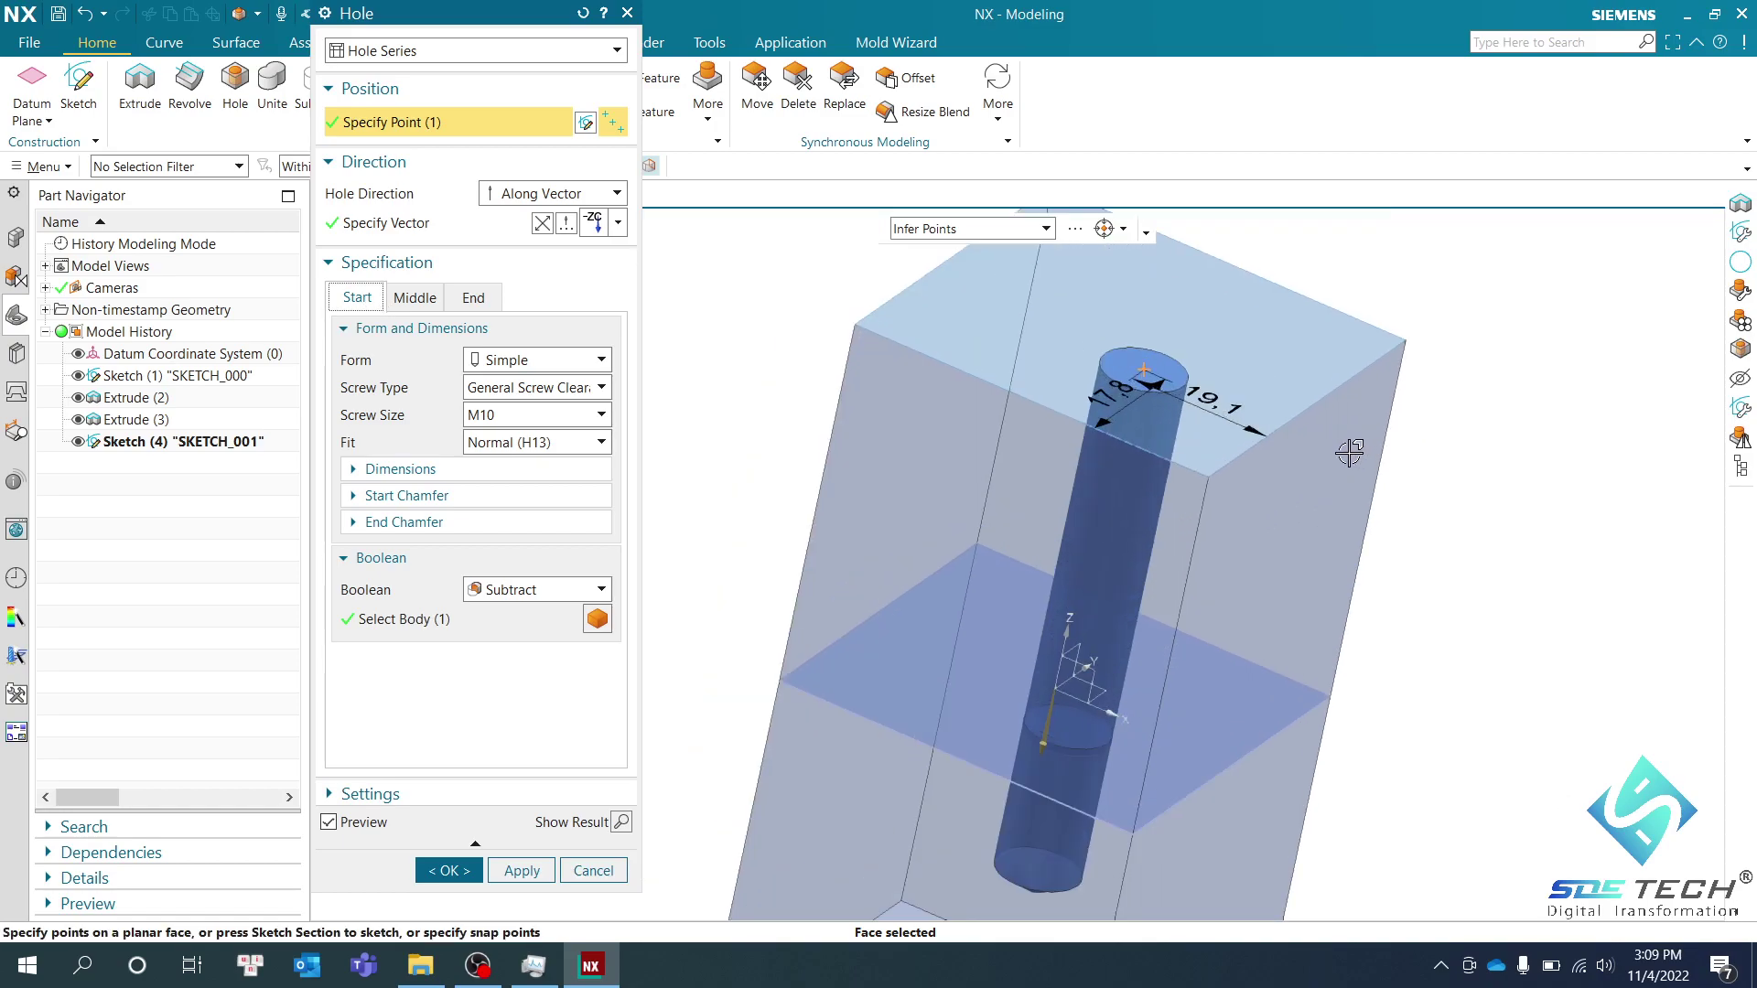
scroll(1055, 364, "up", 3)
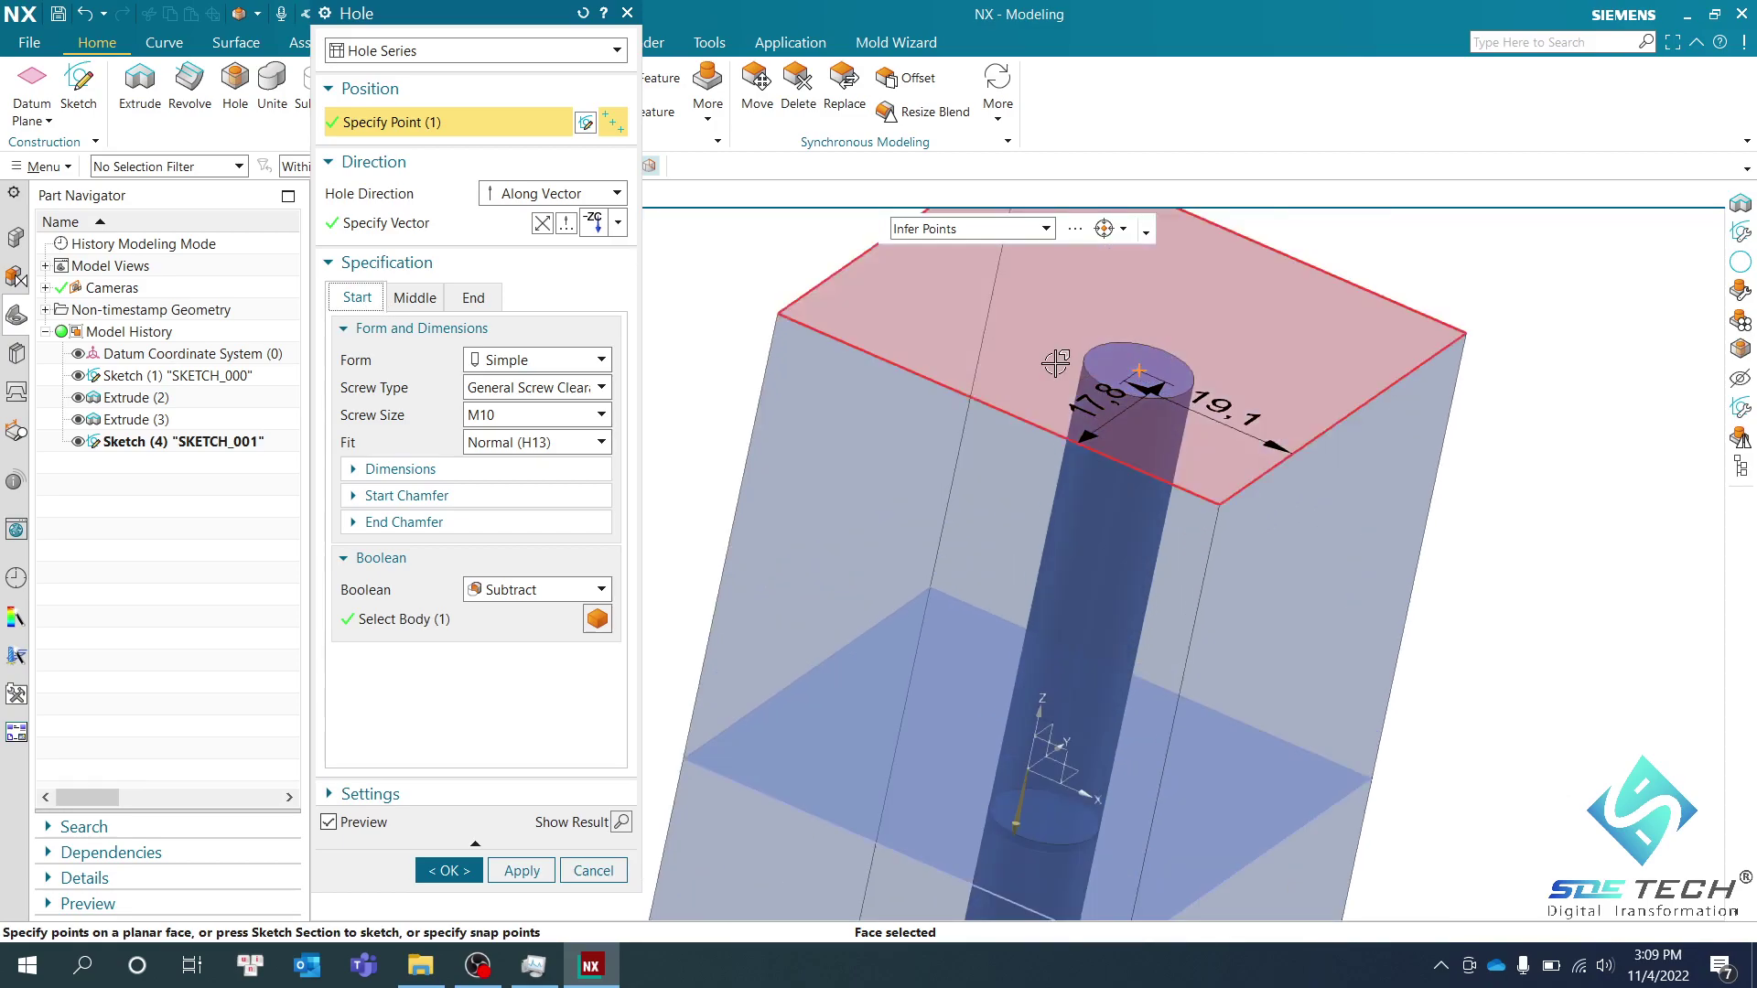
Compare the Start, Middle and End specifications of the hole series against its preview through both blocks
left_click(404, 308)
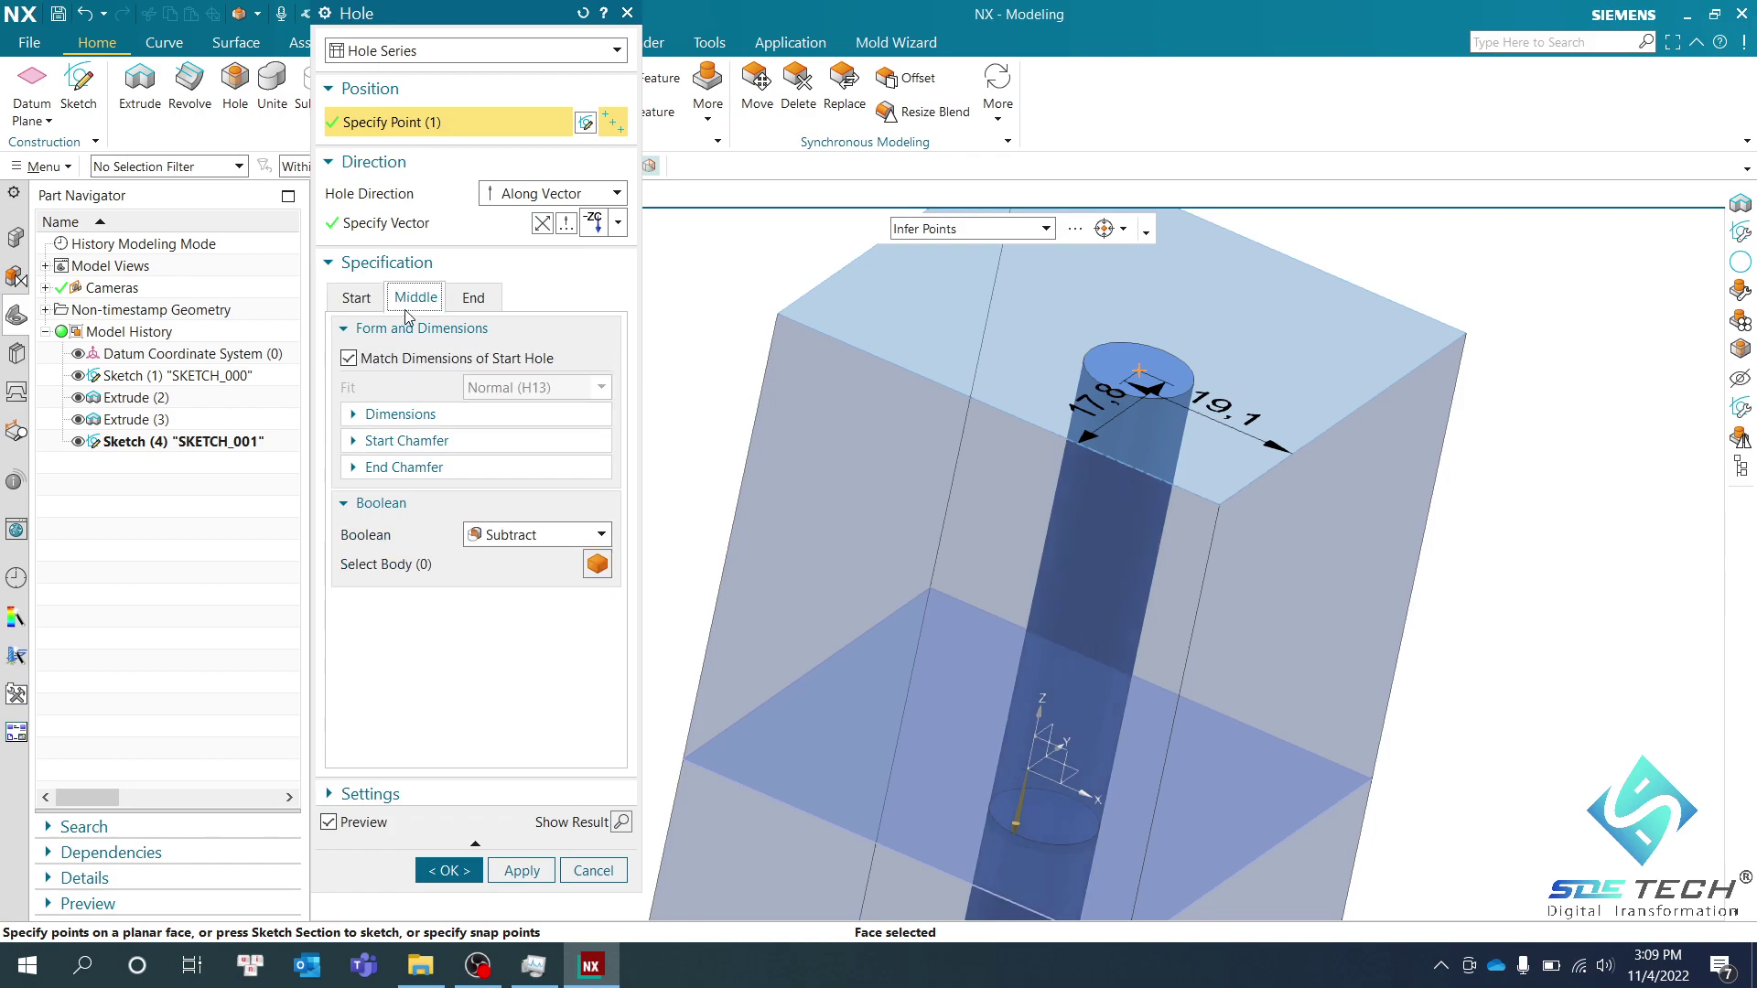
left_click(357, 302)
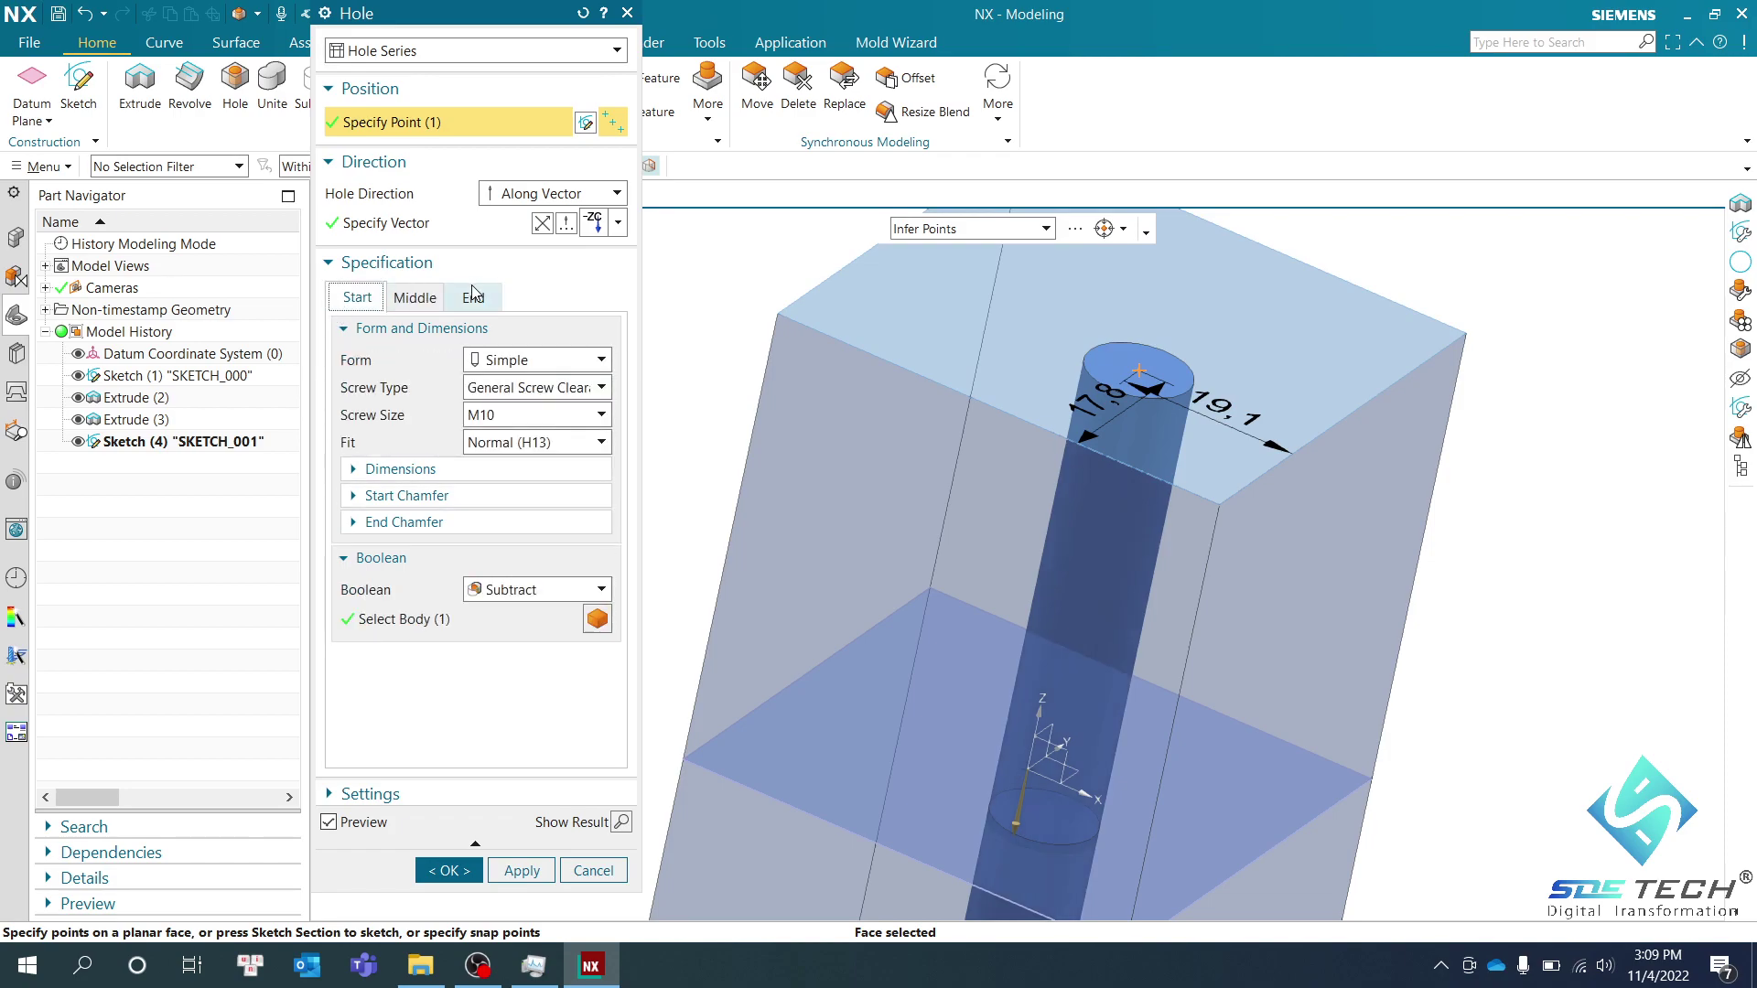
left_click(473, 293)
left_click(371, 299)
left_click(459, 296)
left_click(352, 297)
scroll(690, 348, "down", 3)
scroll(924, 430, "up", 3)
scroll(729, 391, "down", 3)
left_click(411, 298)
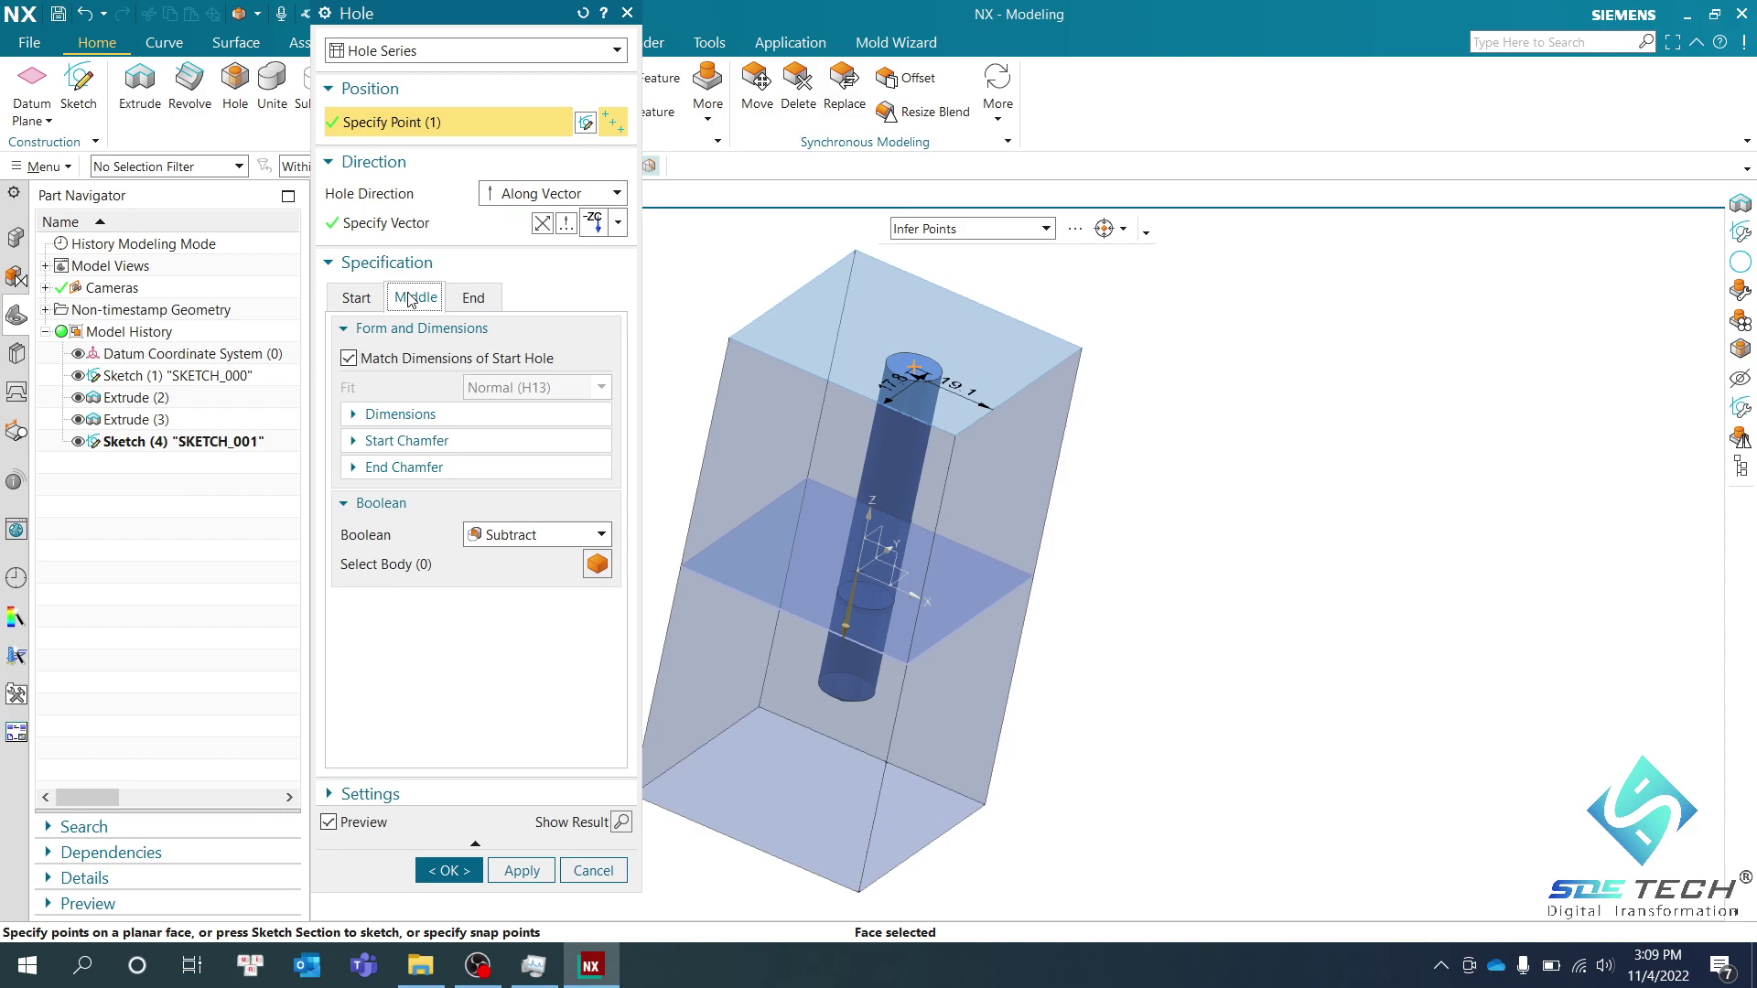
left_click(357, 298)
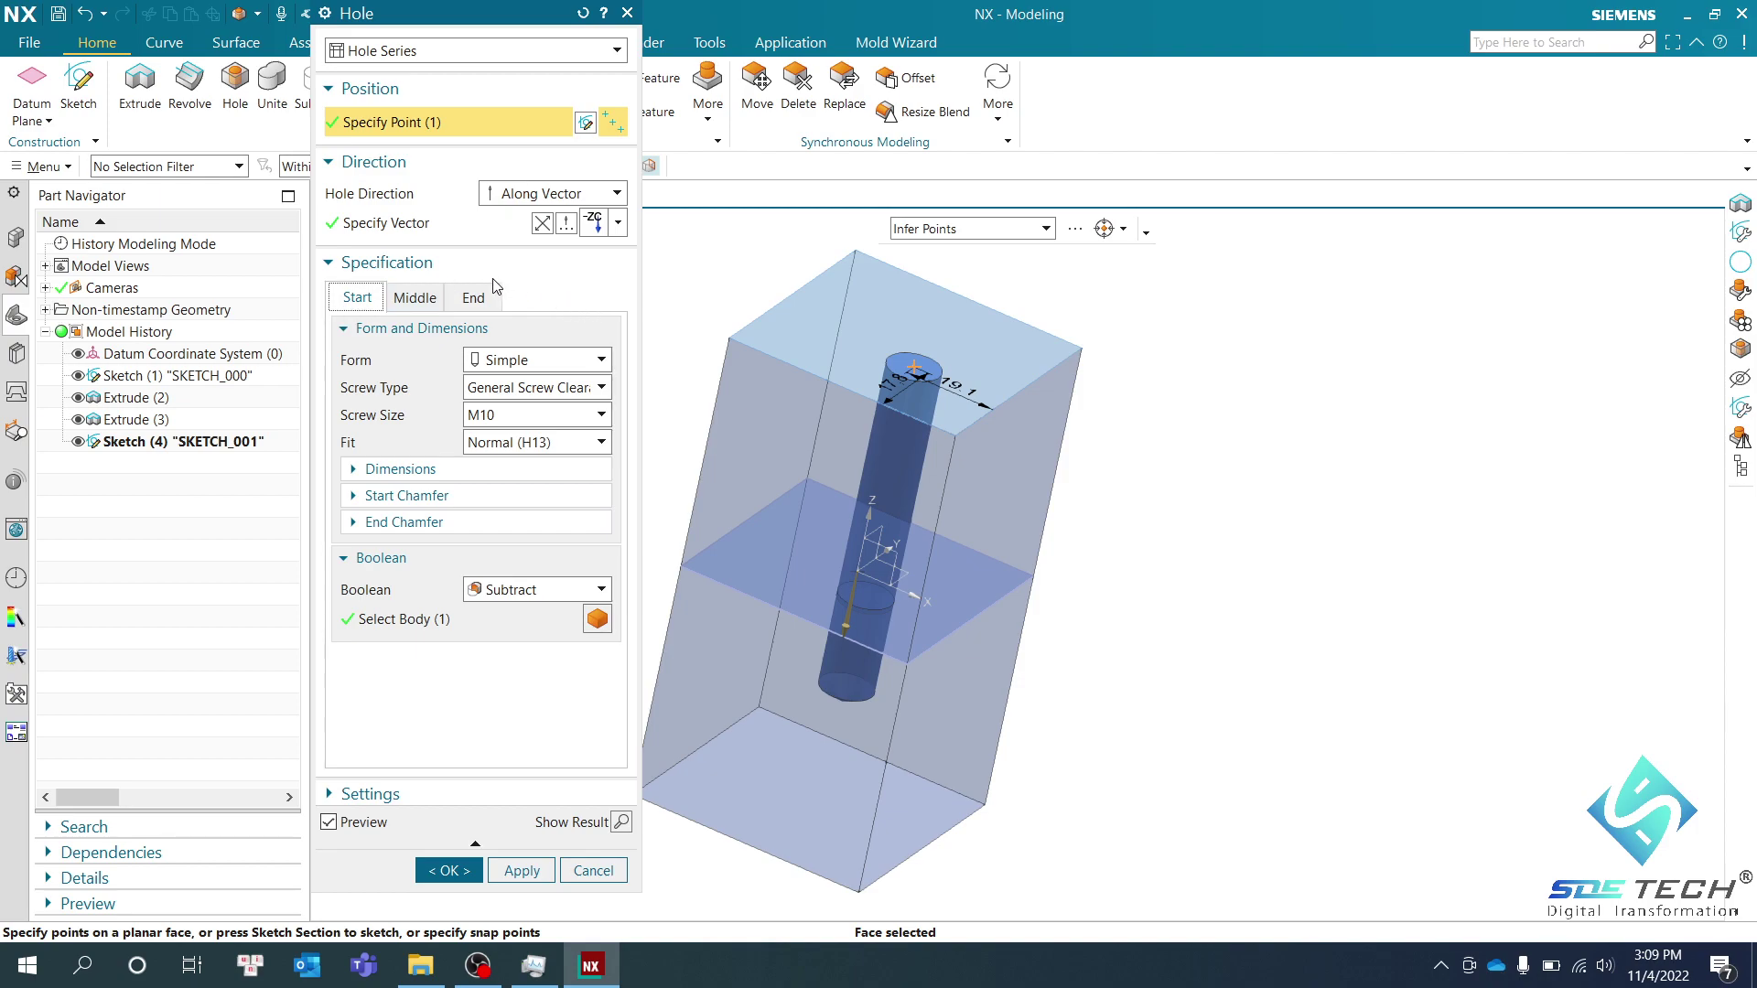
Review the available hole types and the start hole's form, screw size and dimension options
left_click(440, 55)
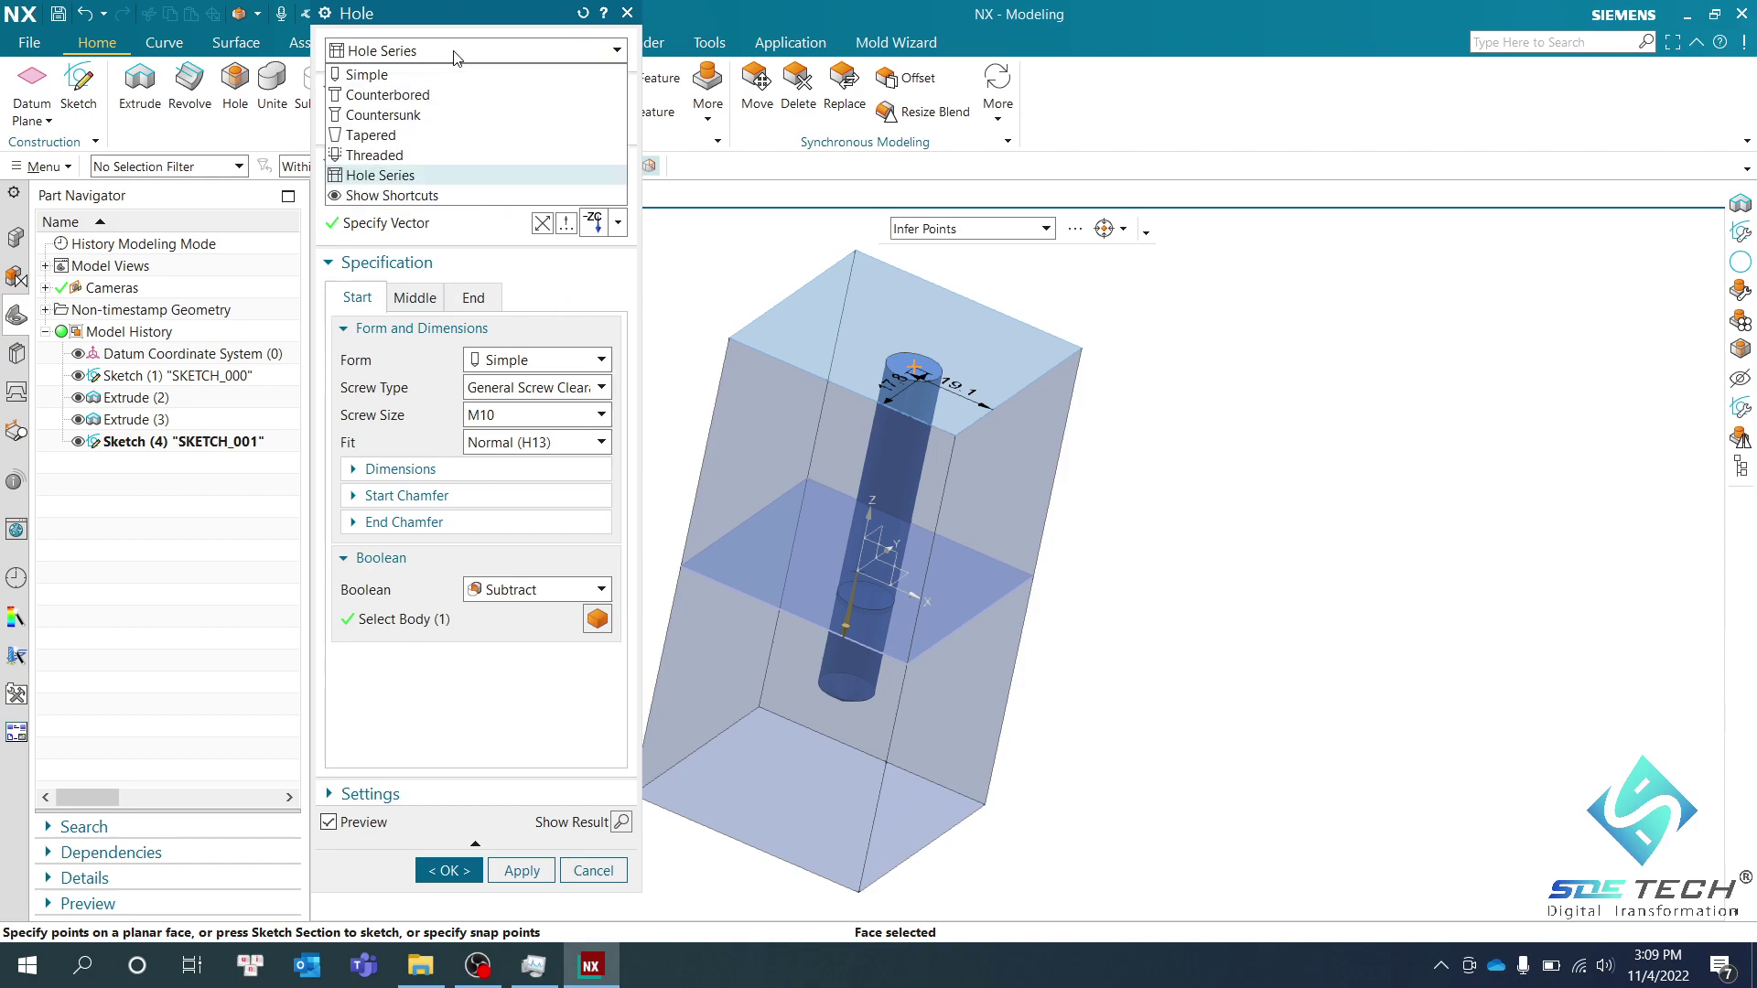
left_click(393, 172)
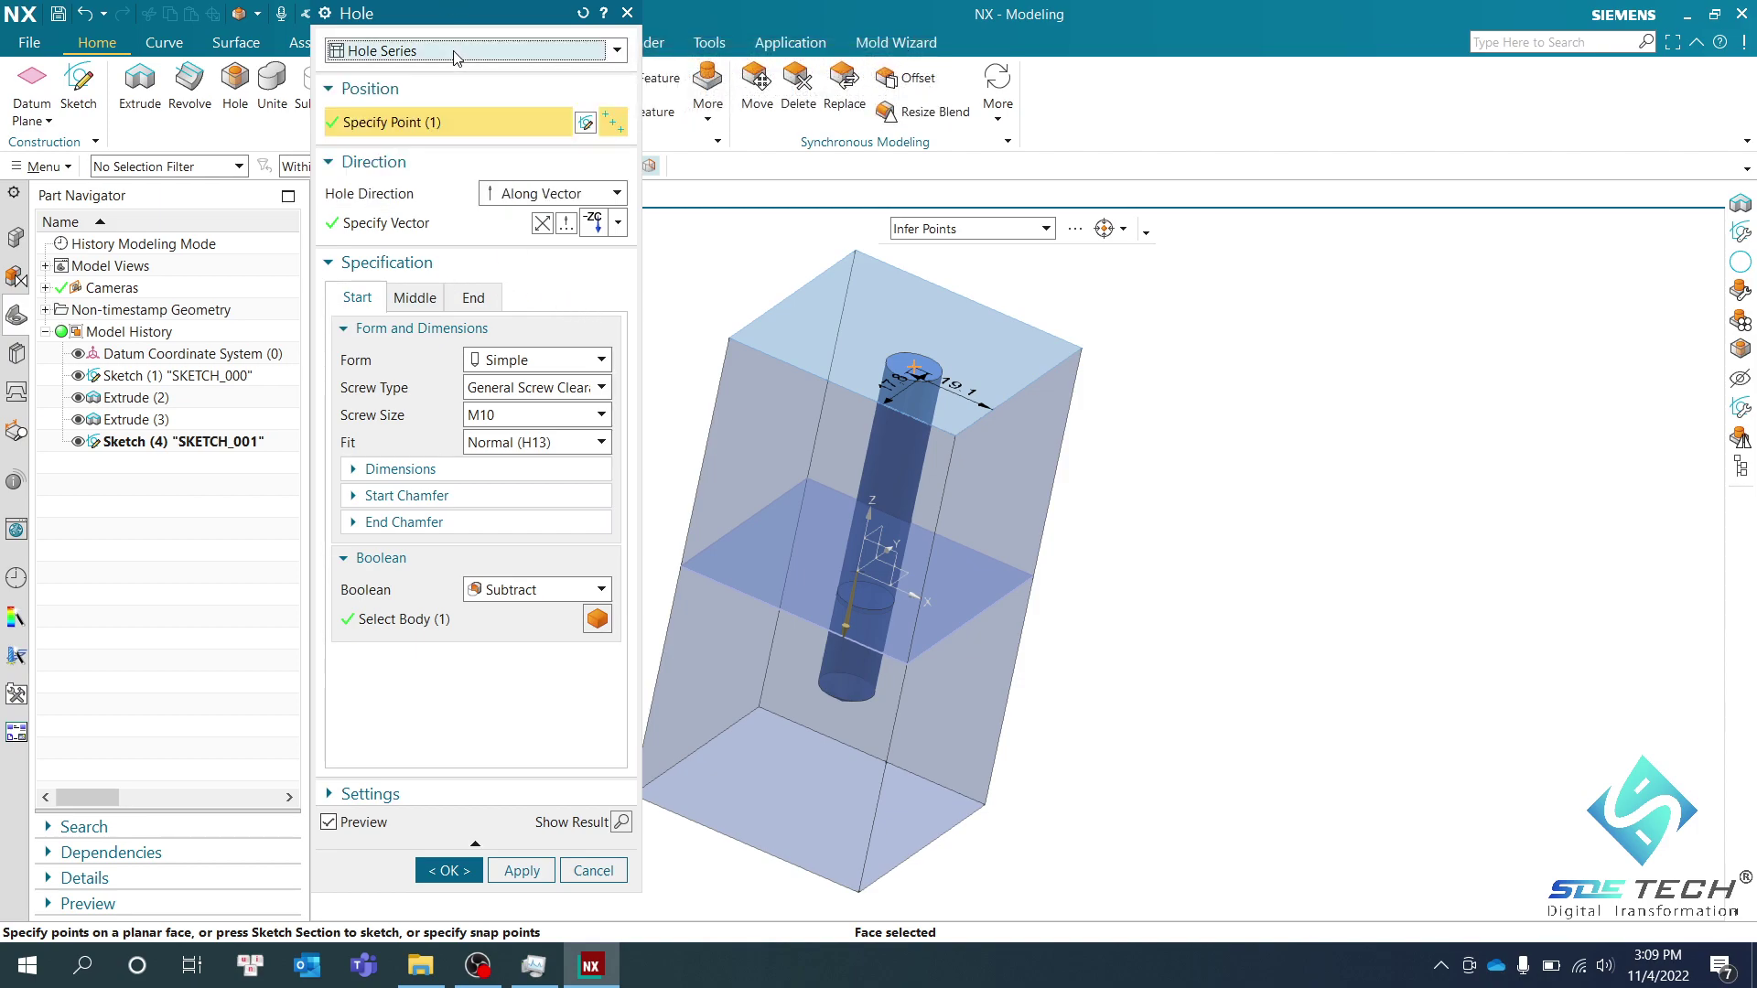
left_click(502, 359)
left_click(501, 360)
left_click(501, 359)
left_click(502, 360)
left_click(502, 359)
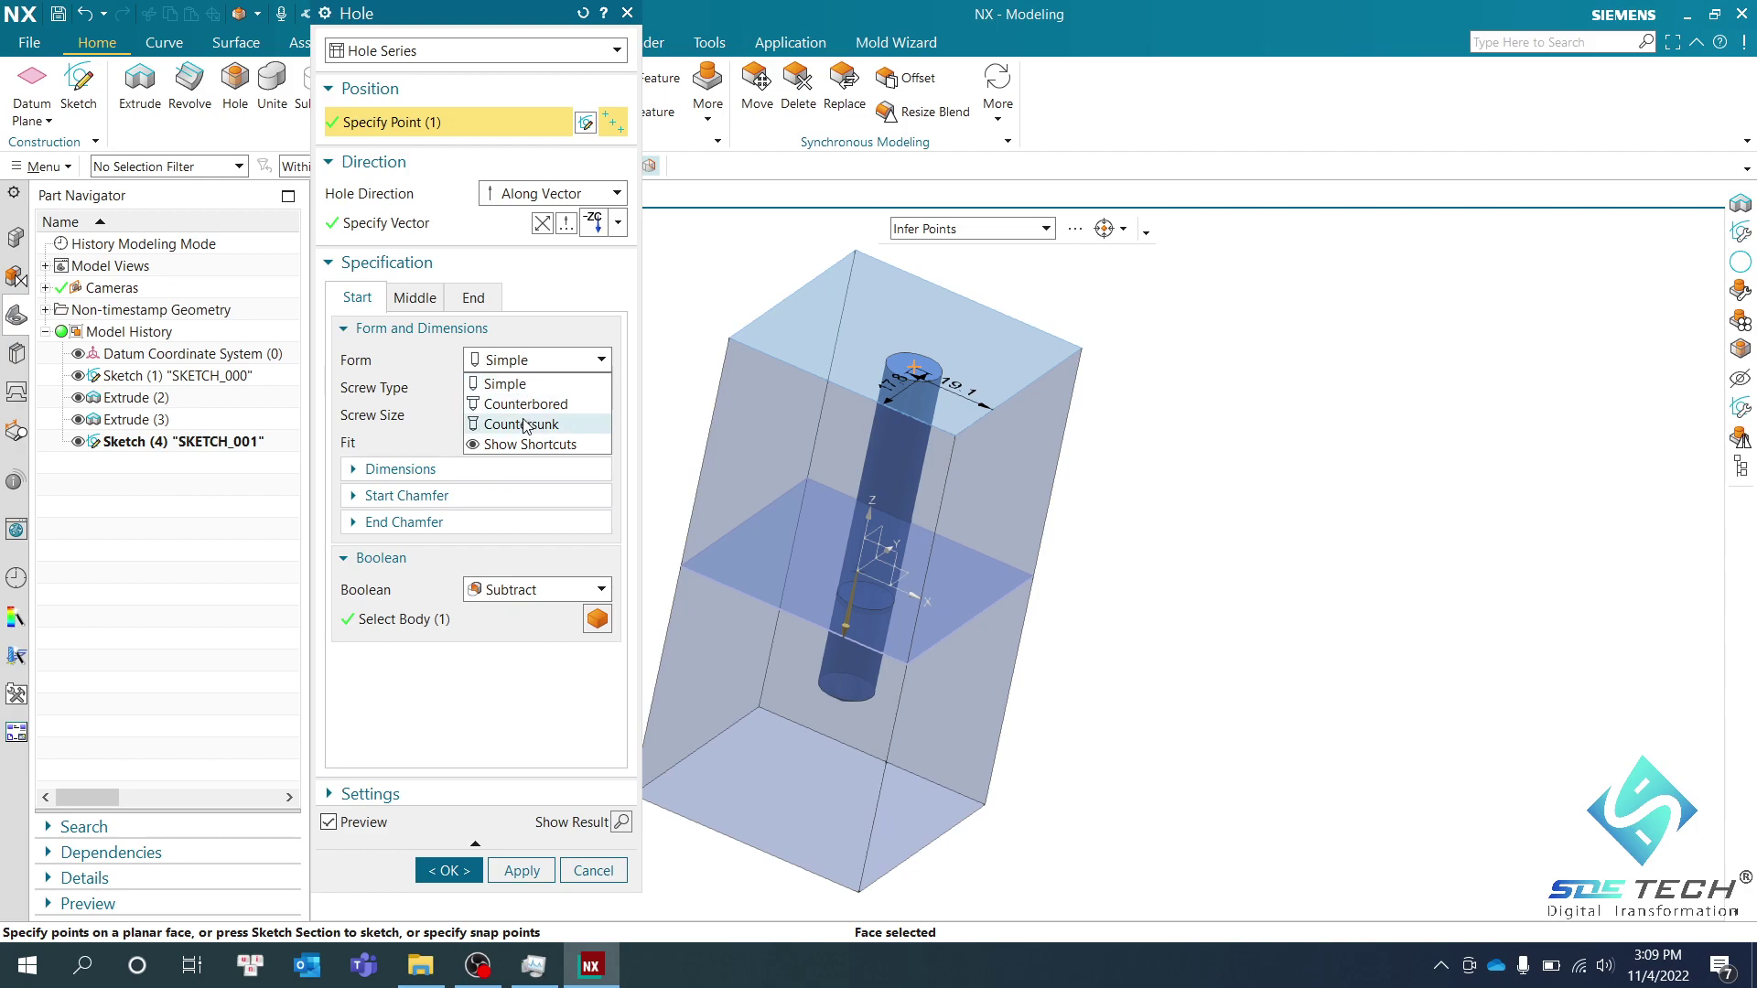
left_click(541, 356)
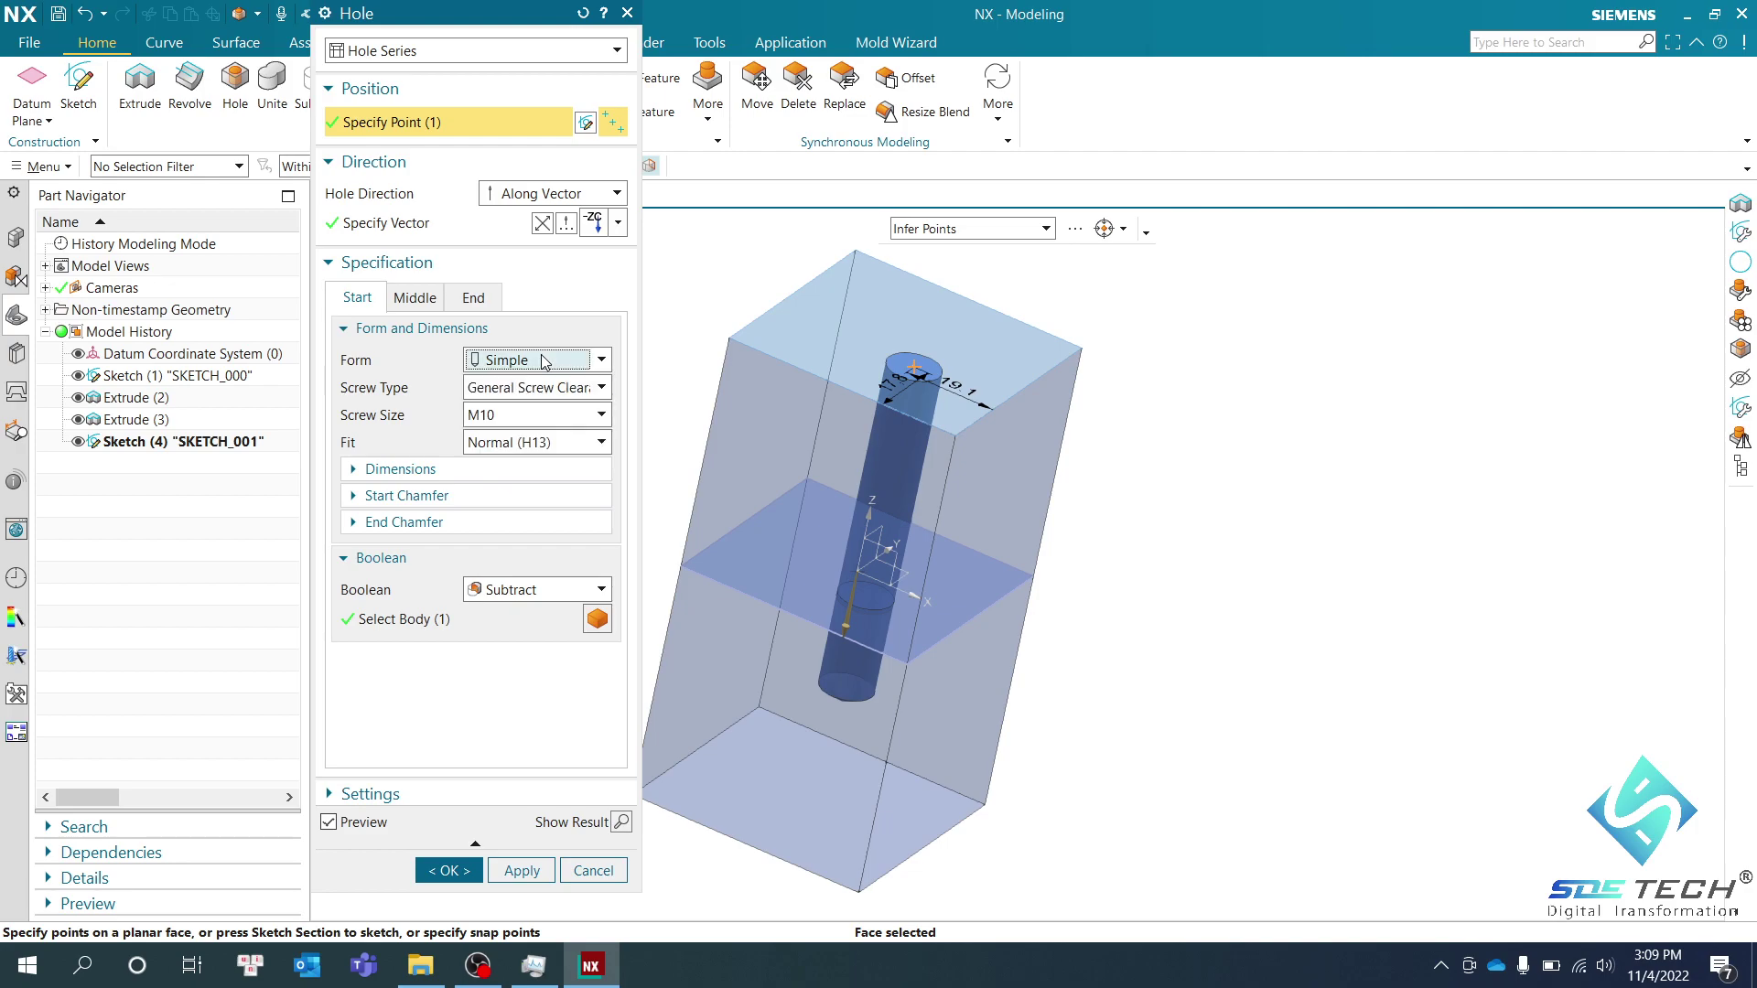
left_click(540, 417)
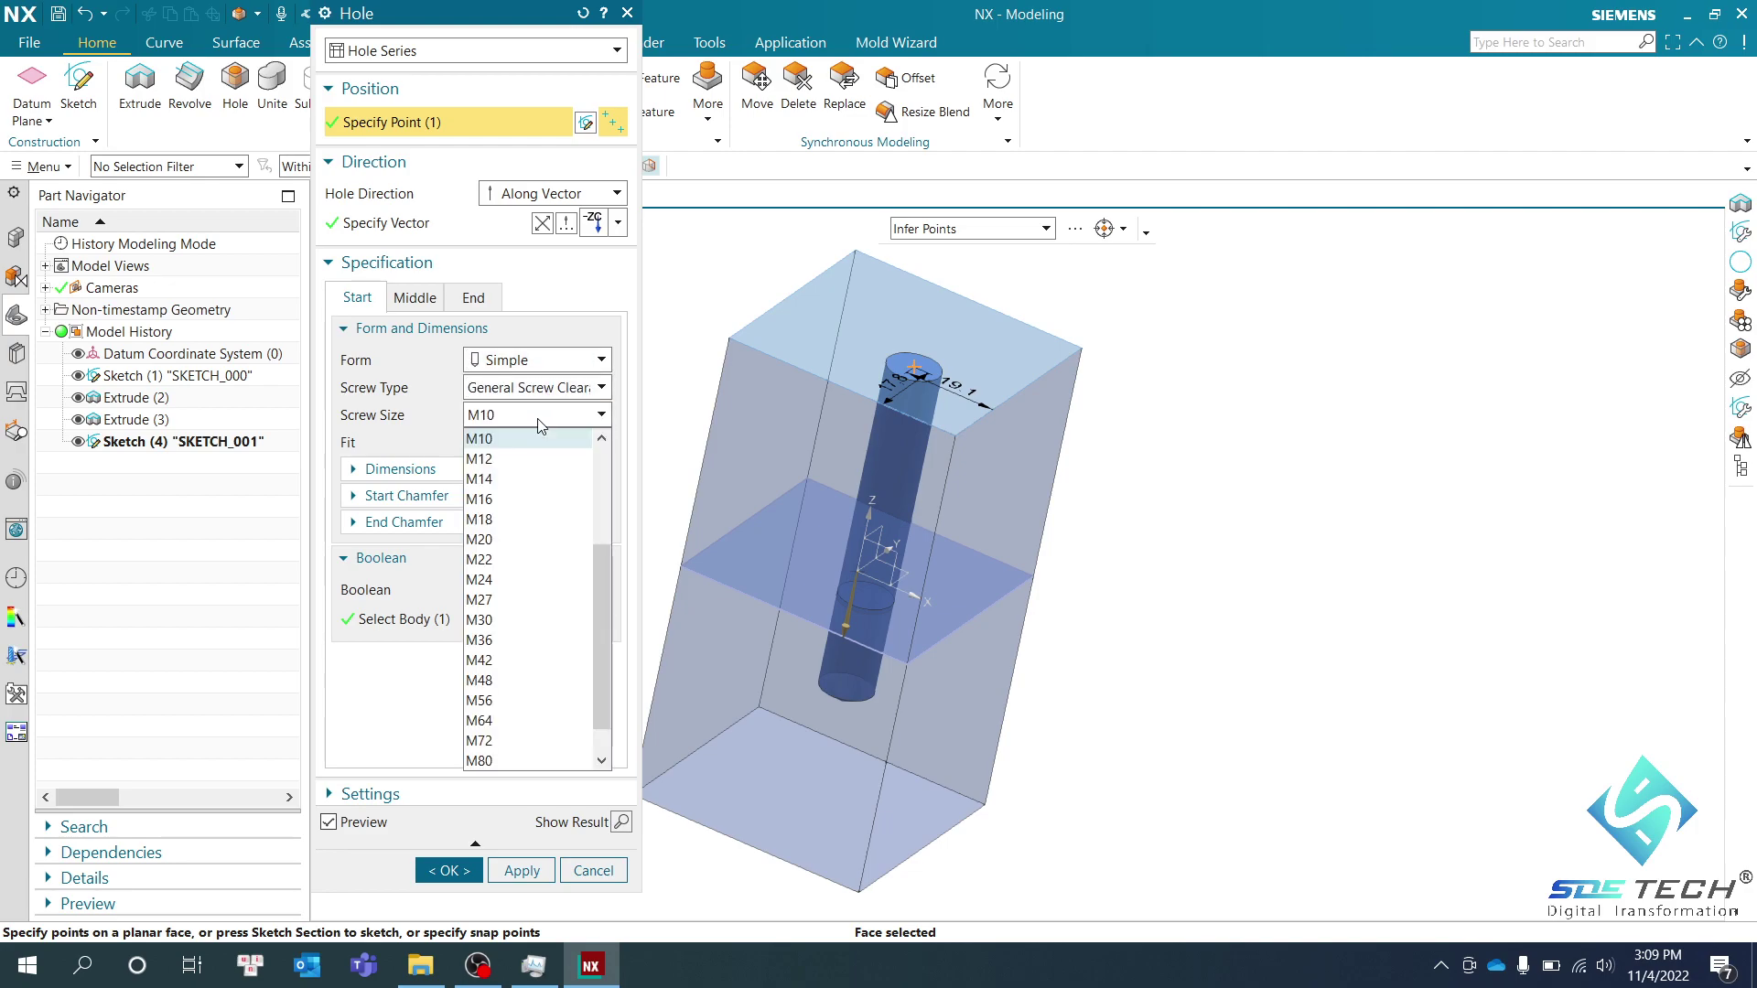
left_click(541, 430)
left_click(457, 474)
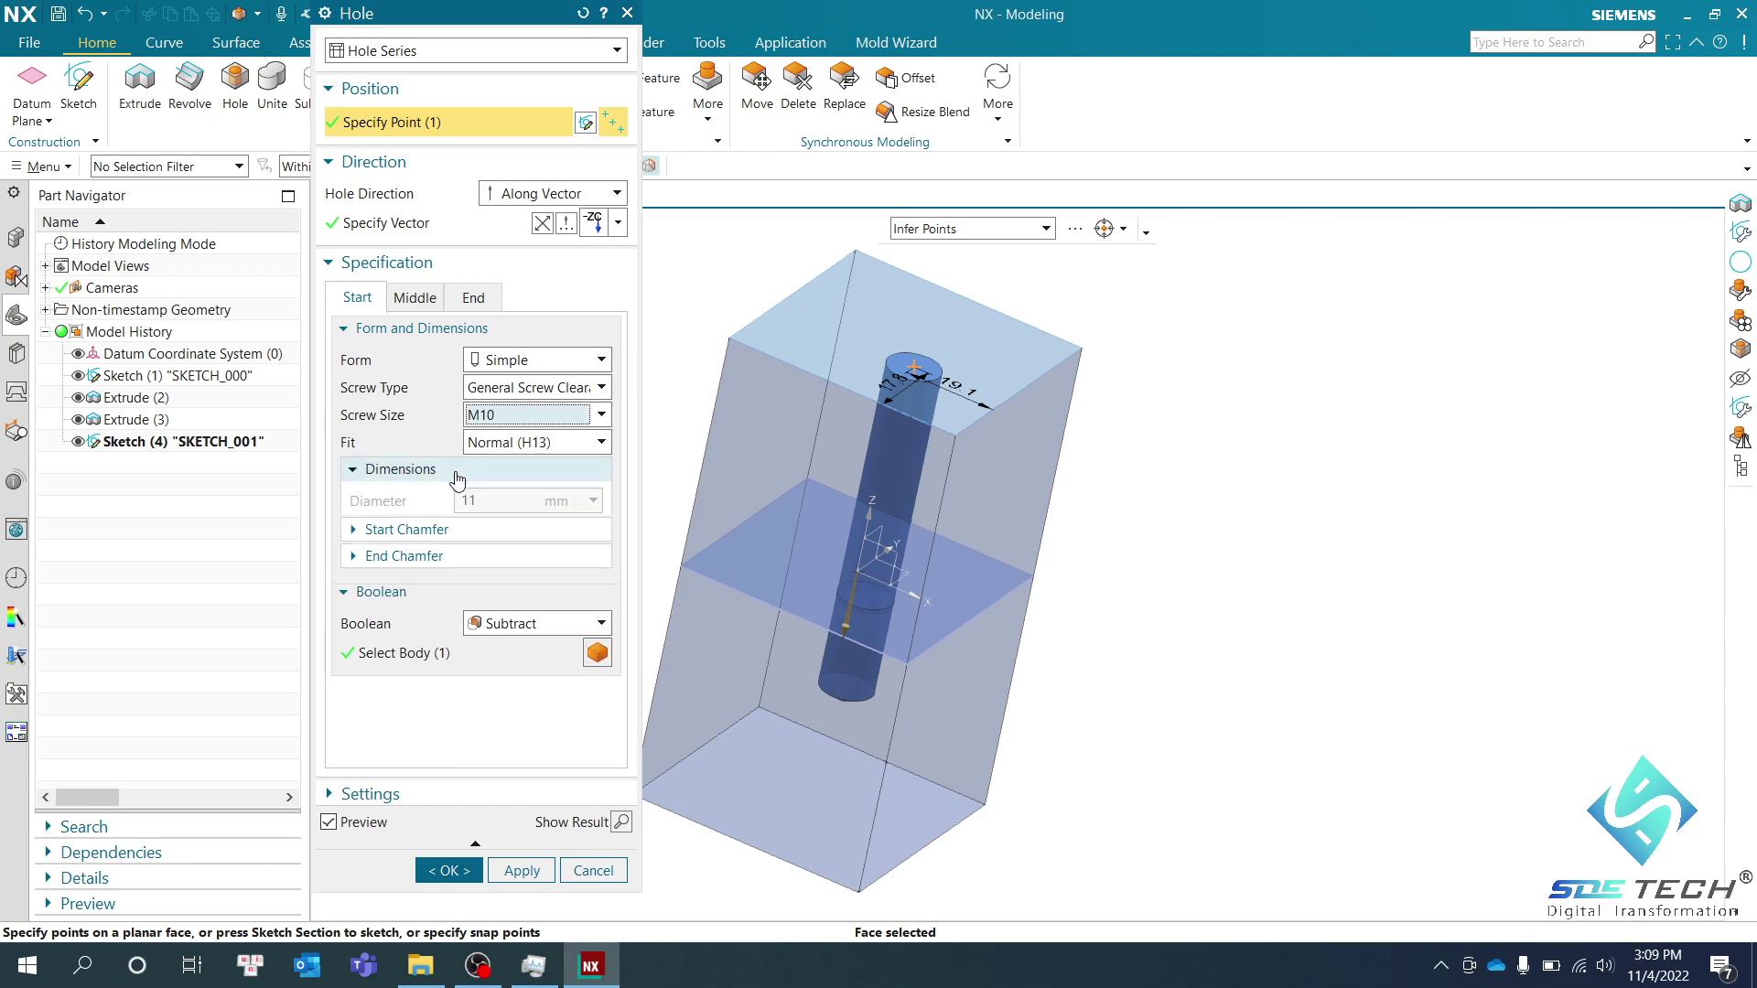
left_click(457, 471)
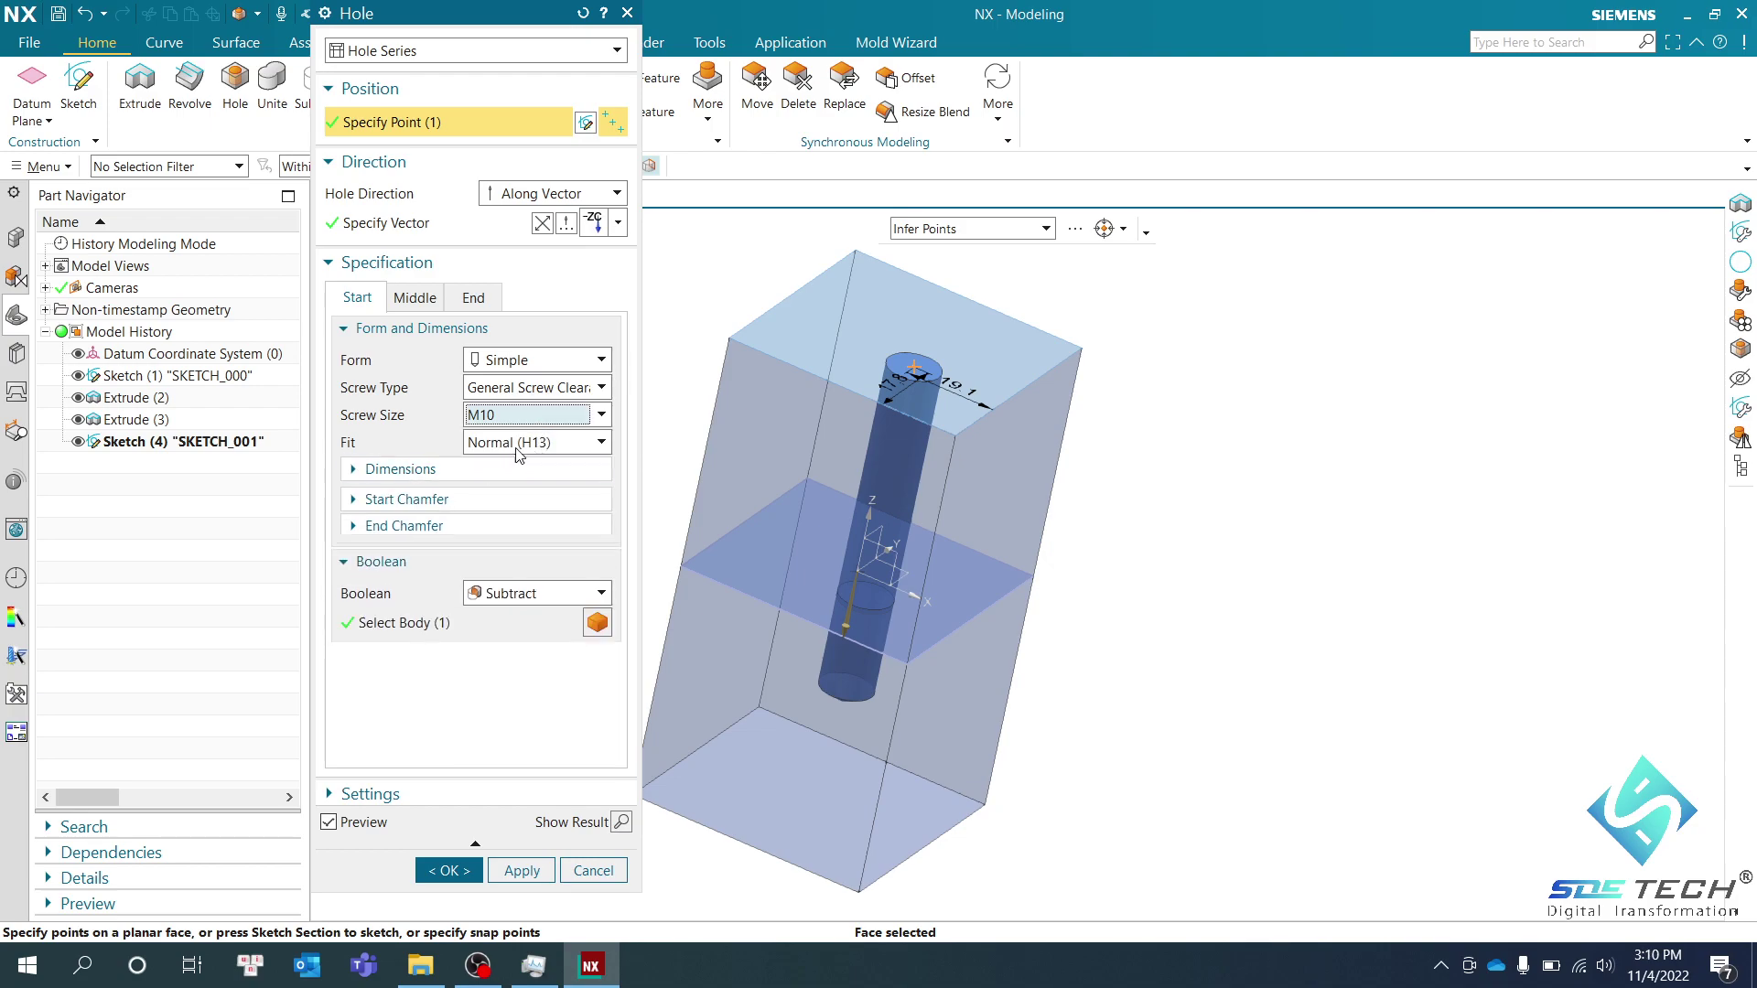
Keep the start hole's fit at Normal (H13) and change its form to Counterbored
left_click(540, 442)
left_click(512, 482)
left_click(535, 360)
left_click(540, 401)
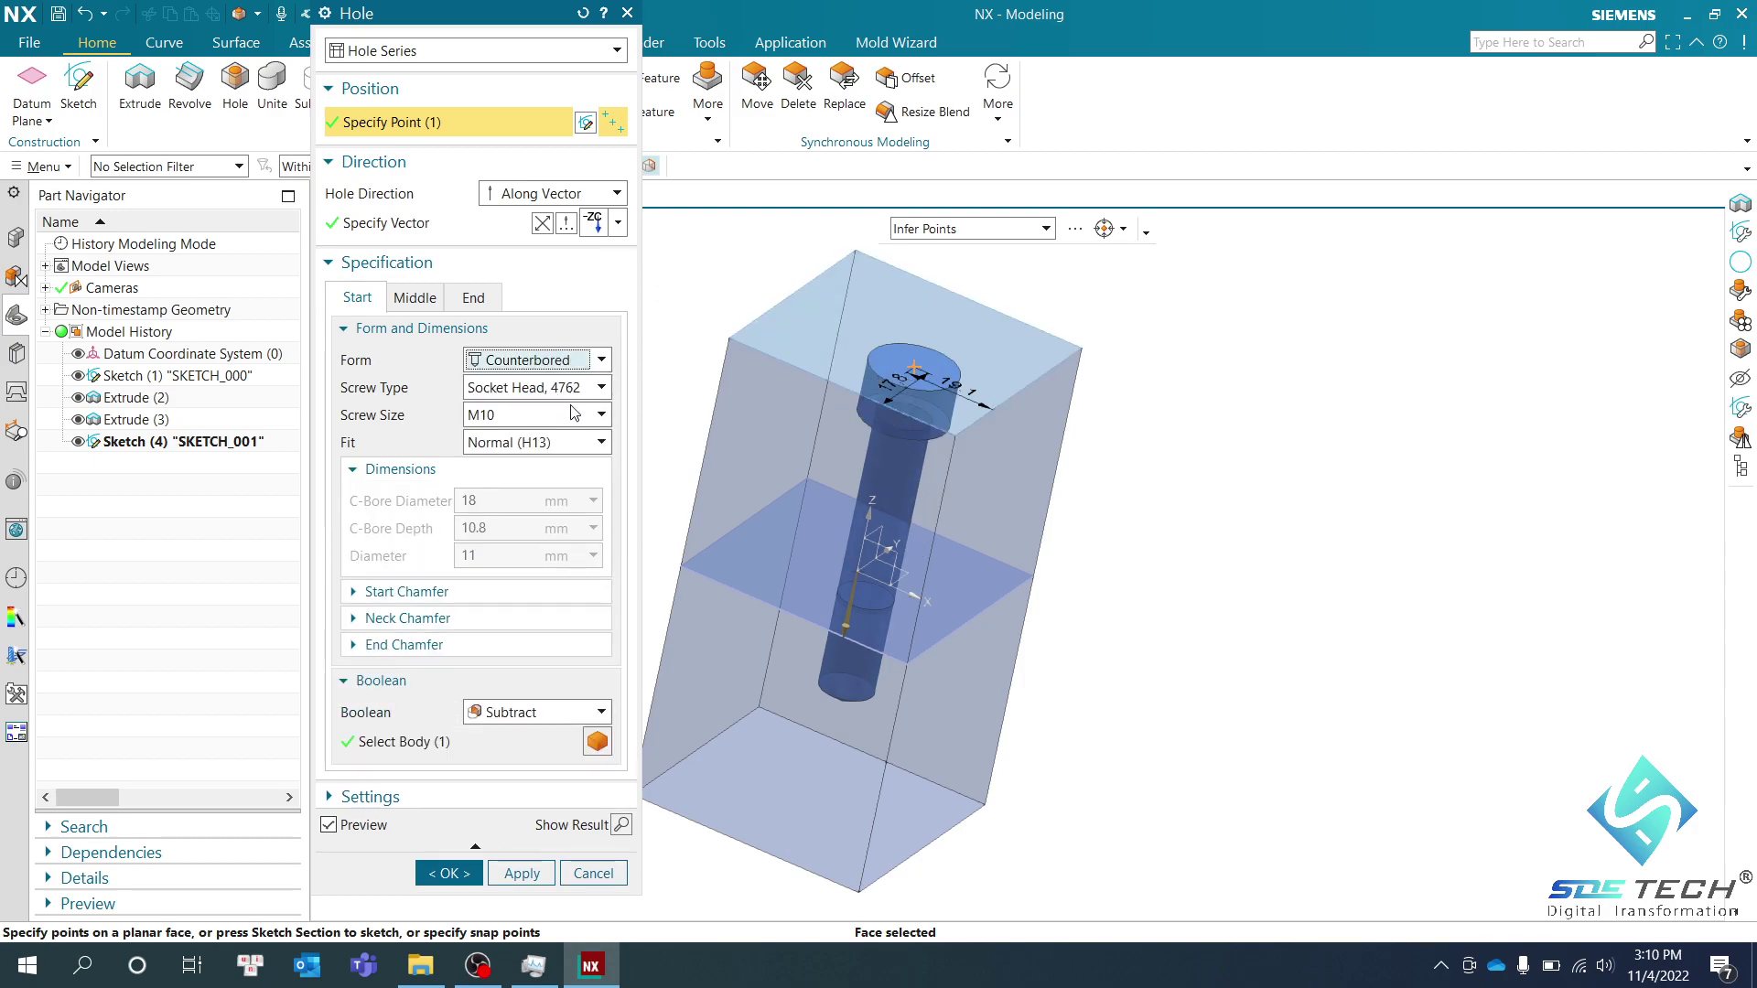
Try the Custom fit on the counterbored start hole and return the fit to Normal (H13)
left_click(566, 443)
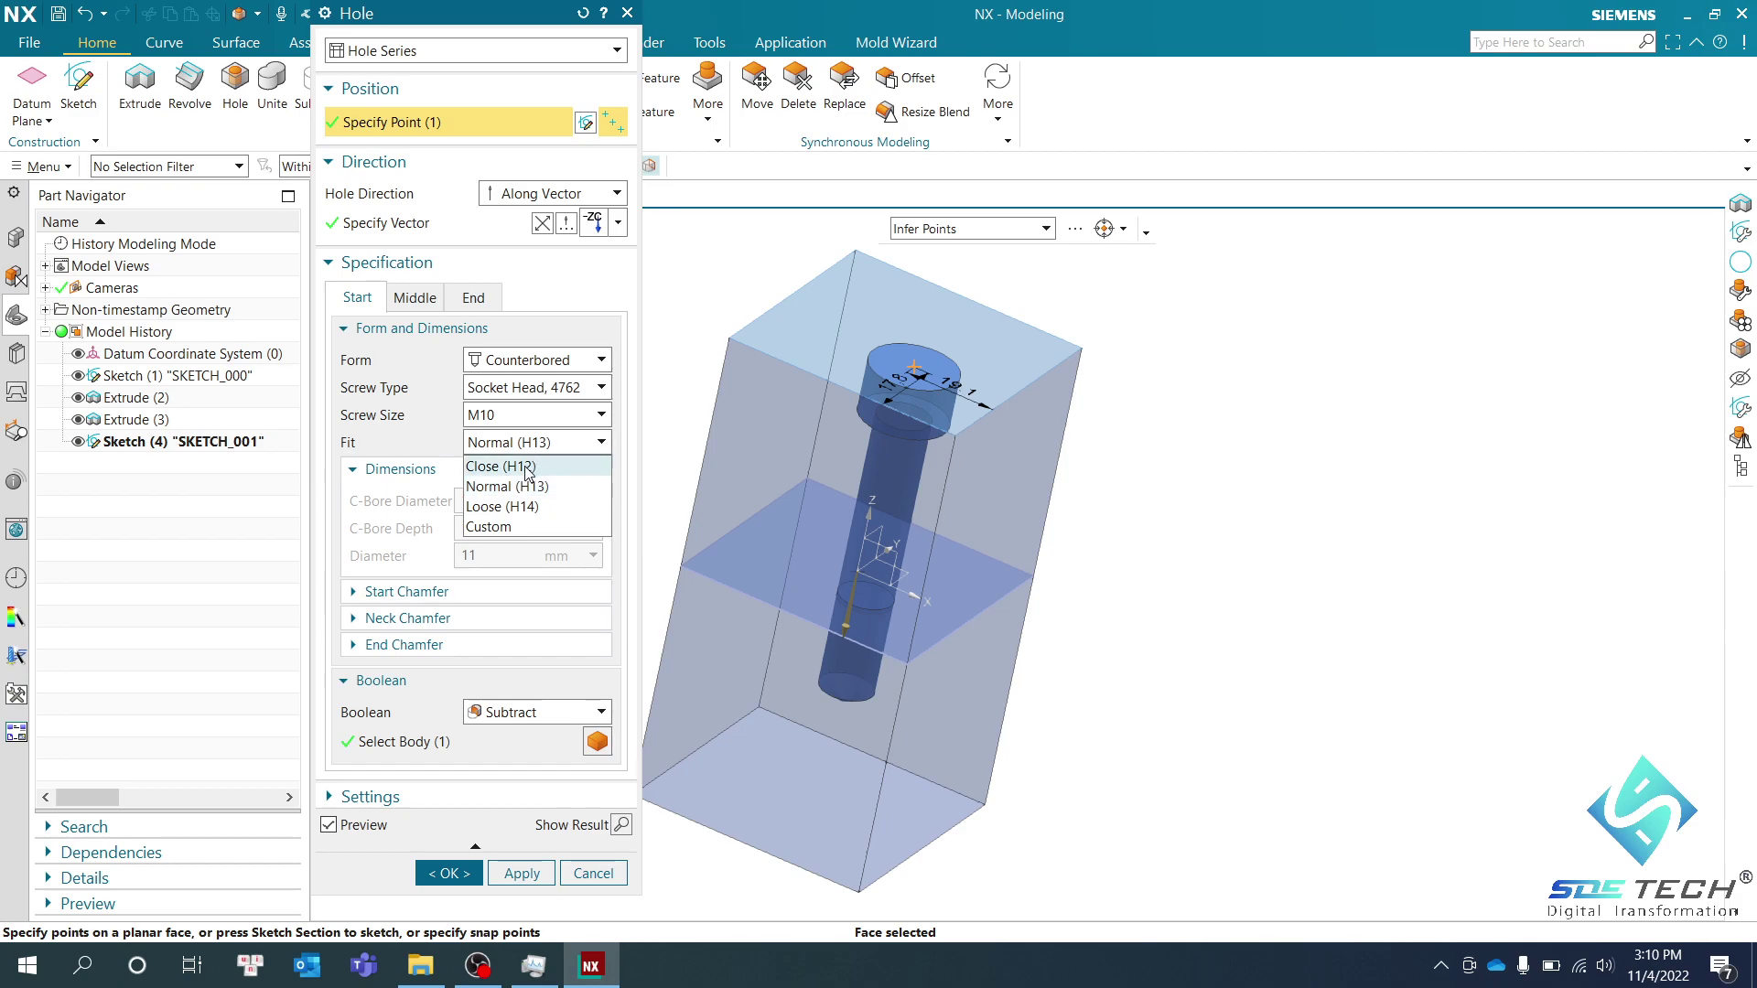
left_click(502, 527)
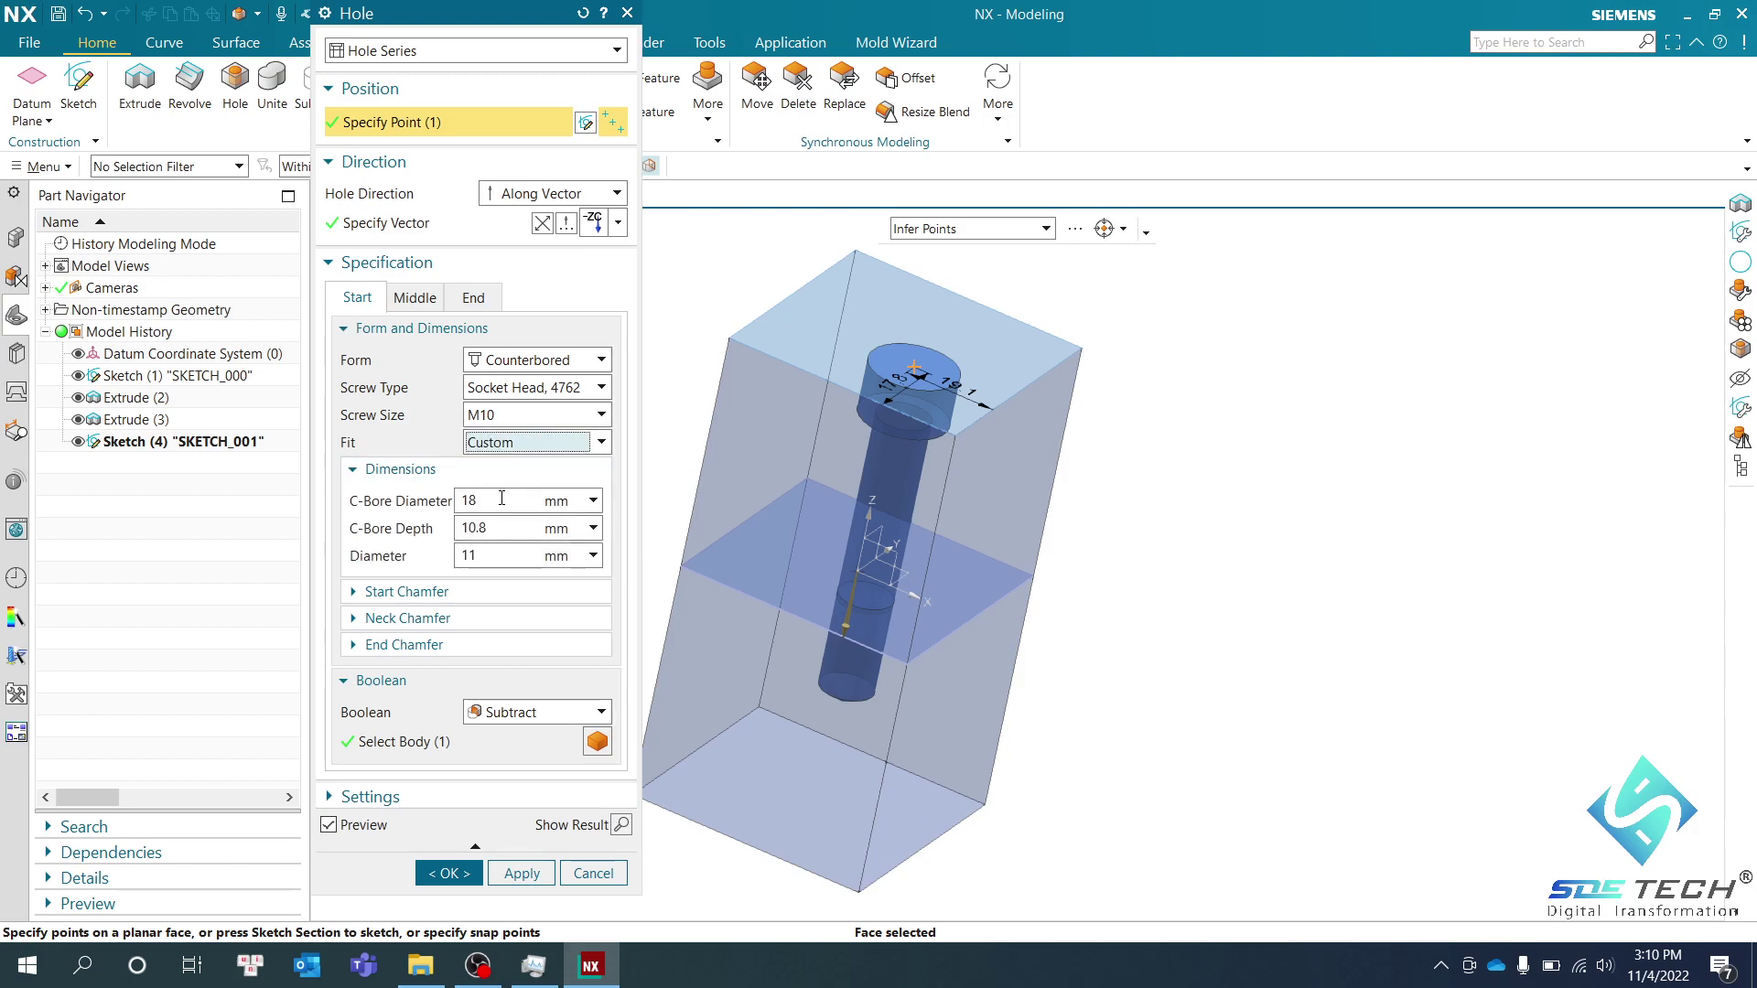
left_click(498, 501)
left_click(549, 440)
left_click(518, 527)
left_click(531, 442)
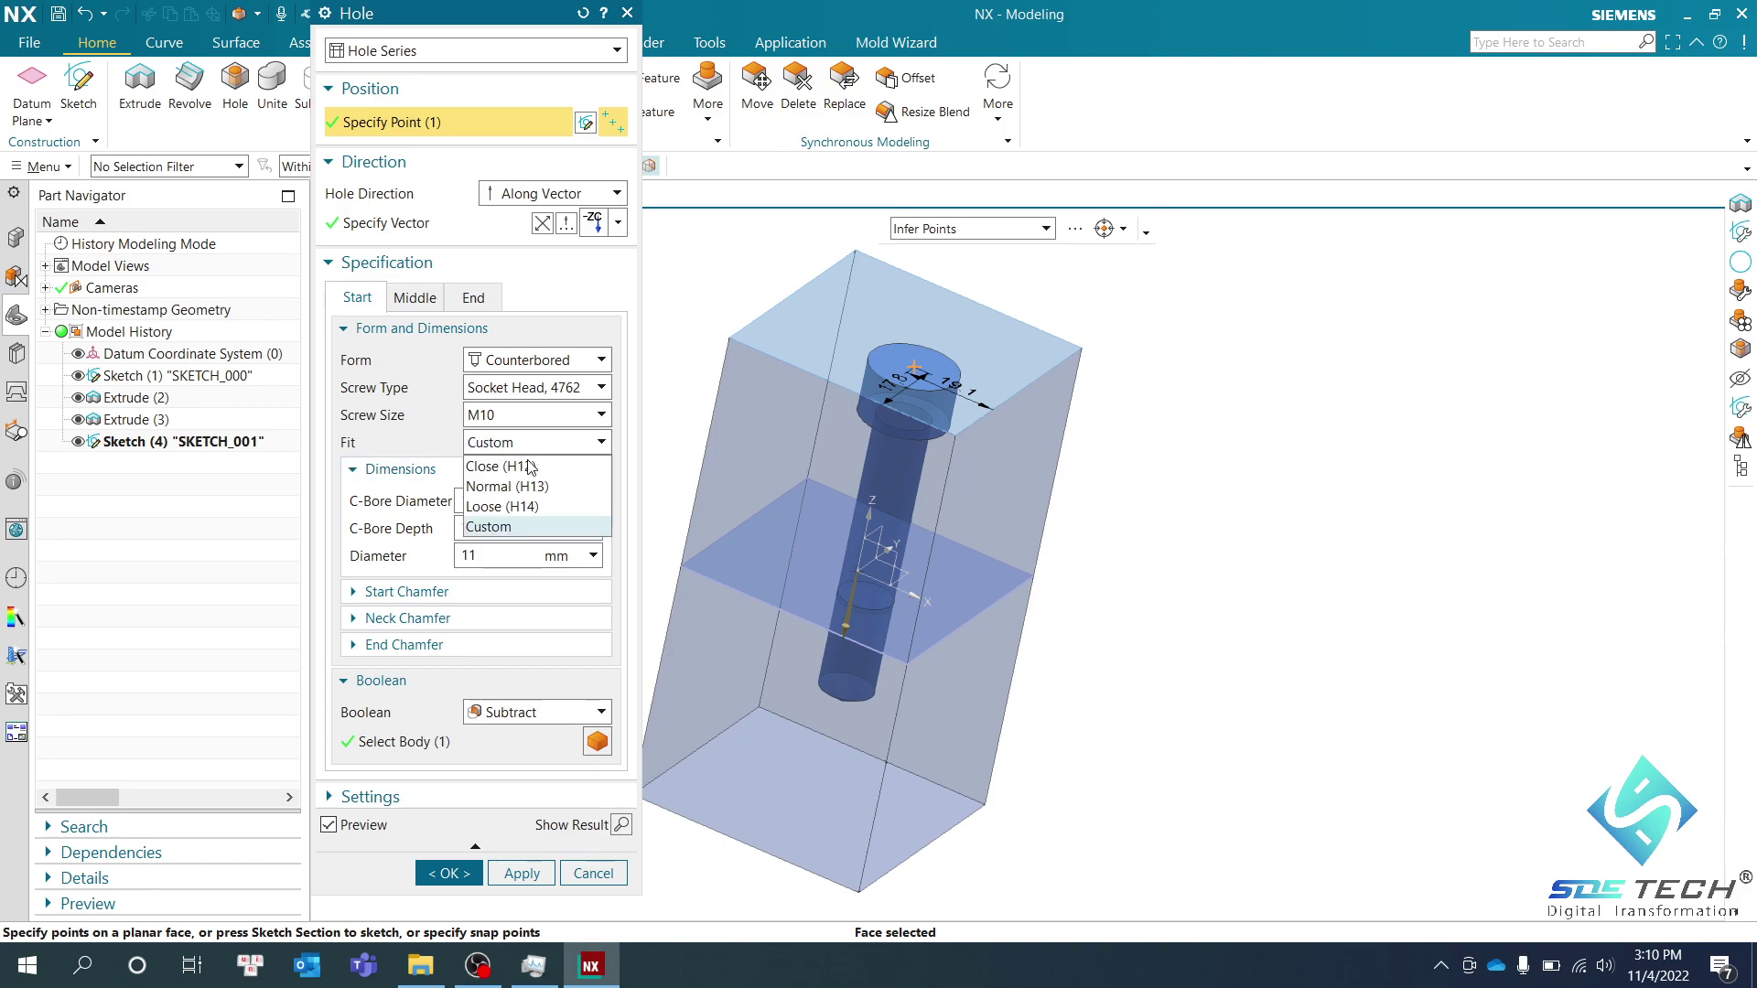
left_click(526, 485)
Check the start hole's chamfer options and inspect the body selected for subtraction together with the counterbored preview
left_click(448, 593)
left_click(451, 593)
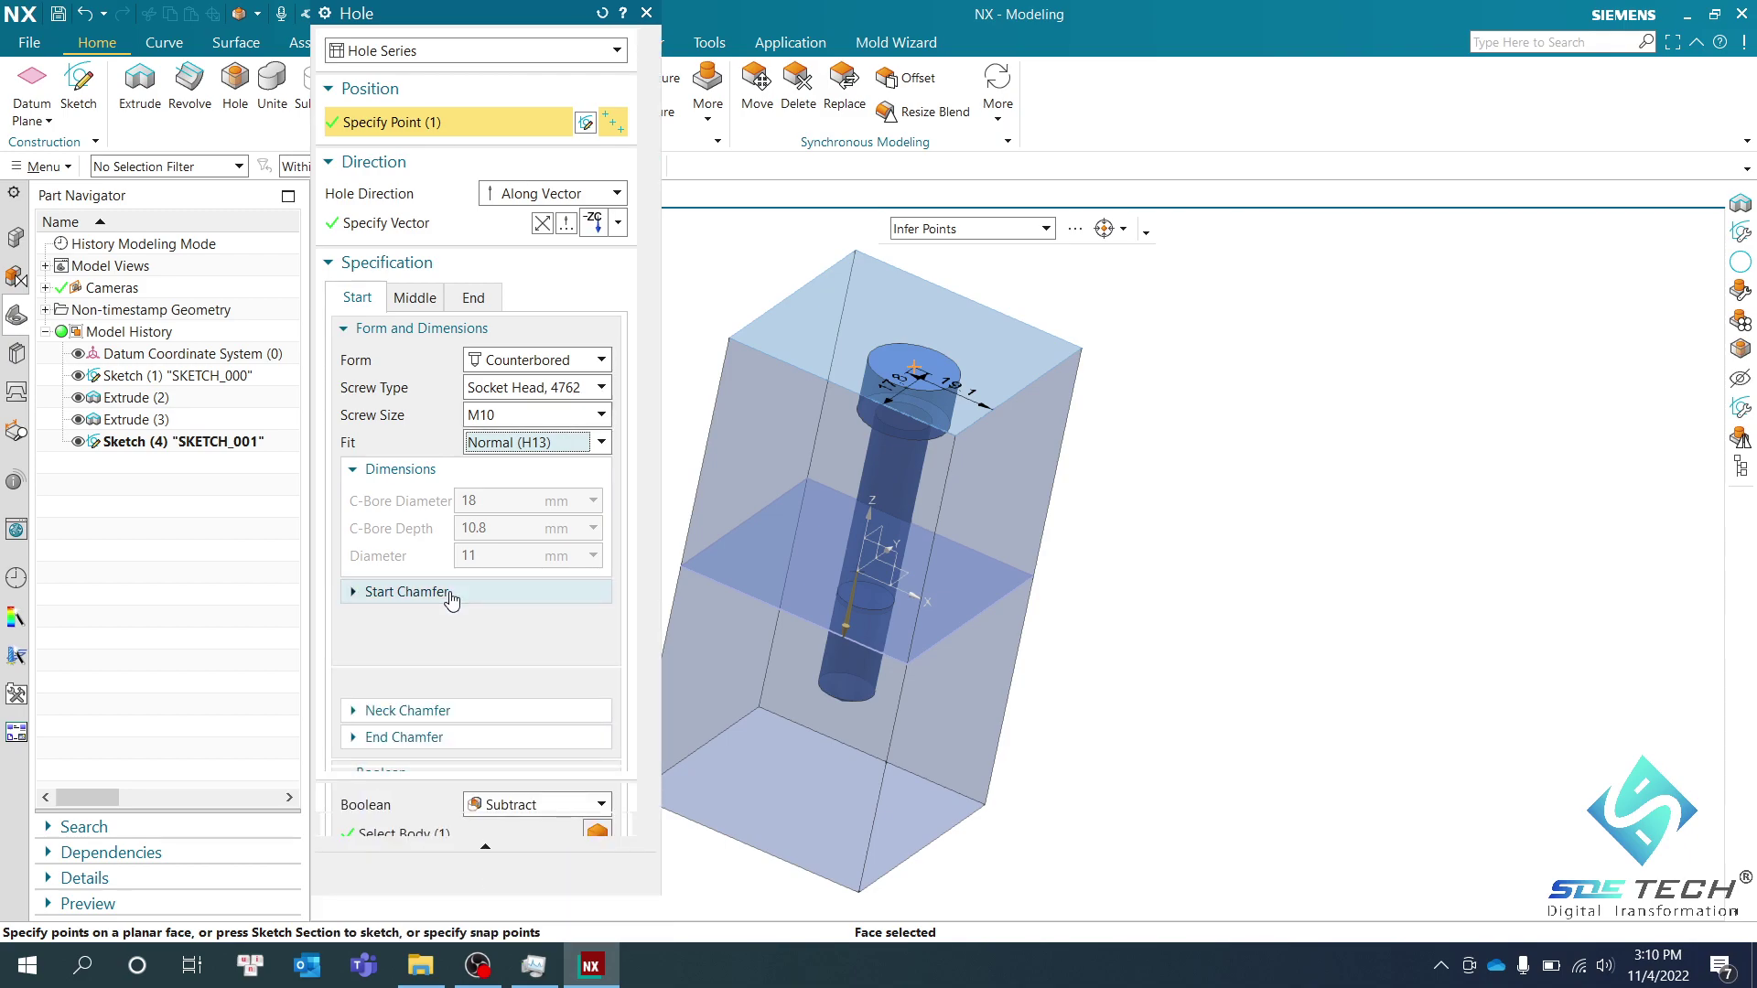
left_click(440, 740)
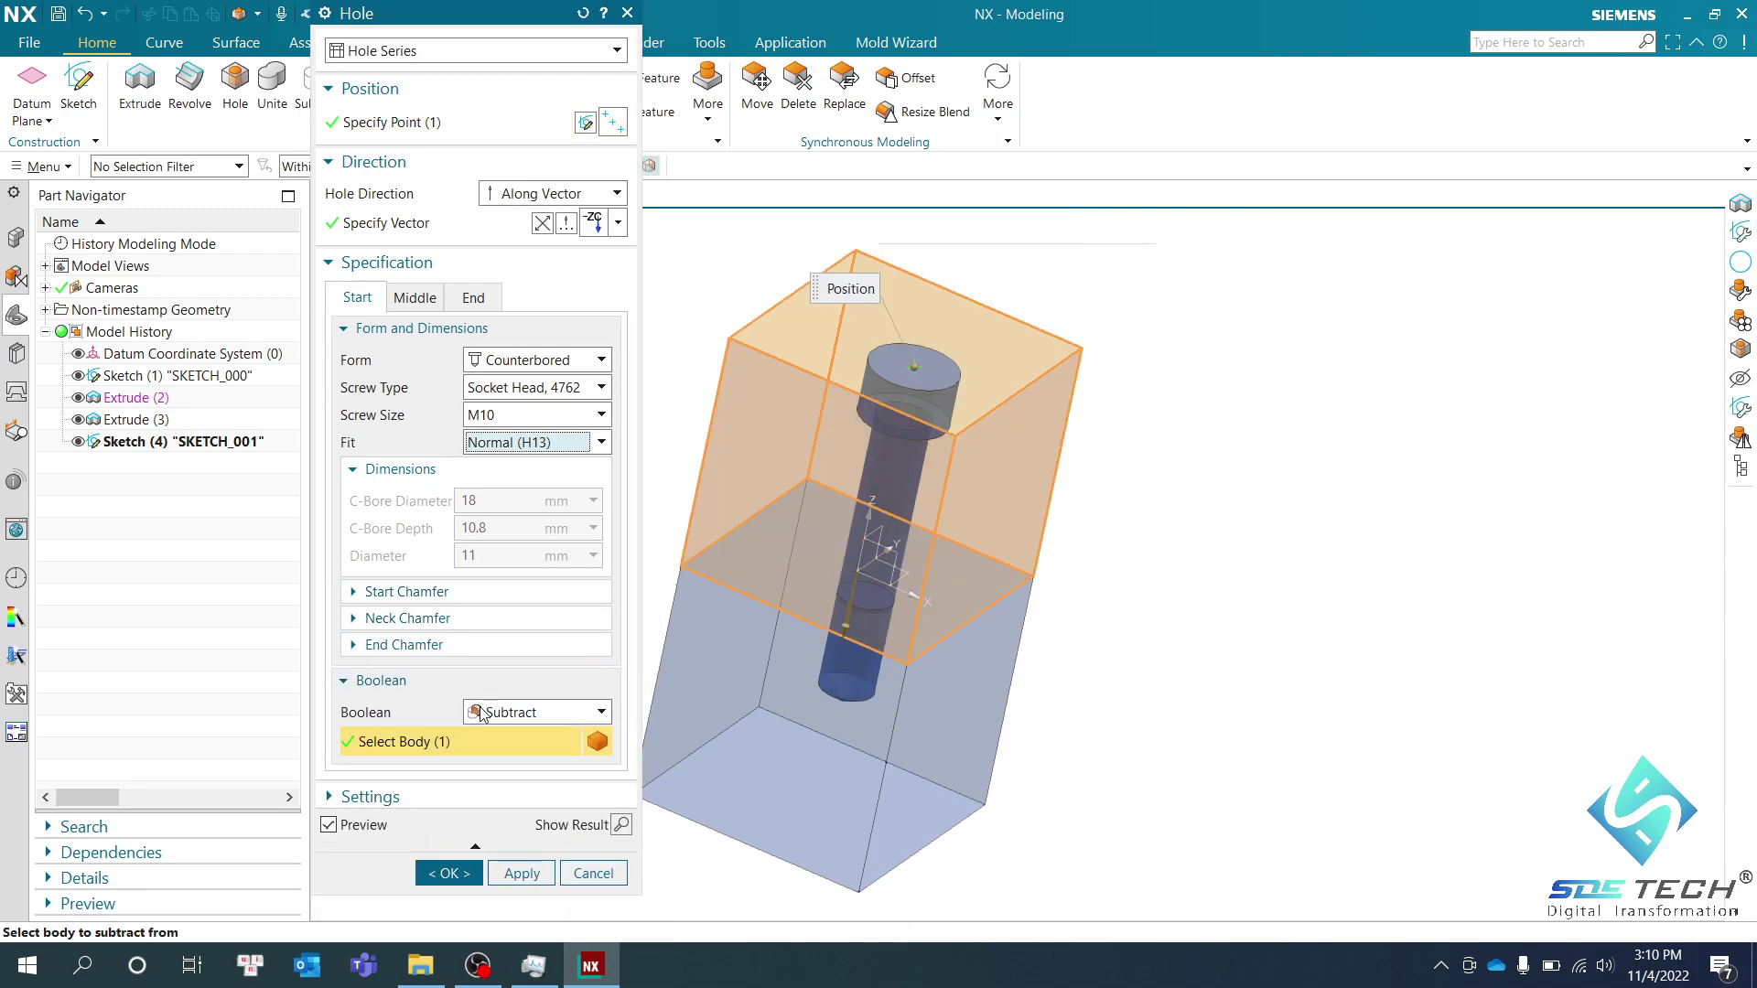
middle_click_drag(784, 558, 1221, 549)
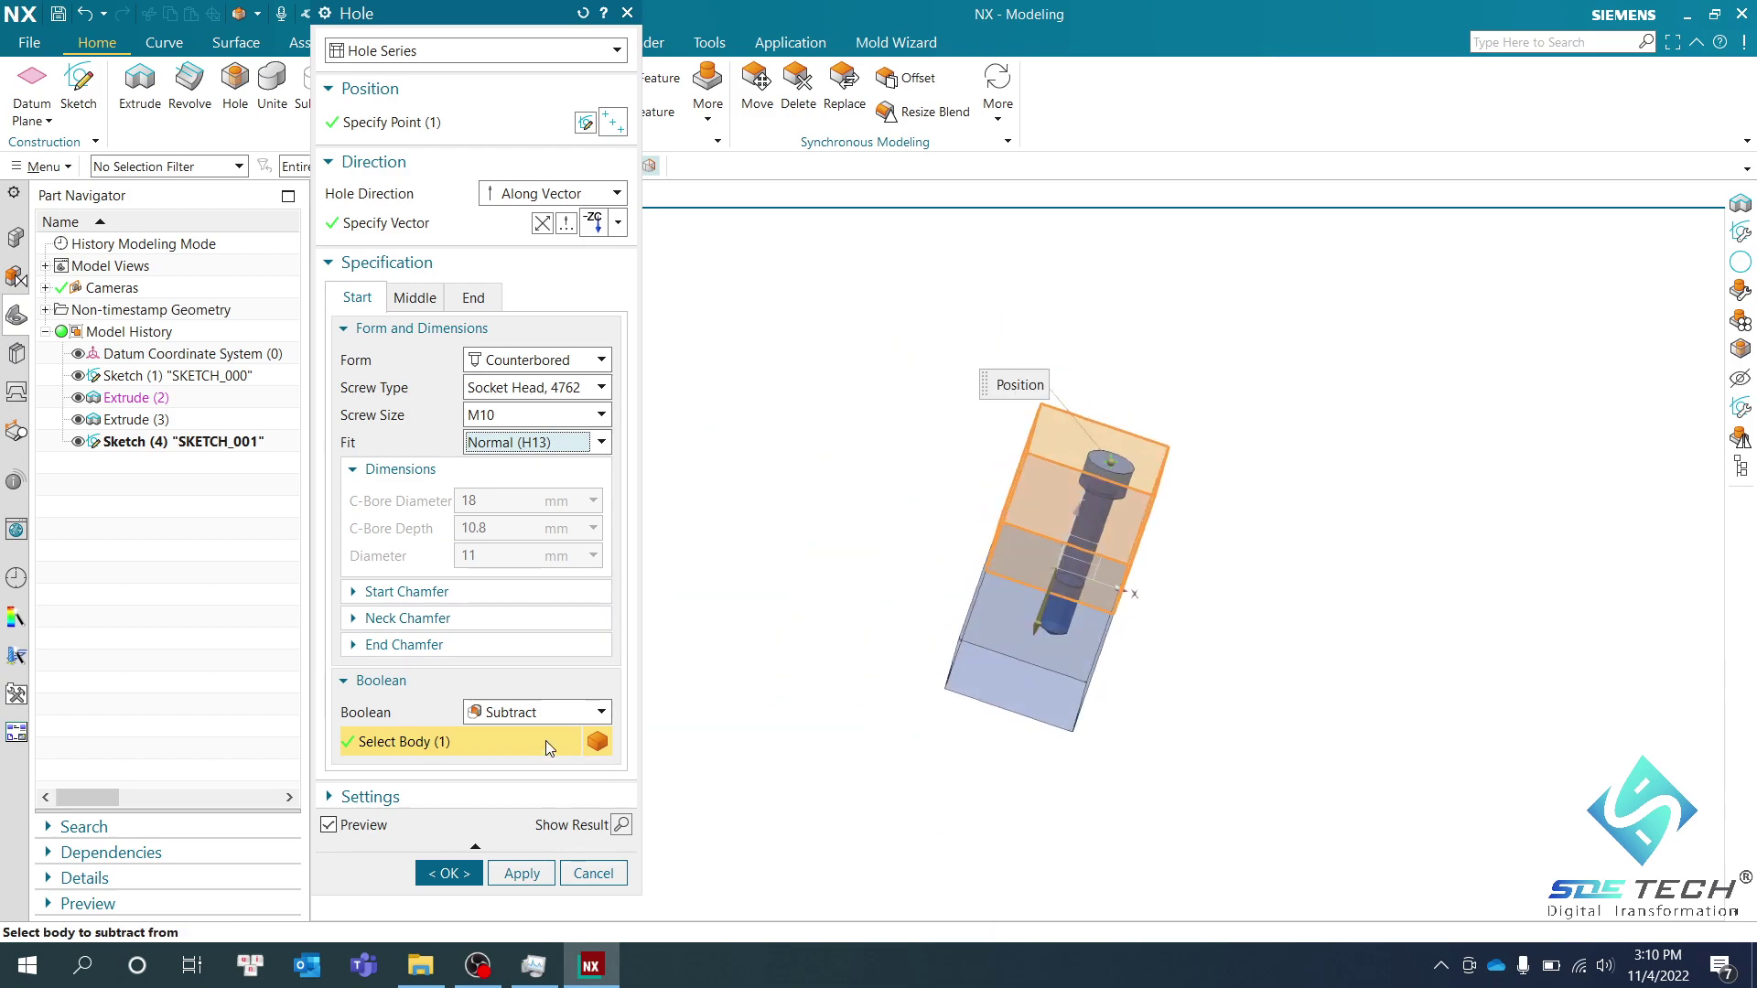
scroll(1219, 552, "up", 3)
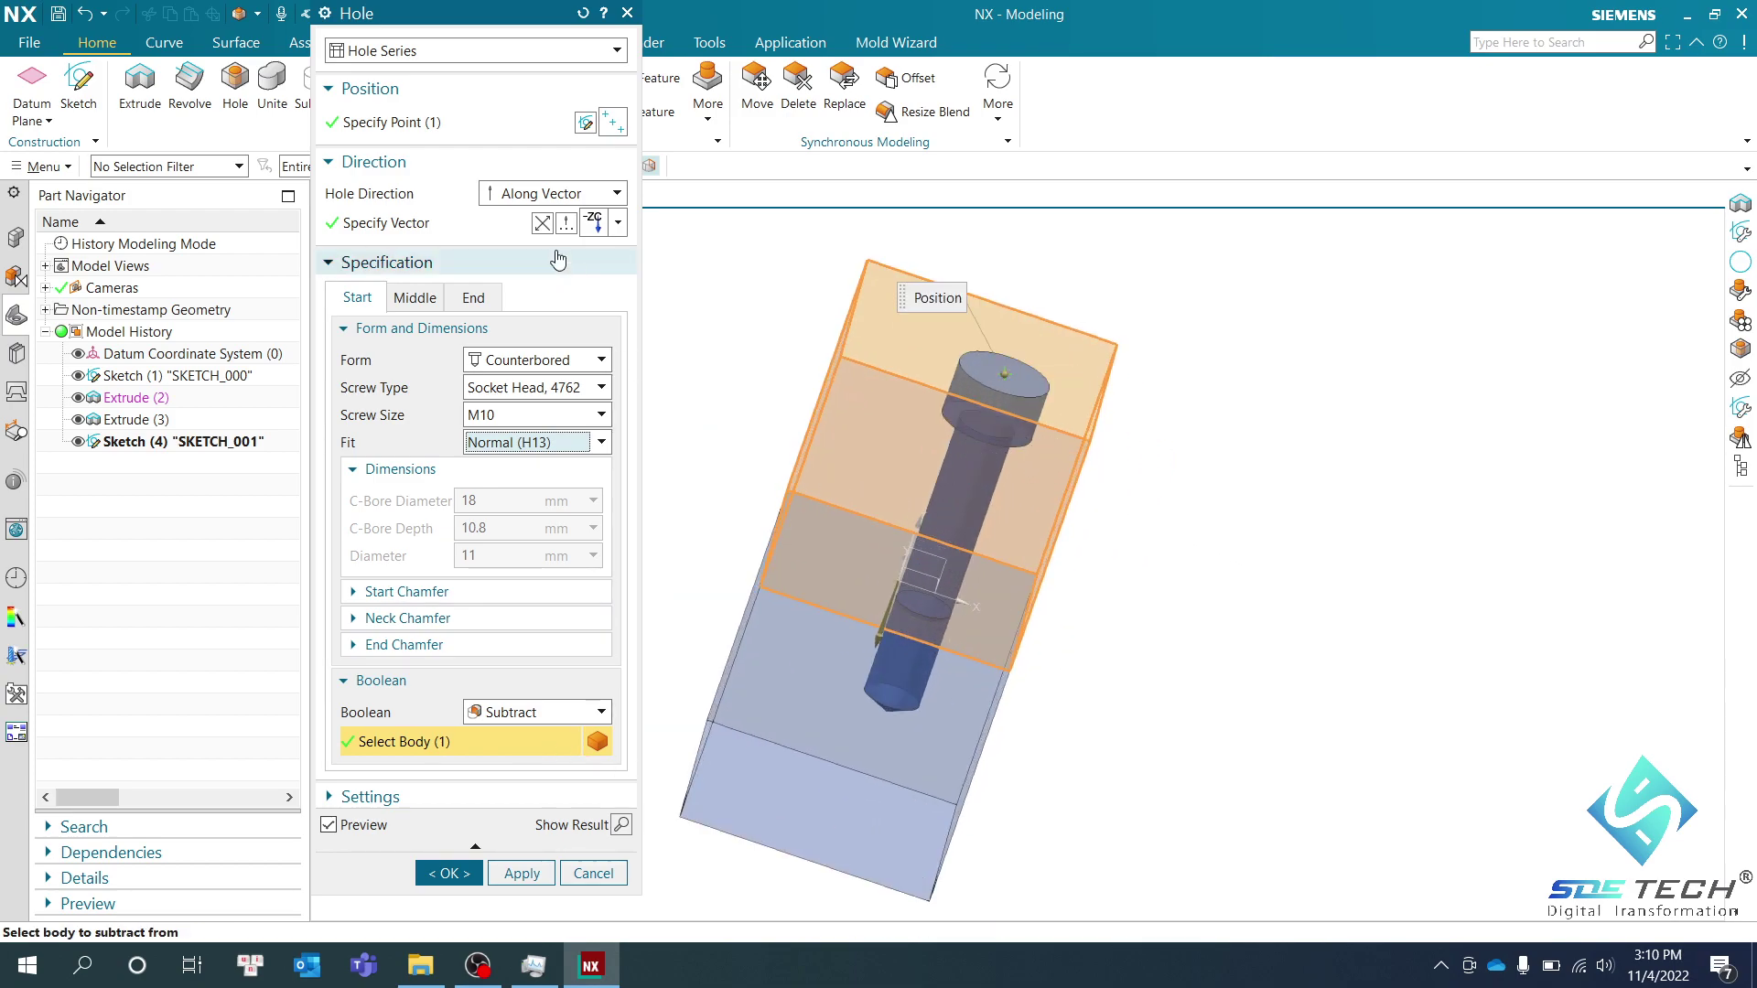